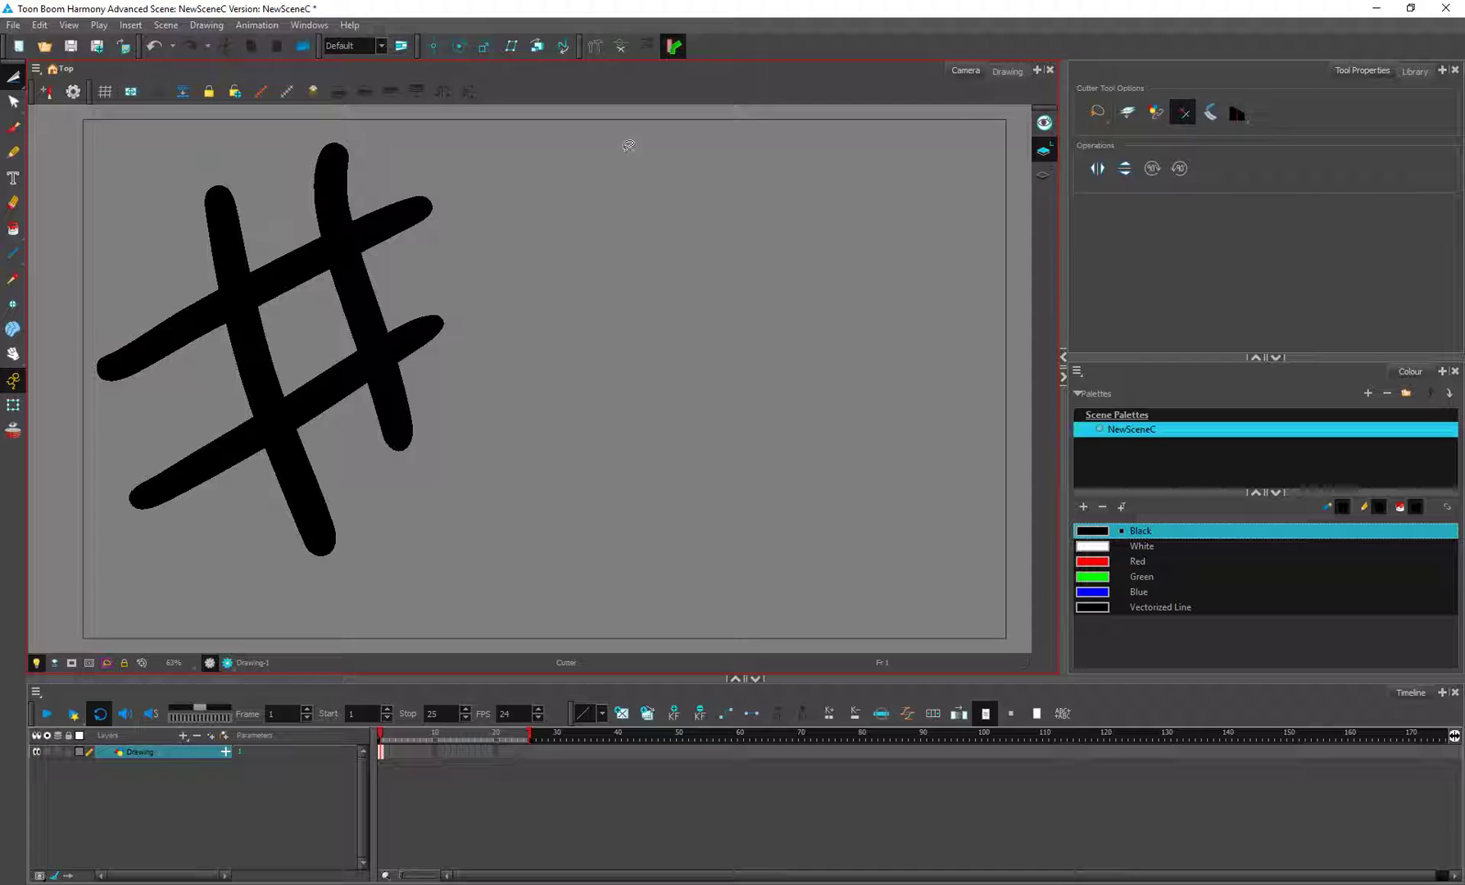
Step: Trim the overhanging stroke ends off the hash drawing using the Cutter in mouse gesture mode, leaving only the central diamond
{"action": "left_click", "coordinate": [1184, 115]}
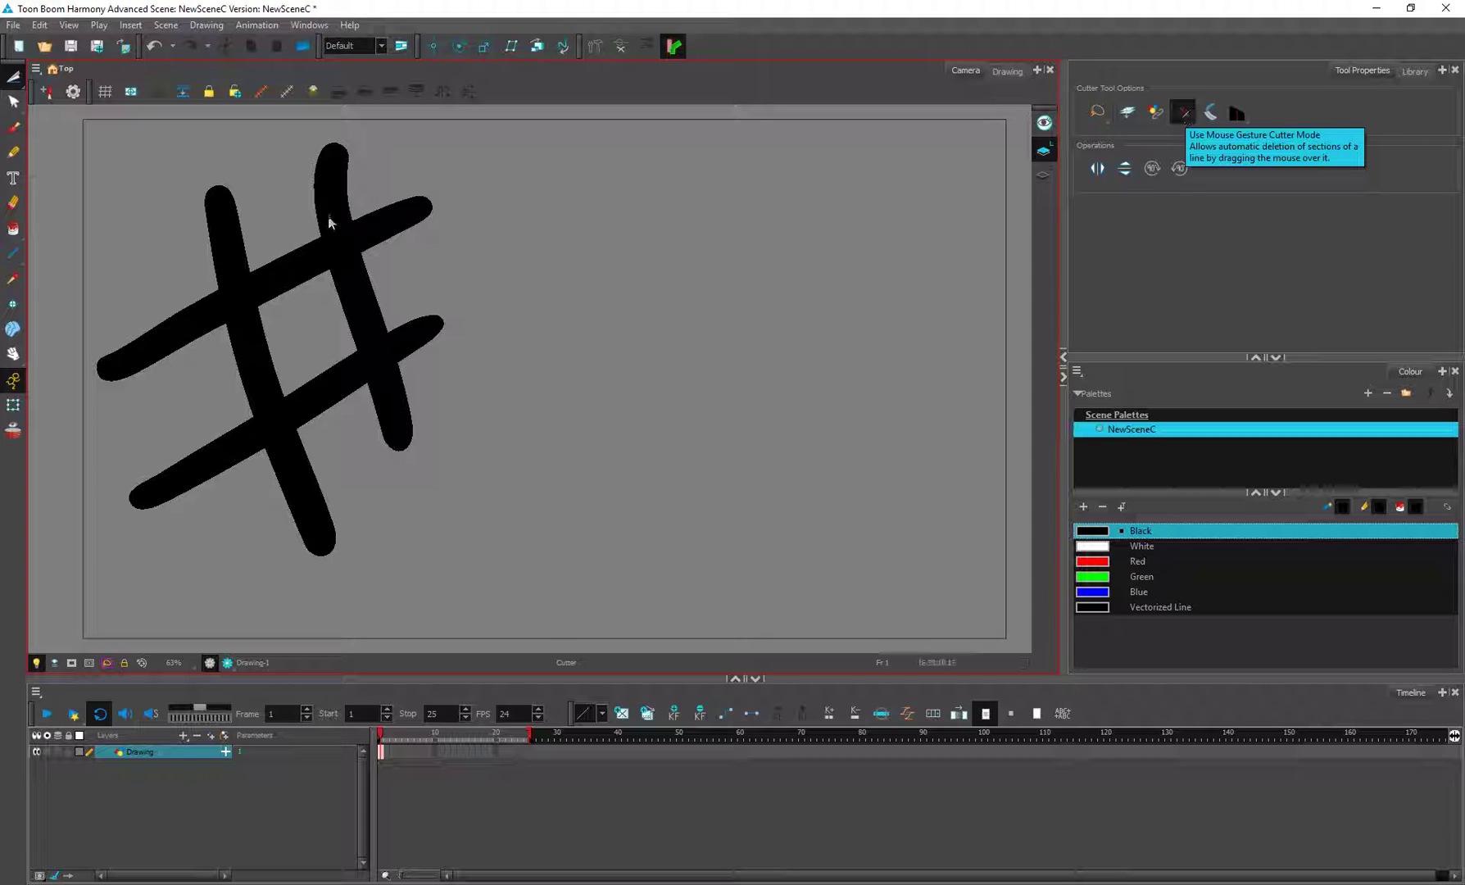
{"action": "mouse_move", "coordinate": [261, 196]}
{"action": "left_mouse_down"}
{"action": "mouse_move", "coordinate": [173, 252]}
{"action": "mouse_move", "coordinate": [217, 388]}
{"action": "mouse_move", "coordinate": [182, 269]}
{"action": "mouse_move", "coordinate": [169, 485]}
{"action": "left_mouse_up"}
{"action": "left_click_drag", "start_coordinate": [187, 413], "coordinate": [238, 635]}
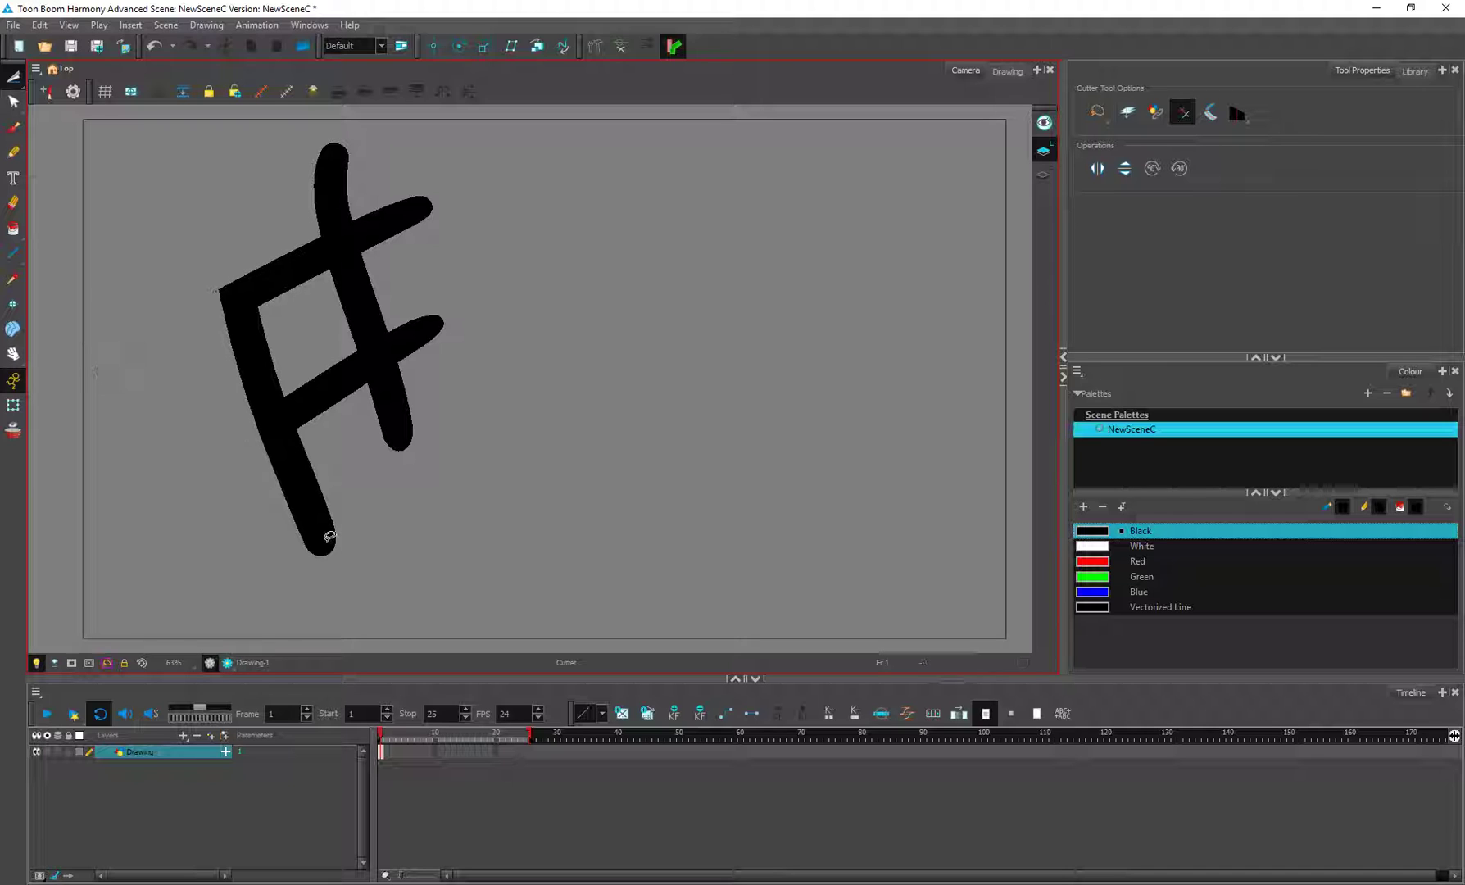
{"action": "left_click_drag", "start_coordinate": [242, 553], "coordinate": [366, 511]}
{"action": "left_click_drag", "start_coordinate": [441, 367], "coordinate": [361, 595]}
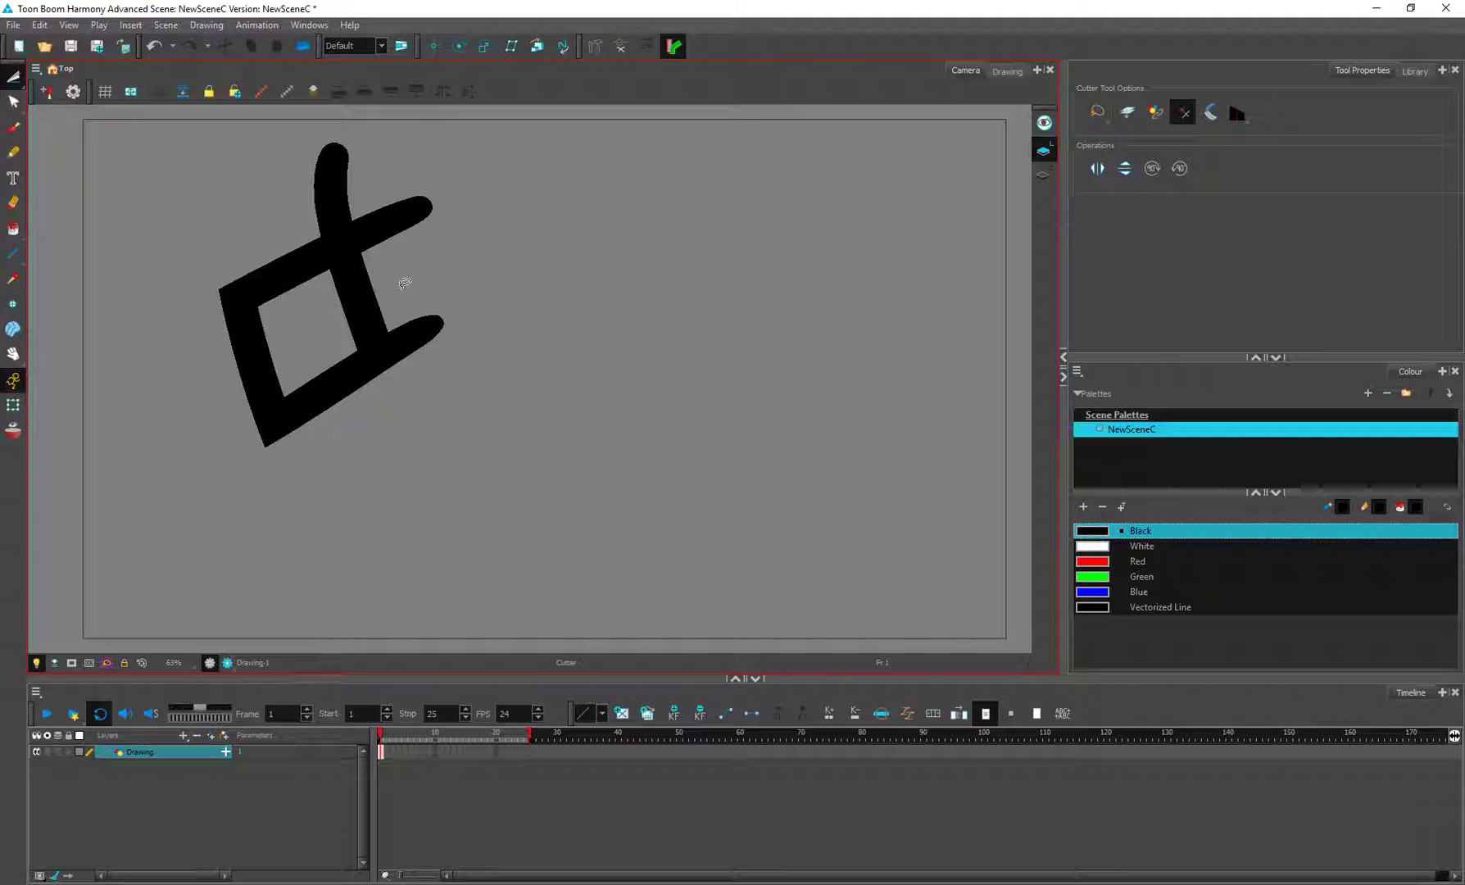
{"action": "left_click_drag", "start_coordinate": [404, 283], "coordinate": [457, 569]}
{"action": "left_click_drag", "start_coordinate": [384, 173], "coordinate": [448, 424]}
{"action": "left_click_drag", "start_coordinate": [237, 205], "coordinate": [385, 194]}
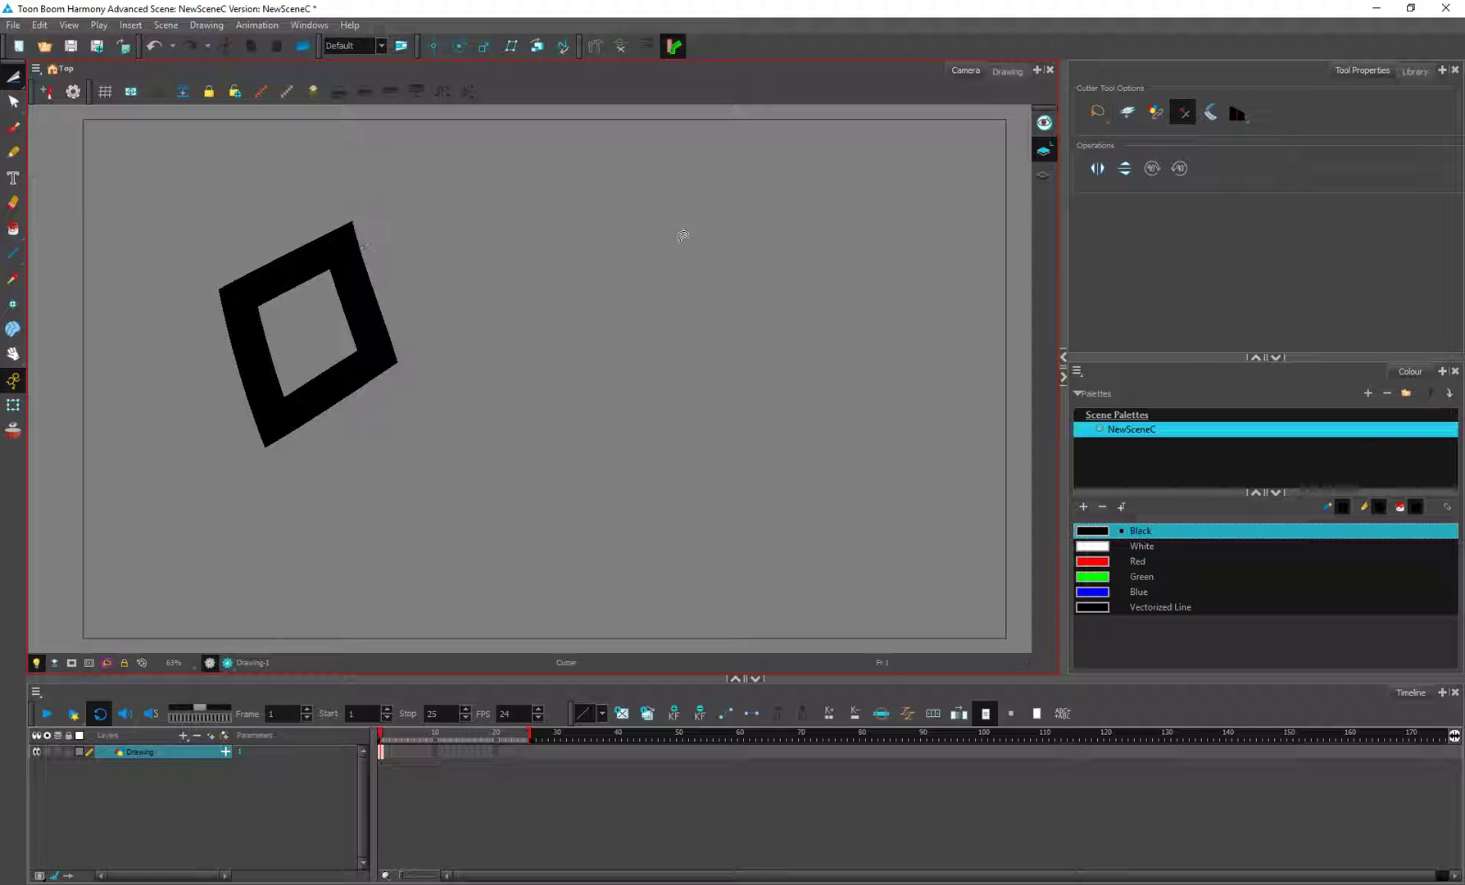
Step: Undo the stroke-end trims until the whole hash drawing is restored
{"action": "key", "text": "ctrl+z"}
{"action": "key", "text": "ctrl+z"}
{"action": "key", "text": "ctrl+z"}
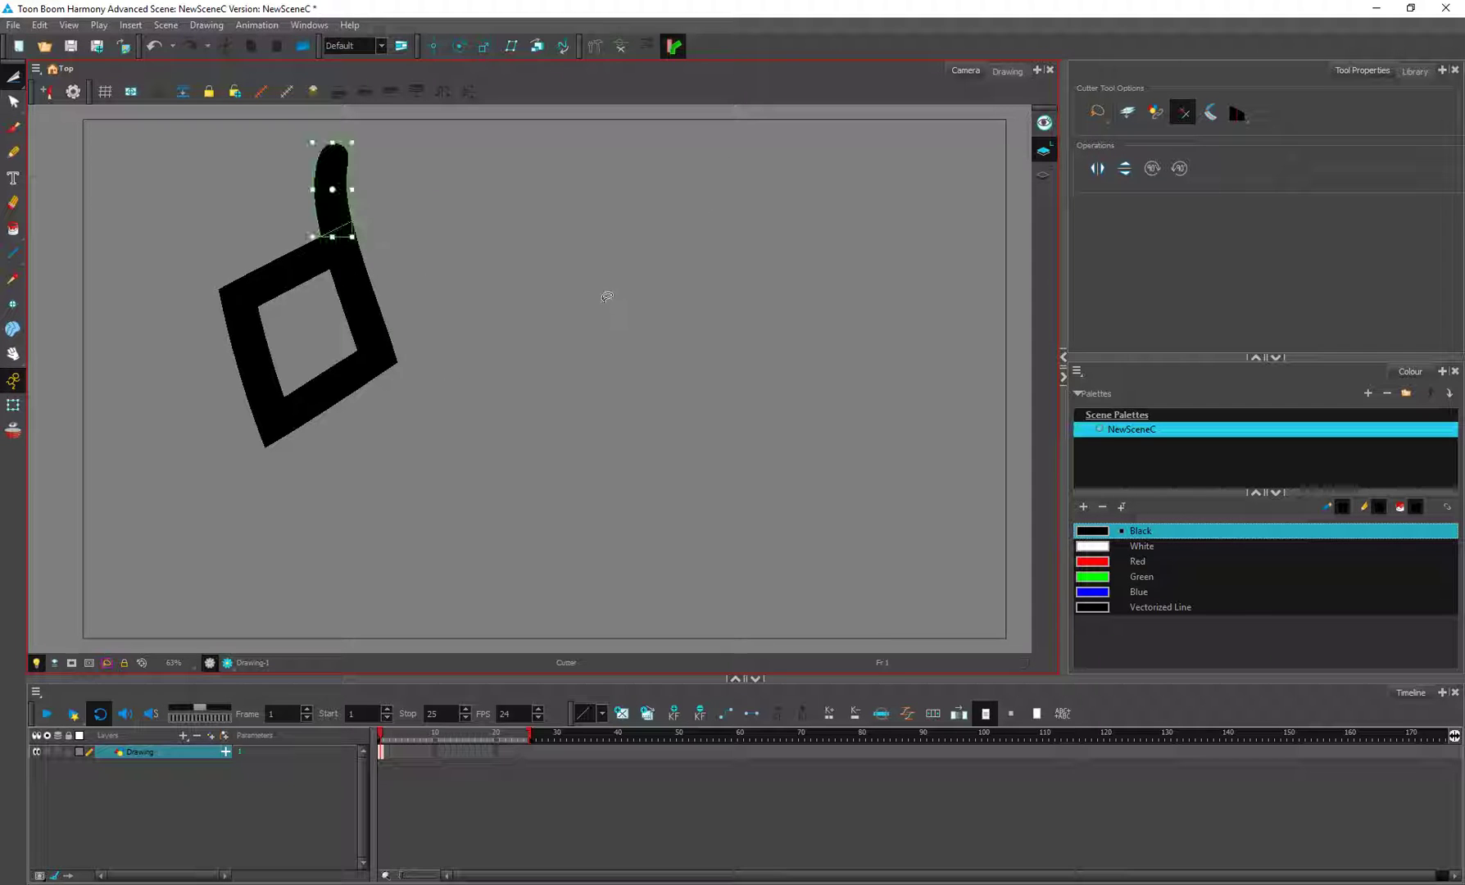
{"action": "key", "text": "ctrl+z"}
{"action": "key", "text": "ctrl+z"}
{"action": "key", "text": "ctrl+z"}
{"action": "key", "text": "ctrl+z"}
{"action": "key", "text": "ctrl+z"}
{"action": "key", "text": "ctrl+z"}
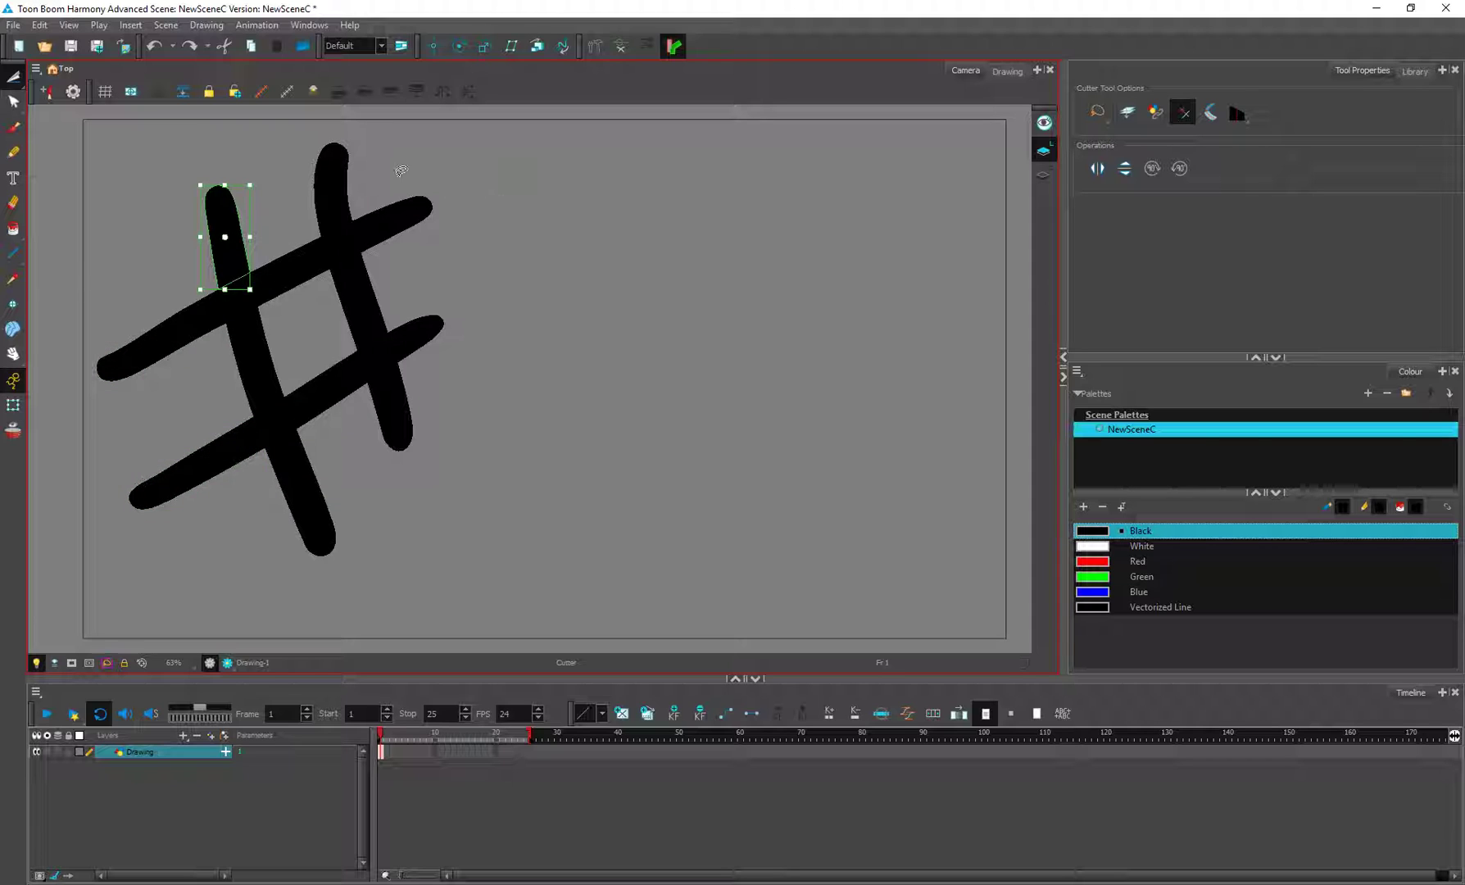
{"action": "key", "text": "ctrl+shift+z"}
{"action": "key", "text": "ctrl+shift+z"}
{"action": "key", "text": "ctrl+z"}
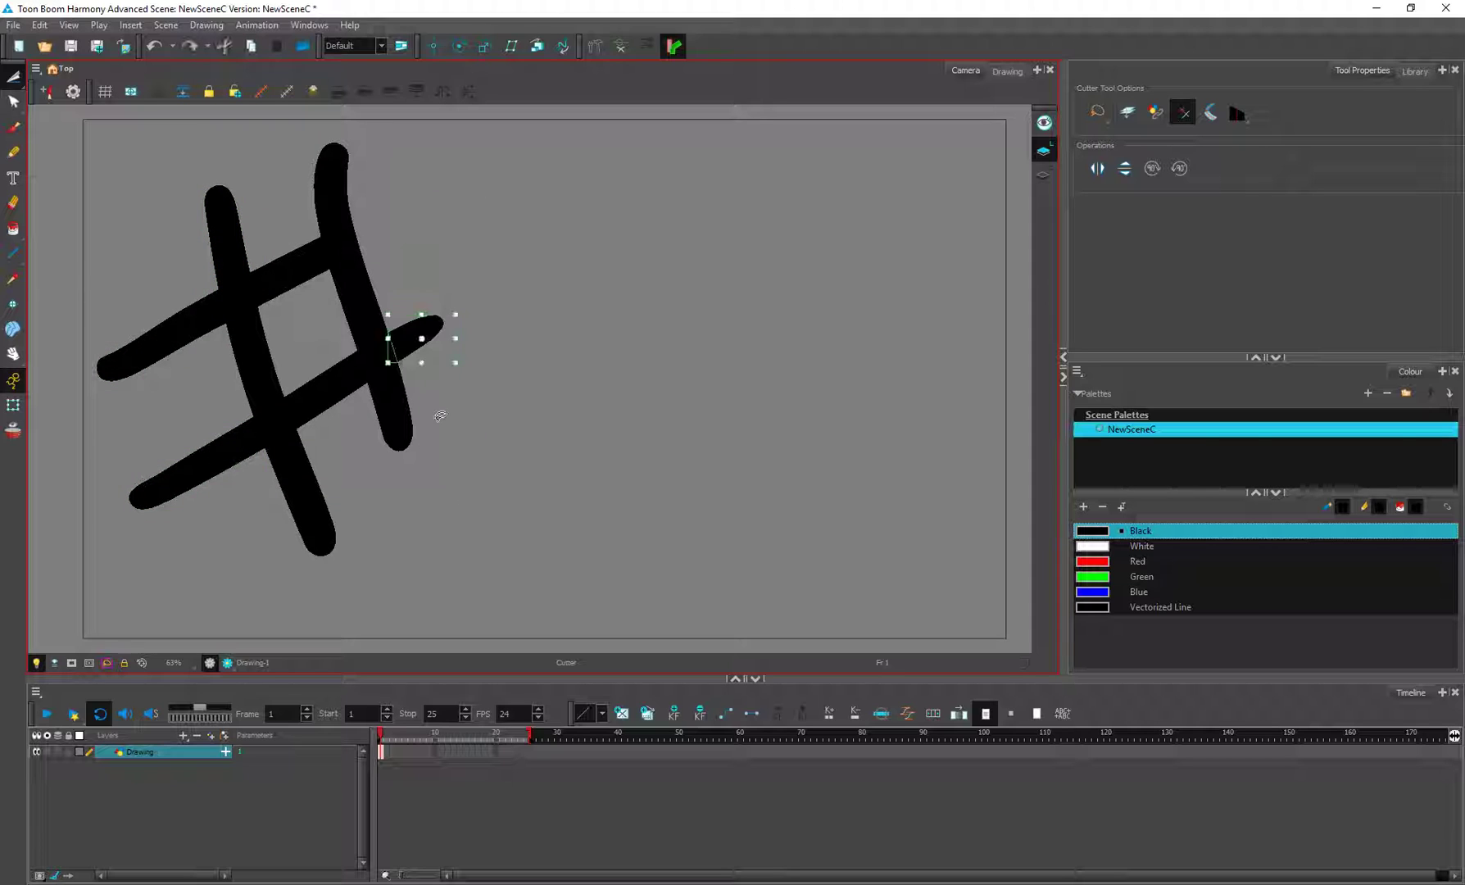
{"action": "key", "text": "ctrl+z"}
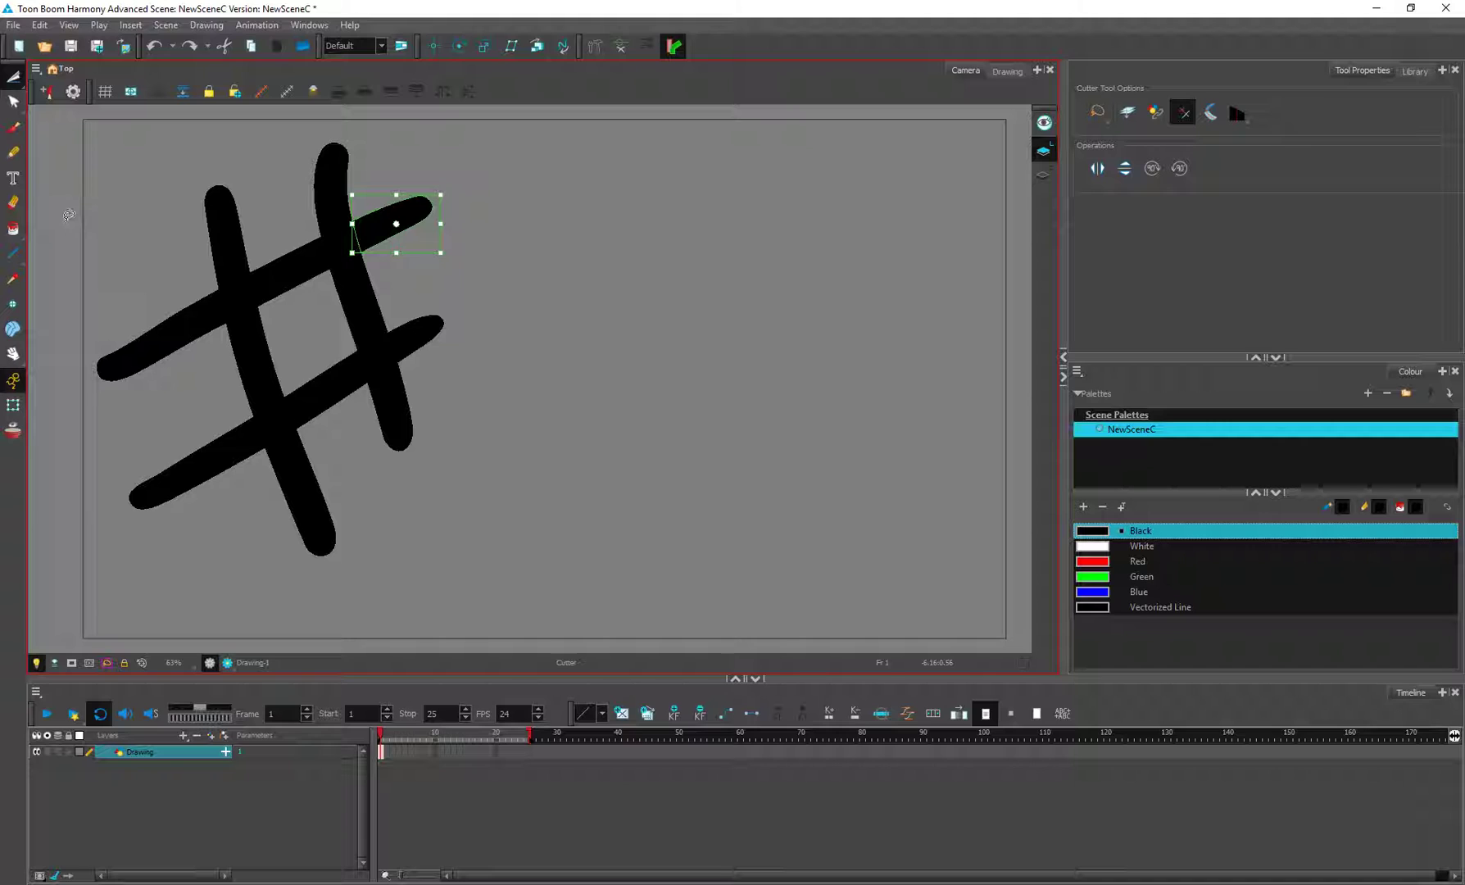
{"action": "key", "text": "ctrl+z"}
{"action": "key", "text": "ctrl+shift+z"}
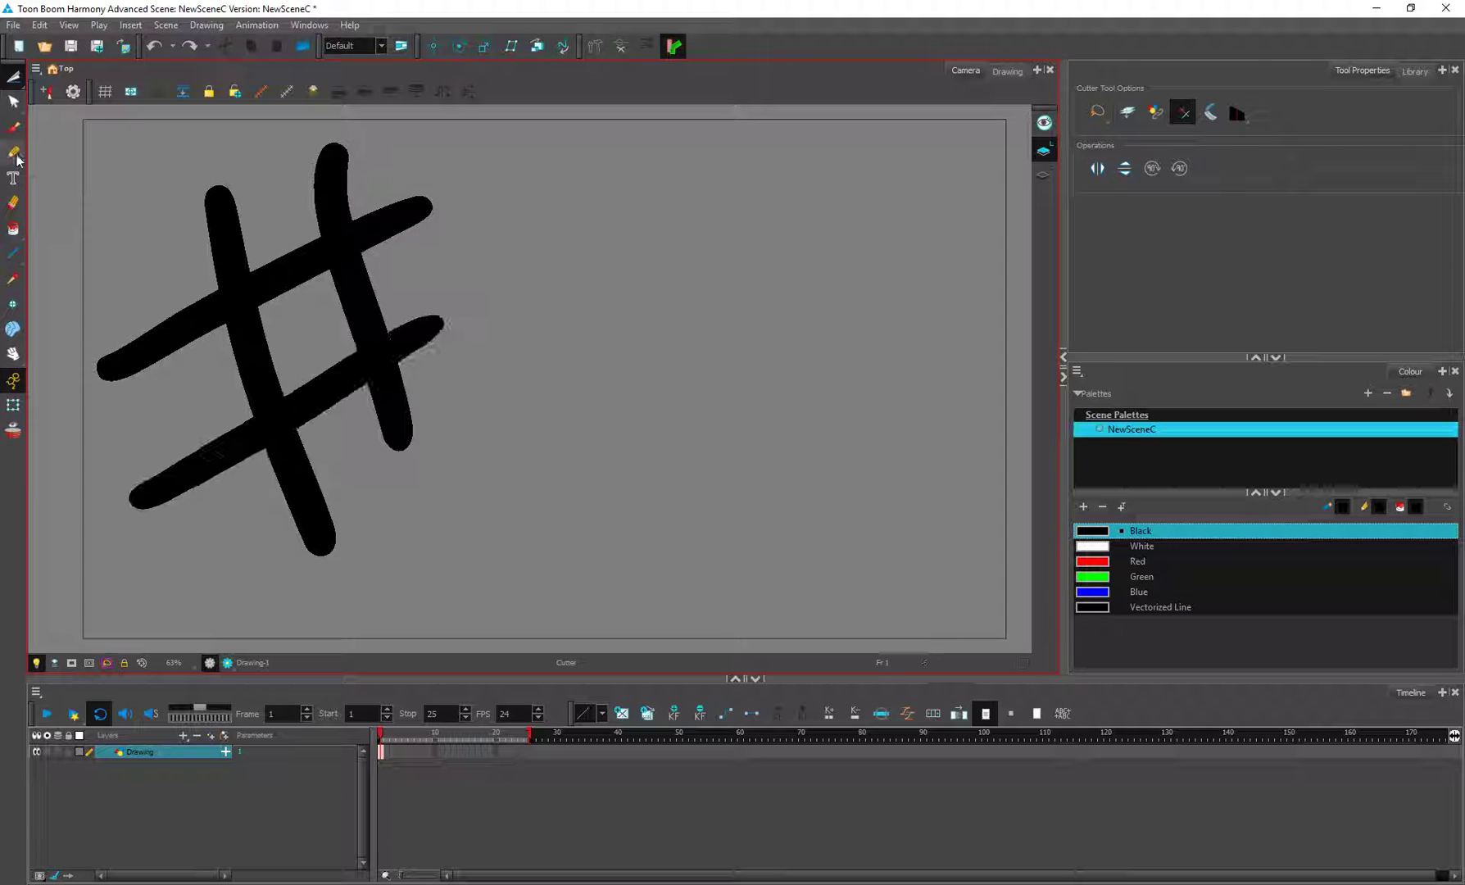
Step: Try reshaping the contour of the upper diagonal stroke with the Contour Editor
{"action": "left_click", "coordinate": [13, 102]}
{"action": "left_click", "coordinate": [364, 223]}
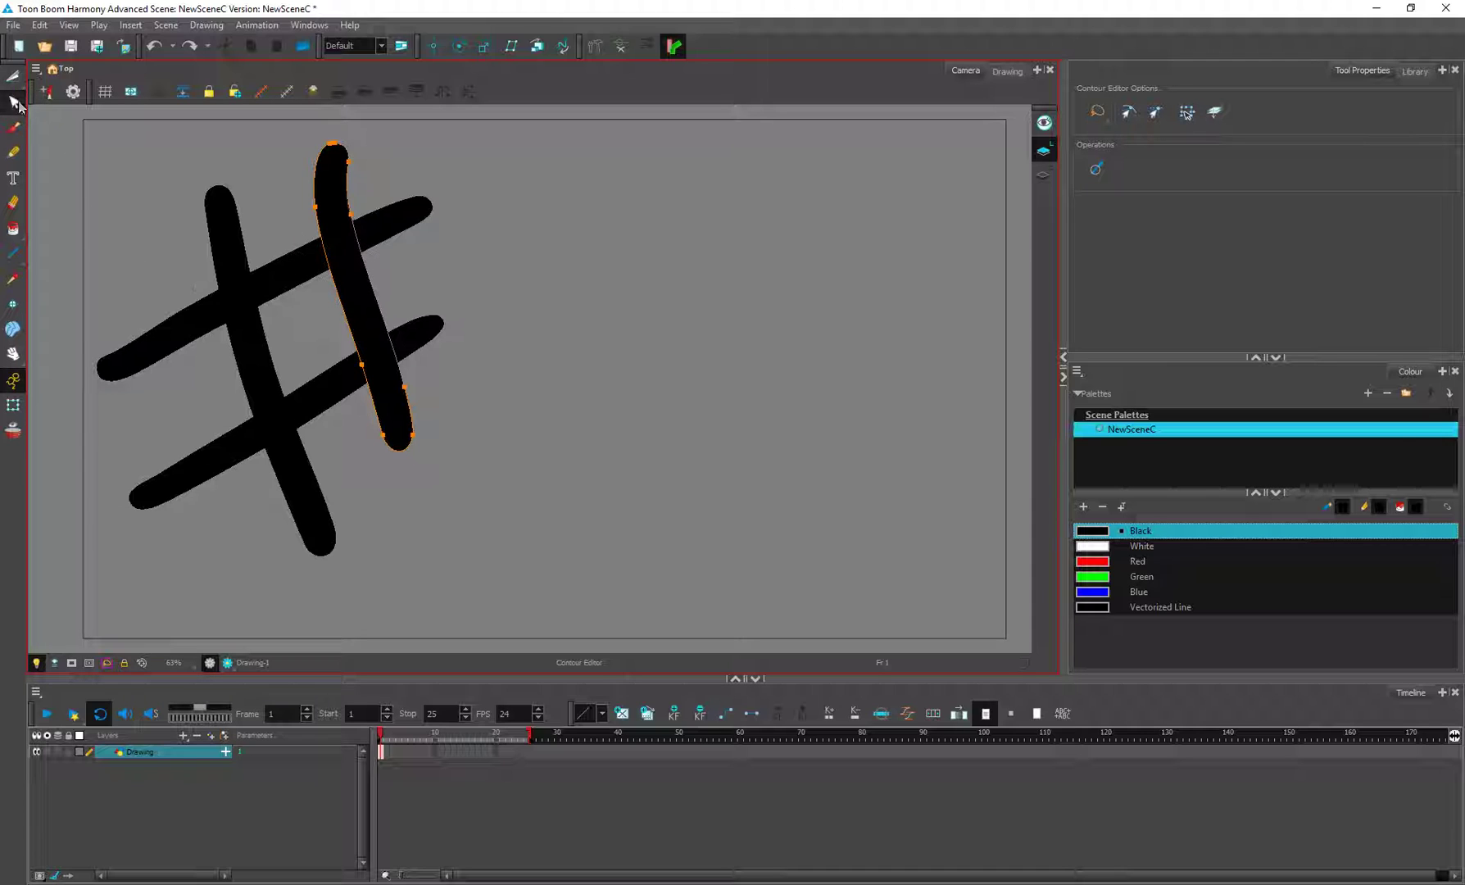
{"action": "mouse_move", "coordinate": [312, 264]}
{"action": "left_mouse_down"}
{"action": "mouse_move", "coordinate": [369, 234]}
{"action": "mouse_move", "coordinate": [313, 261]}
{"action": "left_mouse_up"}
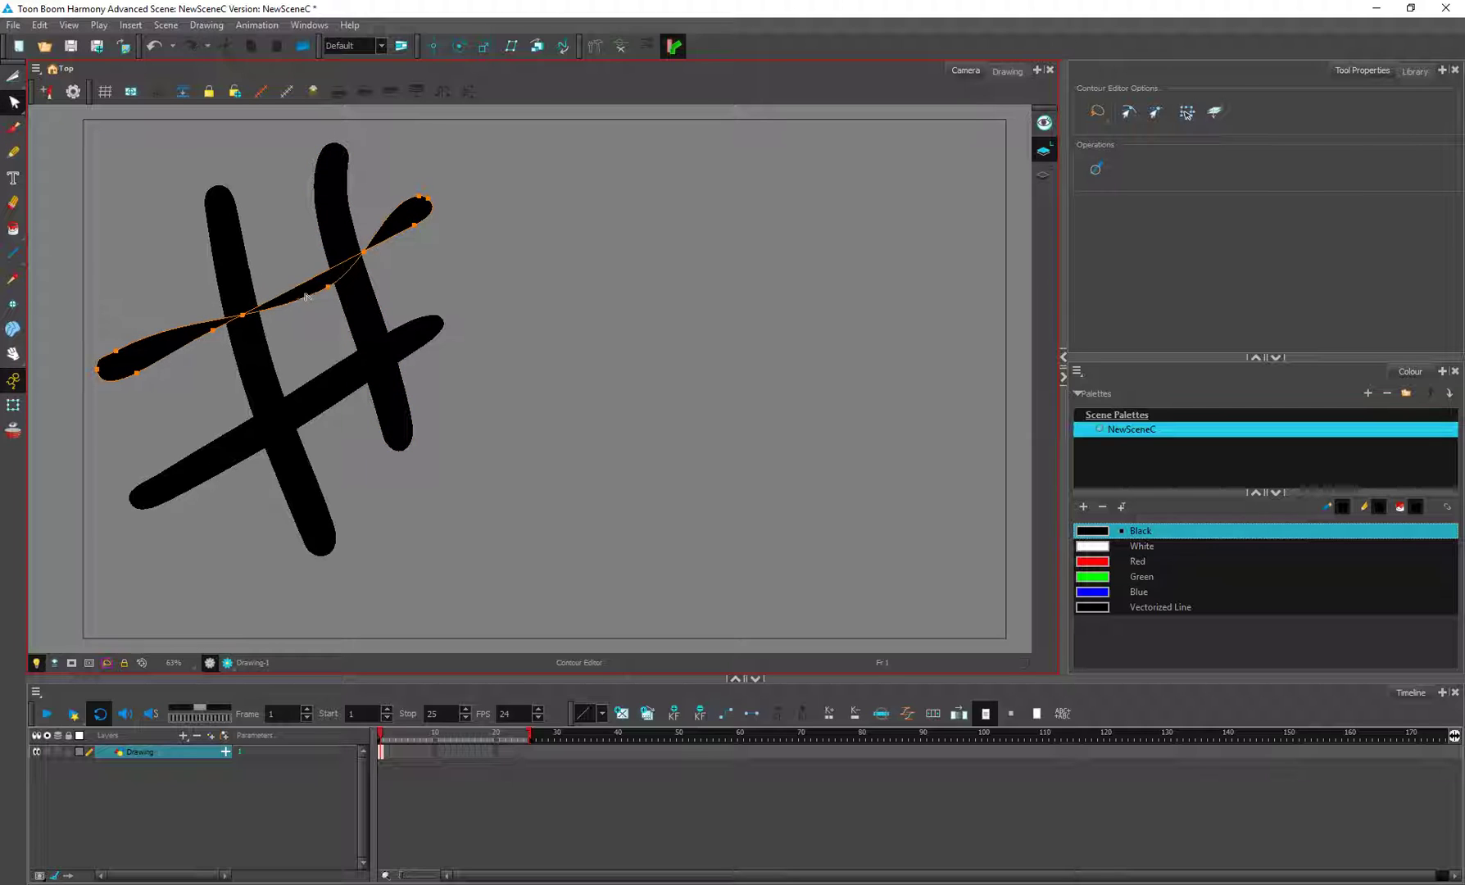
{"action": "left_click", "coordinate": [298, 252]}
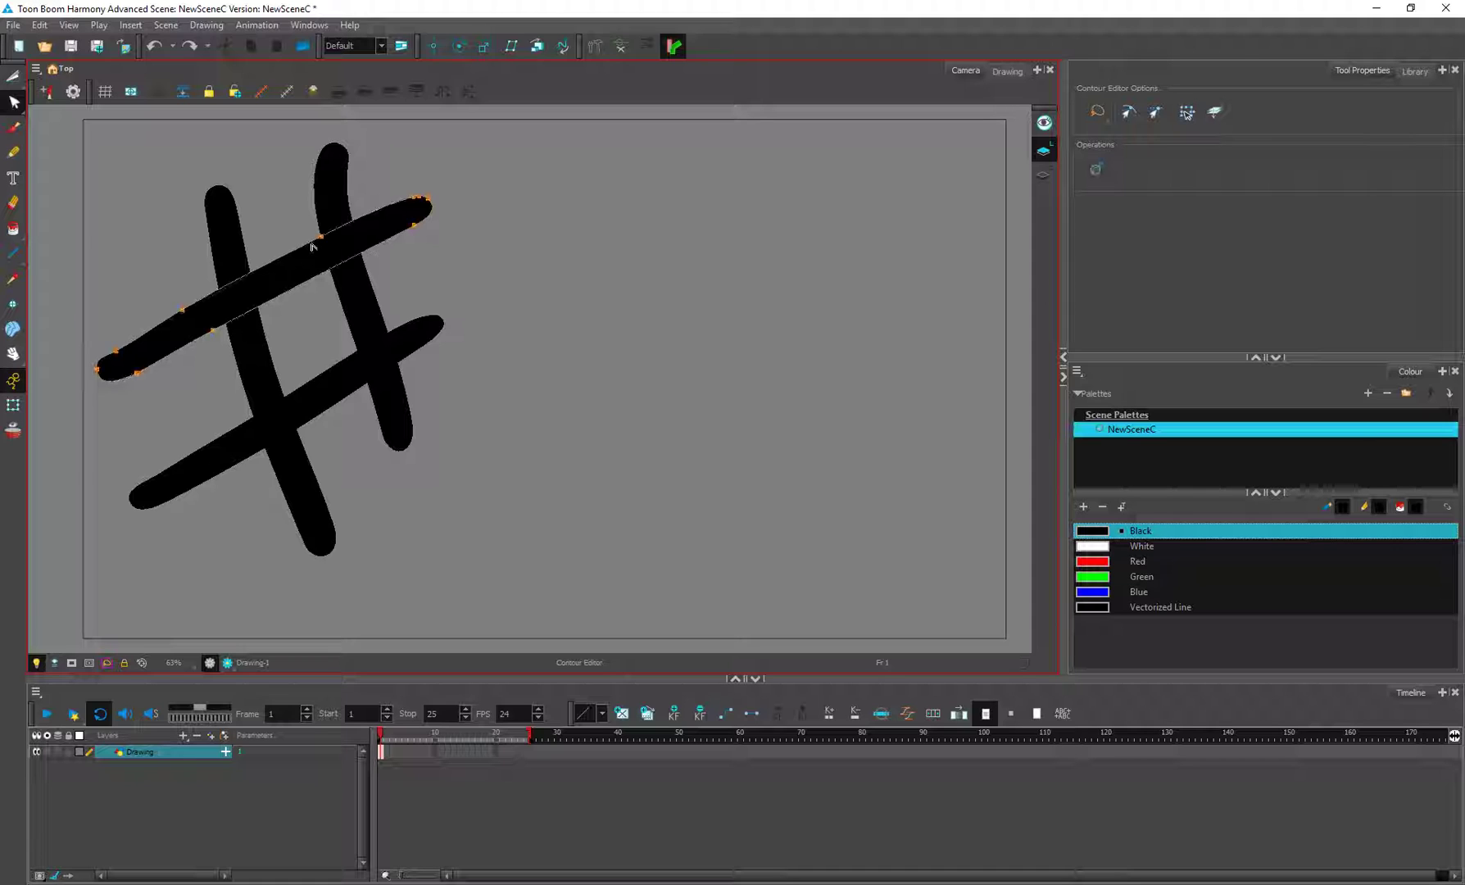
Step: Try gesture cuts on the upper diagonal's right end and the right vertical stroke's upper end, and undo them
{"action": "left_click", "coordinate": [13, 75]}
{"action": "left_click_drag", "start_coordinate": [404, 249], "coordinate": [433, 291]}
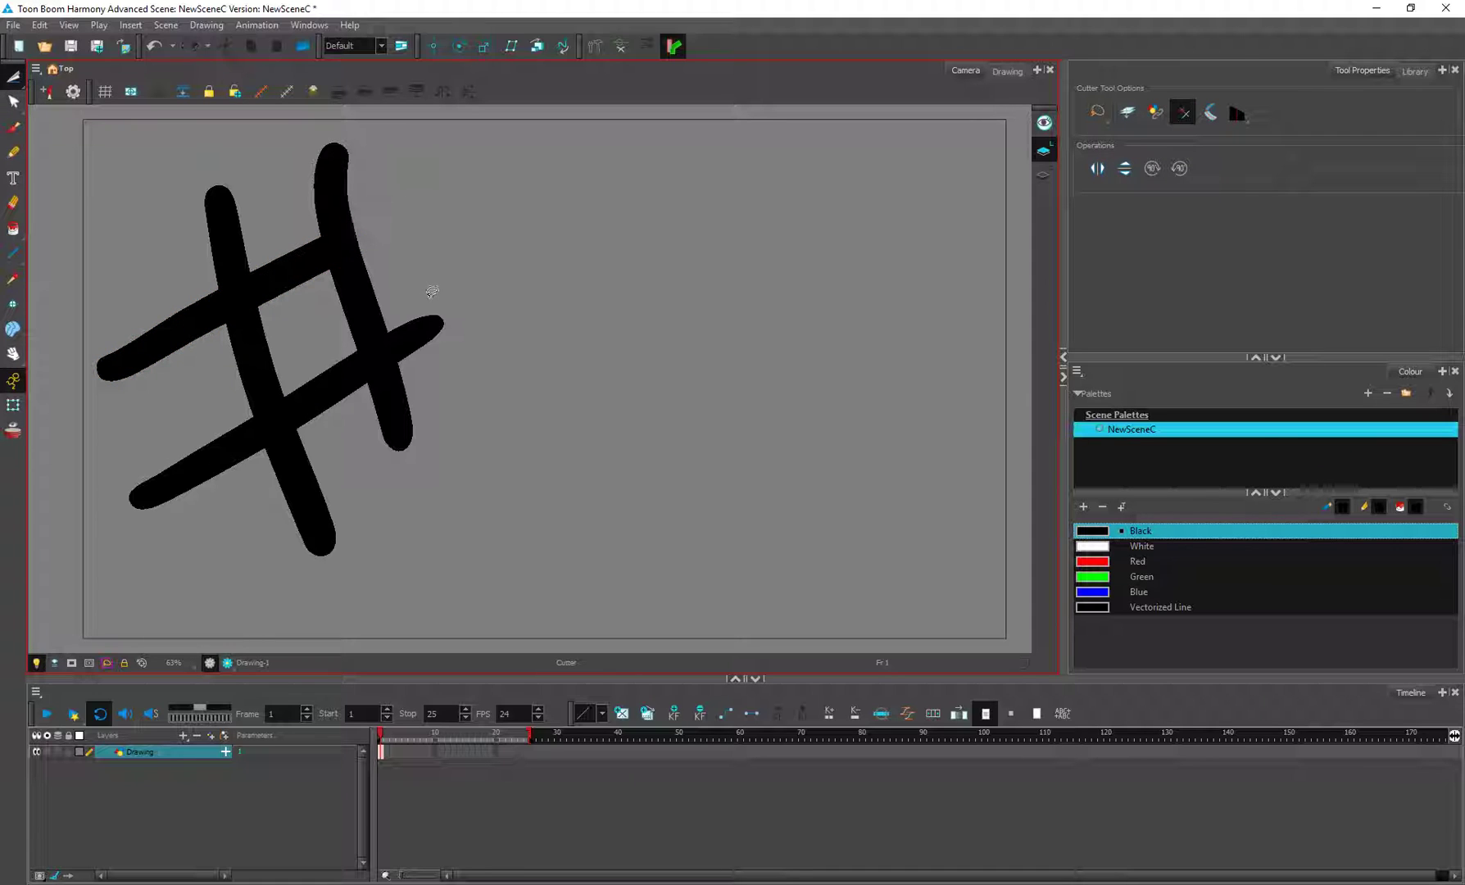
{"action": "left_click_drag", "start_coordinate": [302, 201], "coordinate": [399, 171]}
{"action": "key", "text": "ctrl+z"}
{"action": "key", "text": "ctrl+z"}
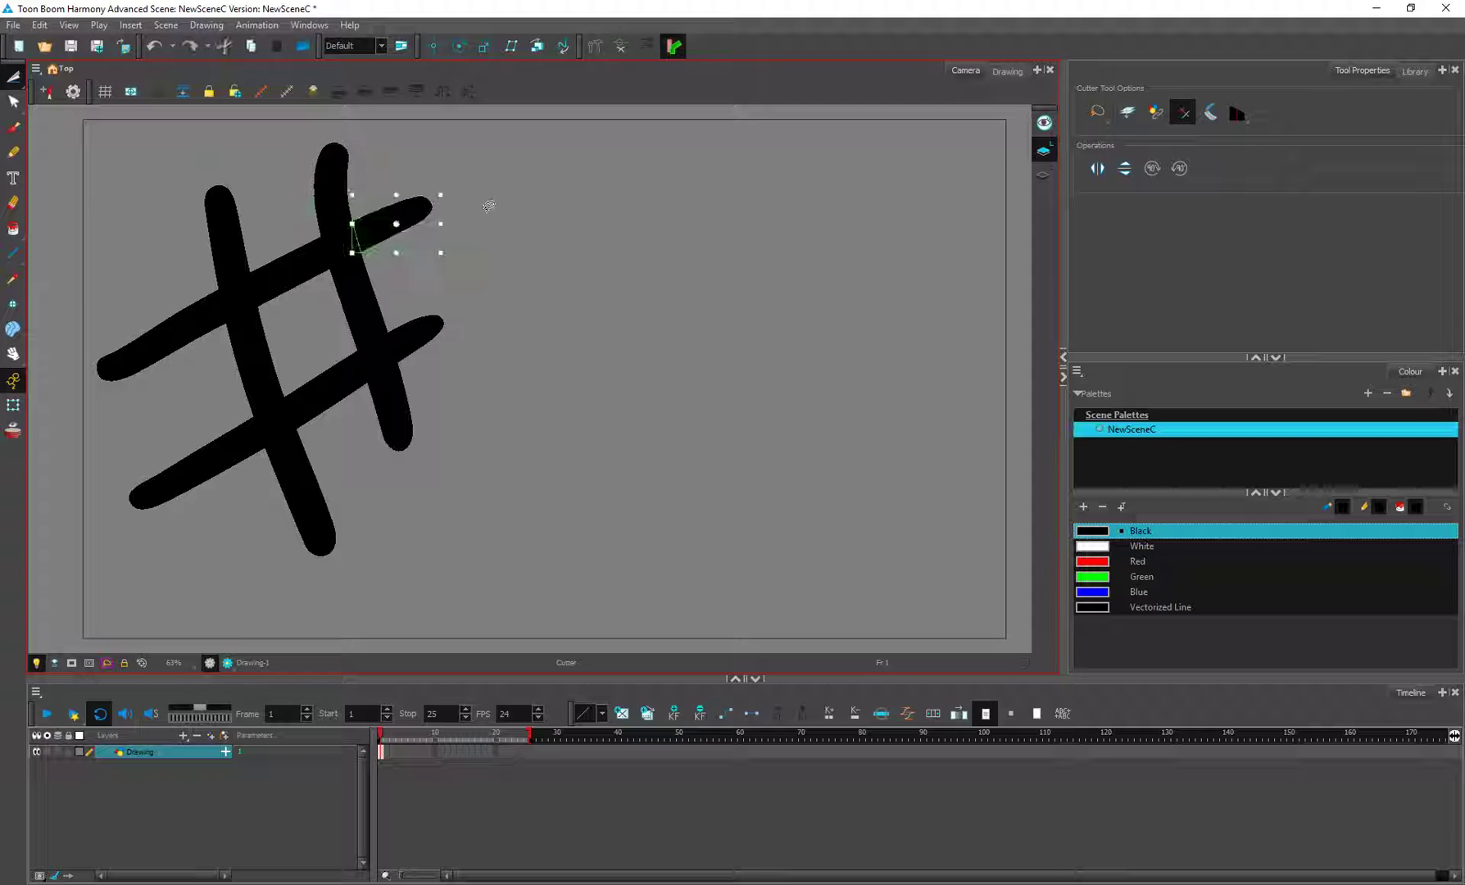
Step: Try cutting curved pieces from the right vertical stroke near its two crossings, moving the first one aside and undoing the changes
{"action": "left_click", "coordinate": [487, 281]}
{"action": "mouse_move", "coordinate": [403, 260]}
{"action": "left_mouse_down"}
{"action": "mouse_move", "coordinate": [374, 218]}
{"action": "mouse_move", "coordinate": [345, 248]}
{"action": "mouse_move", "coordinate": [365, 306]}
{"action": "mouse_move", "coordinate": [413, 285]}
{"action": "mouse_move", "coordinate": [378, 310]}
{"action": "mouse_move", "coordinate": [439, 280]}
{"action": "mouse_move", "coordinate": [614, 249]}
{"action": "mouse_move", "coordinate": [652, 264]}
{"action": "left_mouse_up"}
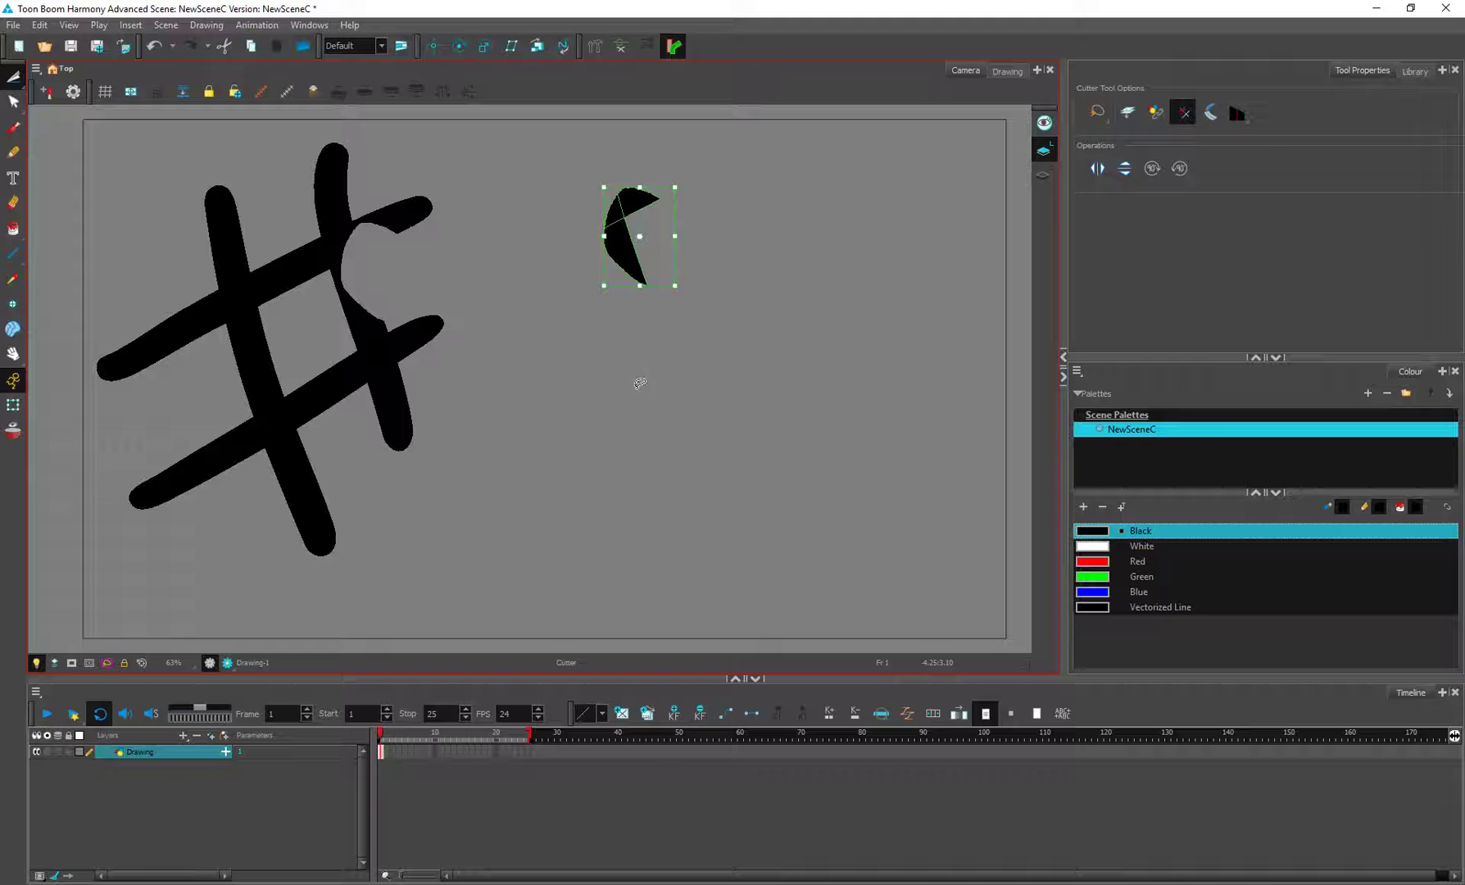
{"action": "key", "text": "ctrl+z"}
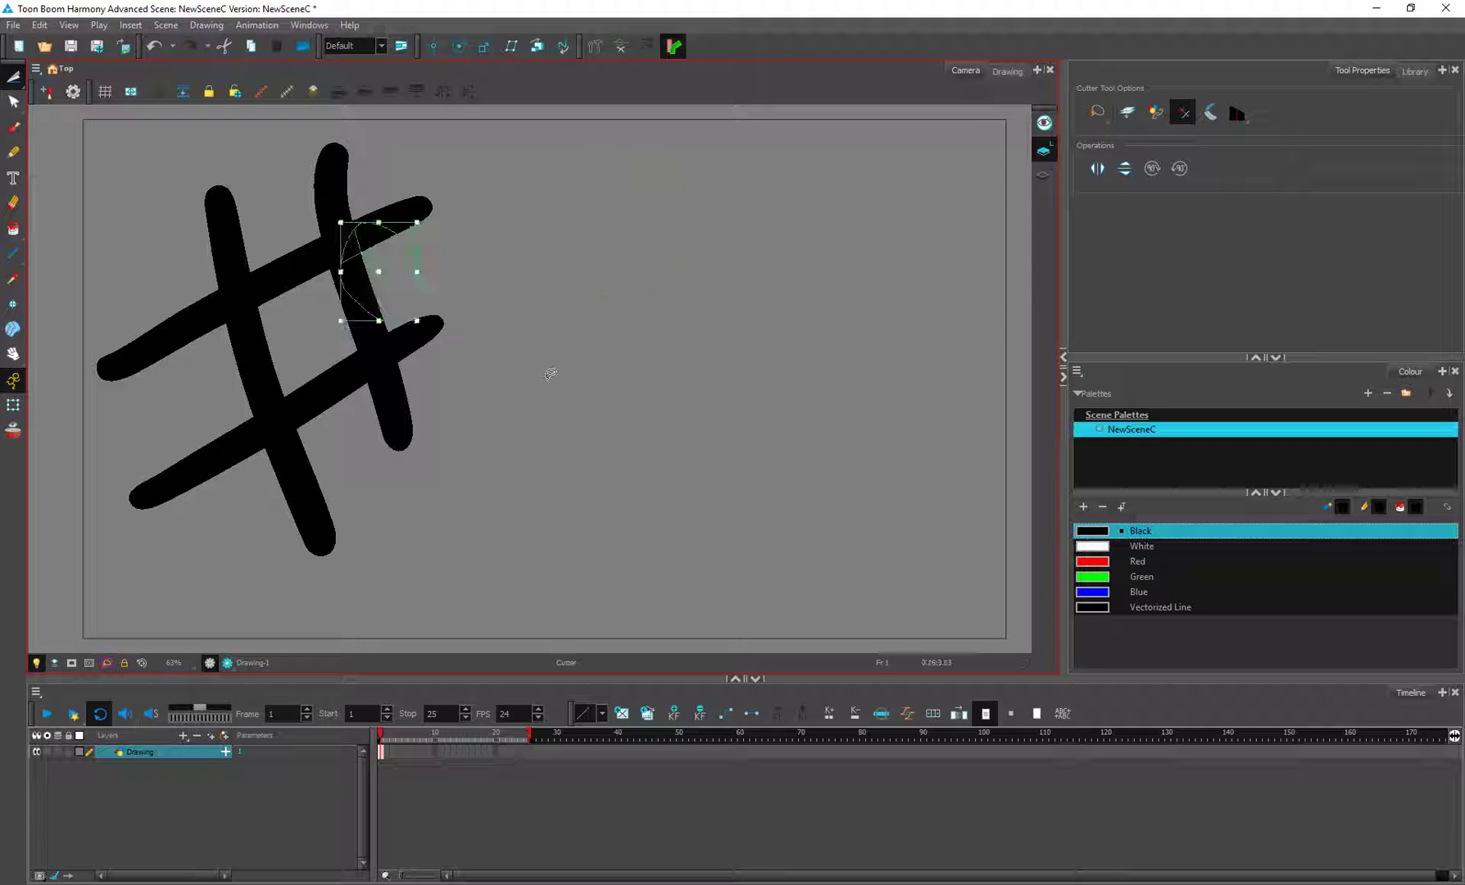
{"action": "mouse_move", "coordinate": [459, 378]}
{"action": "left_mouse_down"}
{"action": "mouse_move", "coordinate": [356, 381]}
{"action": "mouse_move", "coordinate": [432, 343]}
{"action": "mouse_move", "coordinate": [553, 369]}
{"action": "left_mouse_up"}
{"action": "key", "text": "ctrl+z"}
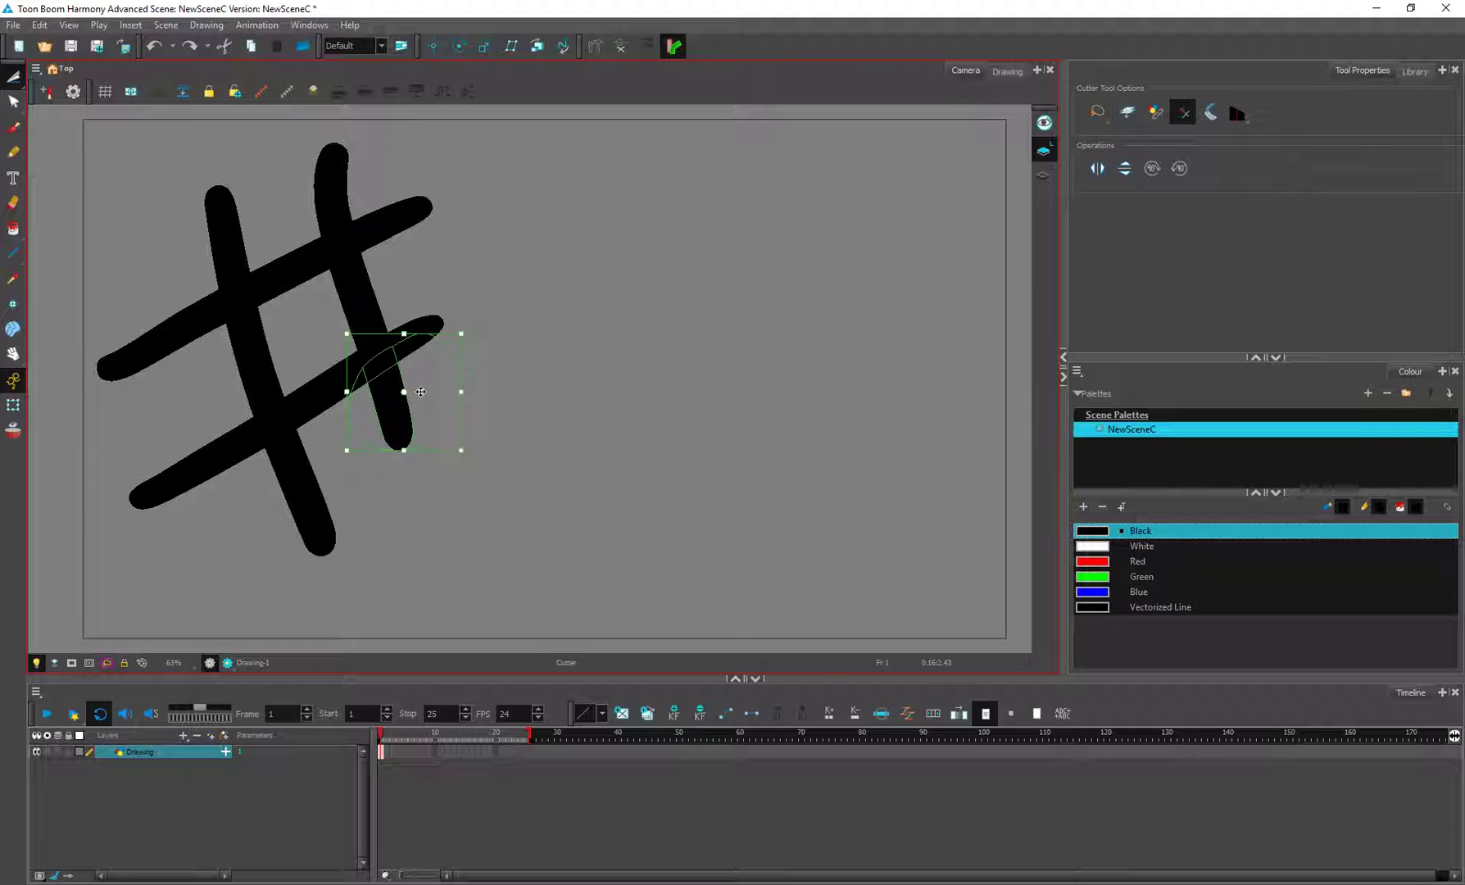
{"action": "key", "text": "ctrl+z"}
{"action": "key", "text": "ctrl+shift+z"}
Step: Try cutting and deleting a freehand area through the middle of the hash drawing, and undo the deletion
{"action": "mouse_move", "coordinate": [359, 280]}
{"action": "left_mouse_down"}
{"action": "mouse_move", "coordinate": [399, 256]}
{"action": "mouse_move", "coordinate": [254, 416]}
{"action": "mouse_move", "coordinate": [524, 316]}
{"action": "left_mouse_up"}
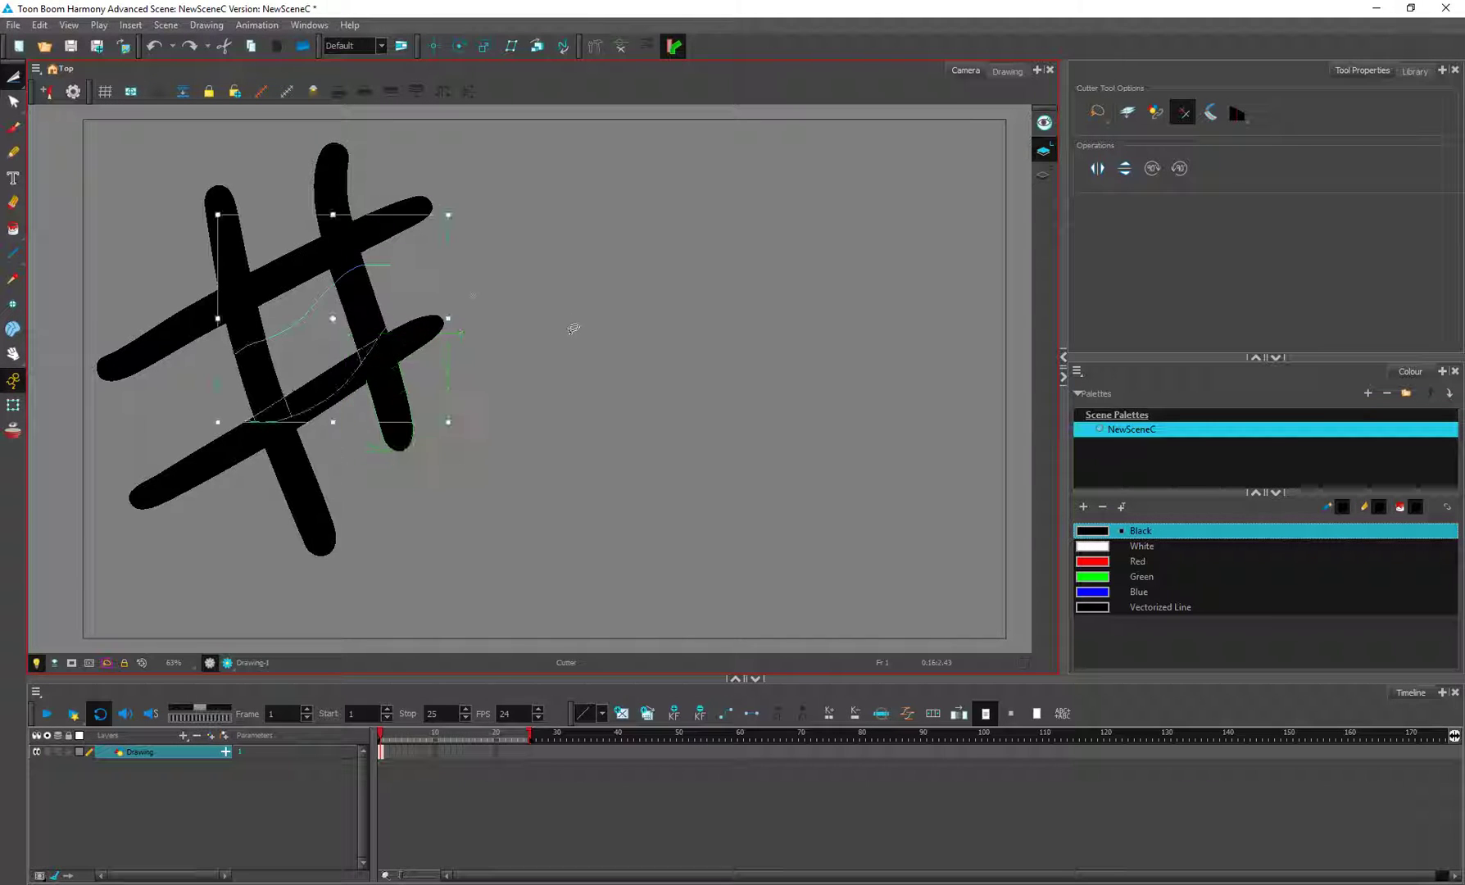
{"action": "key", "text": "Delete"}
{"action": "key", "text": "ctrl+z"}
{"action": "left_click", "coordinate": [512, 245]}
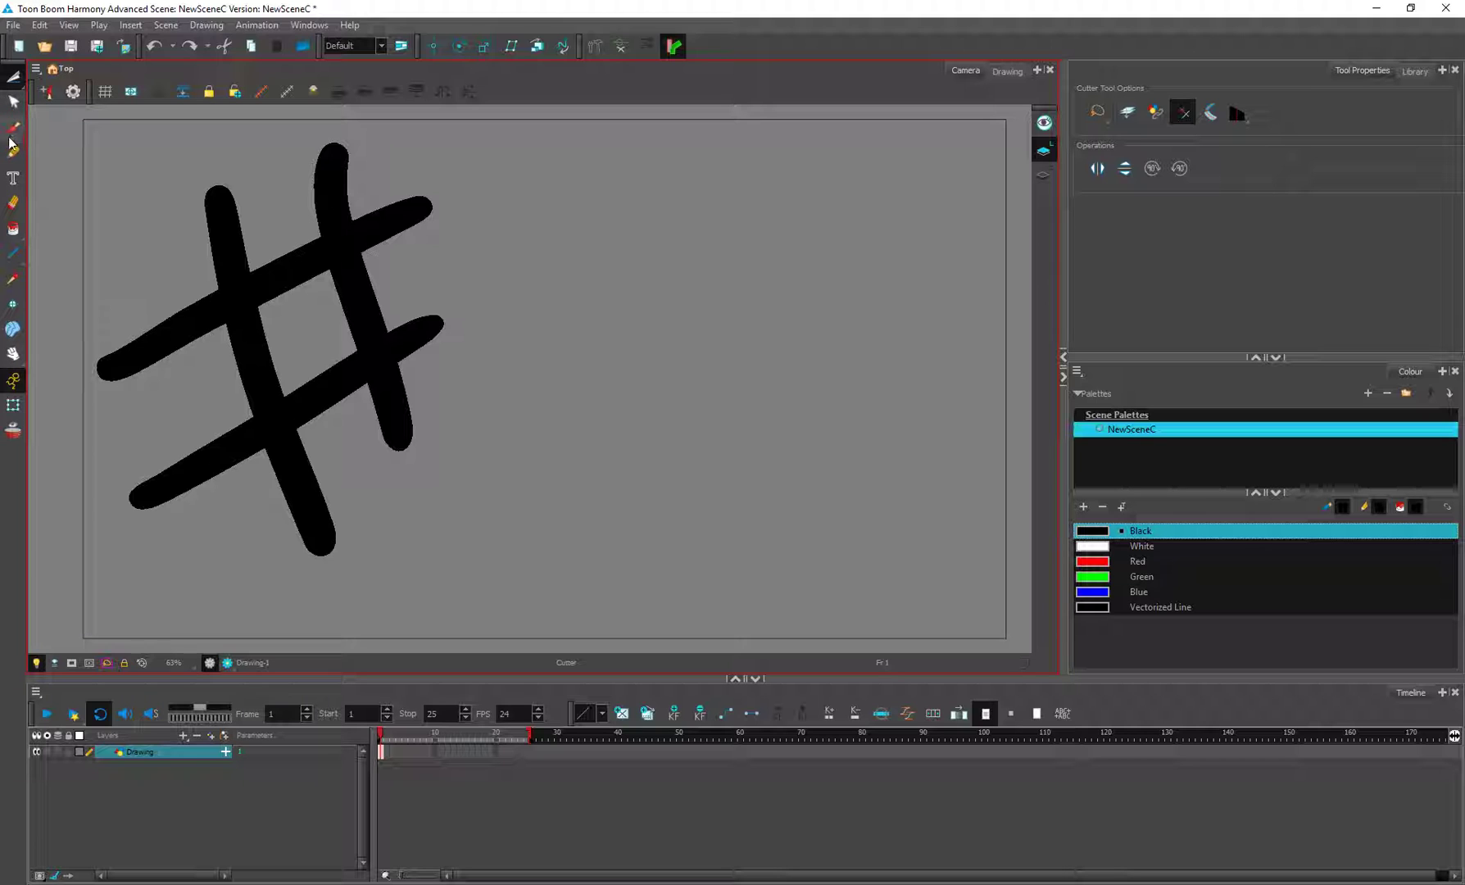
Step: Check the extent of the upper diagonal stroke with the Select tool, and return to the Cutter
{"action": "left_click", "coordinate": [14, 77]}
{"action": "left_click", "coordinate": [72, 75]}
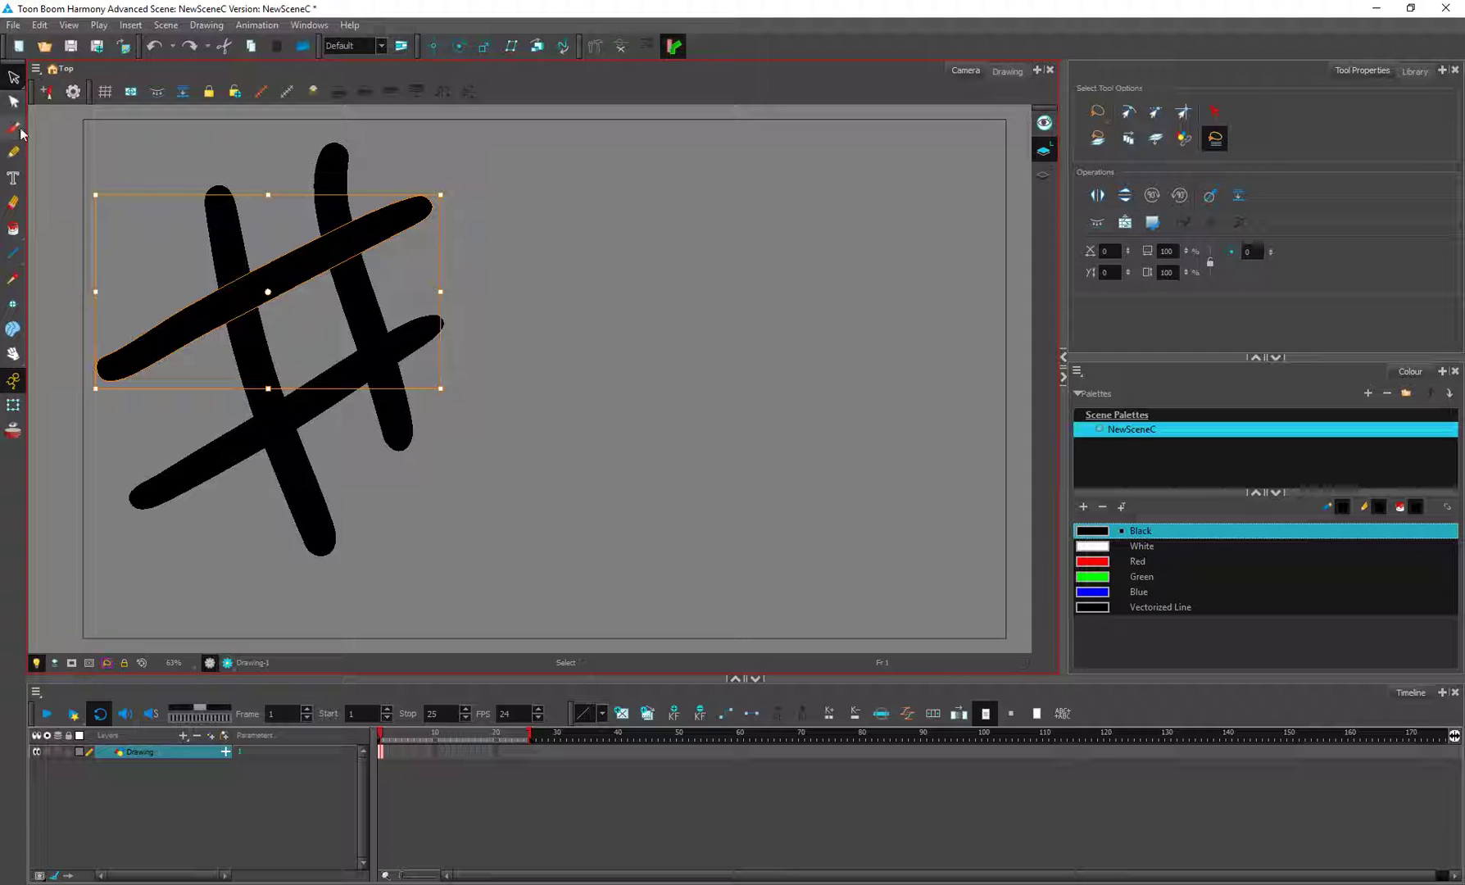
{"action": "left_click", "coordinate": [16, 80]}
{"action": "left_click", "coordinate": [55, 90]}
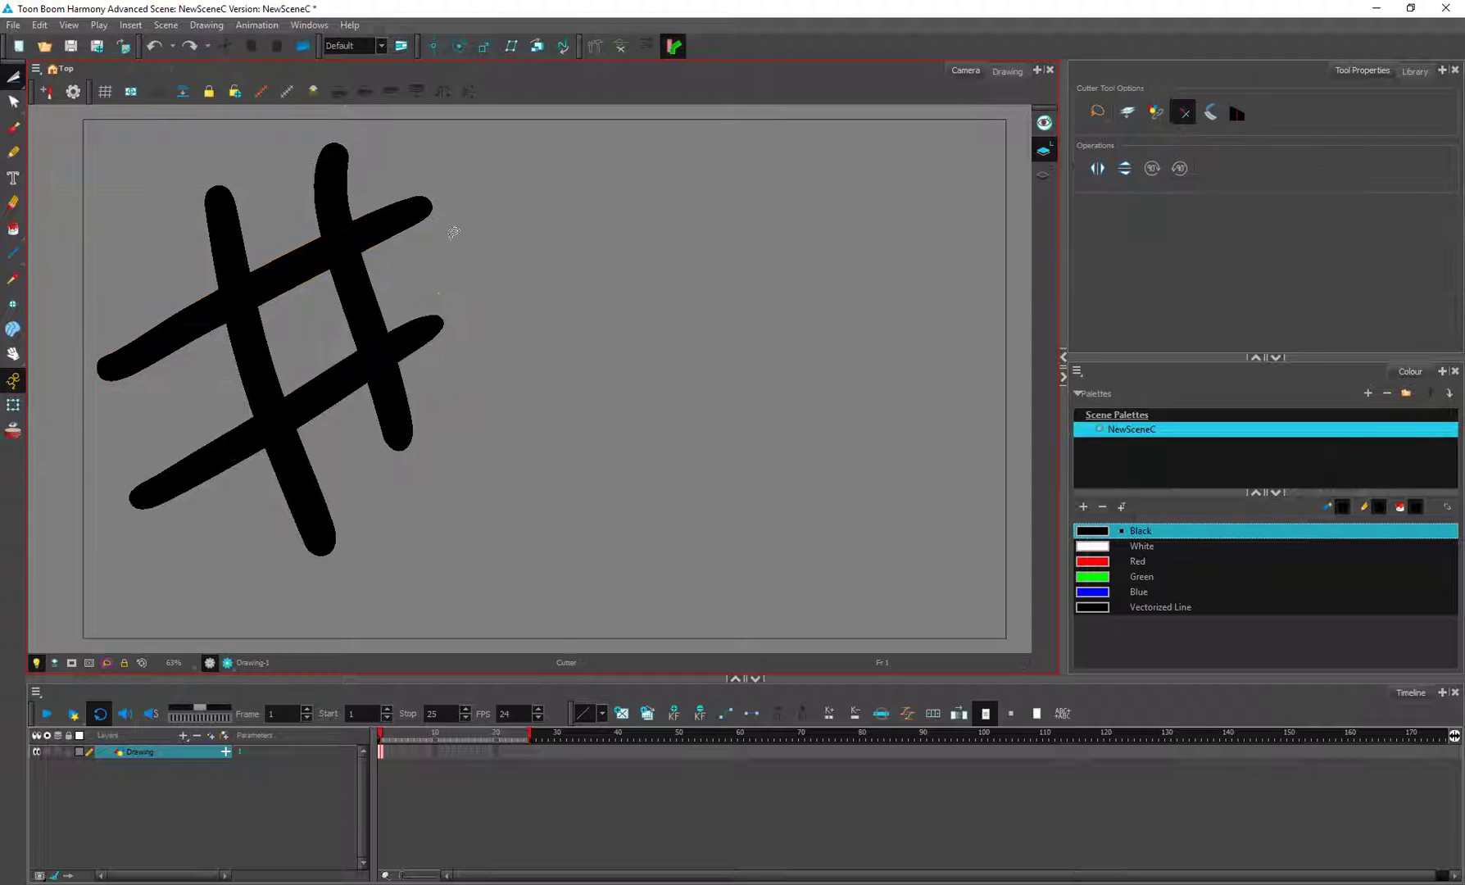
Step: Cut a rounded area out of the upper-right crossing of the hash drawing and delete it
{"action": "mouse_move", "coordinate": [447, 209]}
{"action": "left_mouse_down"}
{"action": "mouse_move", "coordinate": [360, 220]}
{"action": "mouse_move", "coordinate": [423, 311]}
{"action": "mouse_move", "coordinate": [473, 205]}
{"action": "mouse_move", "coordinate": [478, 248]}
{"action": "left_mouse_up"}
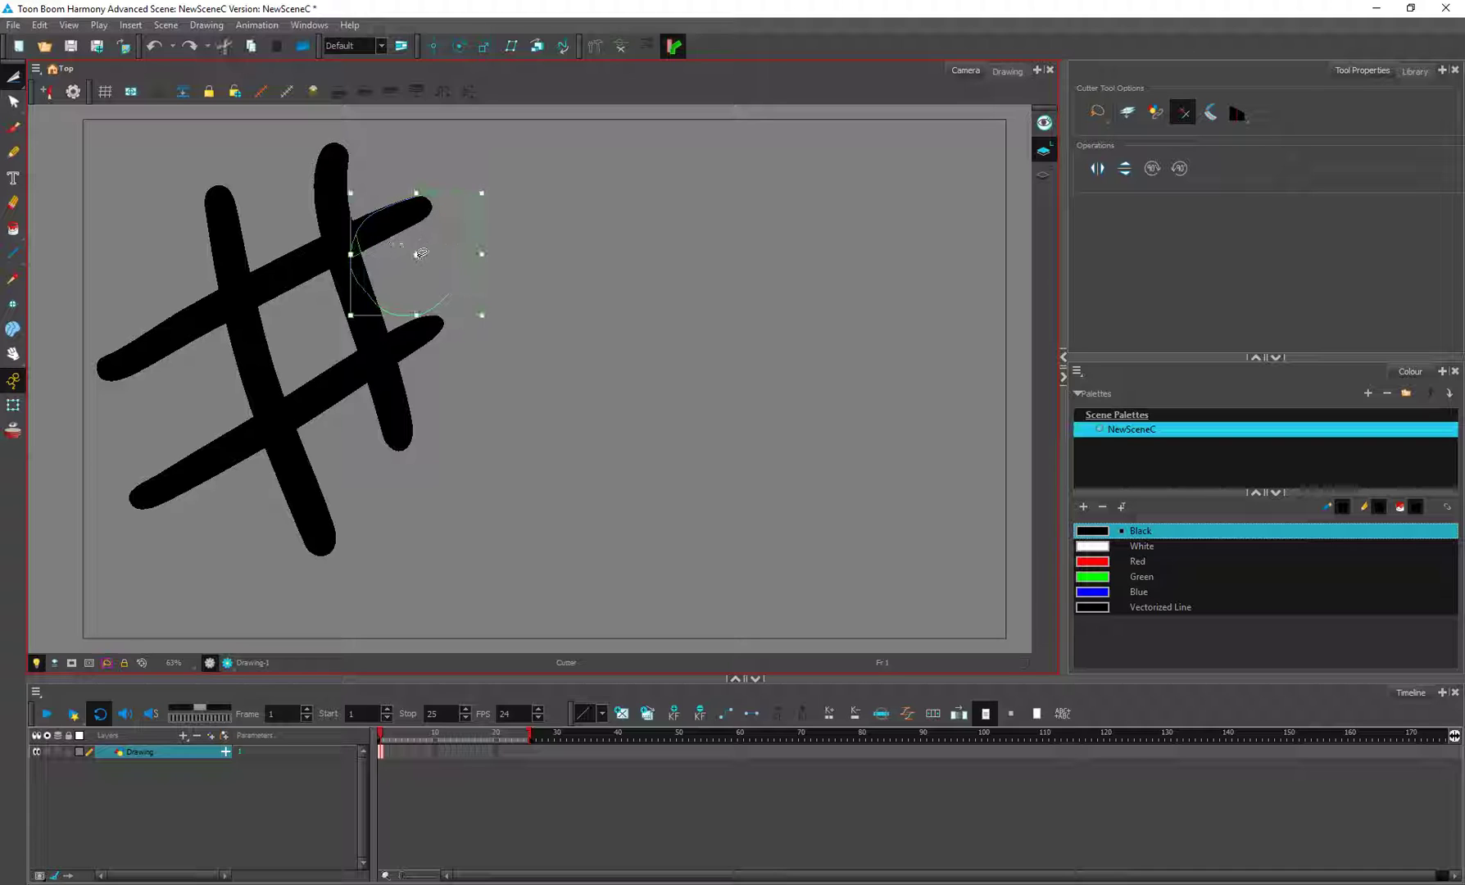
{"action": "key", "text": "Delete"}
{"action": "mouse_move", "coordinate": [368, 238]}
{"action": "left_mouse_down"}
{"action": "mouse_move", "coordinate": [359, 228]}
{"action": "mouse_move", "coordinate": [360, 246]}
{"action": "left_mouse_up"}
Step: Examine the contour points along the curved cut edge up close with the Contour Editor
{"action": "left_click", "coordinate": [25, 79]}
{"action": "left_click", "coordinate": [29, 77]}
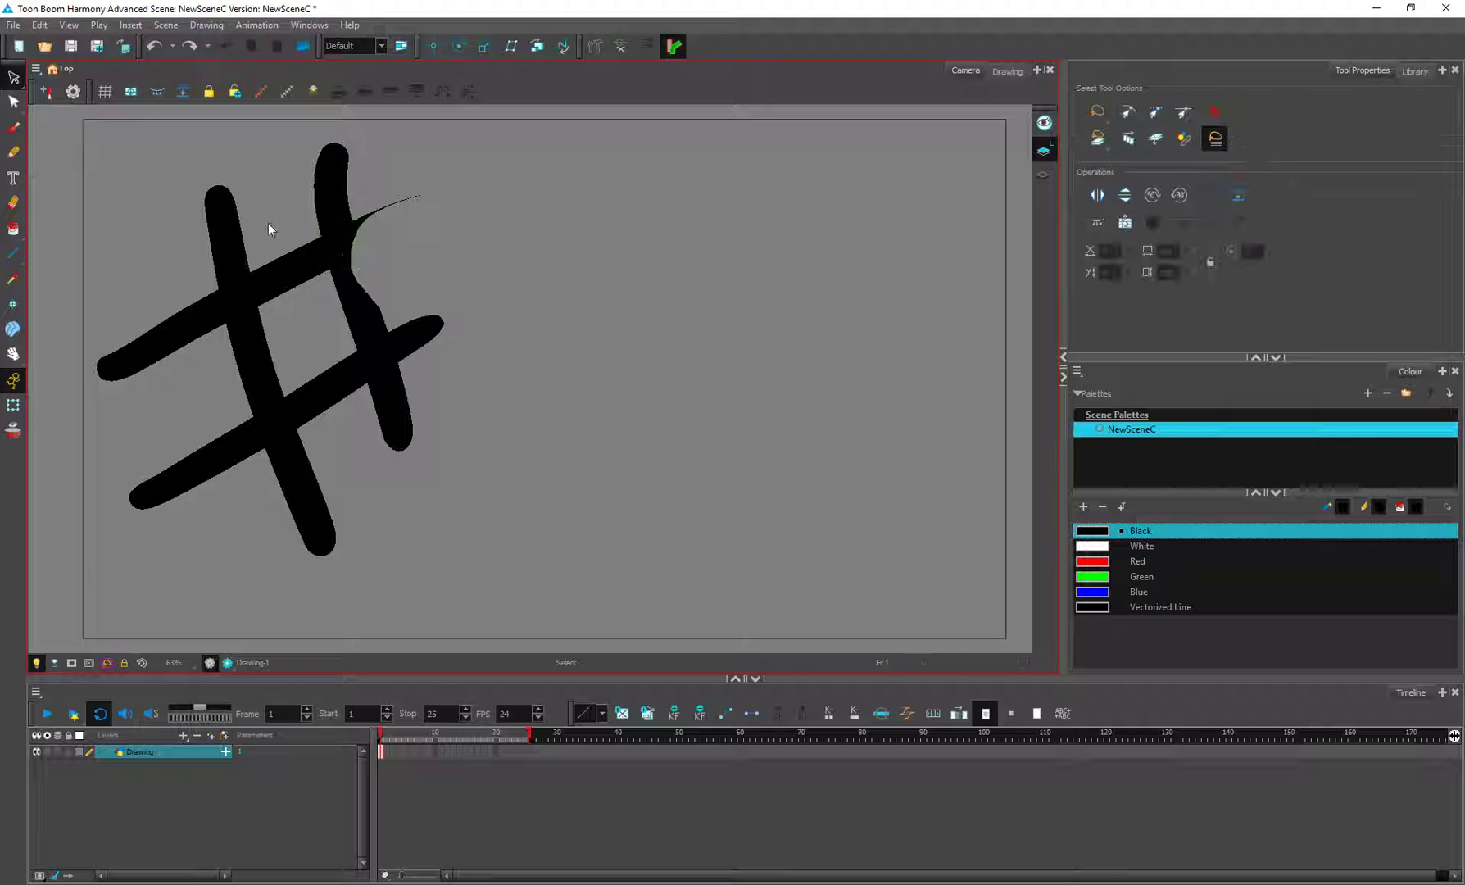
{"action": "left_click", "coordinate": [13, 101]}
{"action": "left_click", "coordinate": [352, 258]}
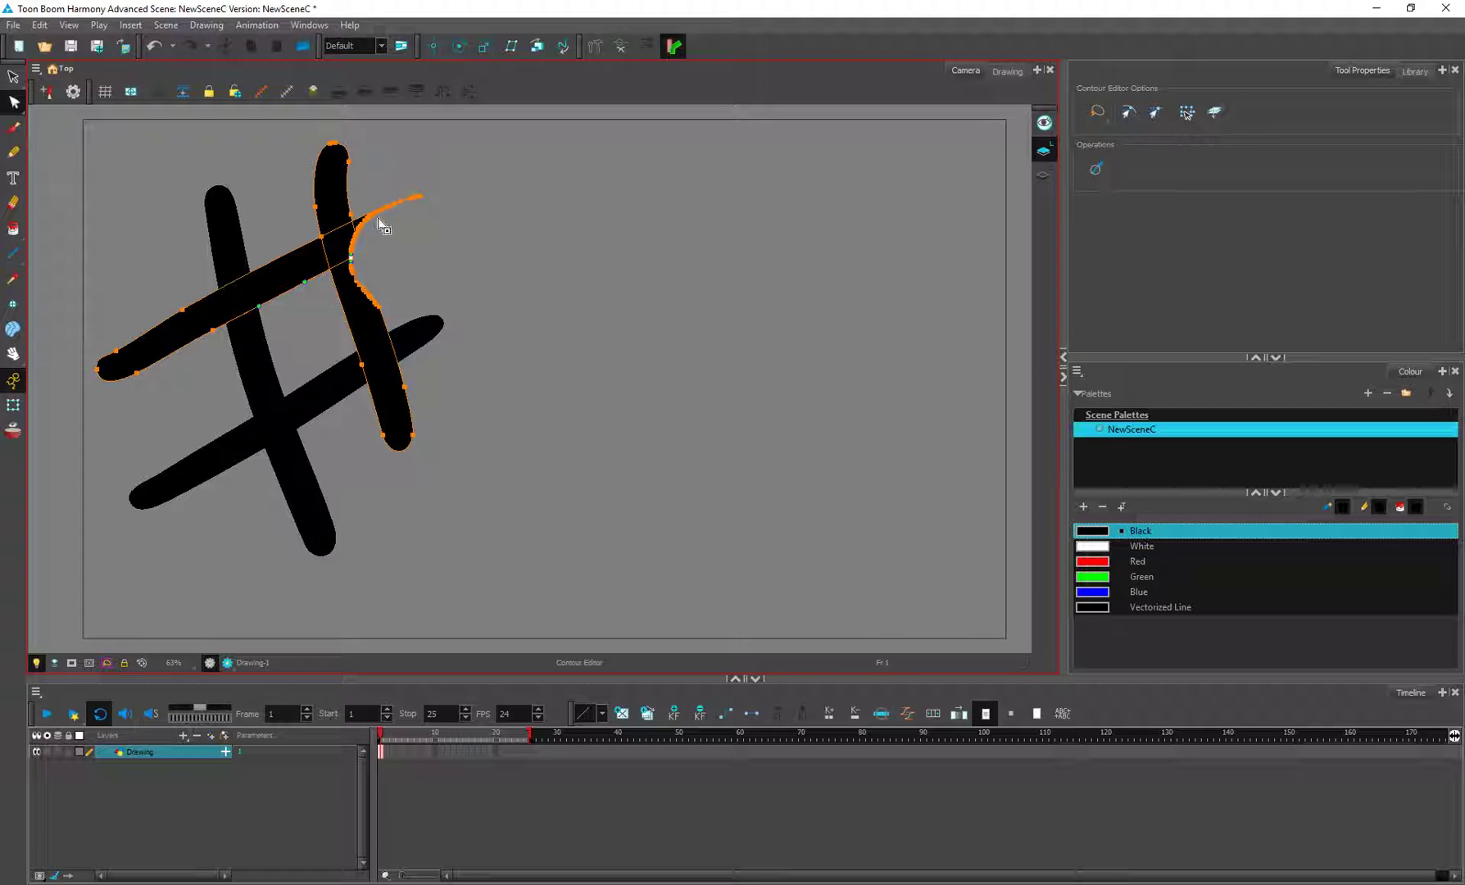
{"action": "key", "text": "alt+z"}
{"action": "left_click", "coordinate": [351, 252]}
{"action": "left_click", "coordinate": [350, 268]}
{"action": "left_click", "coordinate": [373, 256]}
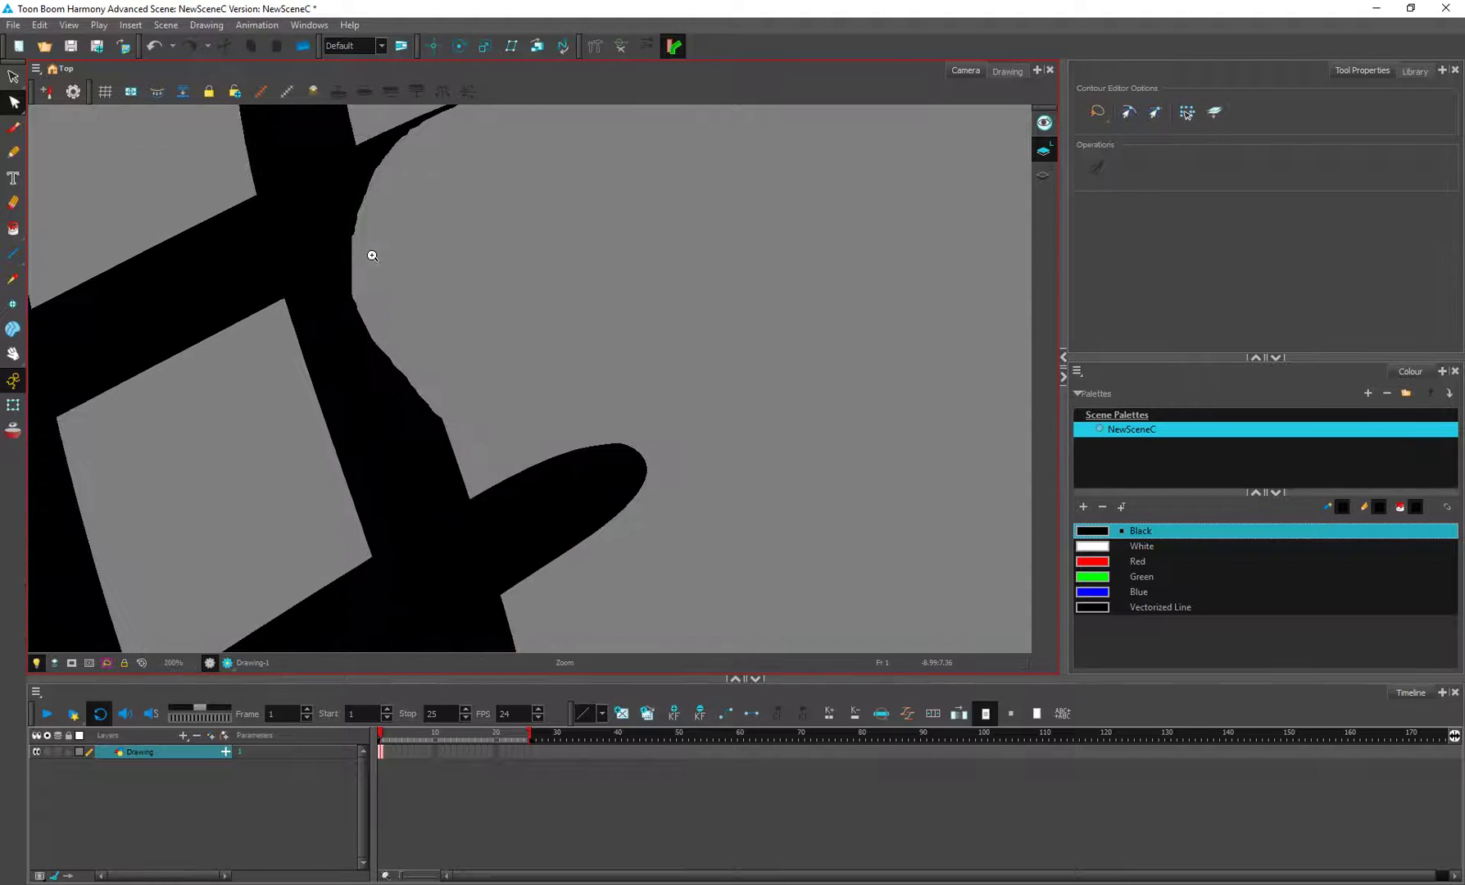
{"action": "left_click", "coordinate": [354, 238]}
{"action": "left_click", "coordinate": [363, 226]}
{"action": "left_click", "coordinate": [360, 170]}
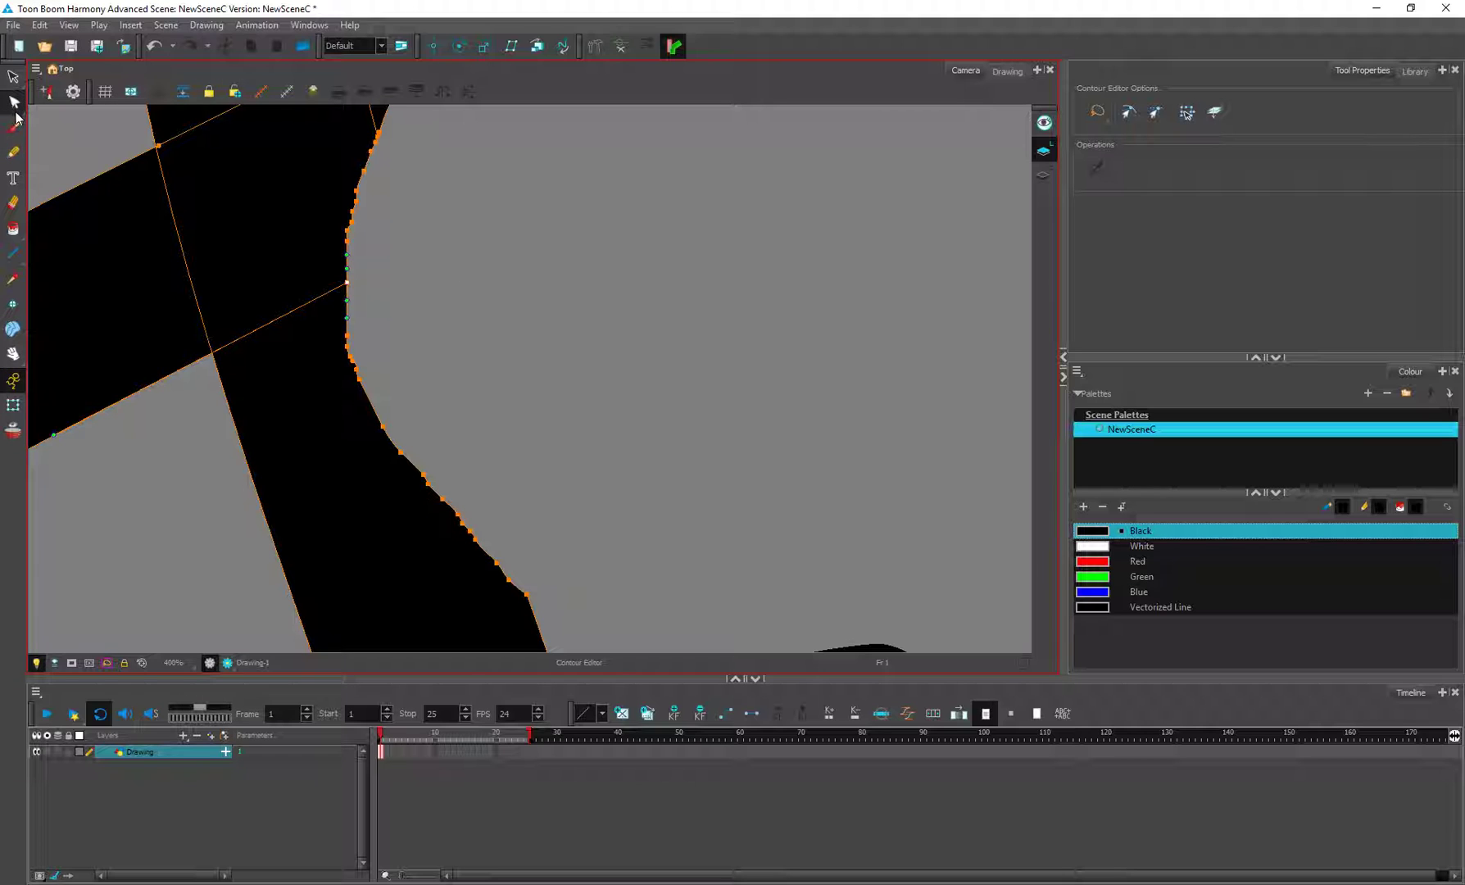
{"action": "key", "text": "alt+z"}
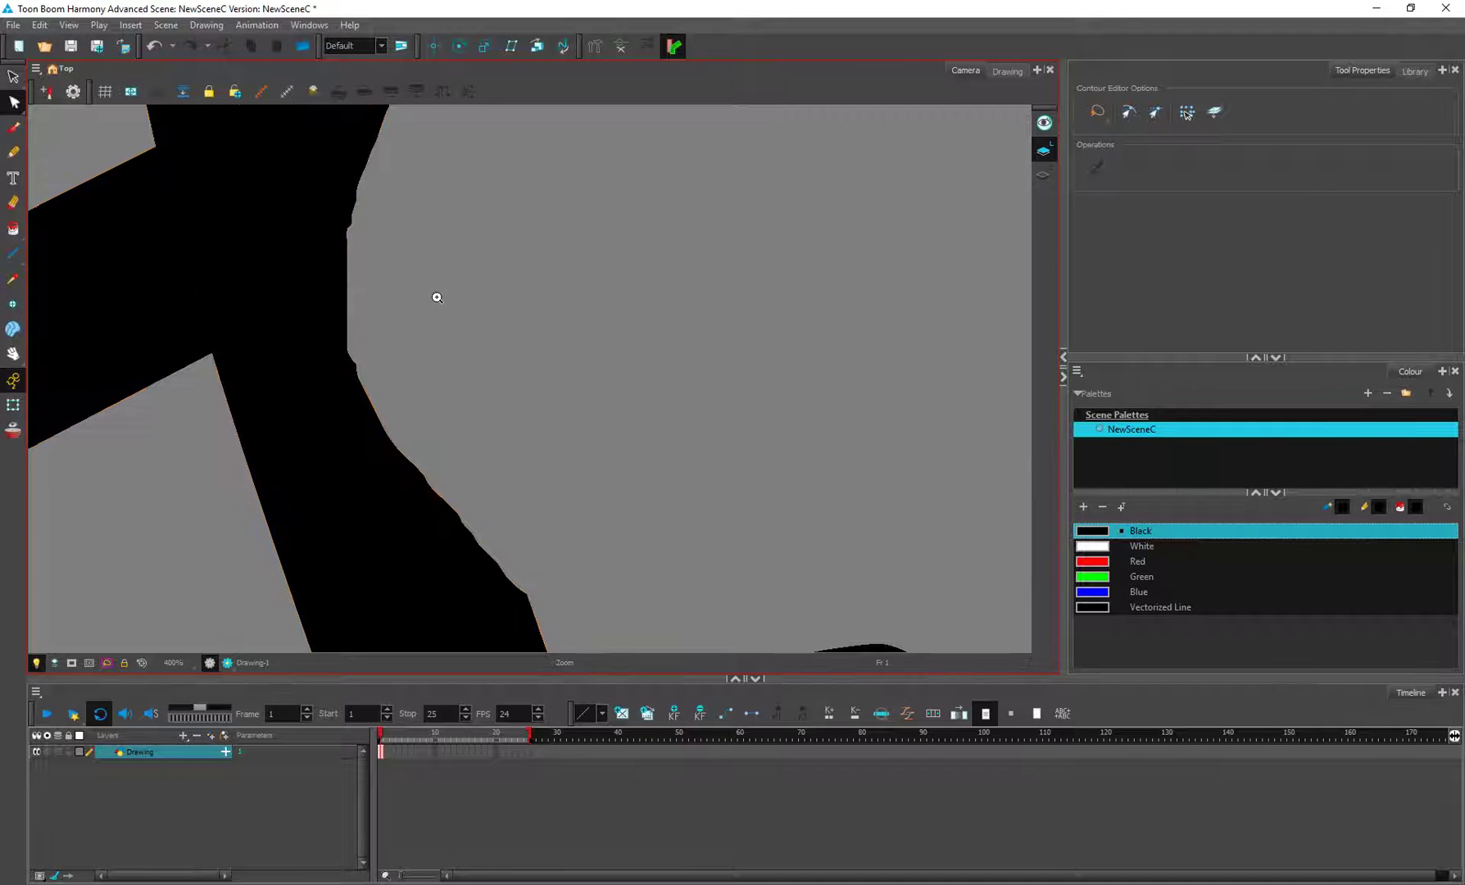
{"action": "key", "text": "alt+z"}
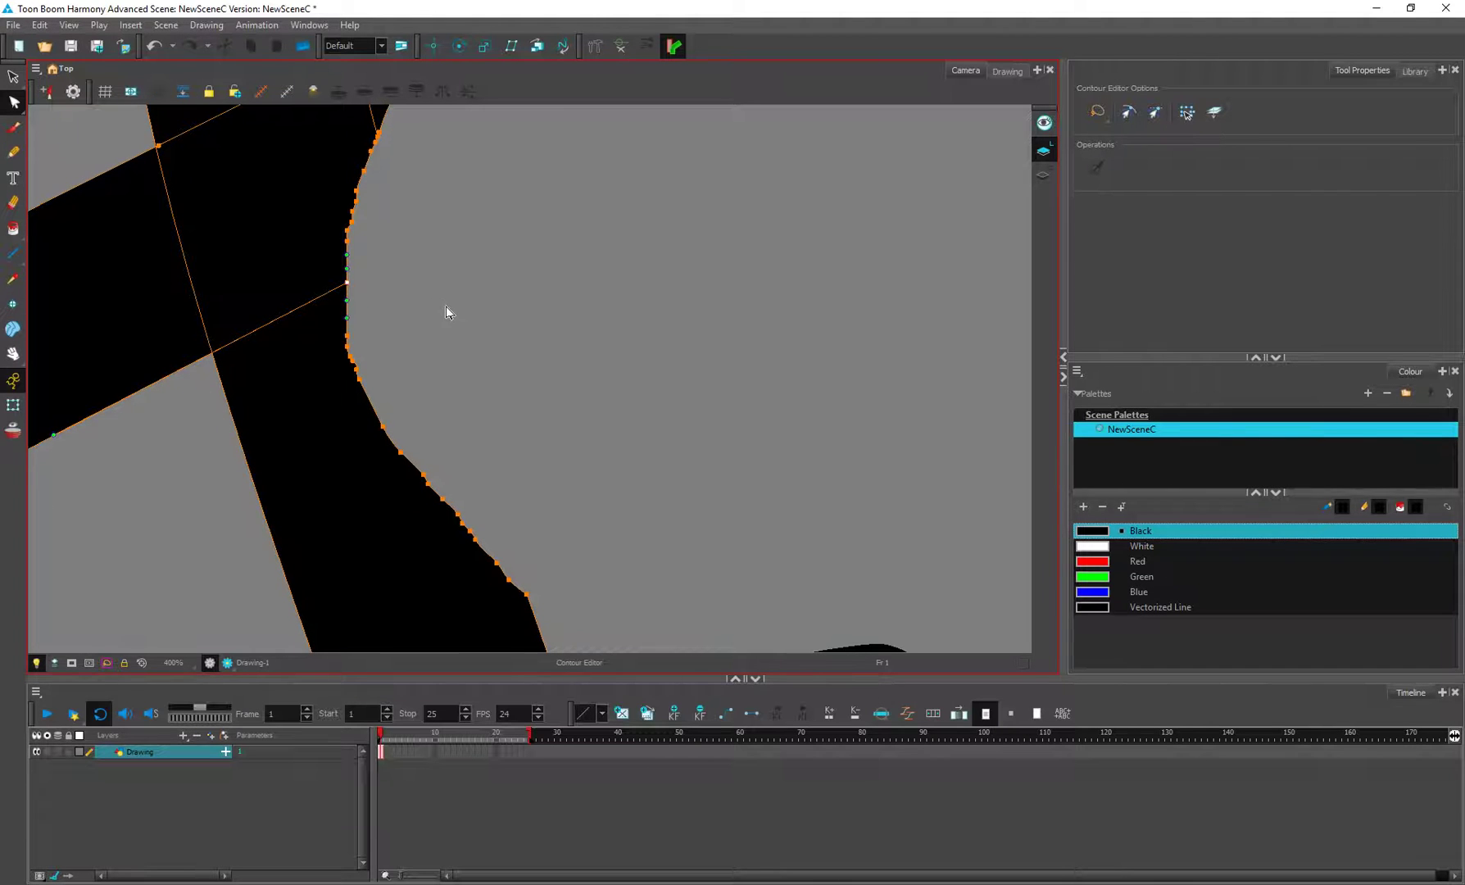
Step: Examine the cut strokes' outlines around the notch, both up close and within the full drawing
{"action": "left_click", "coordinate": [13, 380]}
{"action": "left_click", "coordinate": [432, 275]}
{"action": "left_click", "coordinate": [431, 275], "text": "alt"}
{"action": "left_click_drag", "start_coordinate": [25, 365], "coordinate": [57, 373]}
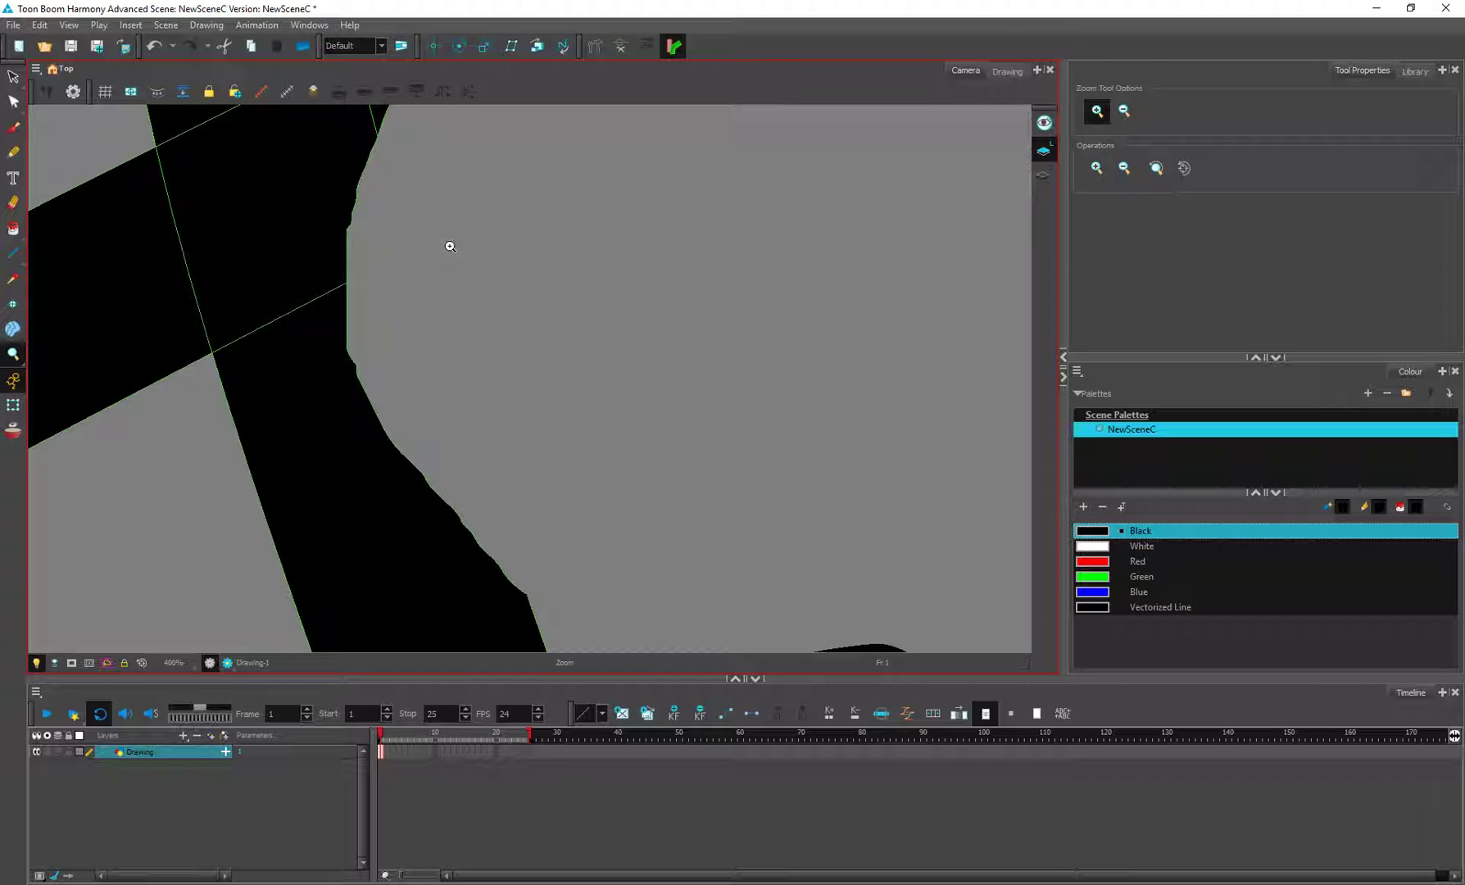
{"action": "scroll", "coordinate": [443, 270], "scroll_direction": "down", "scroll_amount": 7}
{"action": "scroll", "coordinate": [419, 299], "scroll_direction": "up", "scroll_amount": 1}
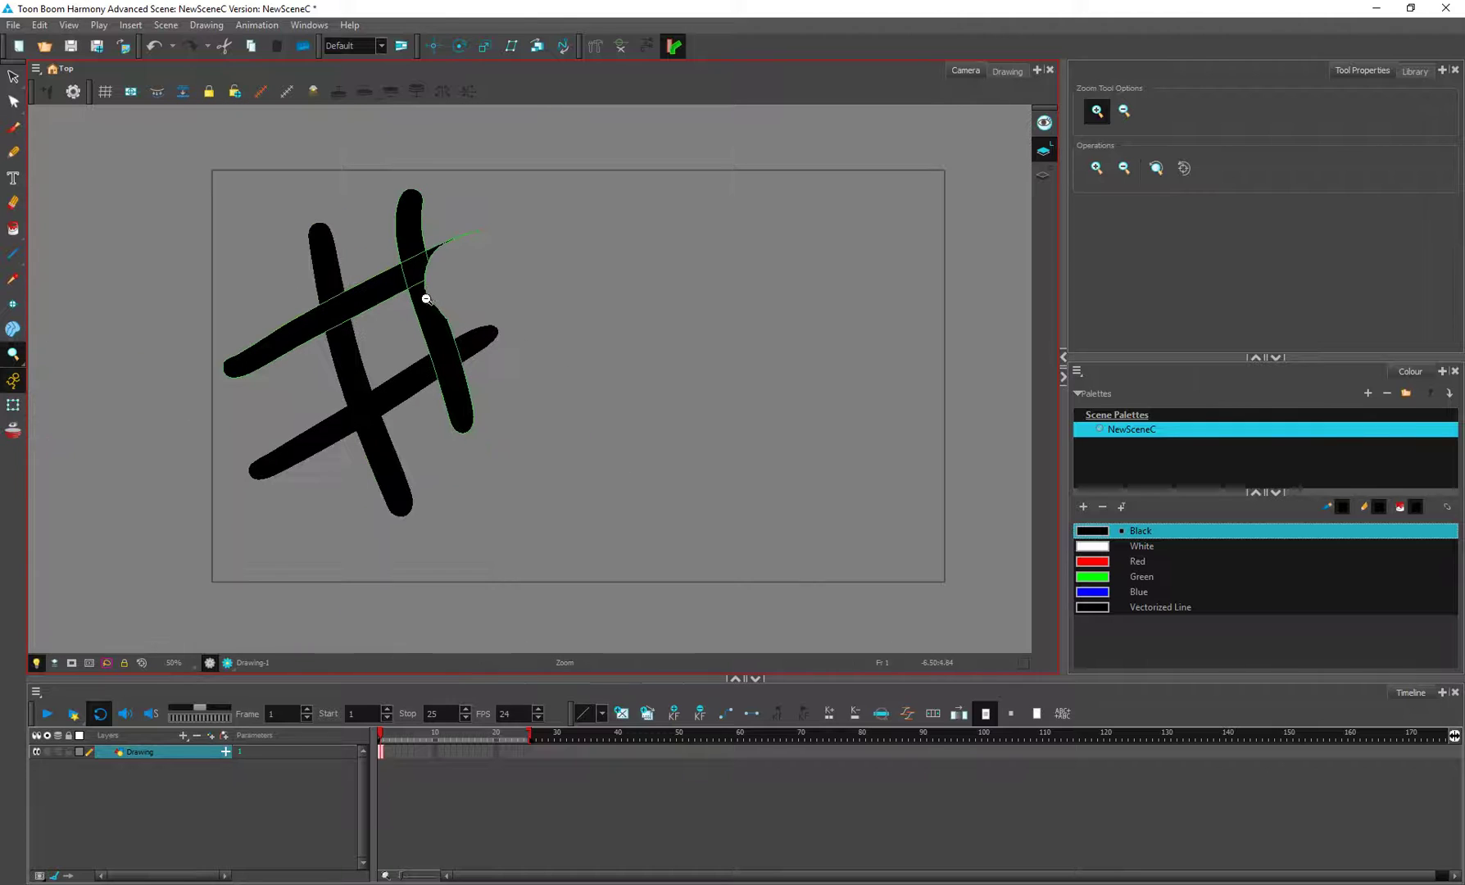
{"action": "scroll", "coordinate": [419, 304], "scroll_direction": "up", "scroll_amount": 1}
{"action": "mouse_move", "coordinate": [412, 304]}
{"action": "left_mouse_down"}
{"action": "mouse_move", "coordinate": [429, 281]}
{"action": "mouse_move", "coordinate": [478, 281]}
{"action": "mouse_move", "coordinate": [419, 282]}
{"action": "left_mouse_up"}
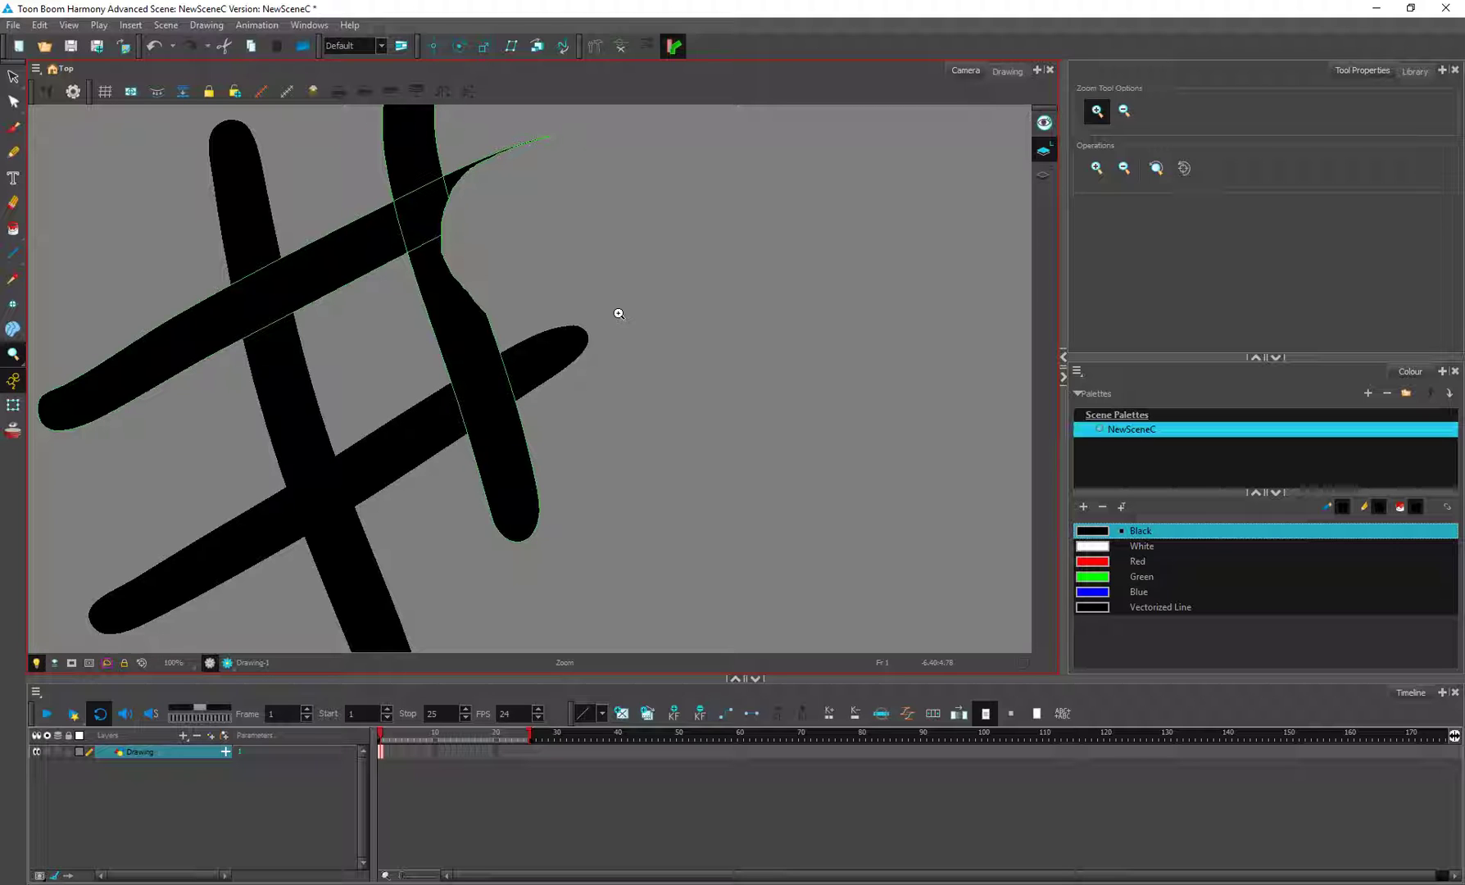
{"action": "left_click_drag", "start_coordinate": [432, 273], "coordinate": [438, 294]}
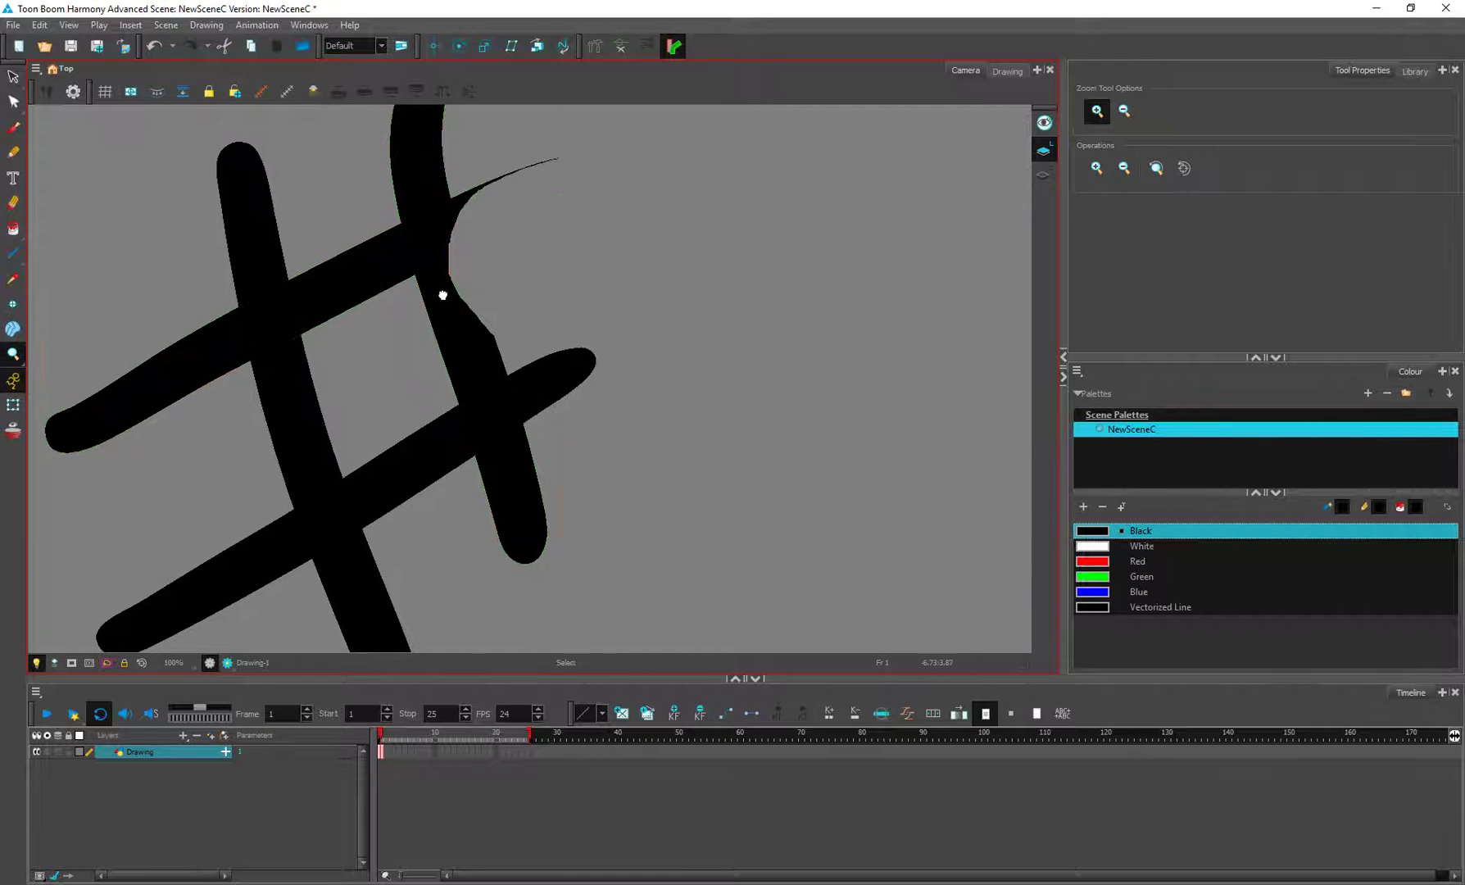
Step: Undo the rounded cut at the upper-right crossing of the hash drawing
{"action": "key", "text": "ctrl+z"}
{"action": "key", "text": "ctrl+shift+z"}
{"action": "key", "text": "ctrl+z"}
{"action": "scroll", "coordinate": [379, 203], "scroll_direction": "down", "scroll_amount": 1}
{"action": "scroll", "coordinate": [435, 235], "scroll_direction": "up", "scroll_amount": 1}
{"action": "left_click", "coordinate": [435, 238], "text": "alt"}
{"action": "left_click_drag", "start_coordinate": [457, 259], "coordinate": [421, 279]}
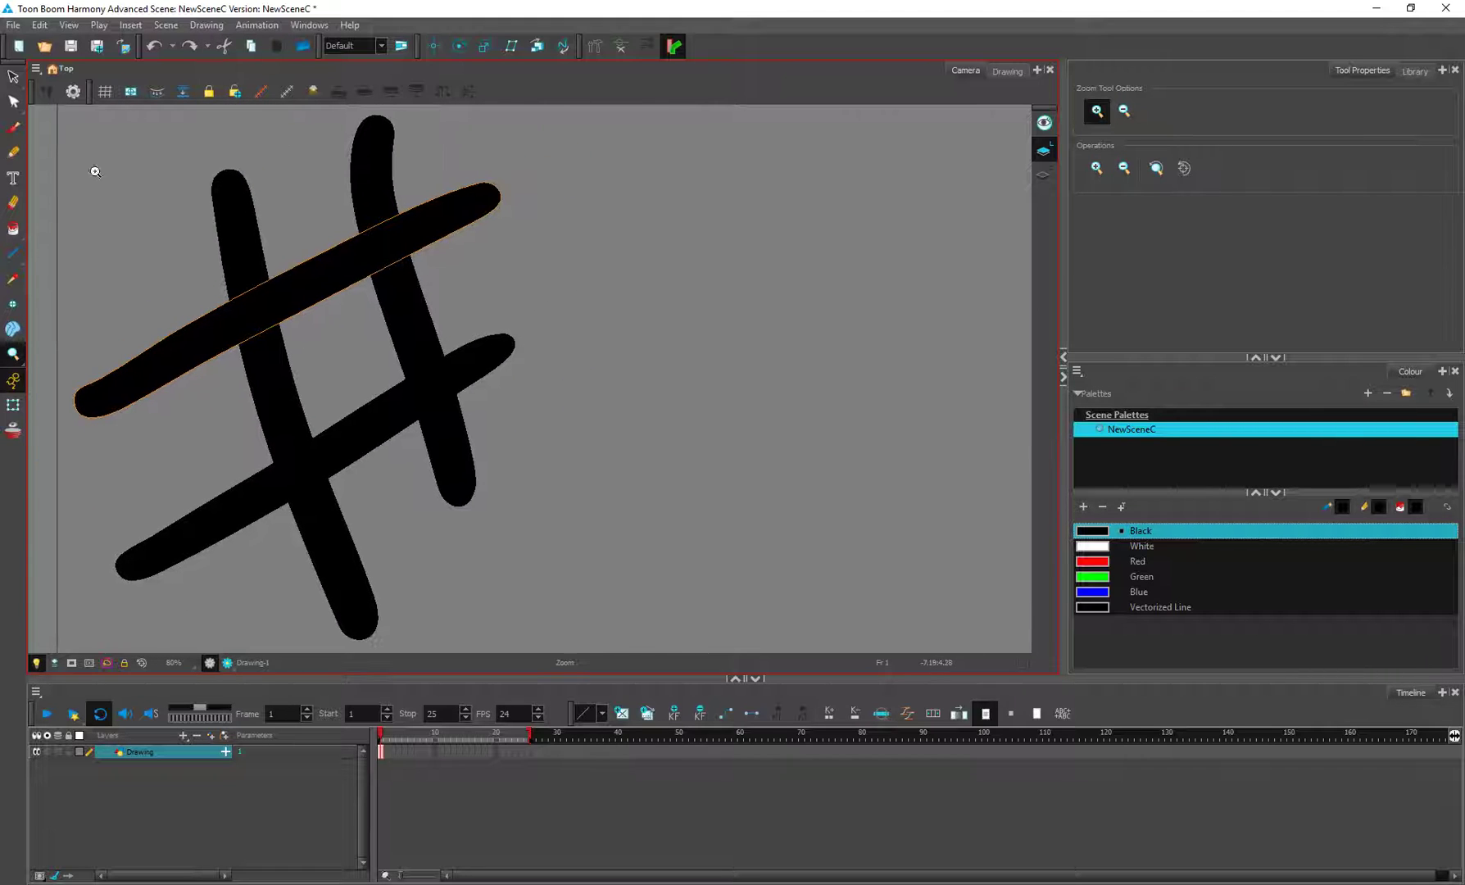
{"action": "left_click", "coordinate": [22, 88]}
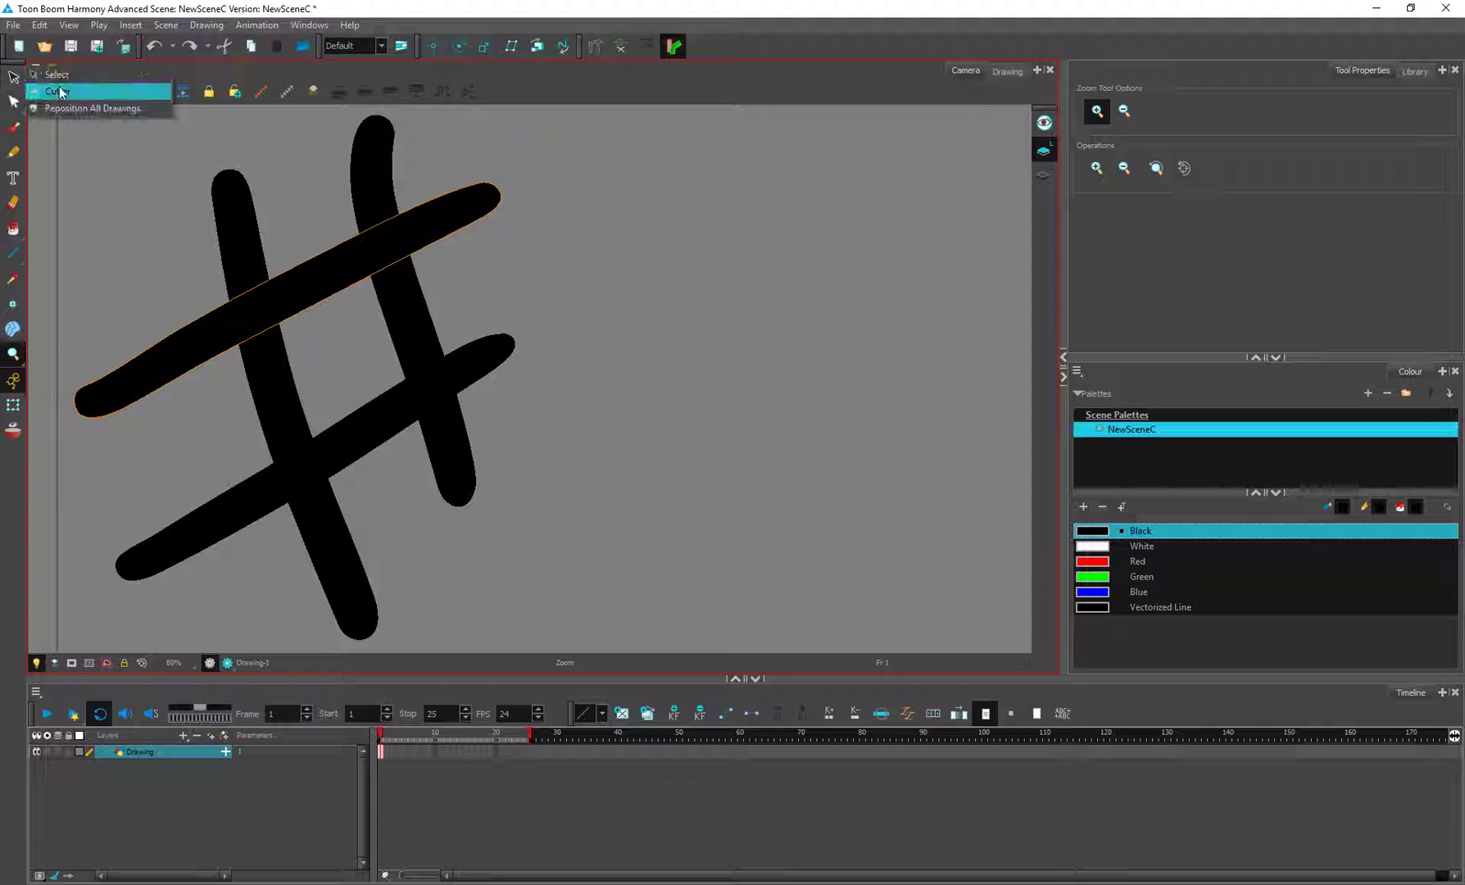
{"action": "left_click", "coordinate": [73, 66]}
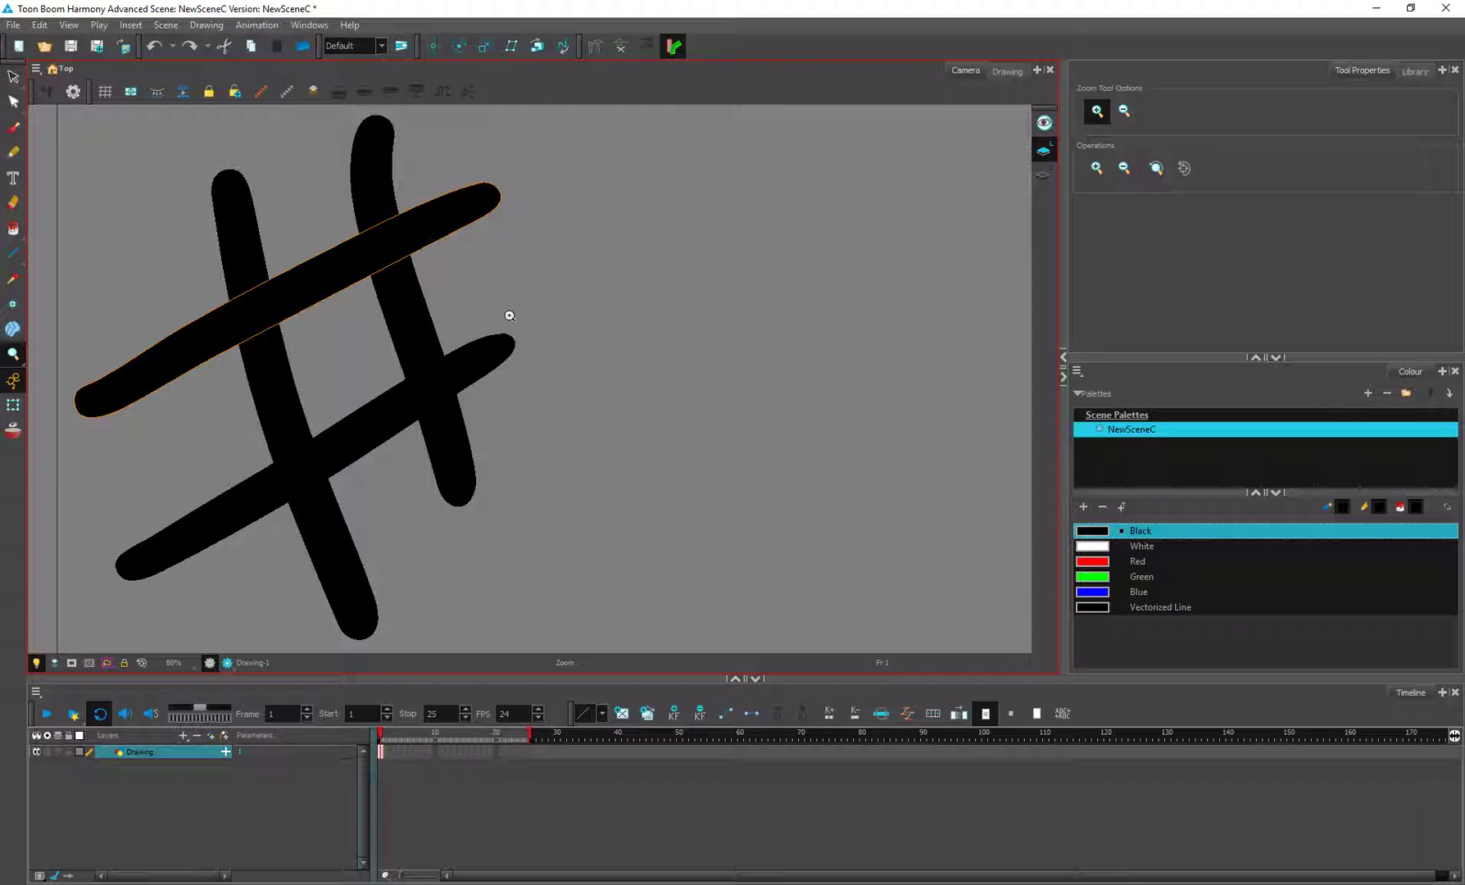
Step: Draw a lattice of three slanted and two crossing pencil strokes beside the hash drawing, with the pencil's maximum size at 128.4
{"action": "scroll", "coordinate": [507, 316], "scroll_direction": "down", "scroll_amount": 1}
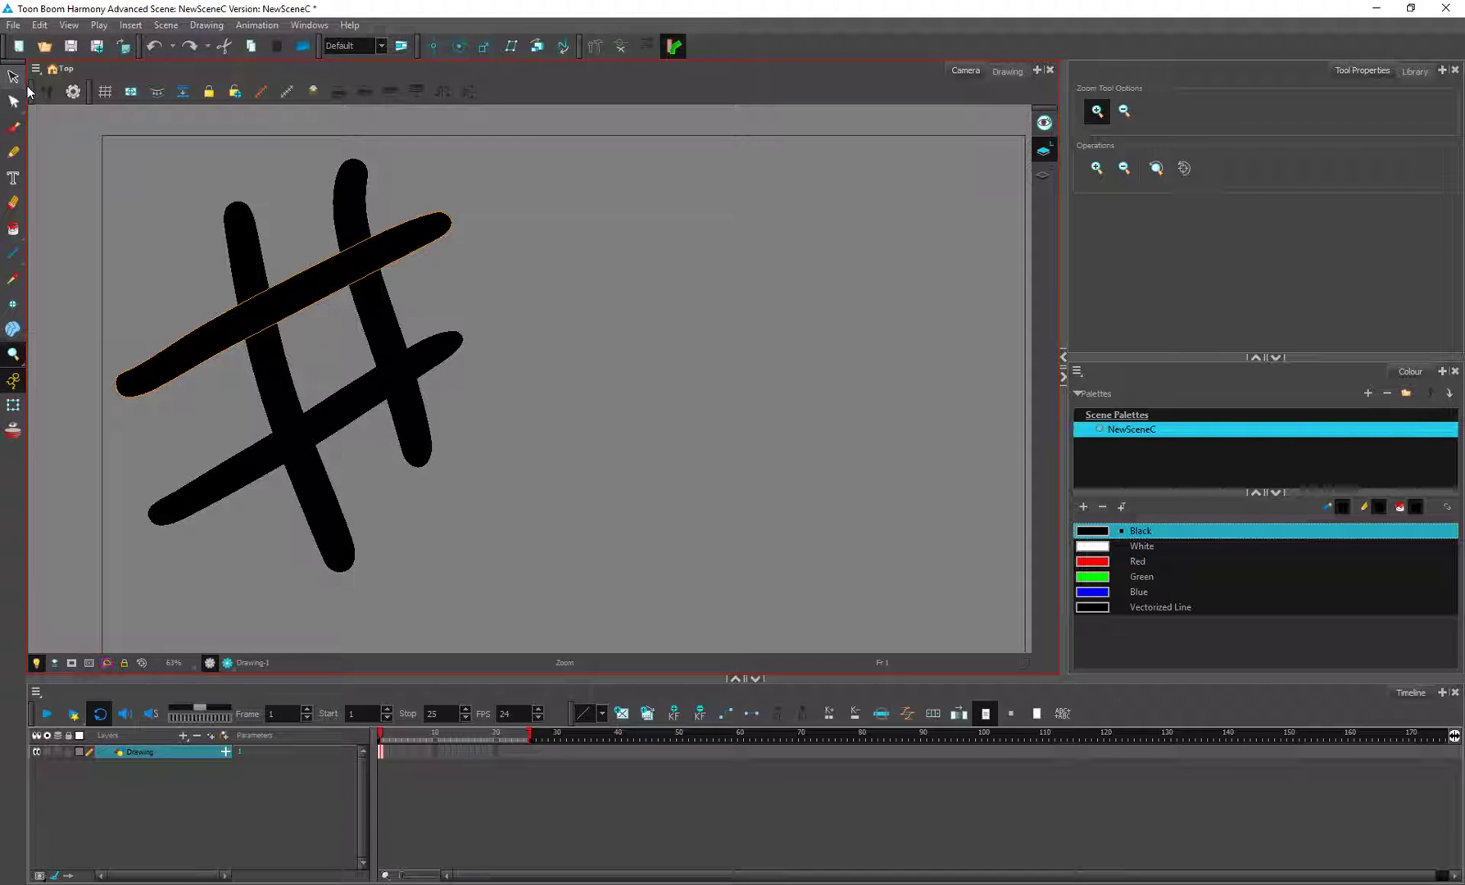
{"action": "left_click", "coordinate": [14, 153]}
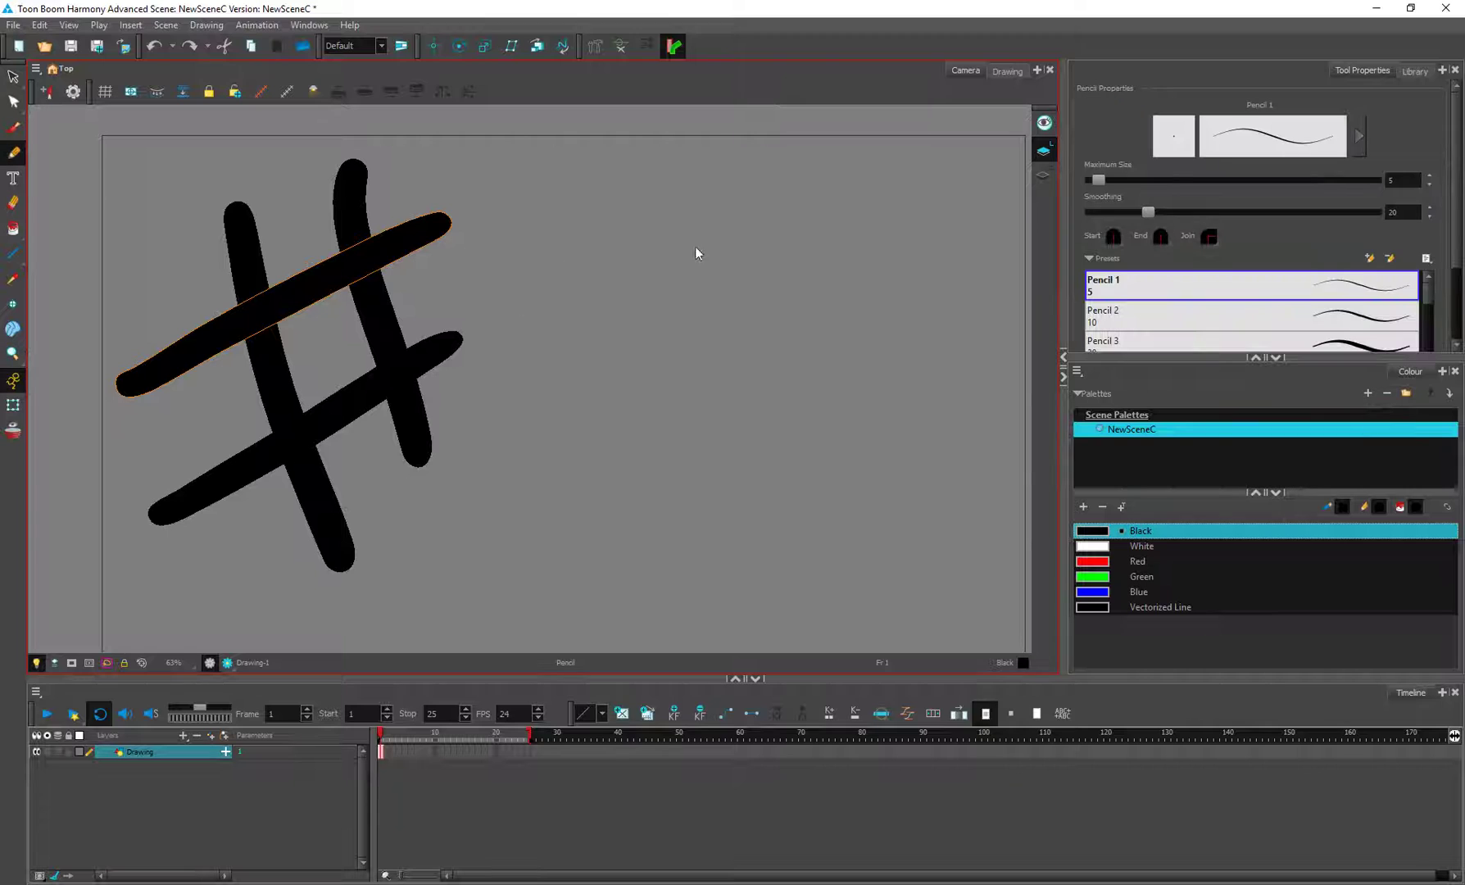
{"action": "left_click_drag", "start_coordinate": [1098, 180], "coordinate": [1254, 180]}
{"action": "left_click_drag", "start_coordinate": [819, 191], "coordinate": [579, 565]}
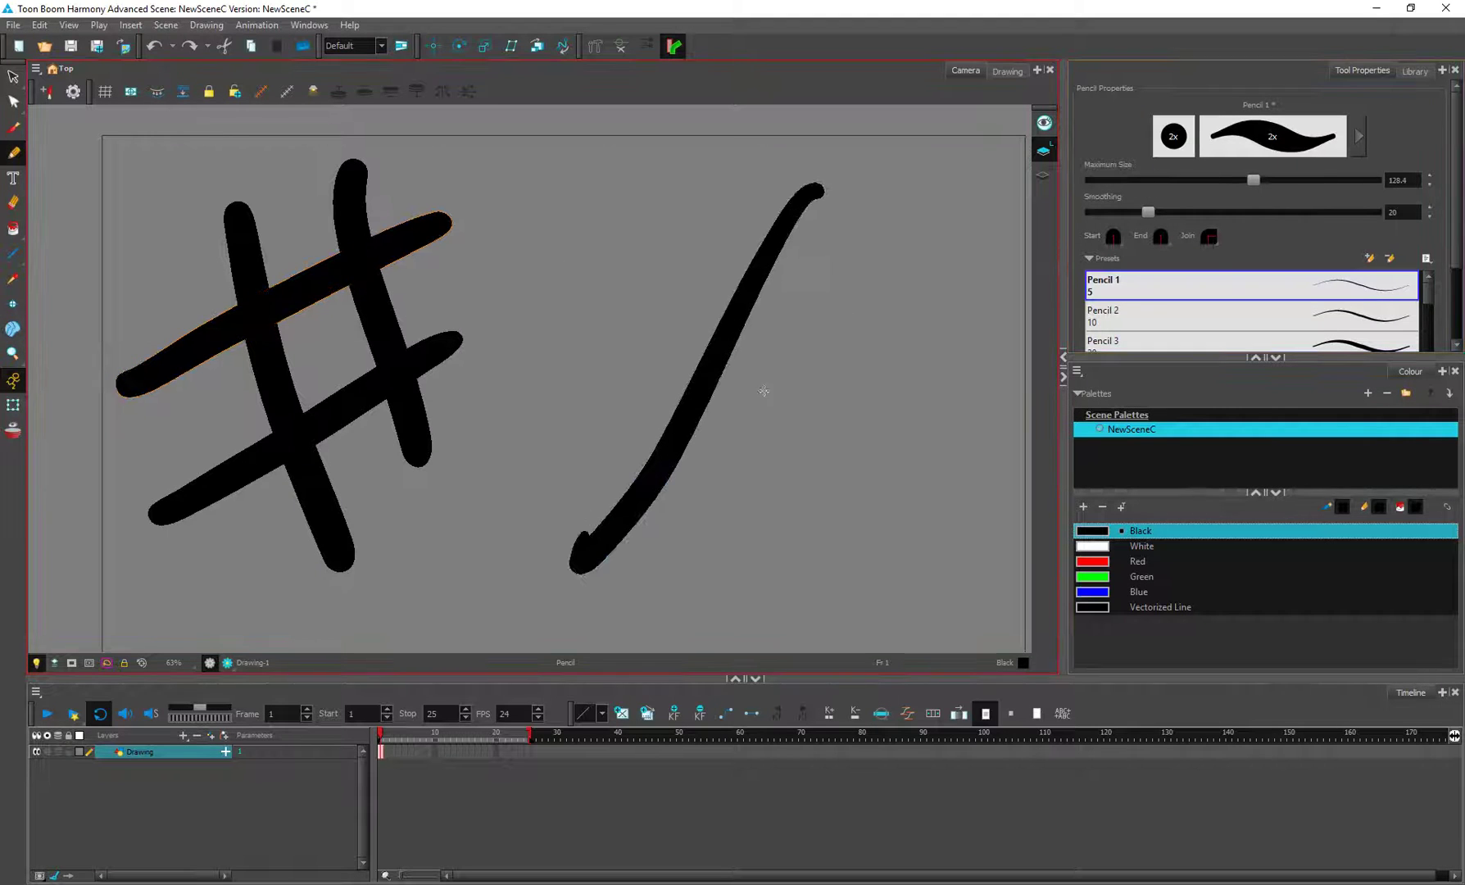
{"action": "left_click_drag", "start_coordinate": [875, 214], "coordinate": [690, 570]}
{"action": "left_click_drag", "start_coordinate": [930, 278], "coordinate": [829, 527]}
{"action": "left_click_drag", "start_coordinate": [616, 327], "coordinate": [972, 347]}
{"action": "left_click_drag", "start_coordinate": [549, 392], "coordinate": [937, 434]}
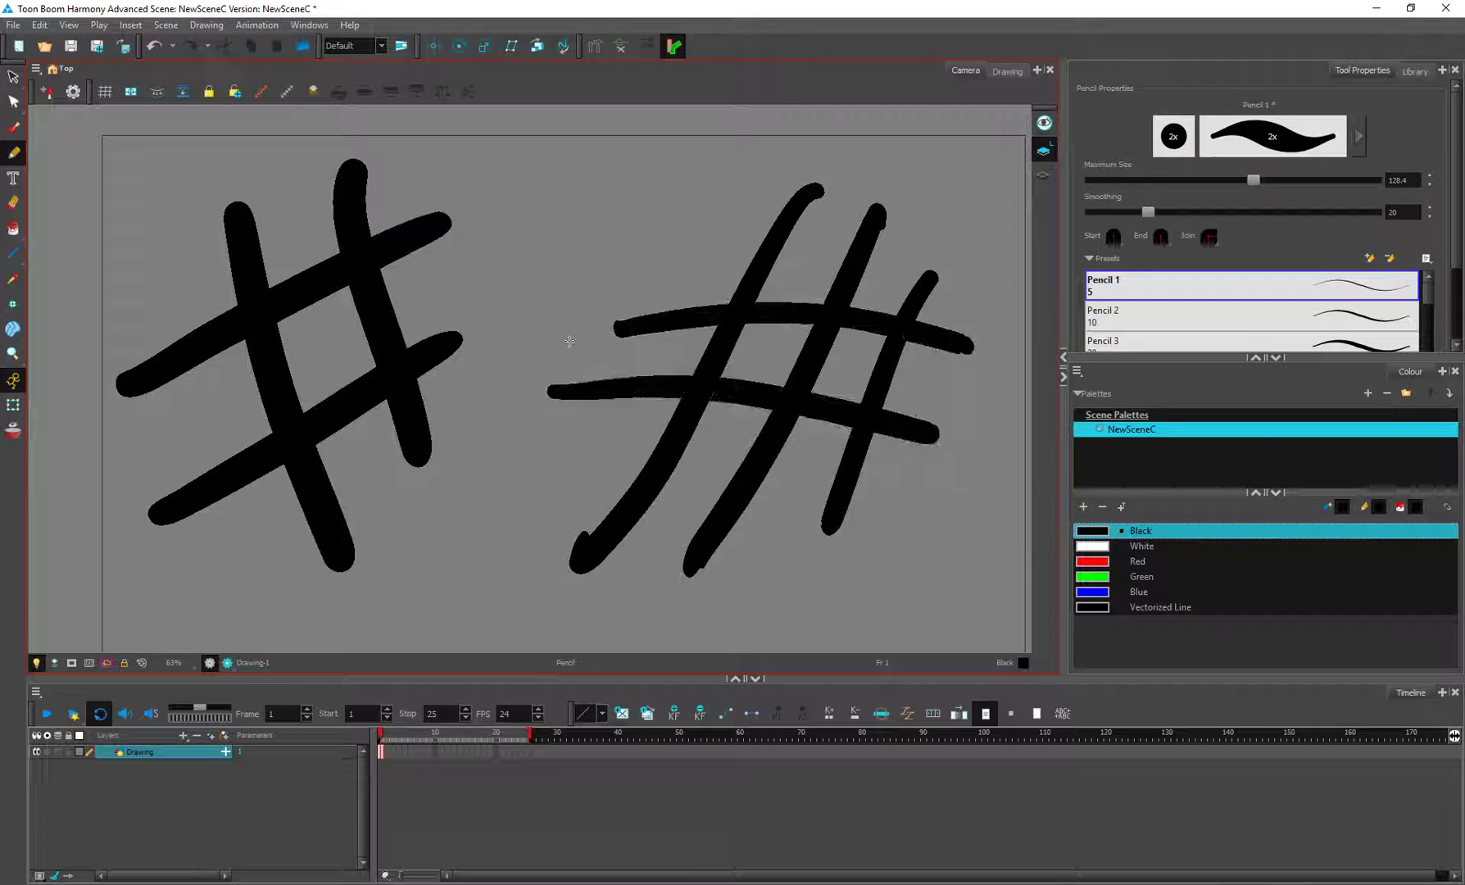
Step: Trim the left ends of both crossing strokes and the top of the leftmost slanted stroke in the lattice with Cutter gestures
{"action": "left_click", "coordinate": [22, 84]}
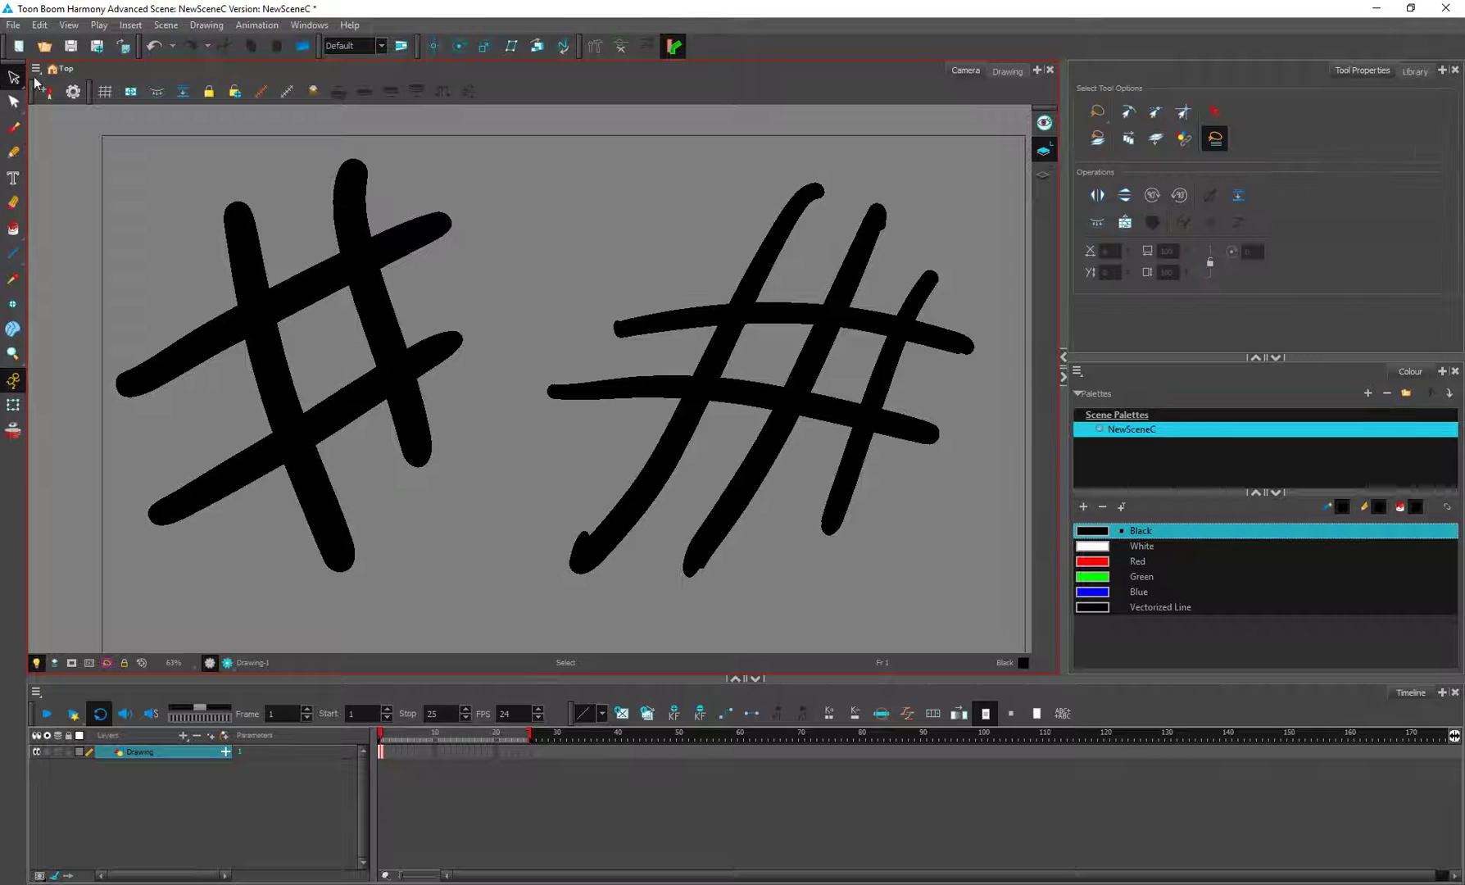
{"action": "left_click", "coordinate": [22, 84]}
{"action": "left_click", "coordinate": [82, 92]}
{"action": "mouse_move", "coordinate": [688, 285]}
{"action": "left_mouse_down"}
{"action": "mouse_move", "coordinate": [668, 377]}
{"action": "mouse_move", "coordinate": [657, 398]}
{"action": "mouse_move", "coordinate": [661, 354]}
{"action": "mouse_move", "coordinate": [622, 435]}
{"action": "left_mouse_up"}
{"action": "left_click", "coordinate": [671, 357]}
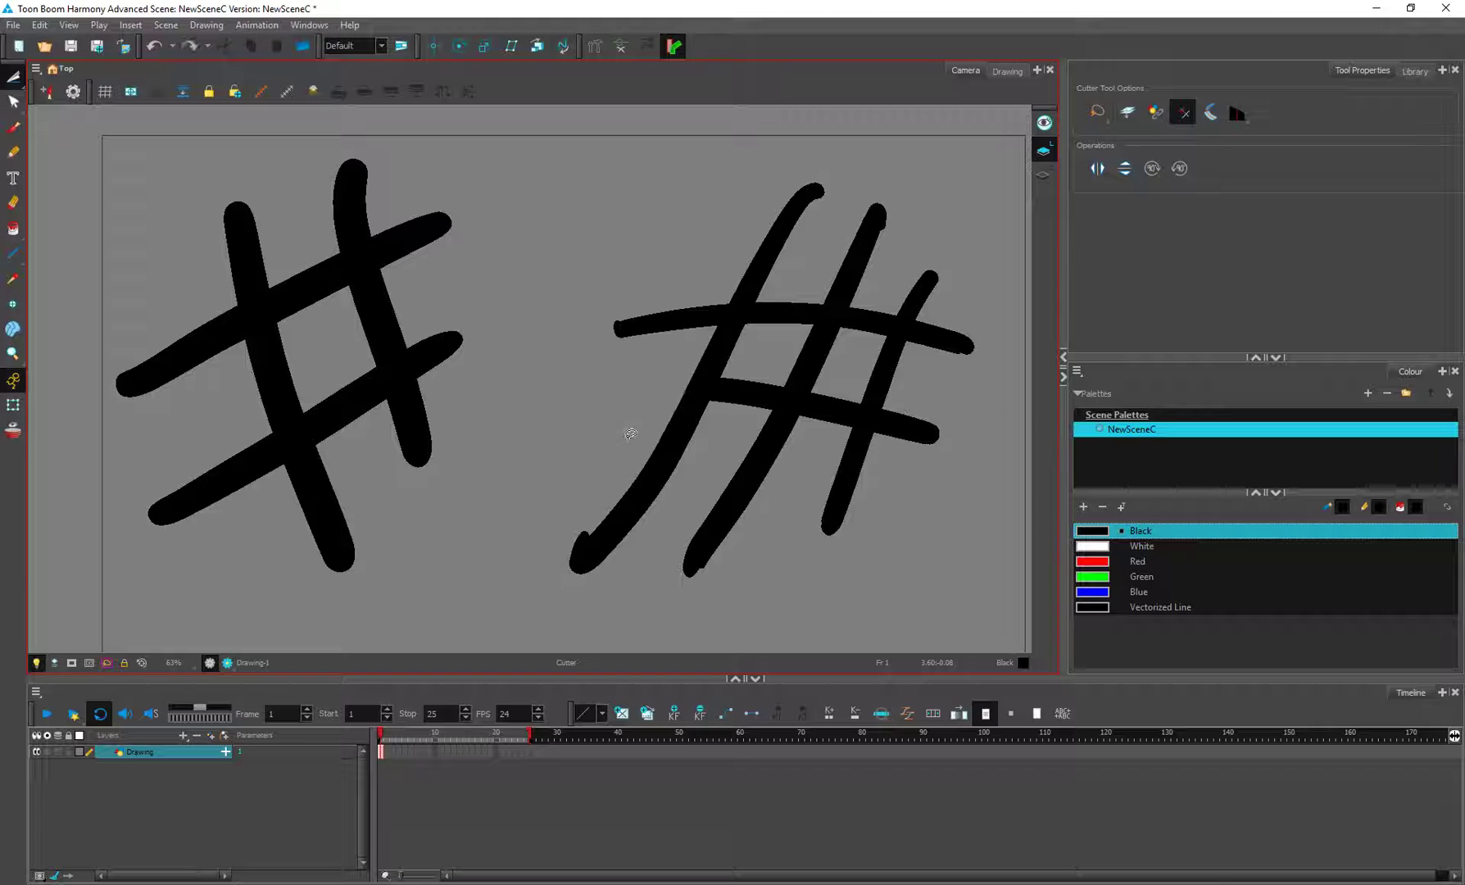
{"action": "mouse_move", "coordinate": [819, 268]}
{"action": "left_mouse_down"}
{"action": "mouse_move", "coordinate": [675, 324]}
{"action": "mouse_move", "coordinate": [629, 441]}
{"action": "left_mouse_up"}
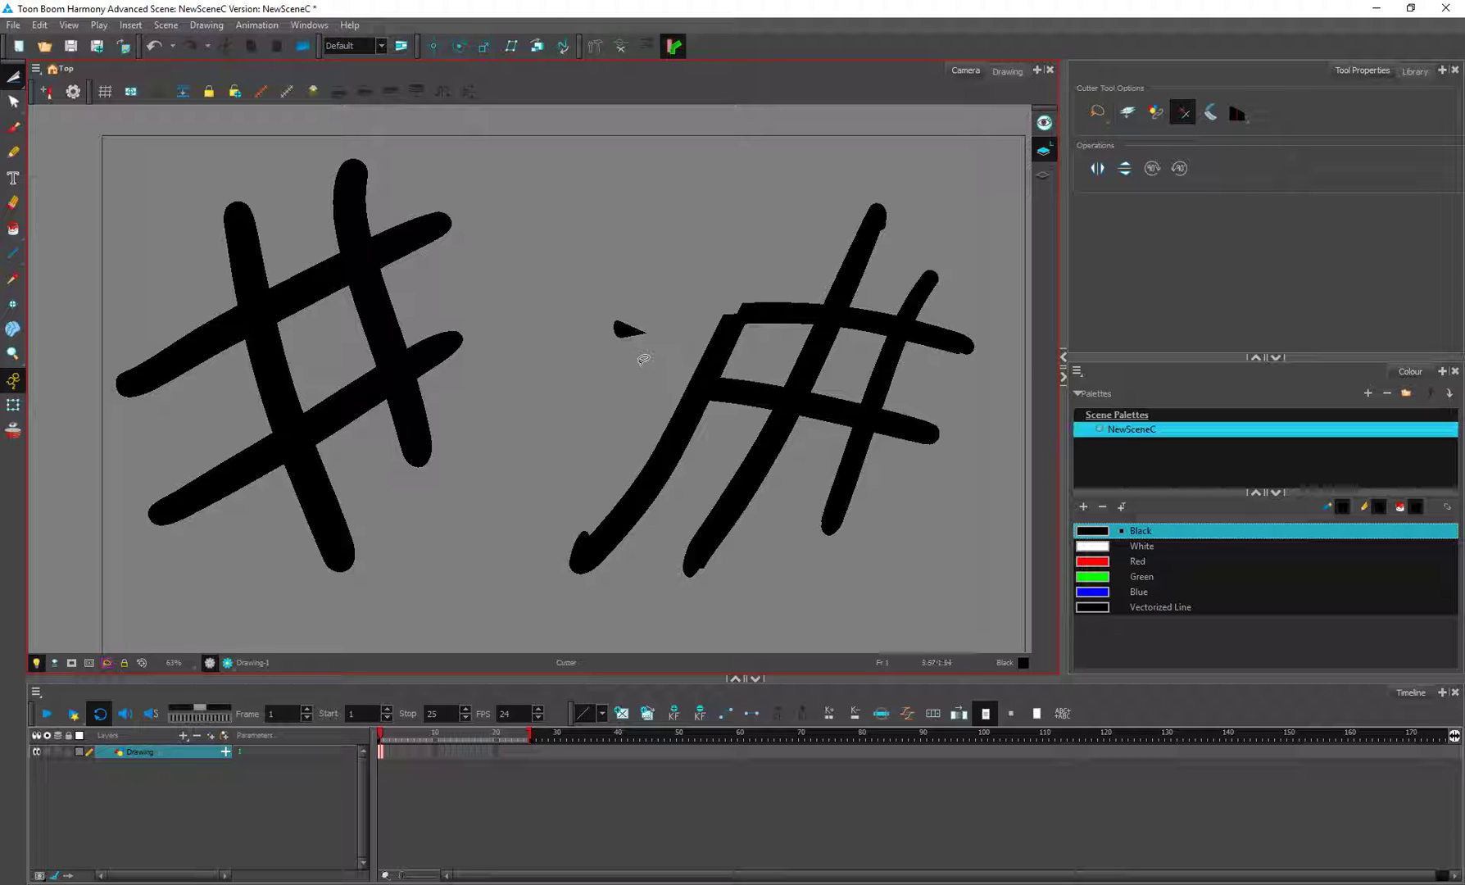
{"action": "left_click_drag", "start_coordinate": [650, 308], "coordinate": [616, 432]}
Step: Try cutting the top off the lattice's middle slanted stroke, and undo the cut
{"action": "mouse_move", "coordinate": [817, 252]}
{"action": "left_mouse_down"}
{"action": "mouse_move", "coordinate": [911, 316]}
{"action": "mouse_move", "coordinate": [923, 261]}
{"action": "left_mouse_up"}
{"action": "key", "text": "ctrl+z"}
{"action": "key", "text": "ctrl+z"}
{"action": "key", "text": "ctrl+z"}
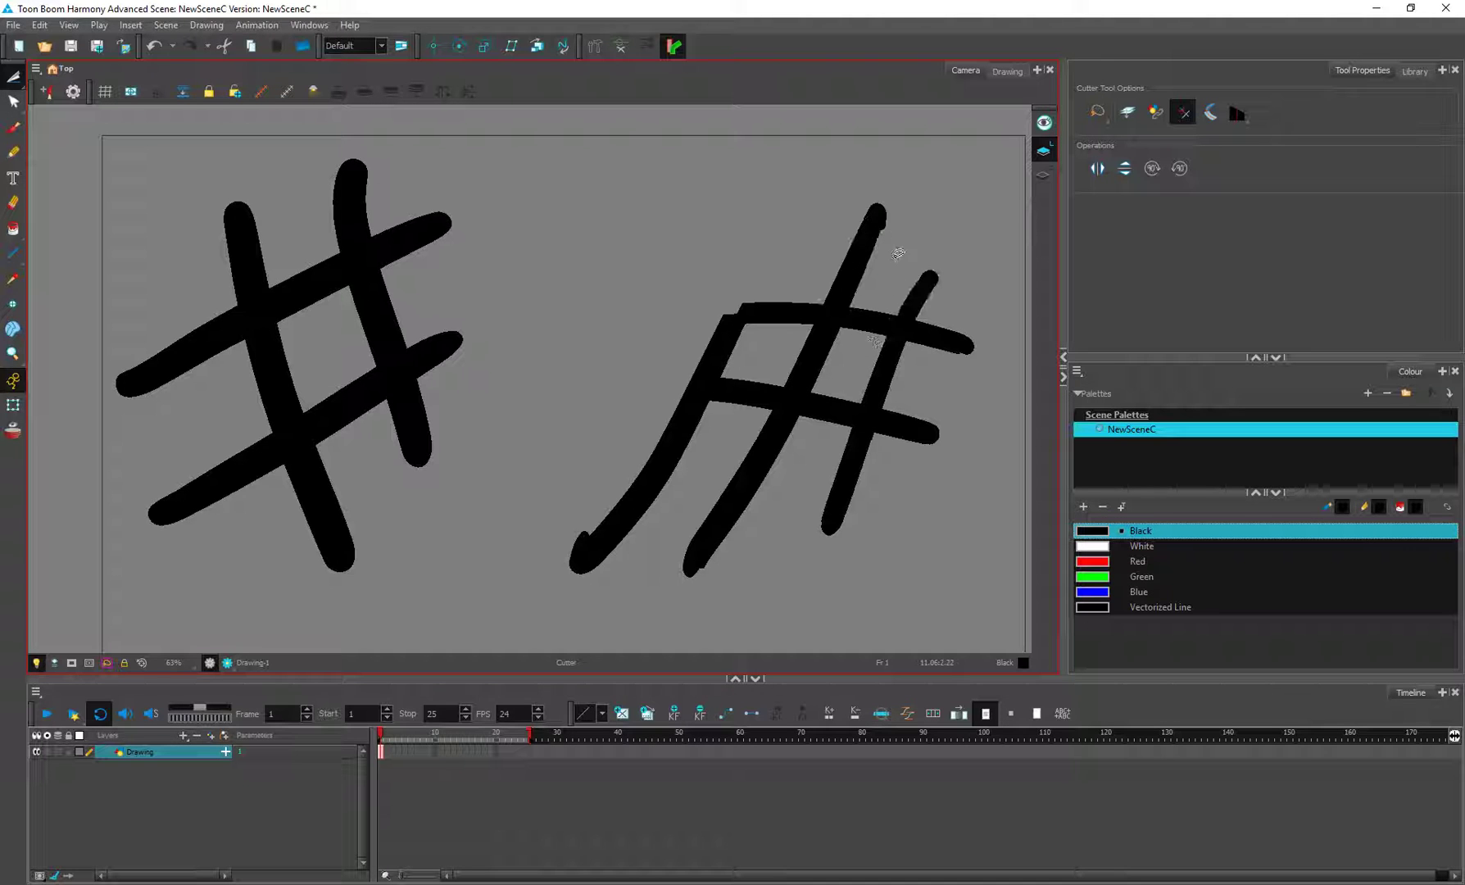
{"action": "mouse_move", "coordinate": [886, 186]}
{"action": "left_mouse_down"}
{"action": "mouse_move", "coordinate": [844, 259]}
{"action": "mouse_move", "coordinate": [873, 285]}
{"action": "left_mouse_up"}
{"action": "key", "text": "Delete"}
{"action": "key", "text": "Delete"}
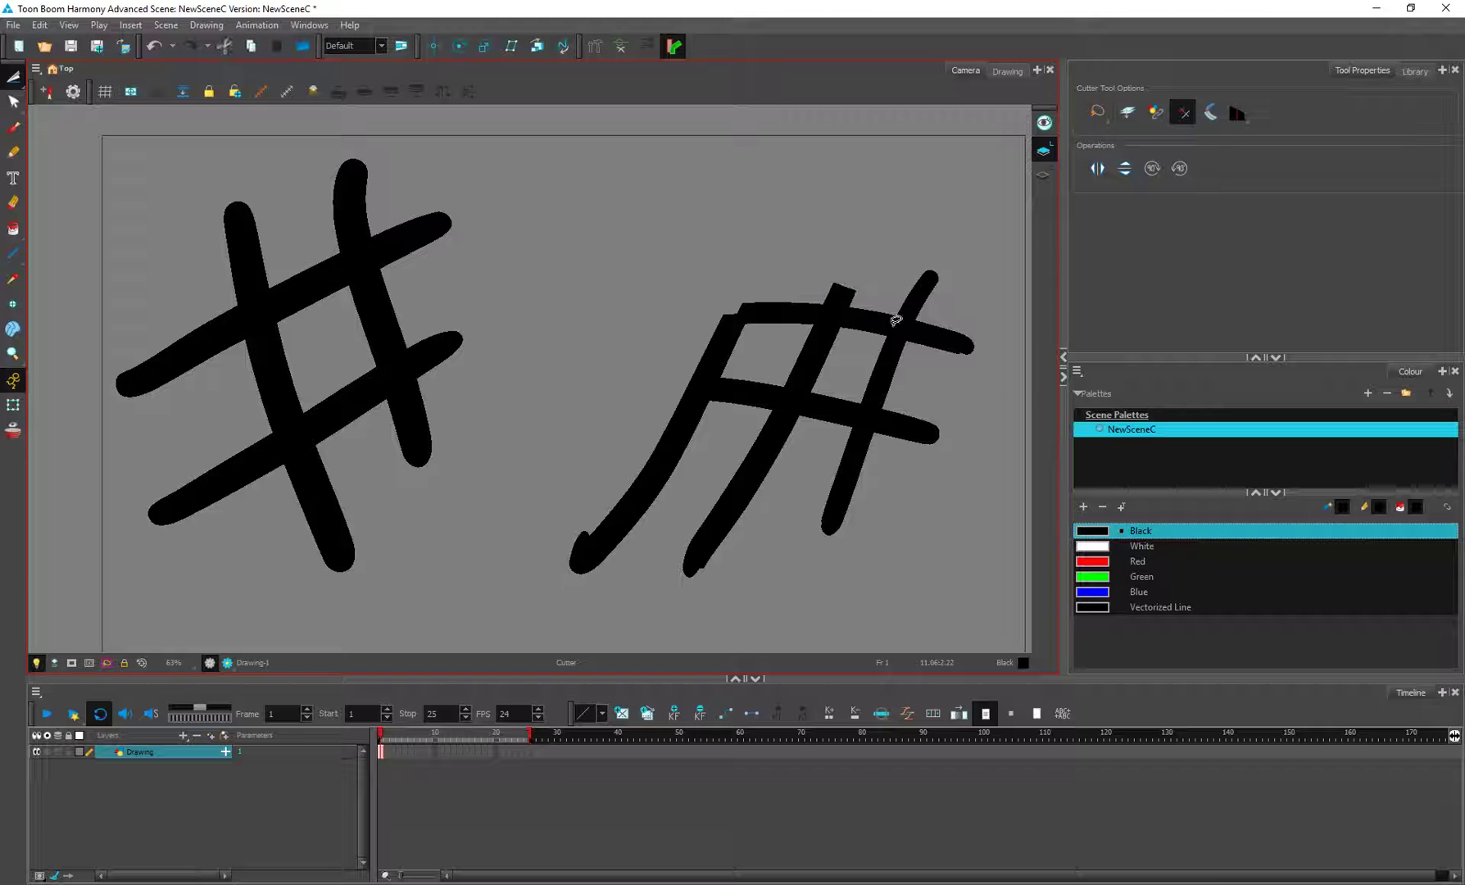
{"action": "key", "text": "ctrl+z"}
{"action": "key", "text": "Escape"}
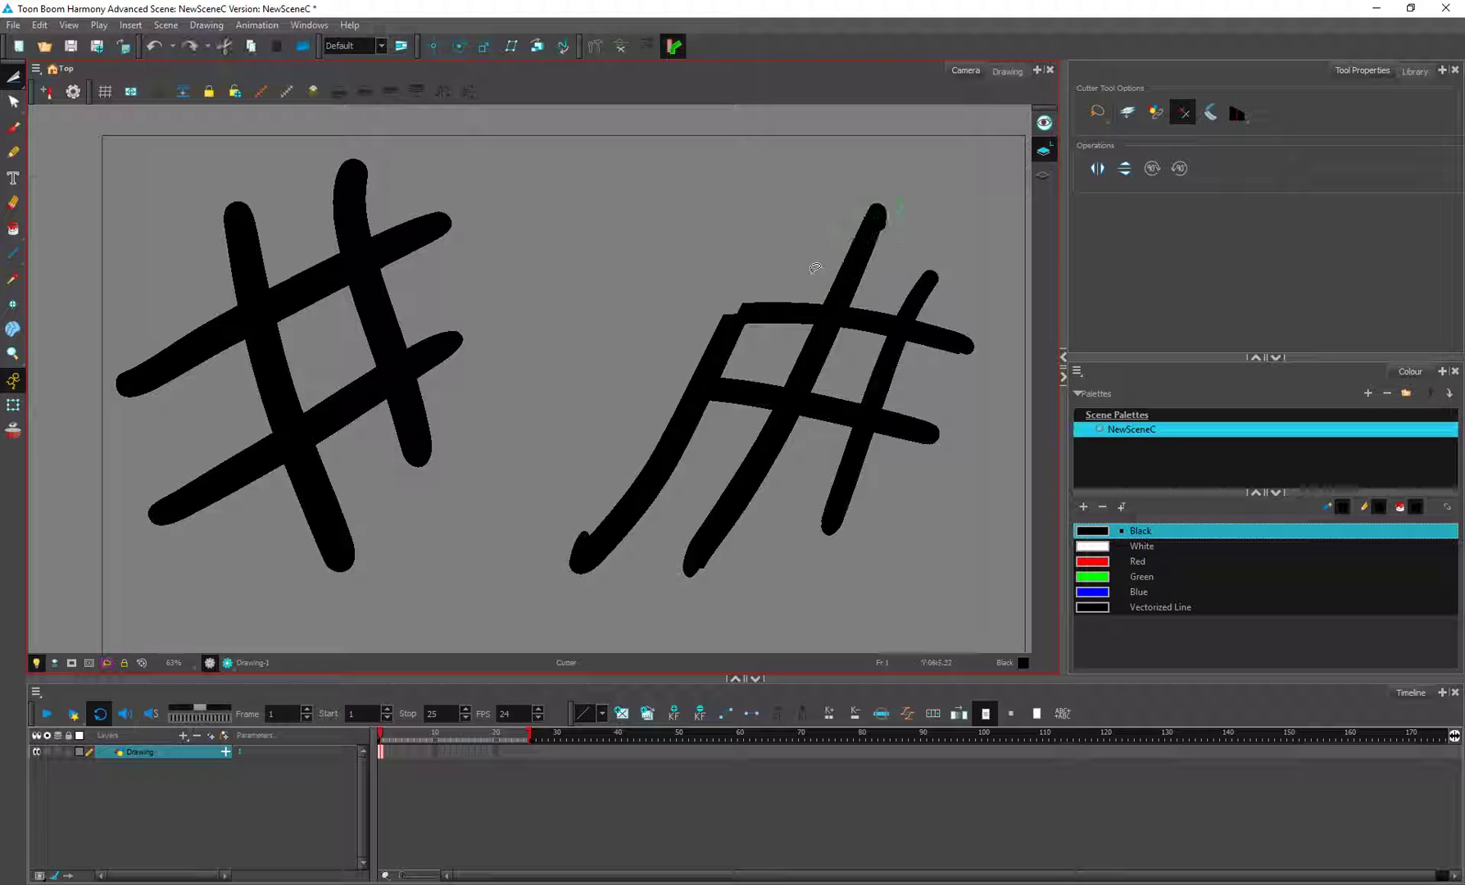
Step: Trim the overhanging top of the middle slanted stroke and the lower ends of the left and middle slanted strokes with Cutter gestures
{"action": "left_click_drag", "start_coordinate": [815, 268], "coordinate": [878, 219]}
{"action": "key", "text": "Delete"}
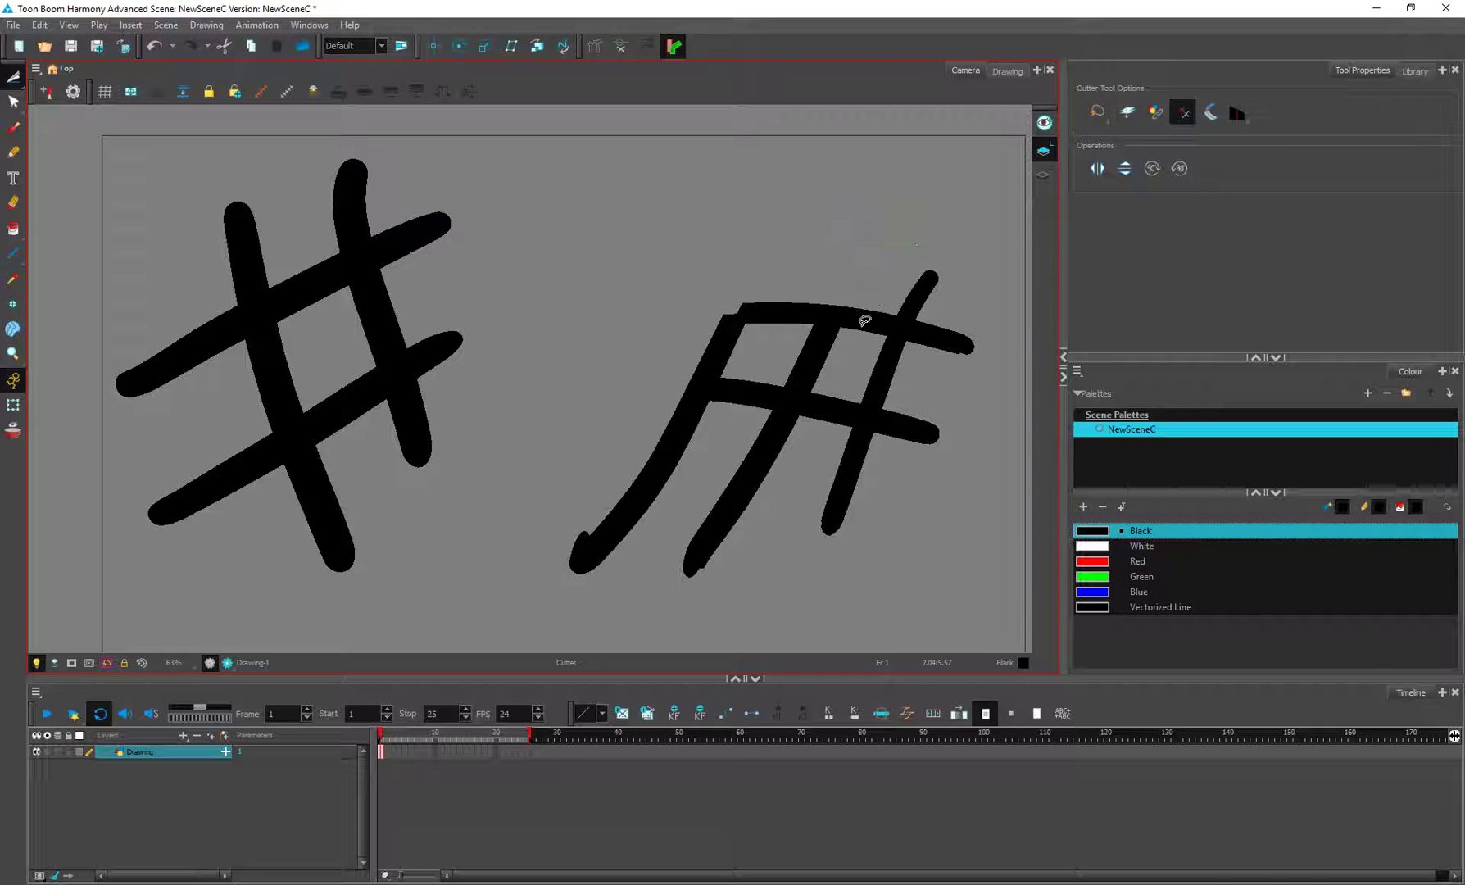
{"action": "mouse_move", "coordinate": [710, 436]}
{"action": "left_mouse_down"}
{"action": "mouse_move", "coordinate": [704, 468]}
{"action": "mouse_move", "coordinate": [588, 440]}
{"action": "left_mouse_up"}
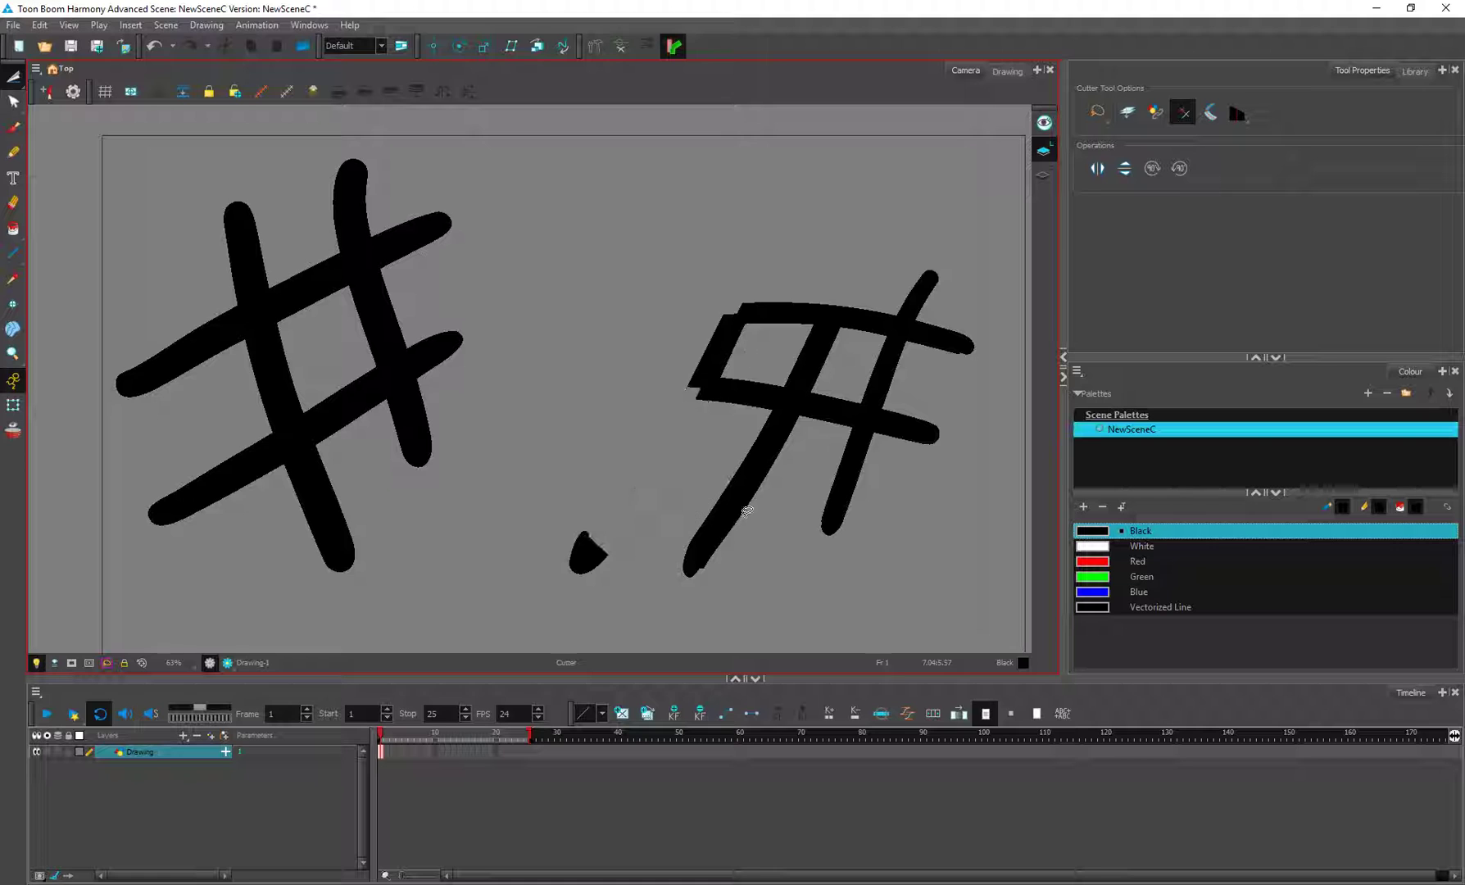
{"action": "left_click_drag", "start_coordinate": [747, 511], "coordinate": [857, 520]}
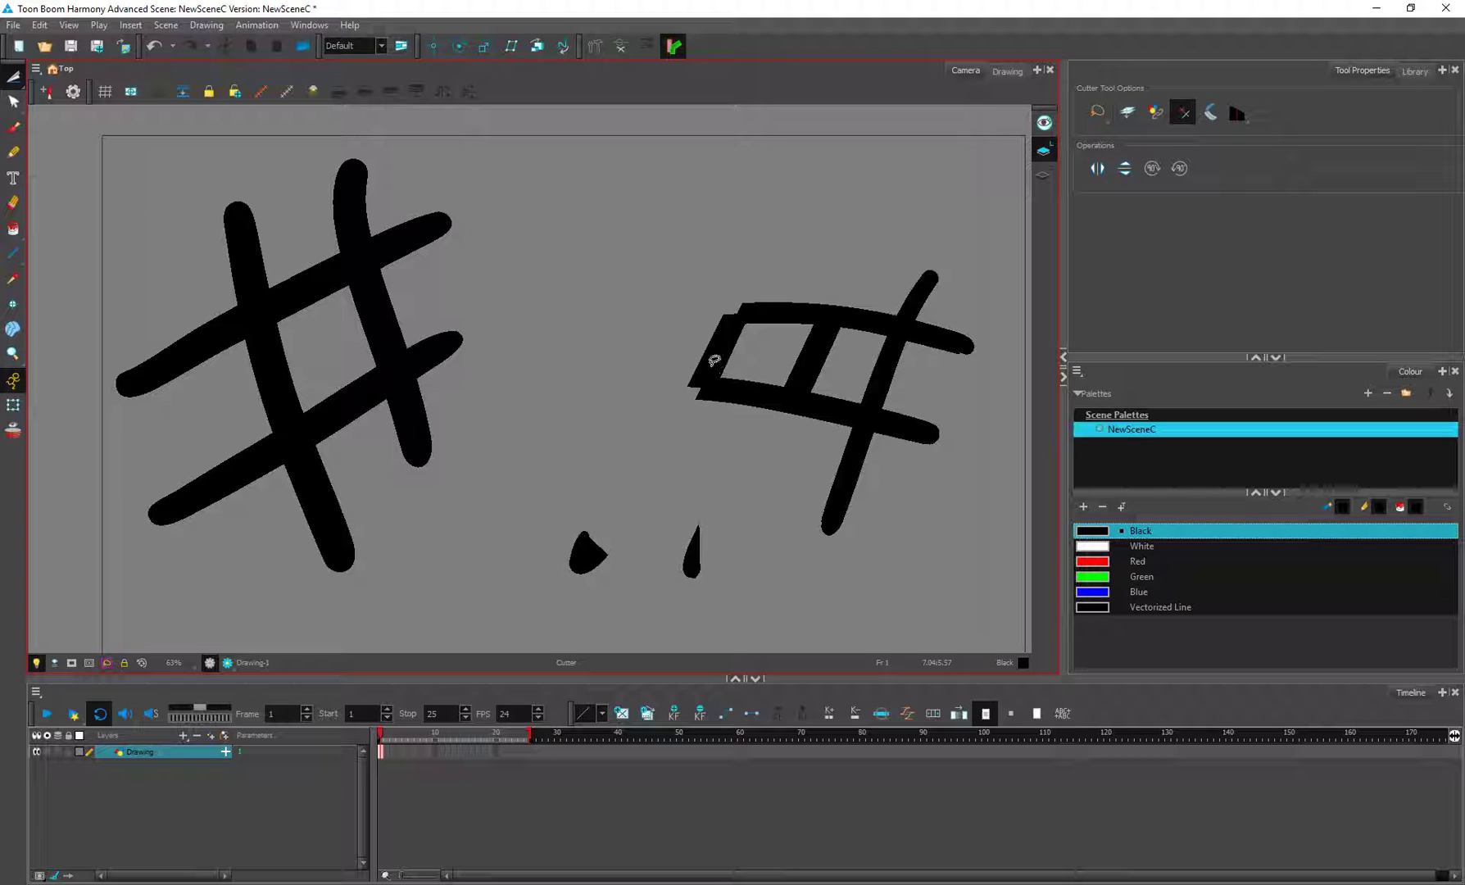
Step: Select the trimmed lattice's leftmost slanted segment and set its pencil End tip to Round
{"action": "left_click", "coordinate": [12, 77]}
{"action": "left_click", "coordinate": [95, 84]}
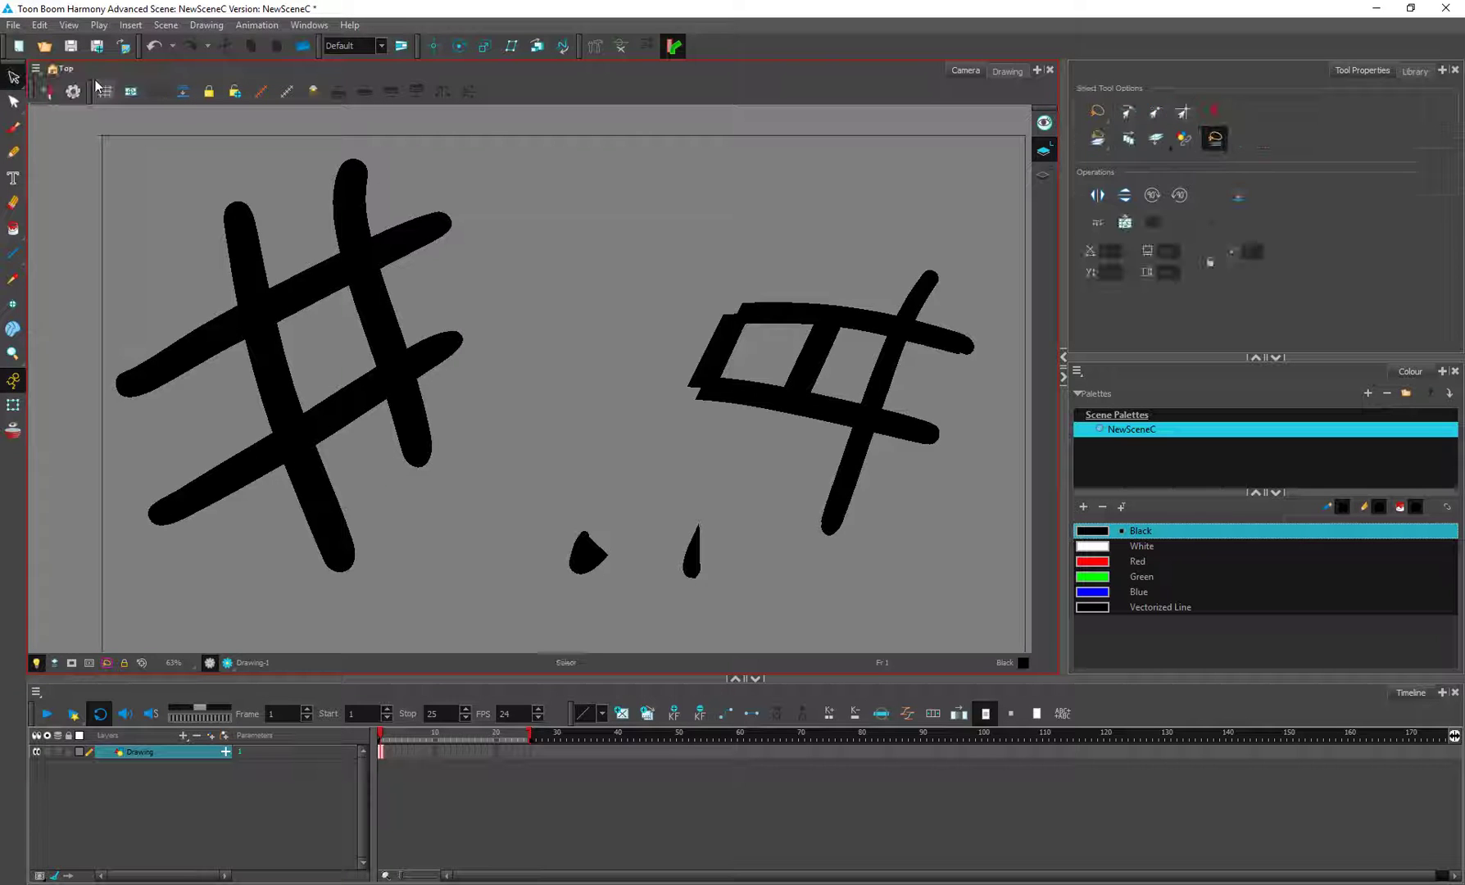
{"action": "left_click", "coordinate": [719, 358]}
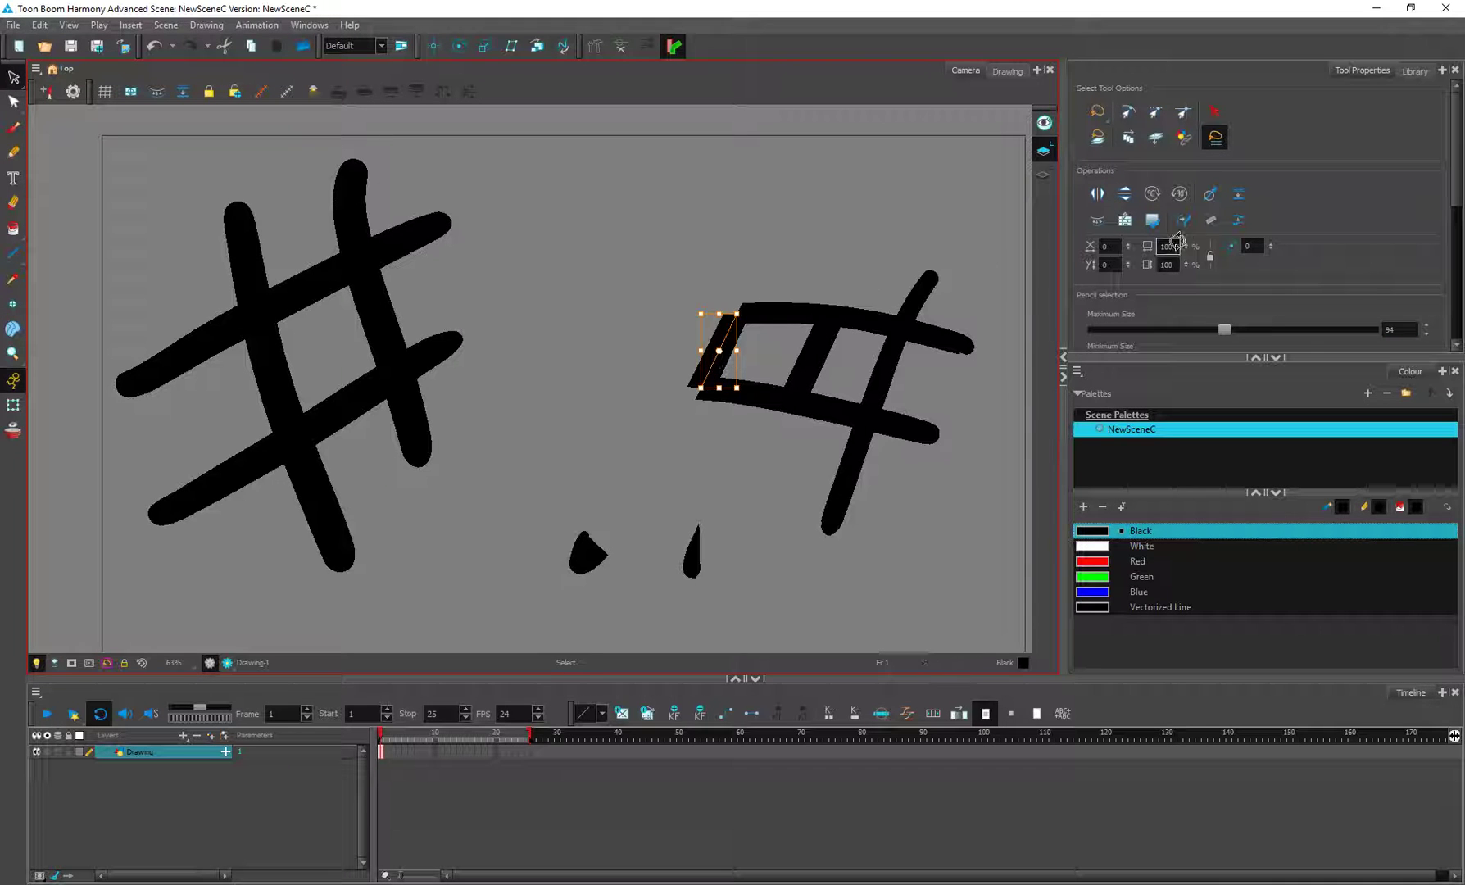
{"action": "scroll", "coordinate": [1343, 319], "scroll_direction": "down", "scroll_amount": 5}
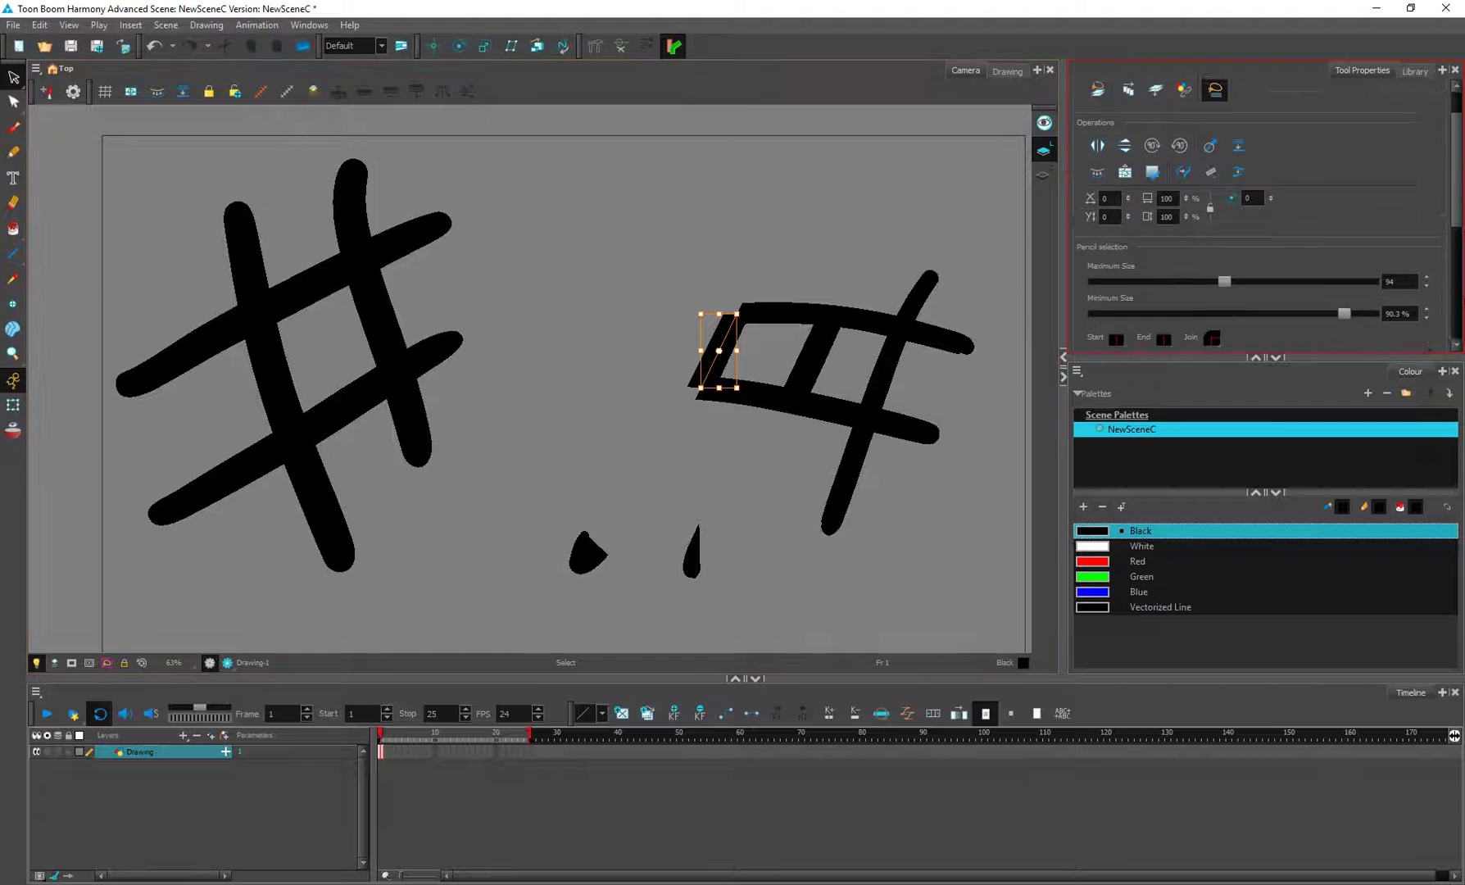
{"action": "scroll", "coordinate": [1458, 230], "scroll_direction": "up", "scroll_amount": 5}
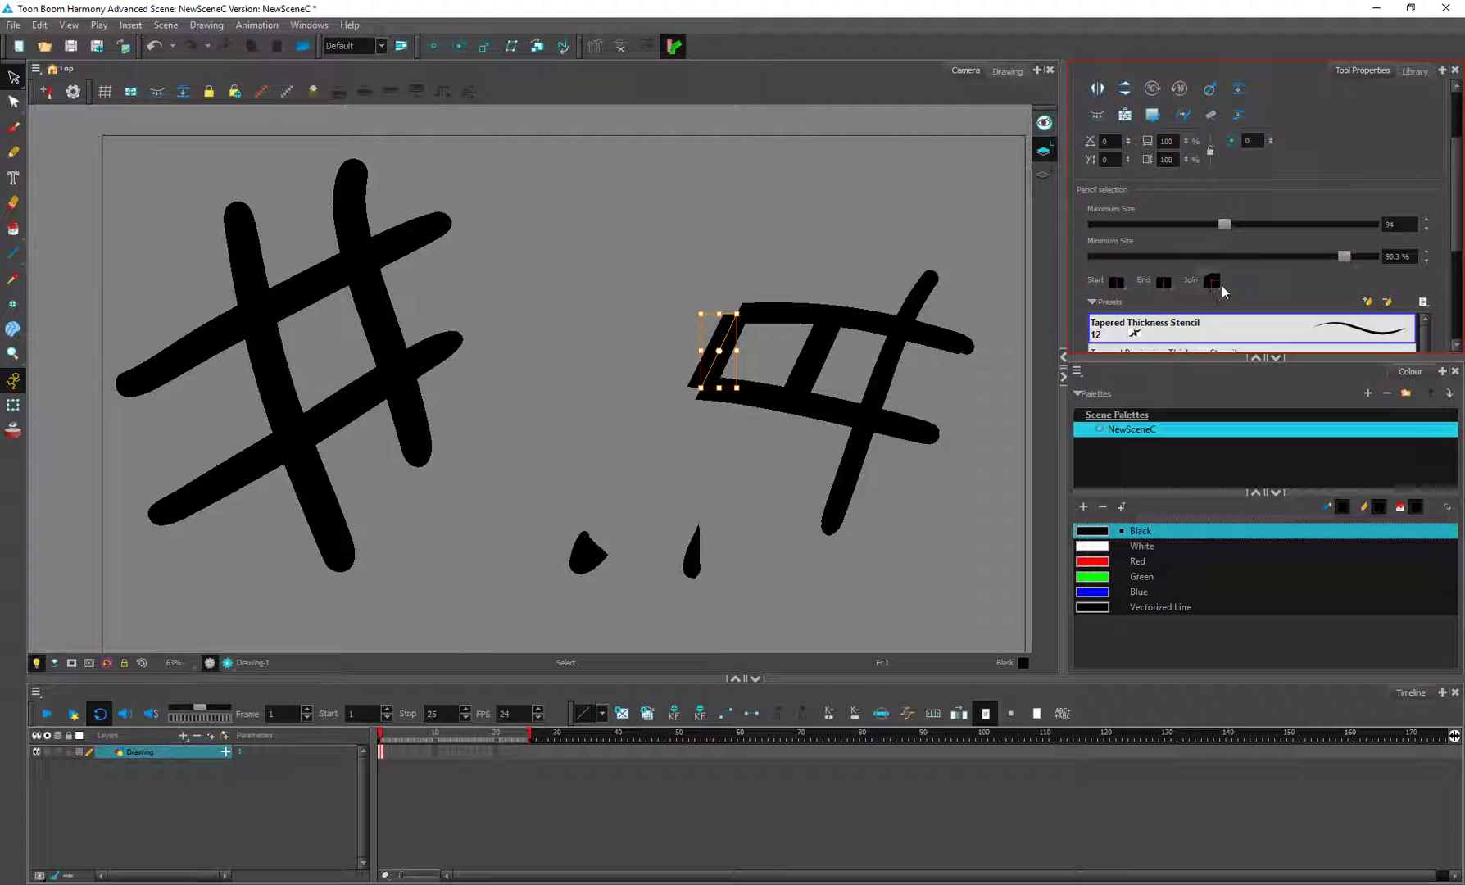
{"action": "left_click", "coordinate": [1214, 283]}
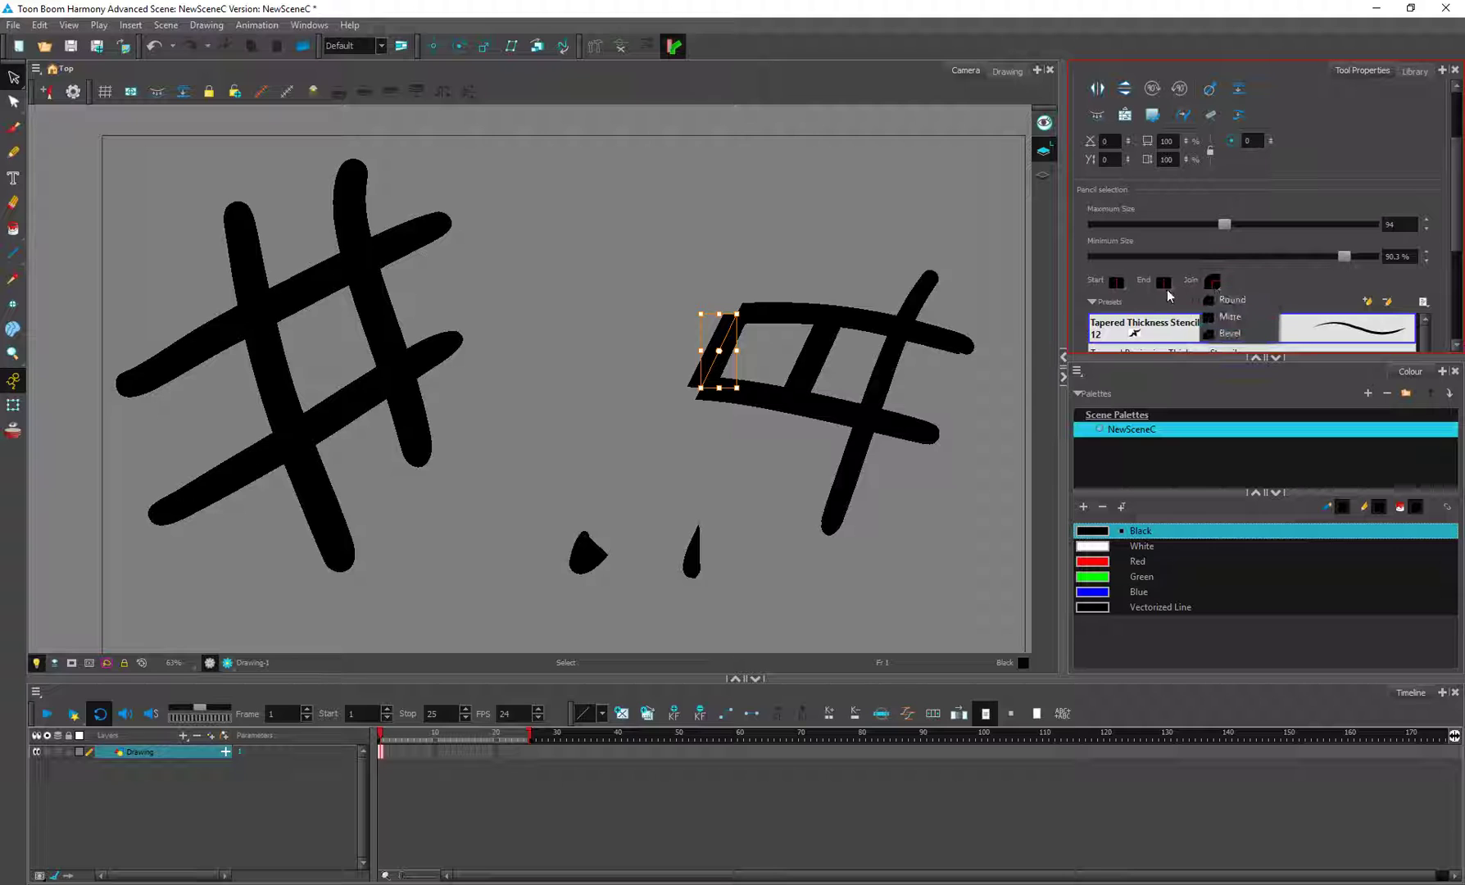
{"action": "left_click", "coordinate": [1164, 281]}
{"action": "left_click", "coordinate": [1183, 300]}
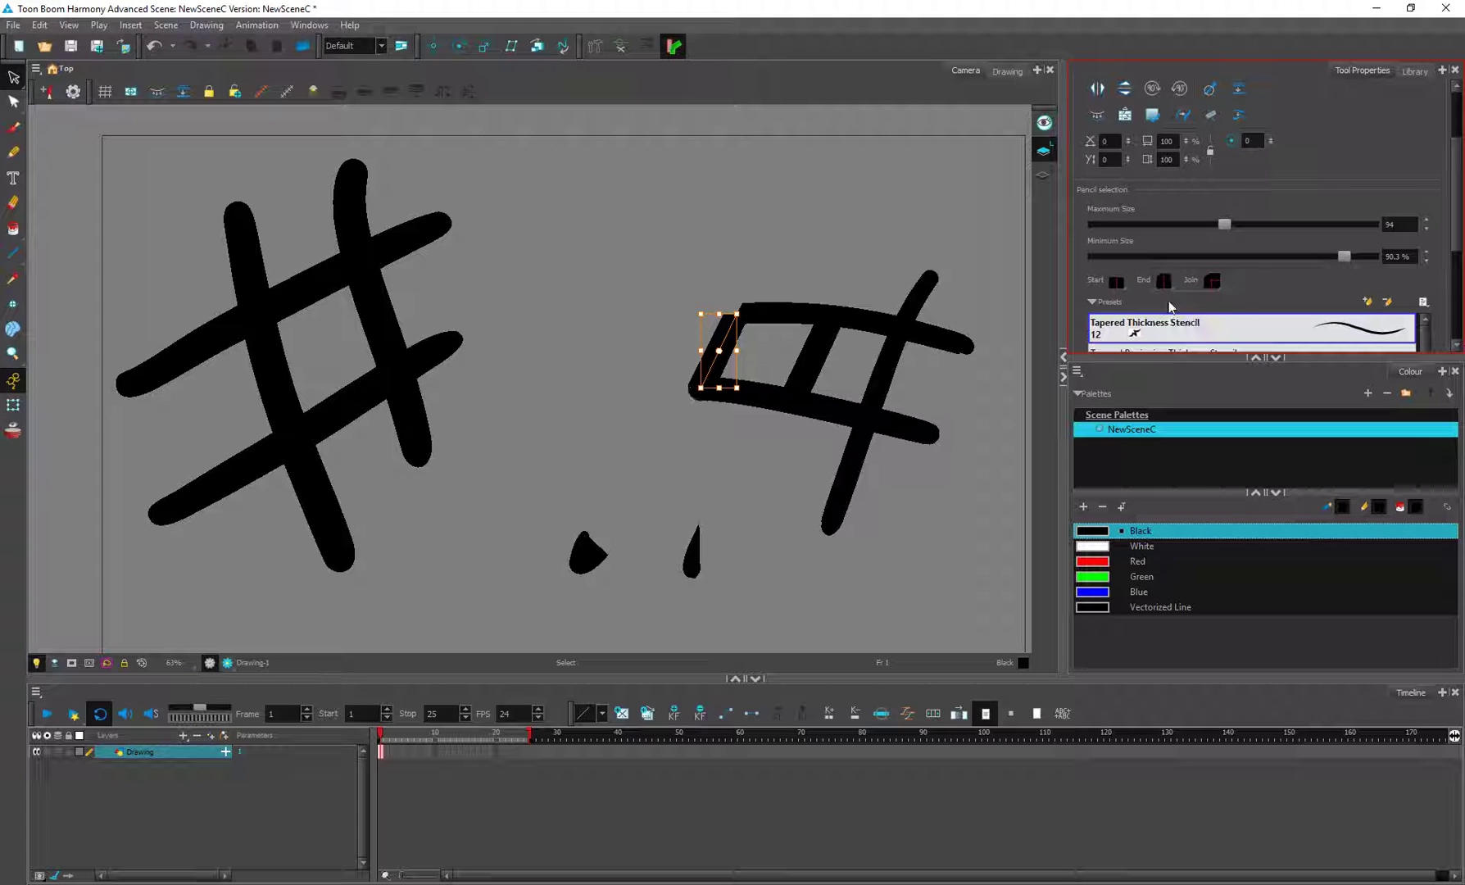
{"action": "left_click", "coordinate": [739, 417]}
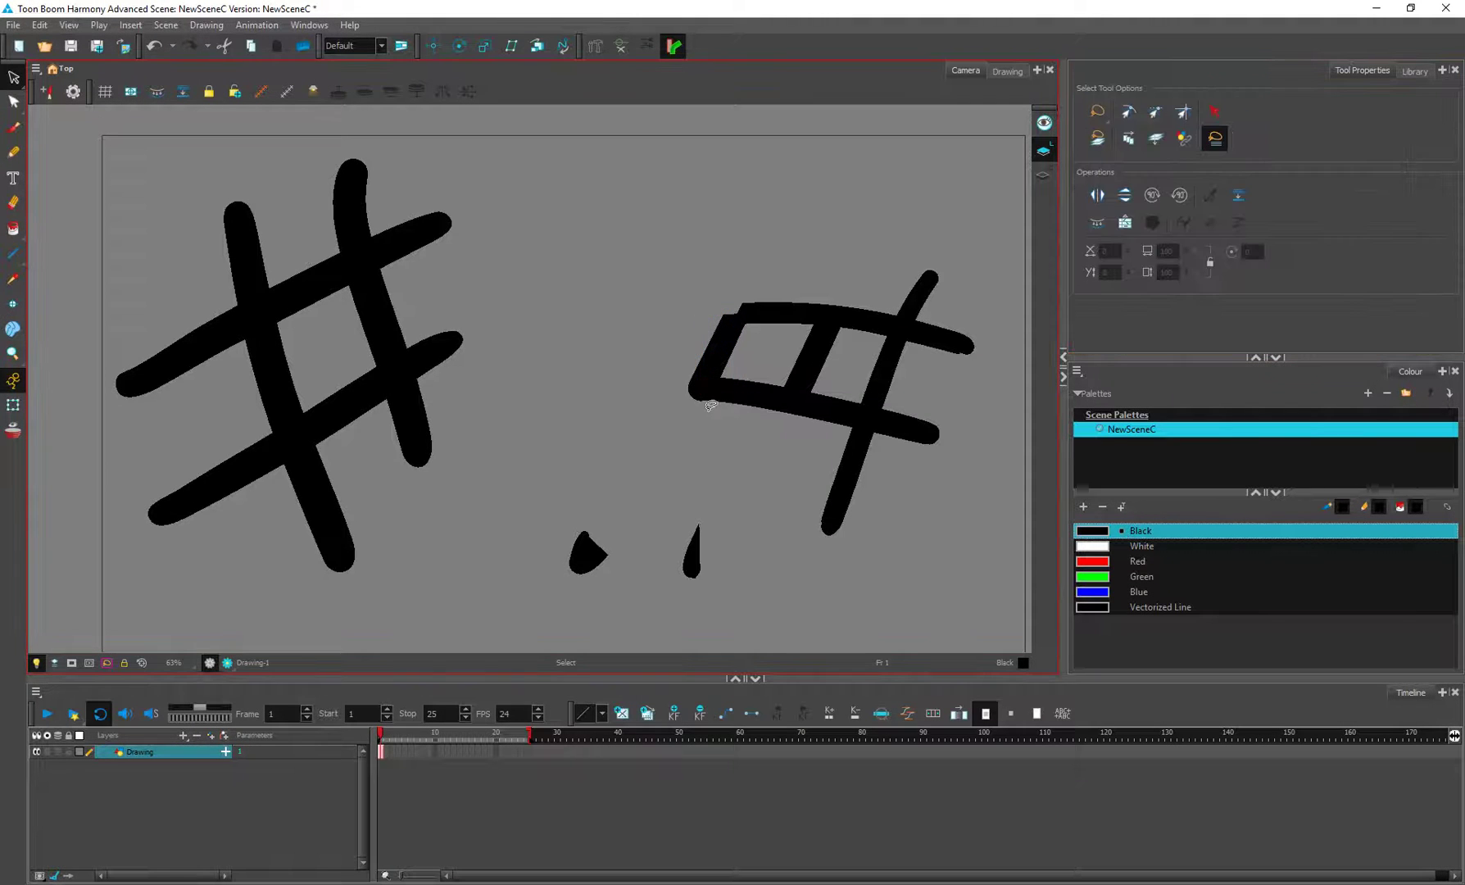
Step: Give the same leftmost segment a round Start tip to smooth the lattice's upper-left corner
{"action": "left_click", "coordinate": [726, 342]}
{"action": "mouse_move", "coordinate": [1458, 176]}
{"action": "left_mouse_down"}
{"action": "mouse_move", "coordinate": [1461, 255]}
{"action": "mouse_move", "coordinate": [1460, 212]}
{"action": "left_mouse_up"}
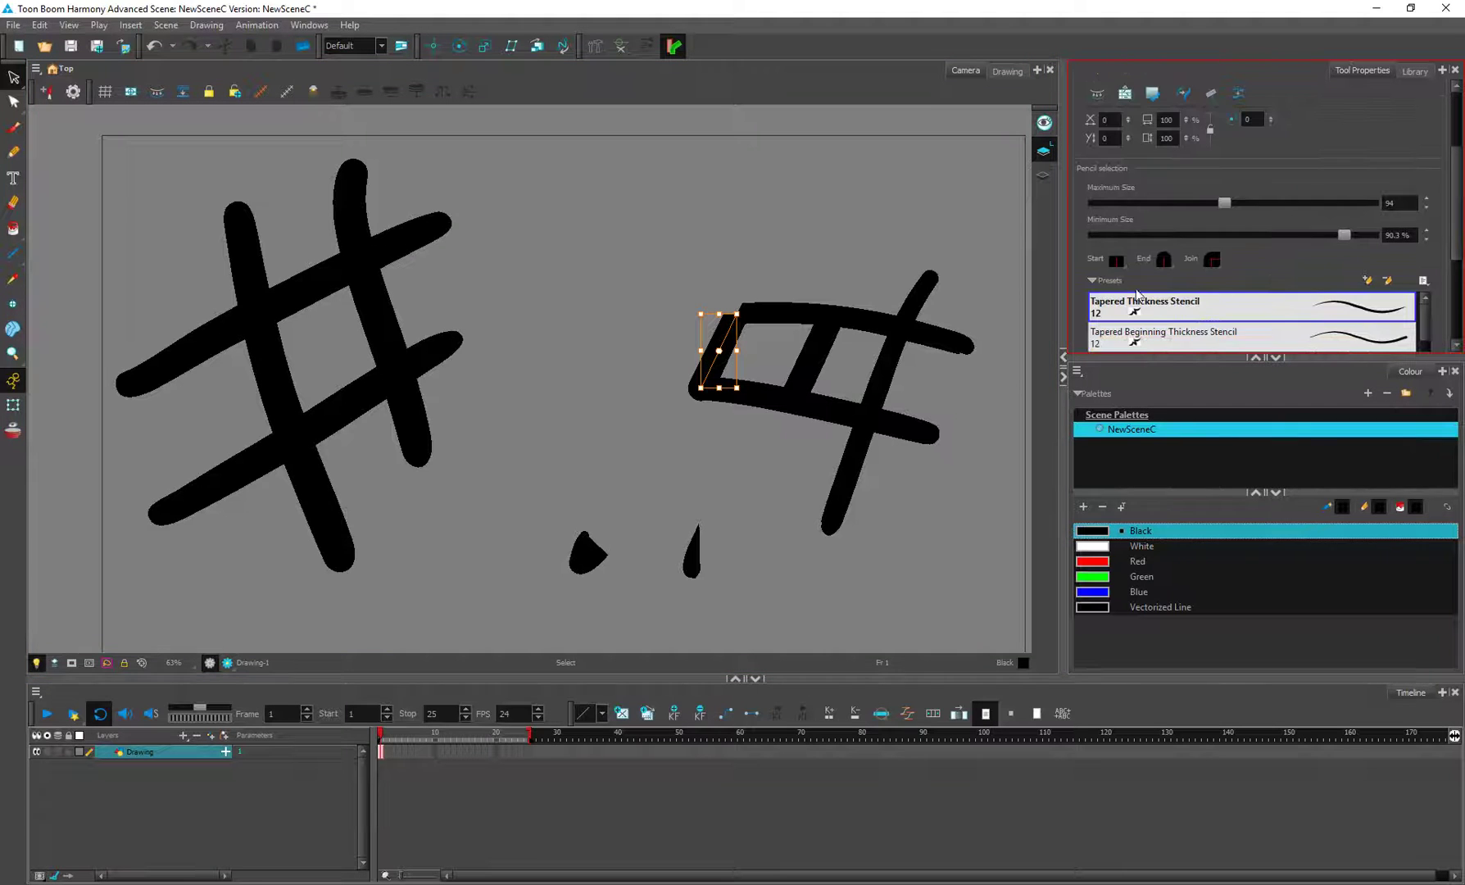
{"action": "left_click", "coordinate": [797, 278]}
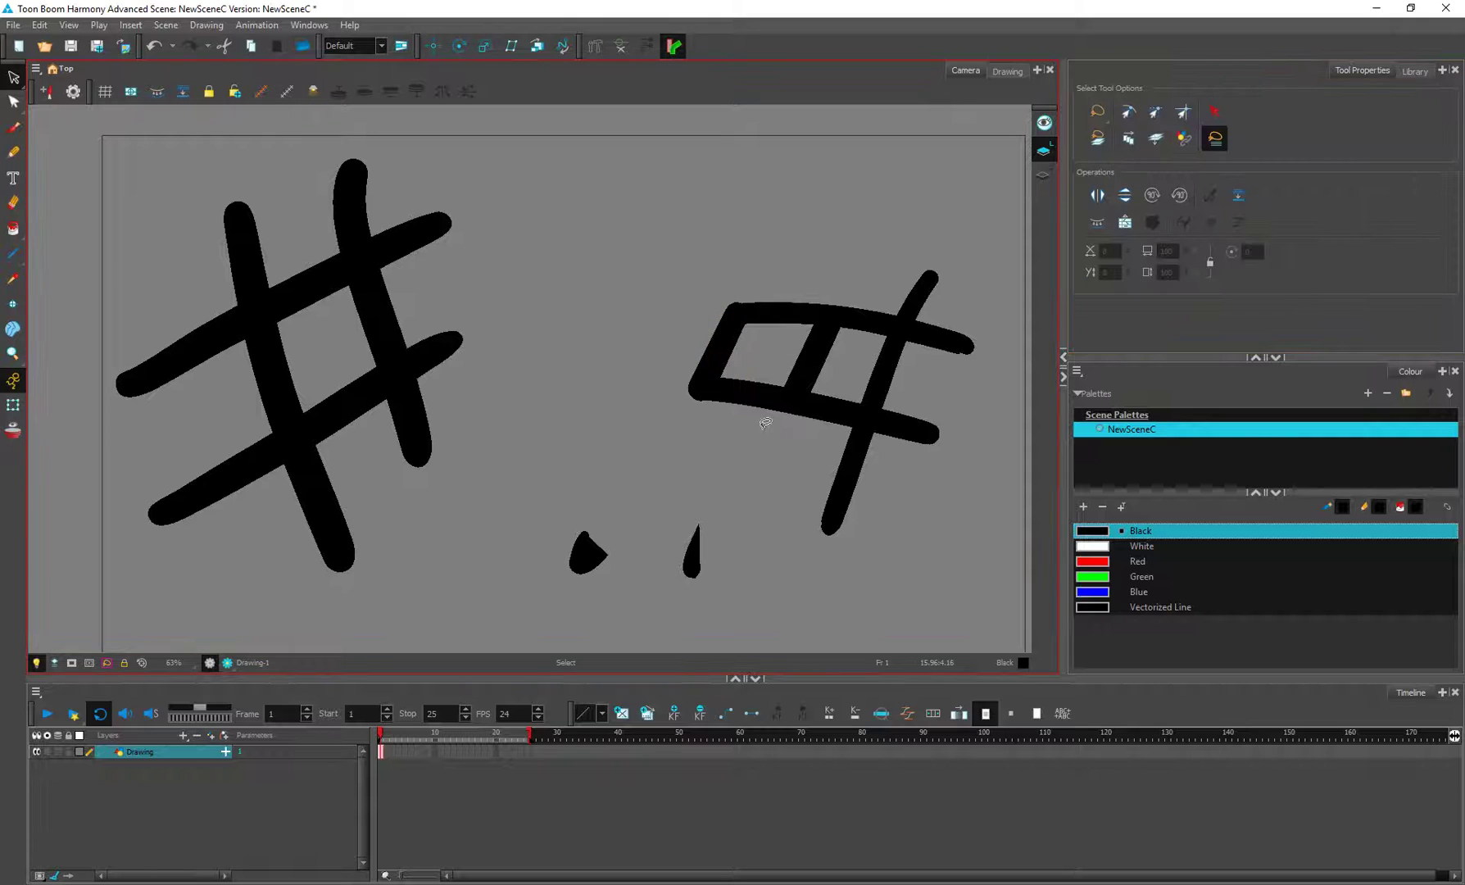
Step: Delete the trimmed lattice with its leftover pieces and the hash drawing to empty the frame
{"action": "left_click", "coordinate": [836, 408]}
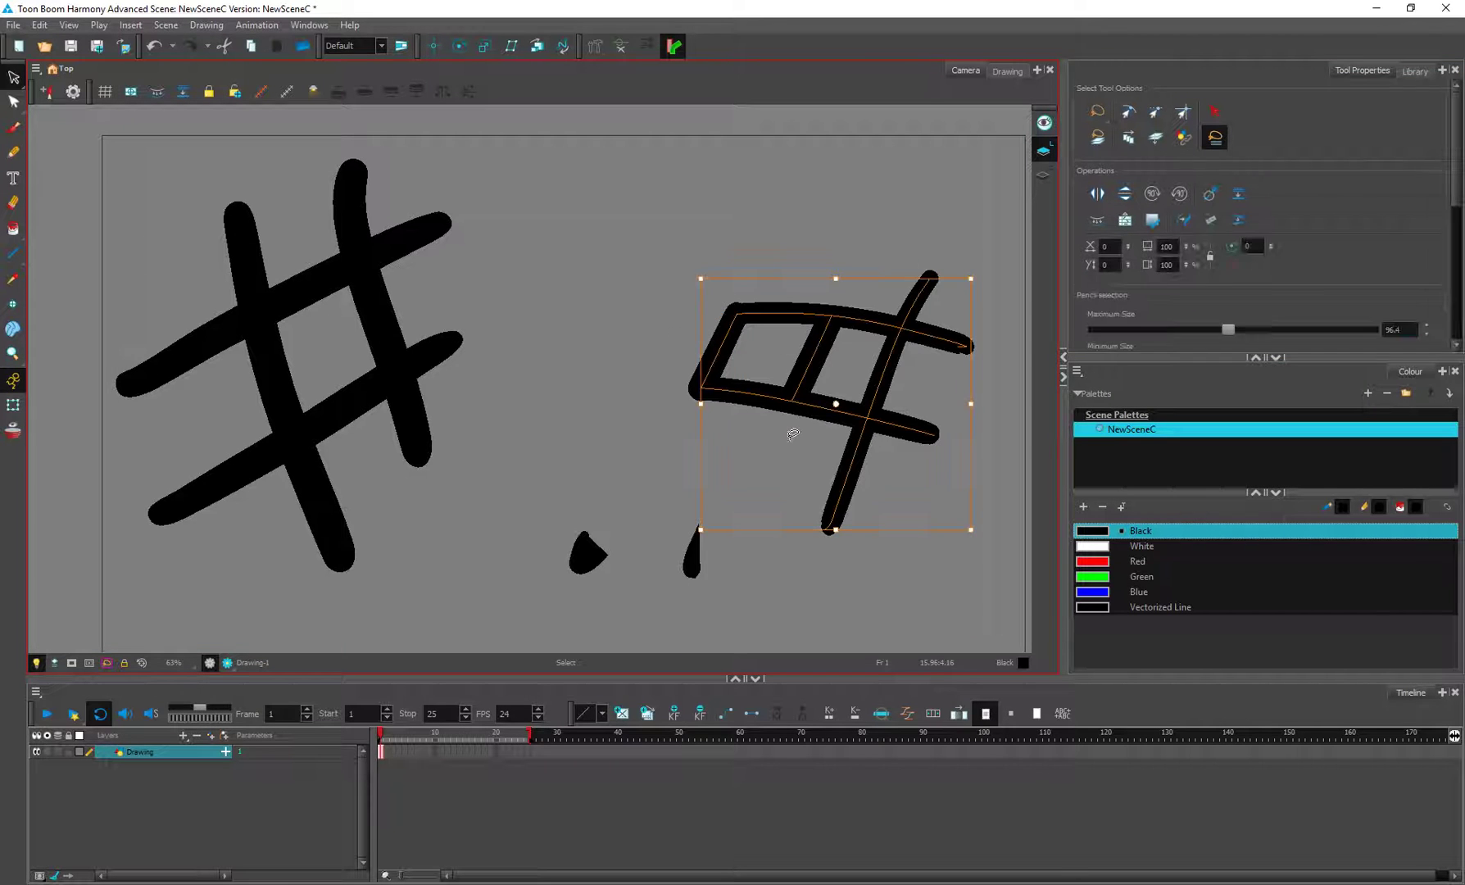
{"action": "left_click_drag", "start_coordinate": [953, 424], "coordinate": [712, 442]}
{"action": "key", "text": "Delete"}
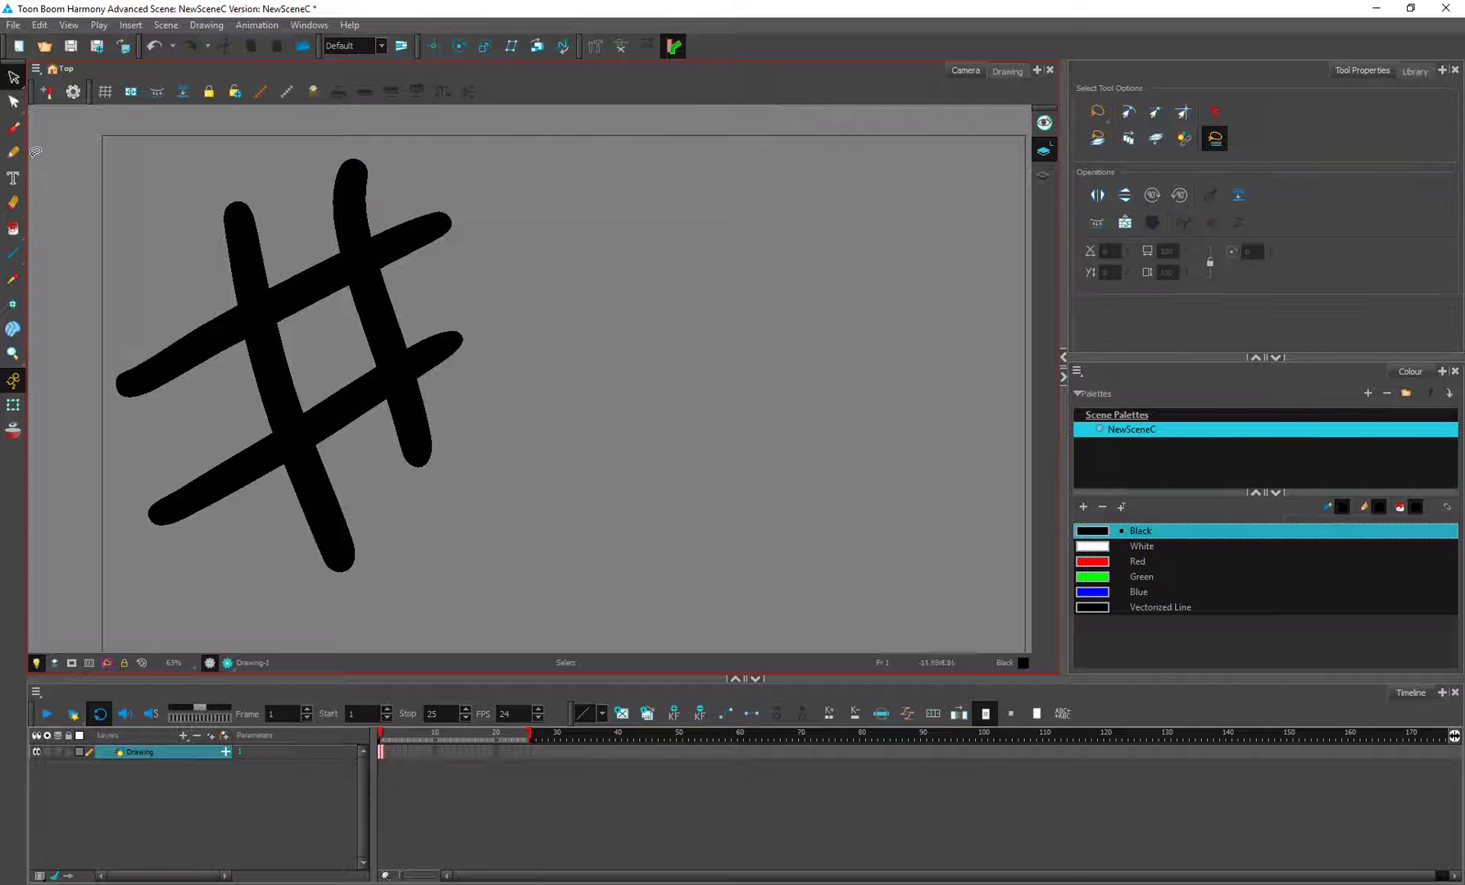
{"action": "key", "text": "ctrl+a"}
{"action": "key", "text": "Delete"}
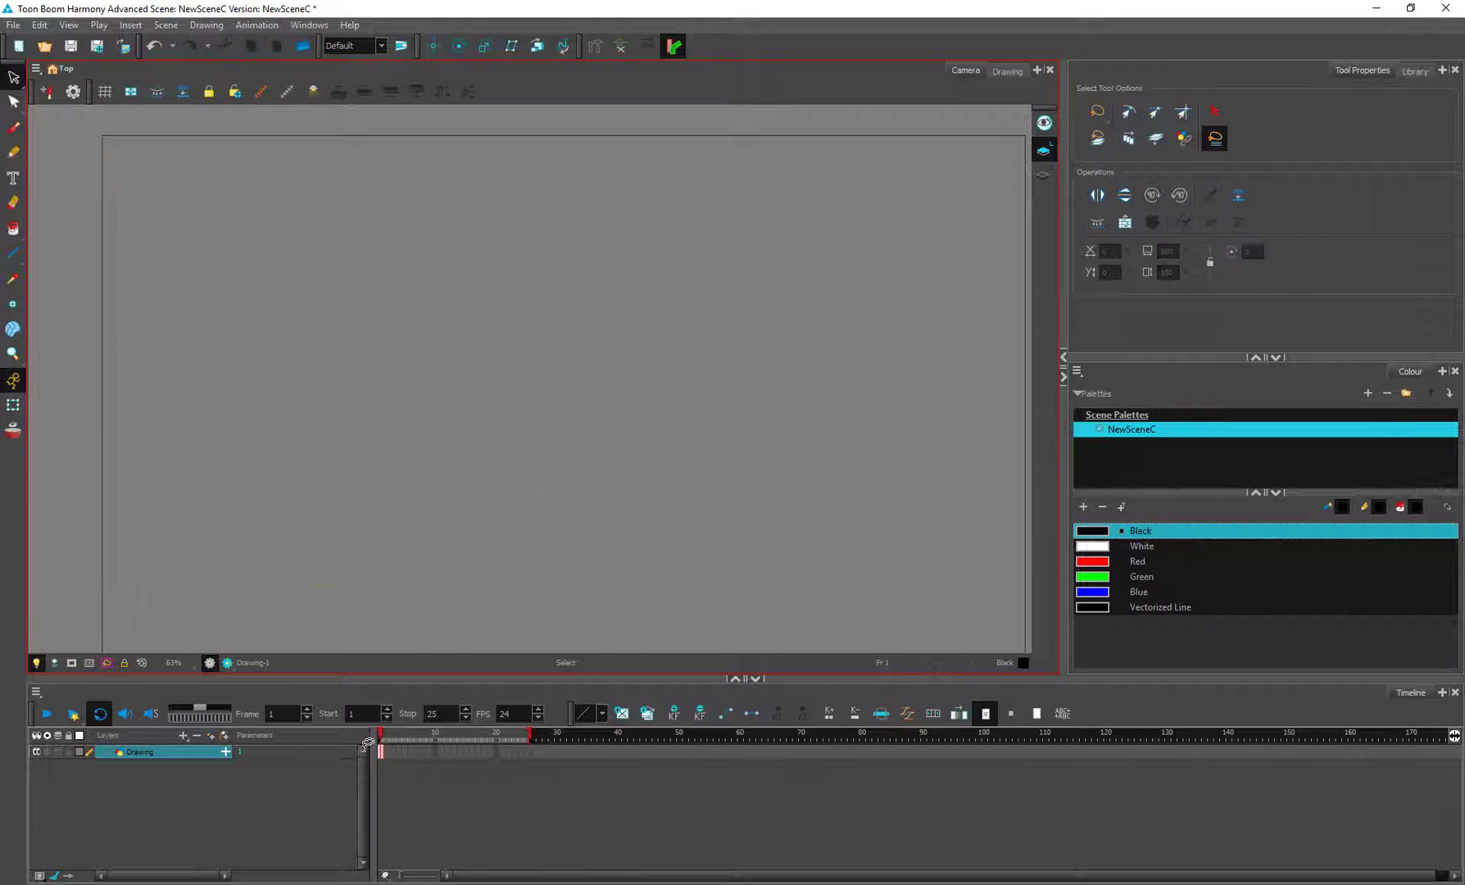
Step: Brush the numeral 1 on frame 1, 2 on frame 2 and 3 on frame 3 of the Drawing layer
{"action": "left_click", "coordinate": [14, 127]}
{"action": "mouse_move", "coordinate": [463, 332]}
{"action": "left_mouse_down"}
{"action": "mouse_move", "coordinate": [532, 481]}
{"action": "mouse_move", "coordinate": [635, 424]}
{"action": "left_mouse_up"}
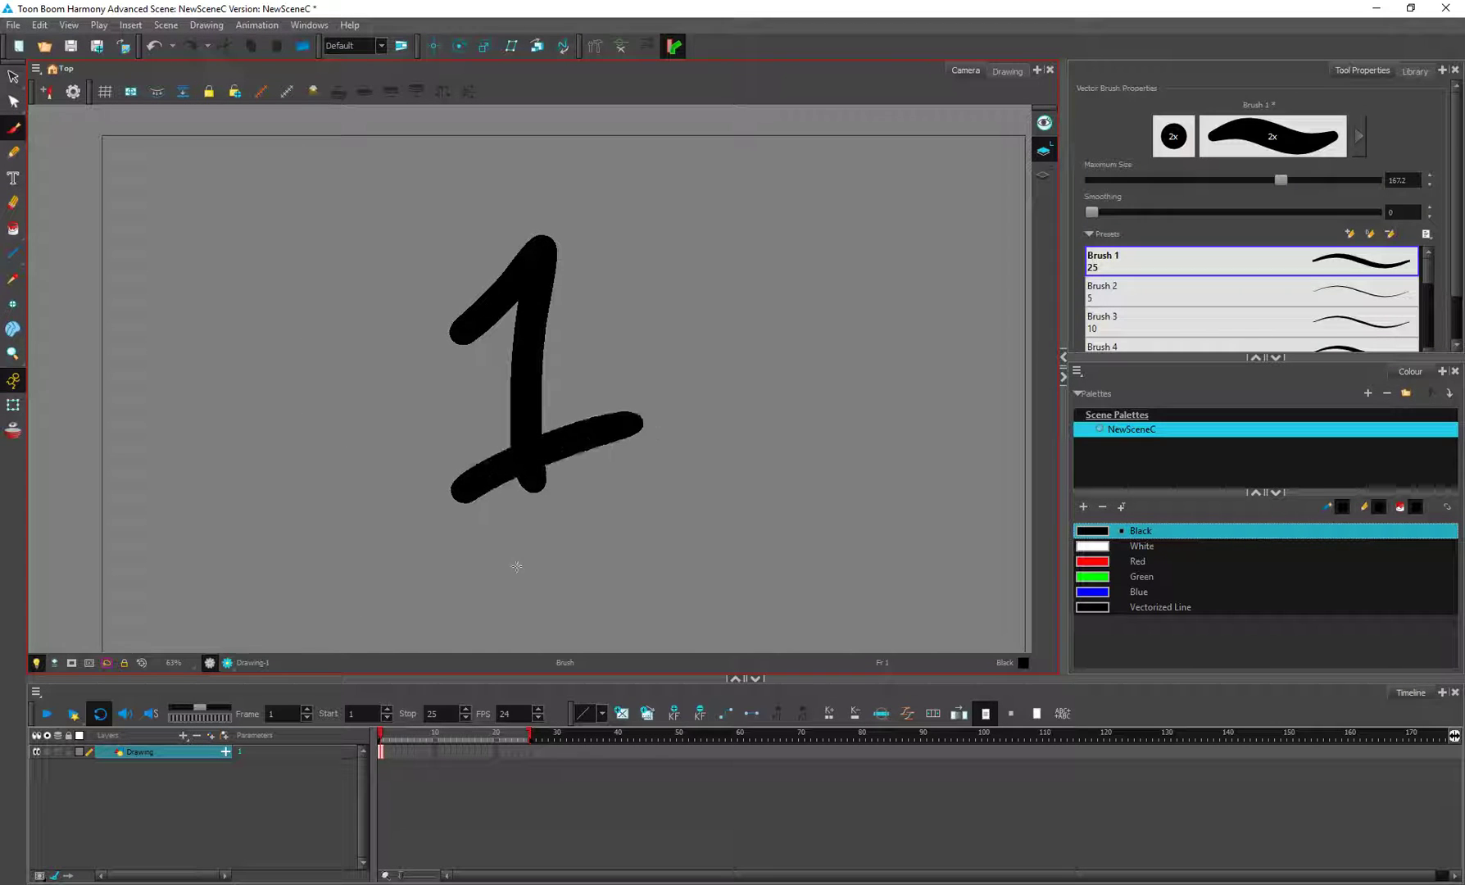
{"action": "left_click", "coordinate": [386, 751]}
{"action": "mouse_move", "coordinate": [406, 328]}
{"action": "left_mouse_down"}
{"action": "mouse_move", "coordinate": [447, 449]}
{"action": "mouse_move", "coordinate": [686, 461]}
{"action": "left_mouse_up"}
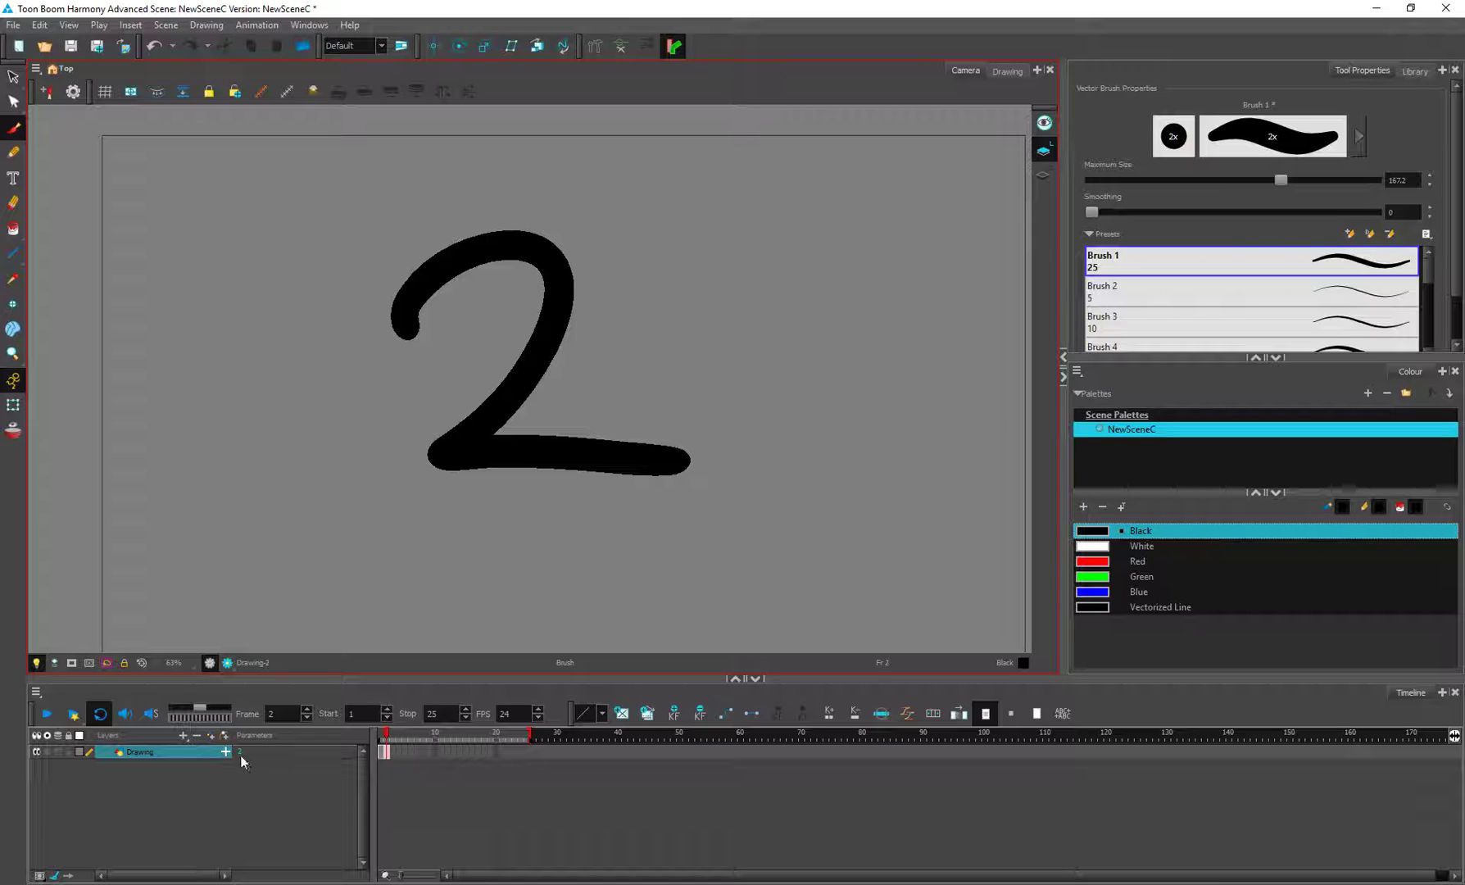
{"action": "left_click", "coordinate": [394, 752]}
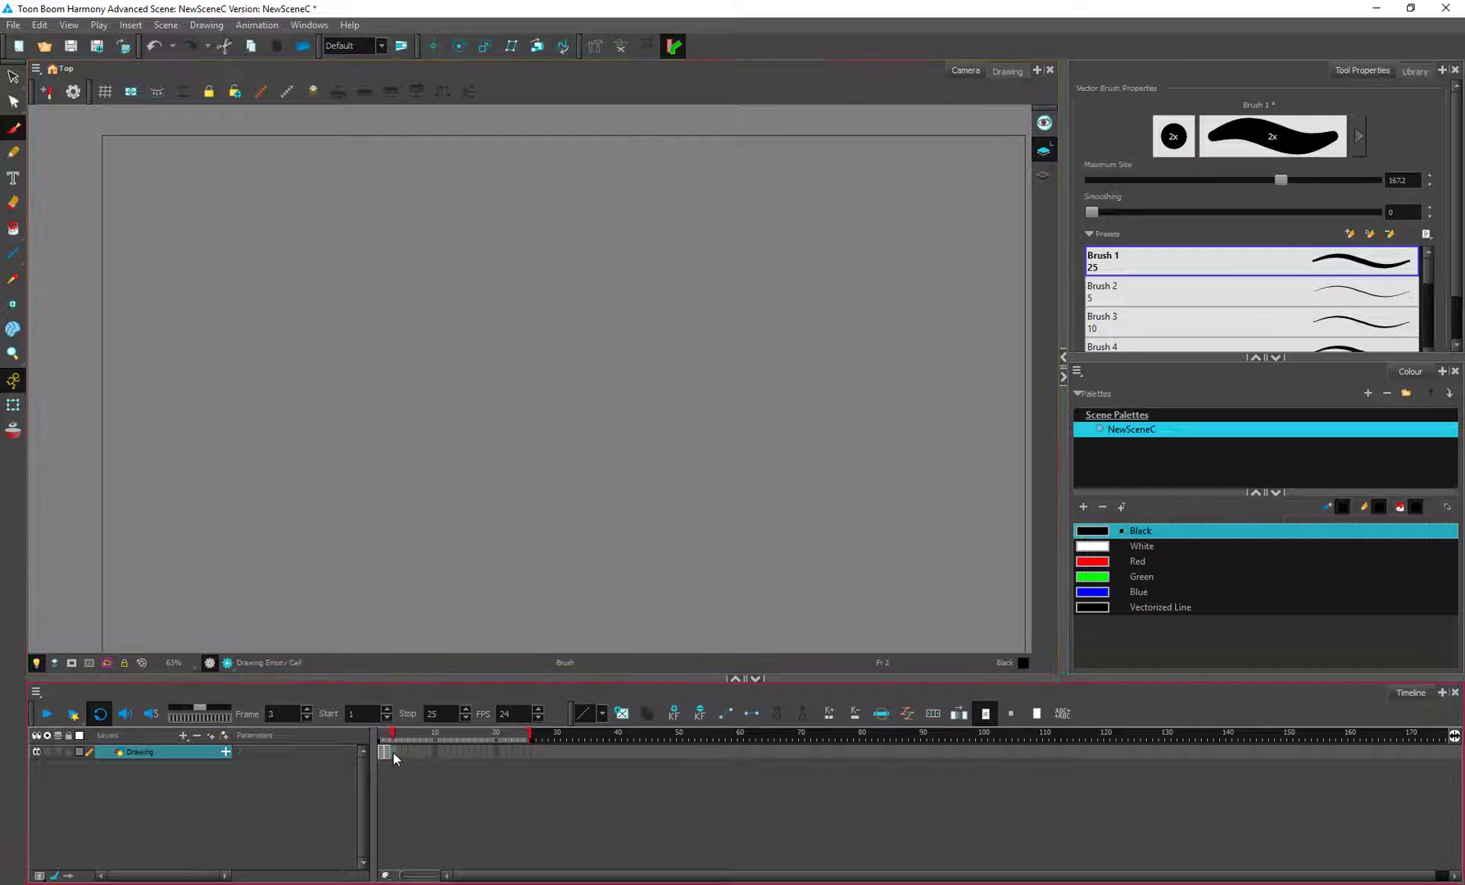
{"action": "mouse_move", "coordinate": [426, 314]}
{"action": "left_mouse_down"}
{"action": "mouse_move", "coordinate": [547, 333]}
{"action": "mouse_move", "coordinate": [430, 455]}
{"action": "left_mouse_up"}
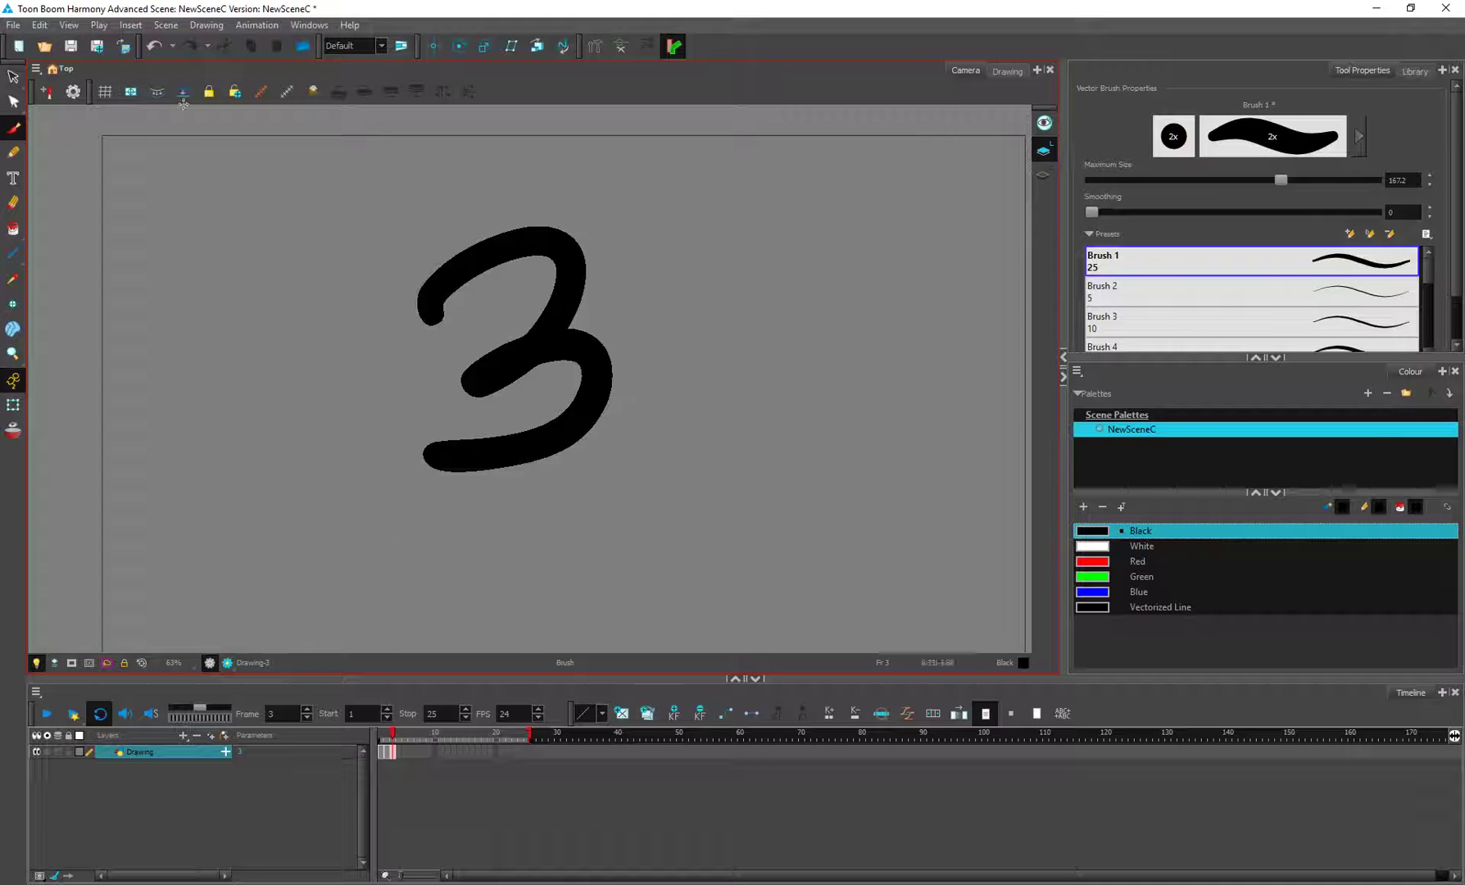
Step: Rename the drawing on frame 3 to aaa
{"action": "left_click", "coordinate": [206, 24]}
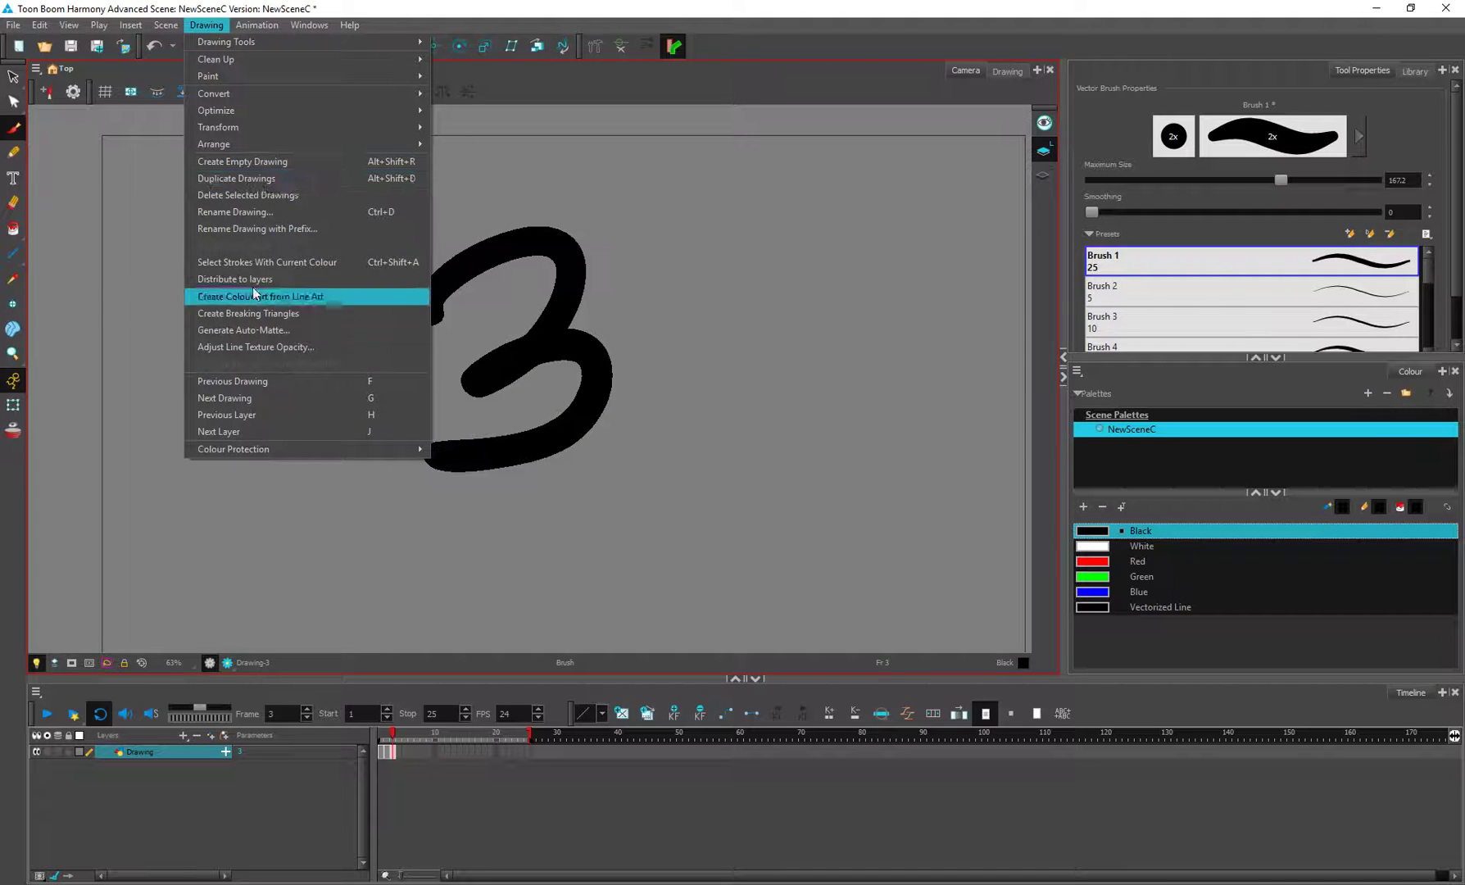
{"action": "left_click", "coordinate": [235, 211]}
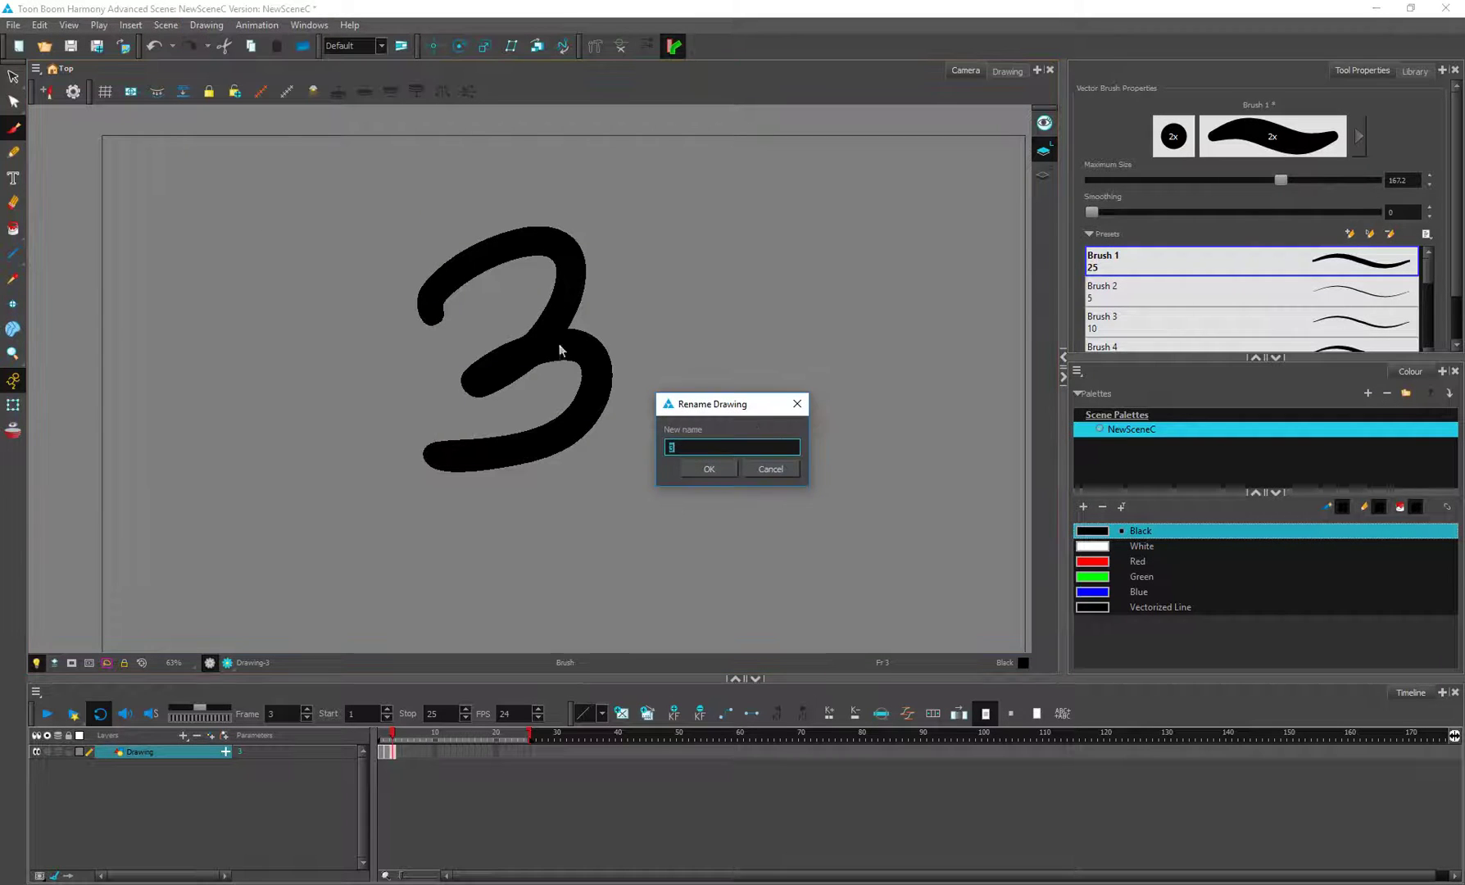
{"action": "type", "text": "aaa"}
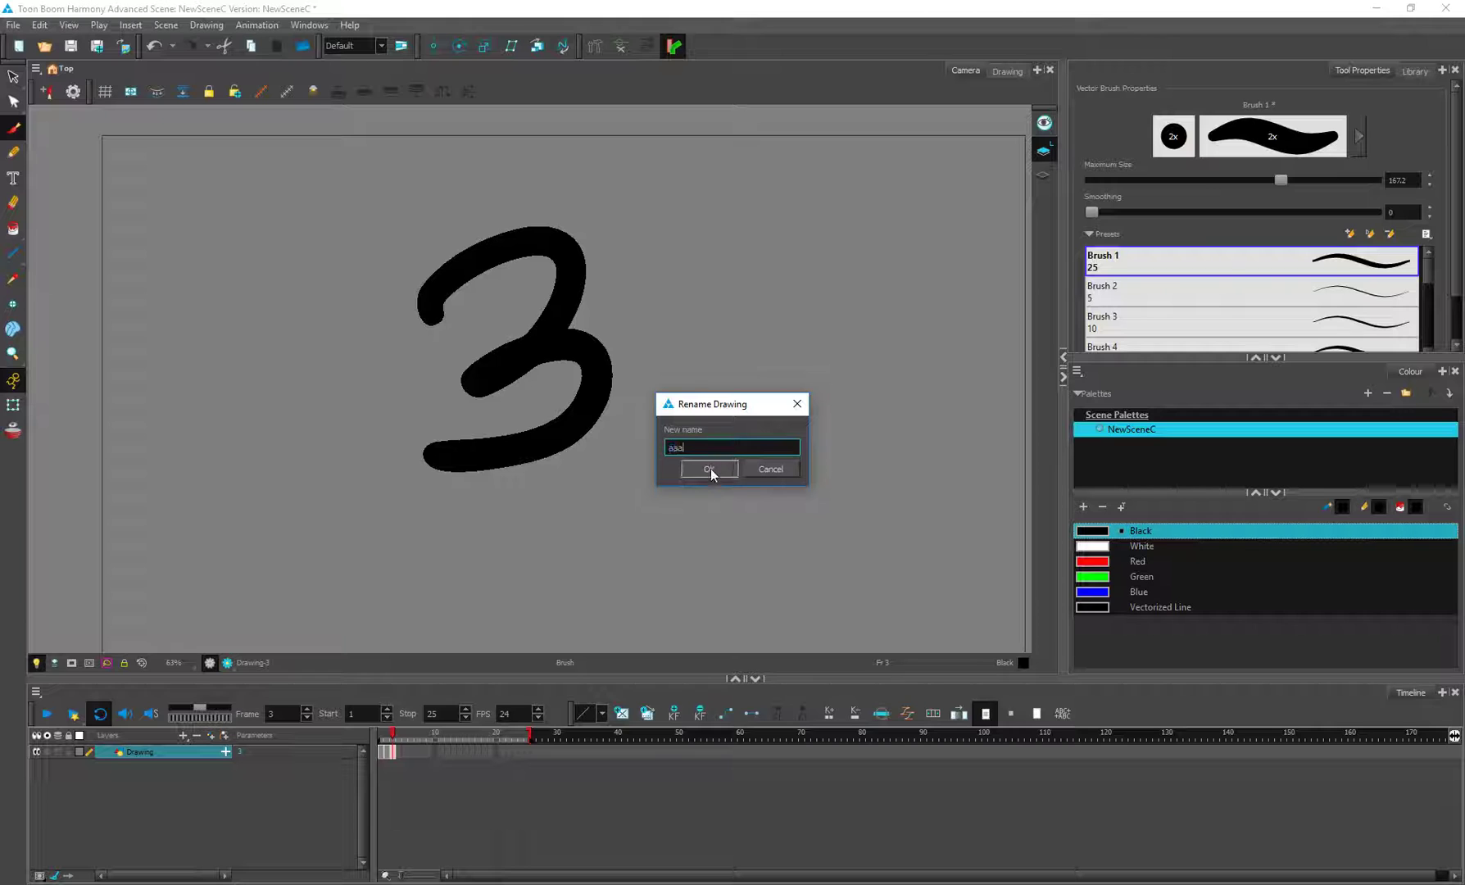
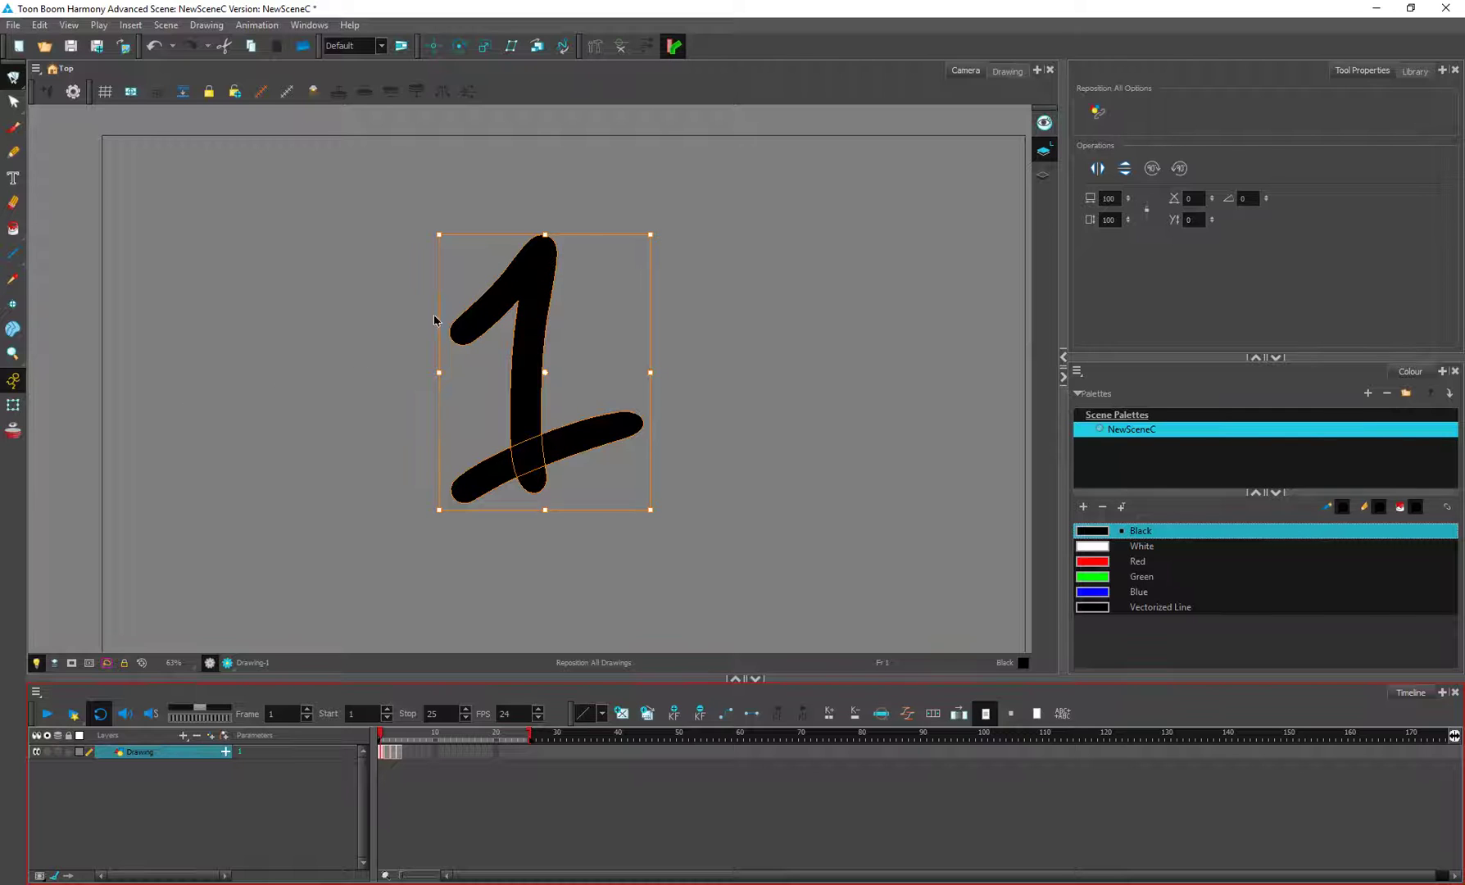
Step: Use Reposition All Drawings to move every drawing to the camera frame's upper-left corner, review through frame 4, and undo the move
{"action": "left_click", "coordinate": [14, 79]}
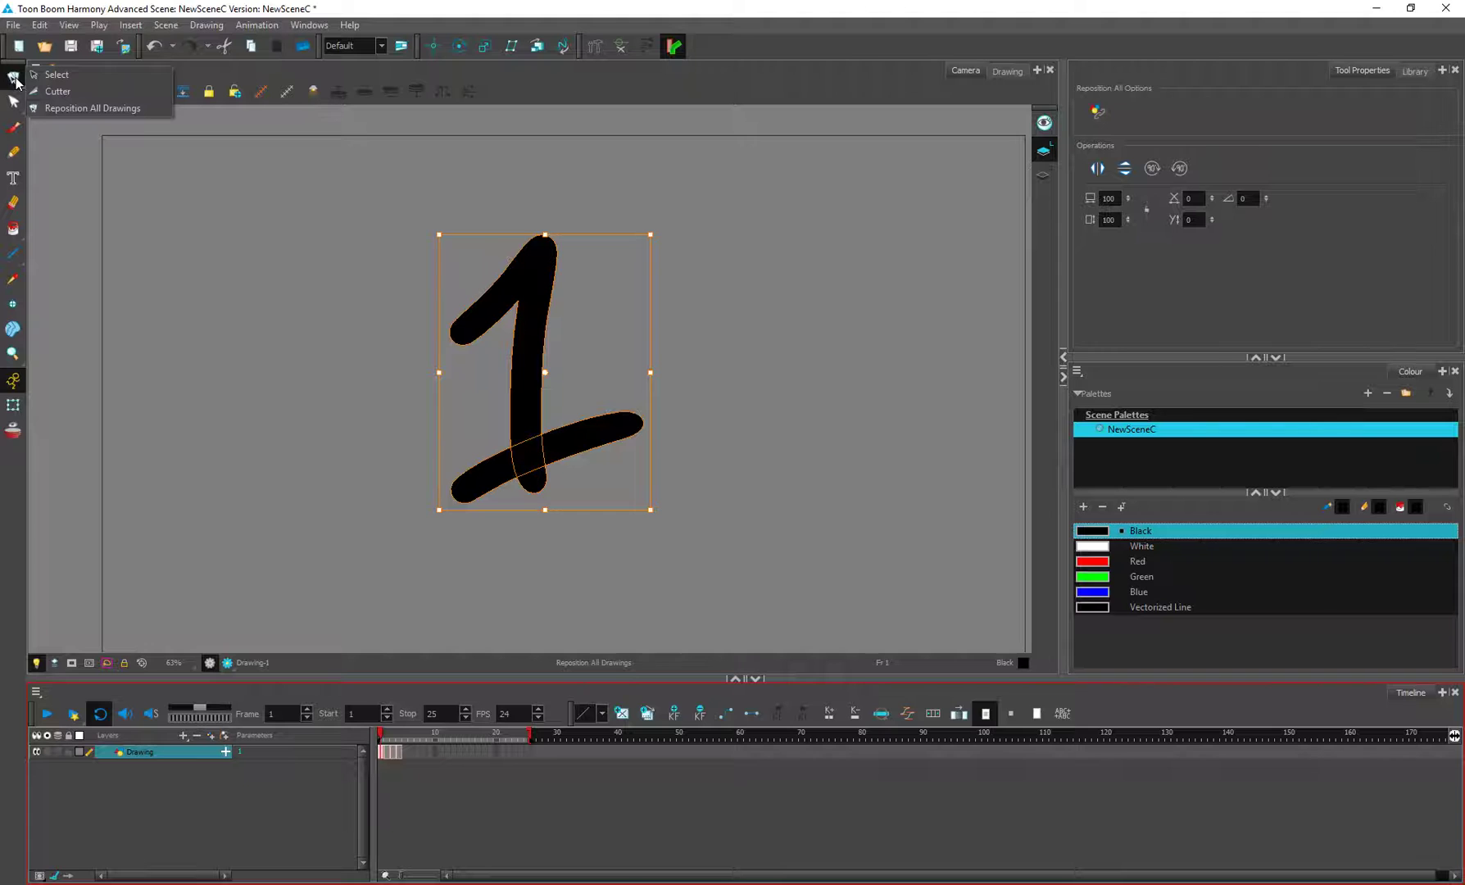
{"action": "left_click", "coordinate": [91, 108]}
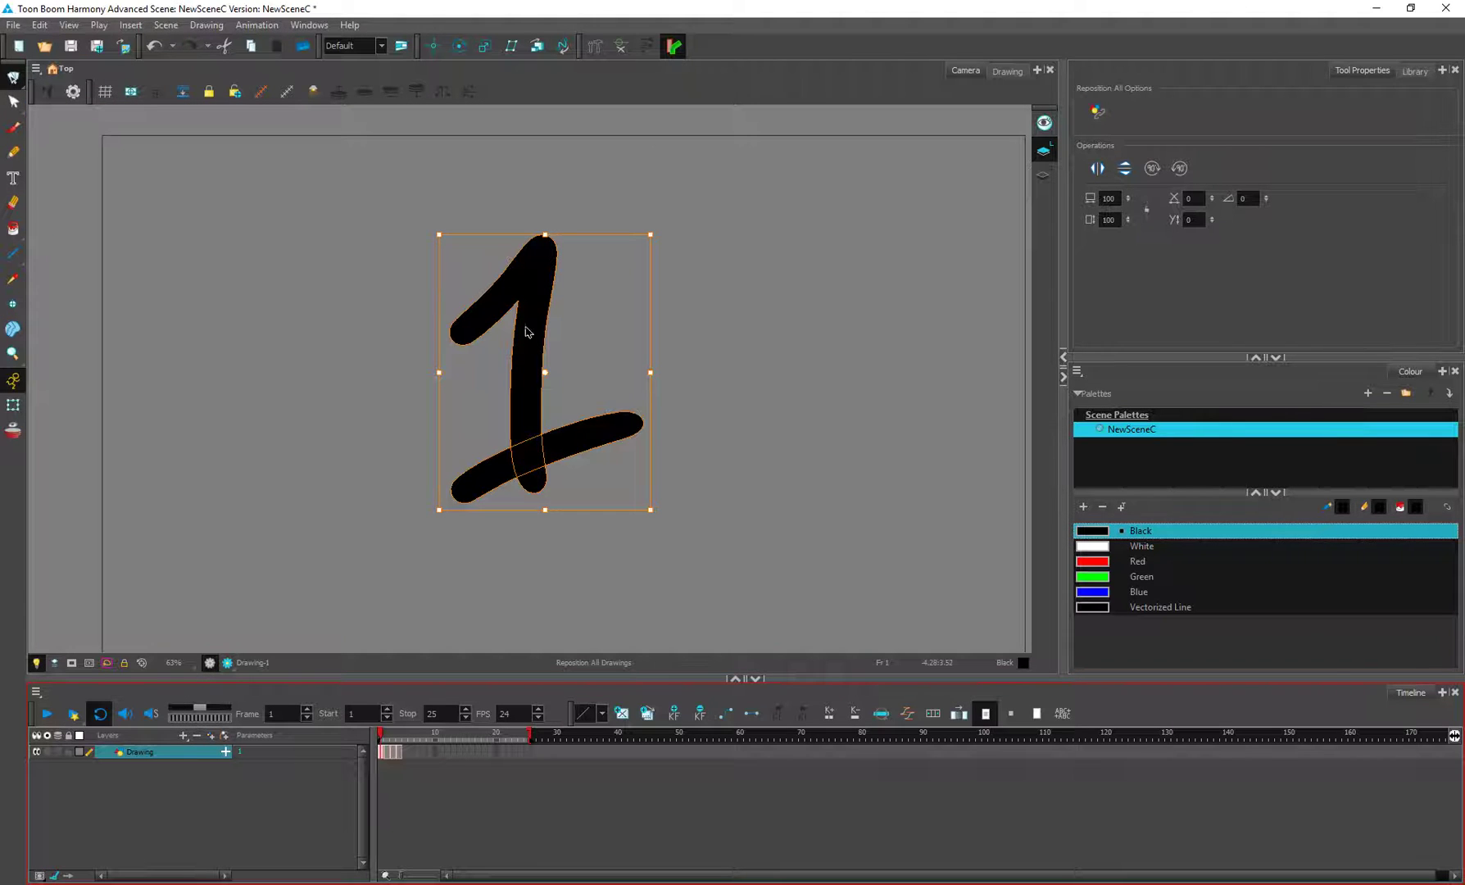
{"action": "mouse_move", "coordinate": [577, 316]}
{"action": "left_mouse_down"}
{"action": "mouse_move", "coordinate": [268, 256]}
{"action": "mouse_move", "coordinate": [205, 211]}
{"action": "left_mouse_up"}
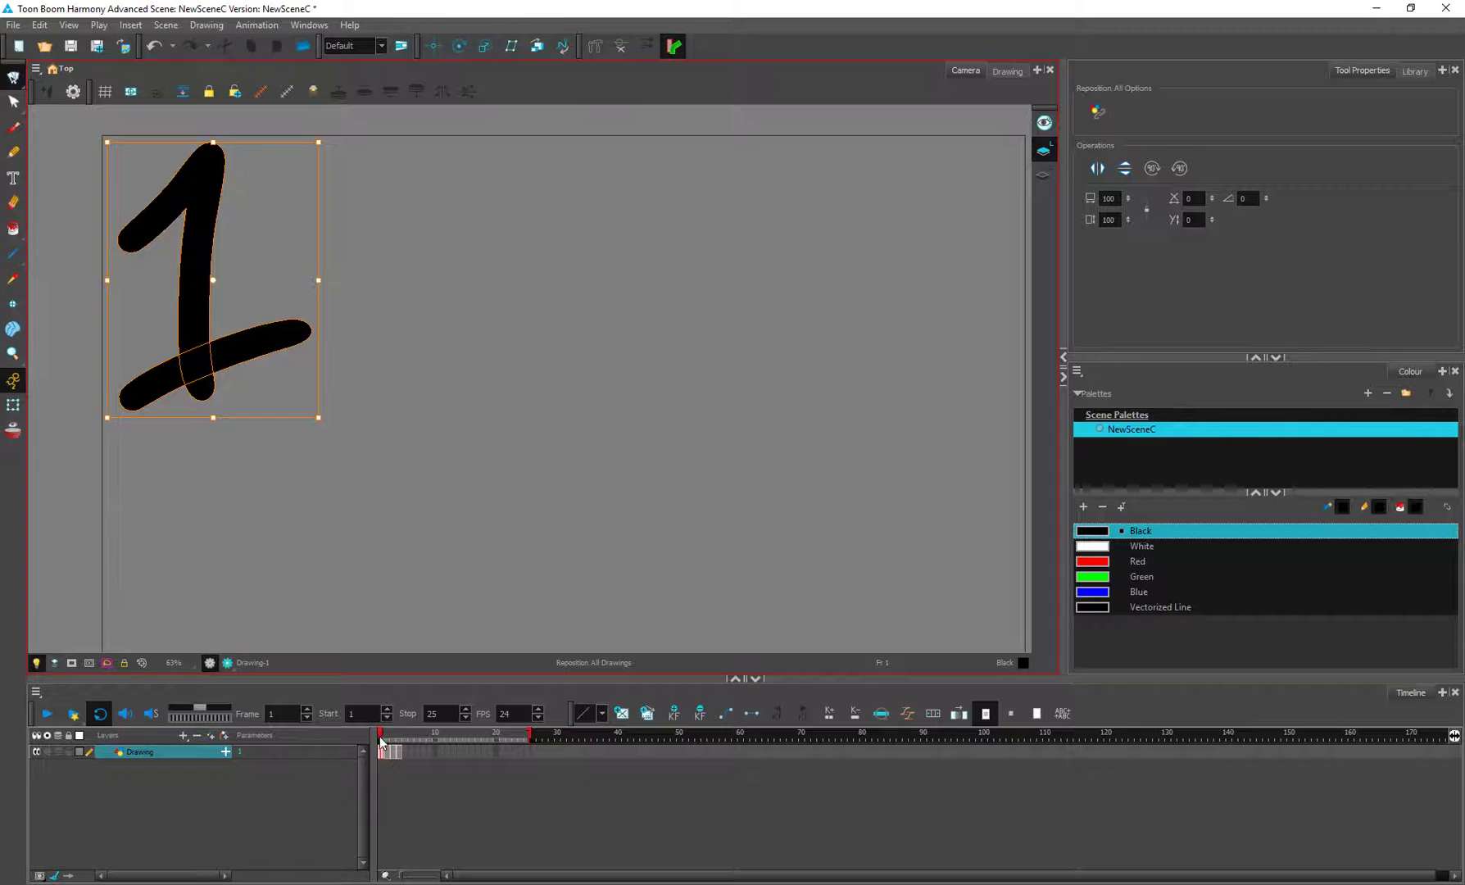
{"action": "left_click_drag", "start_coordinate": [385, 741], "coordinate": [398, 740]}
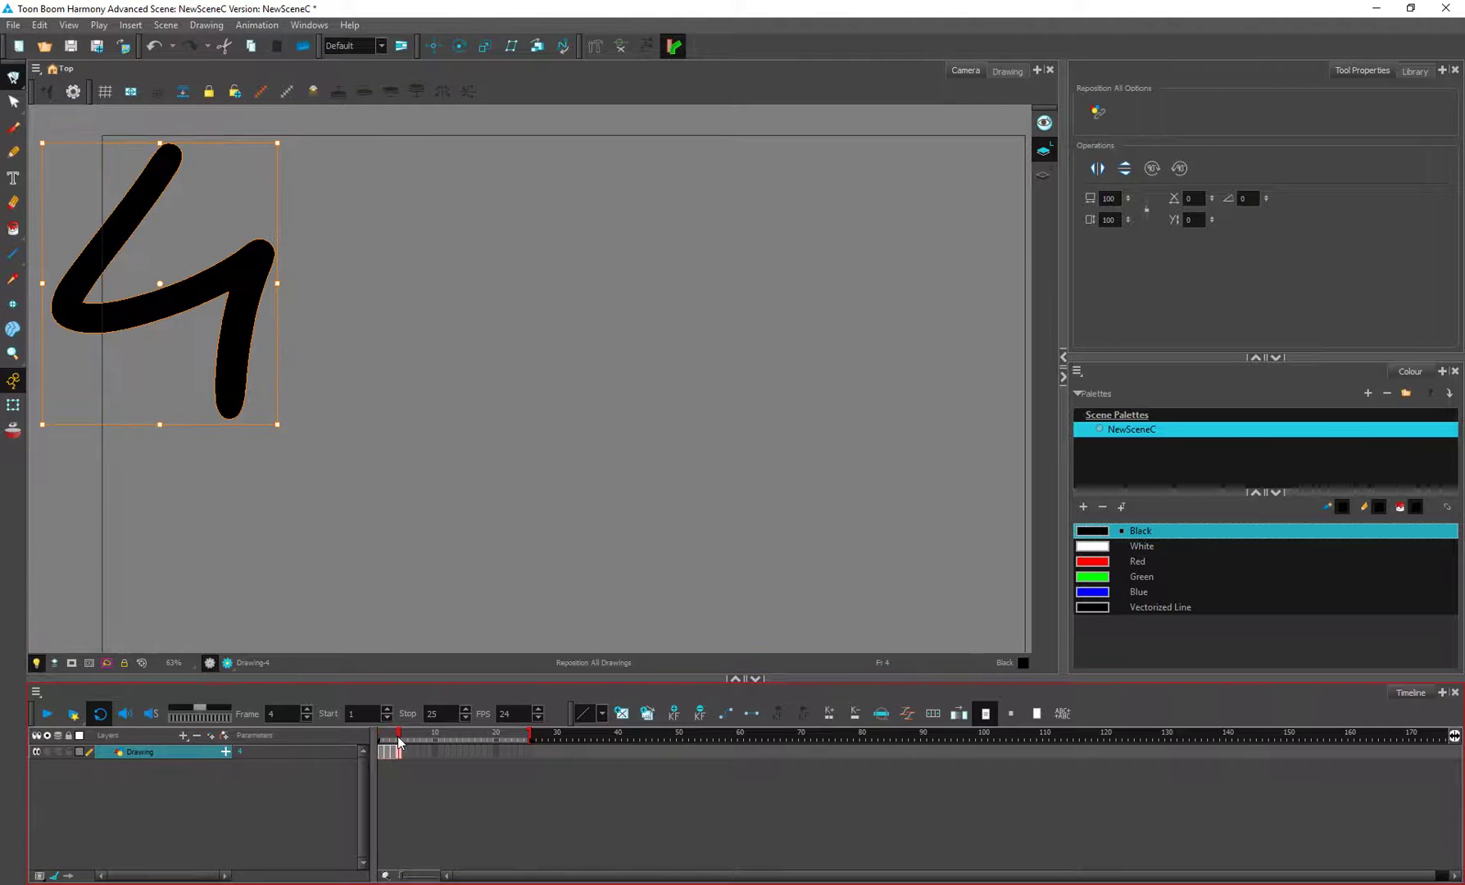
{"action": "key", "text": "ctrl+z"}
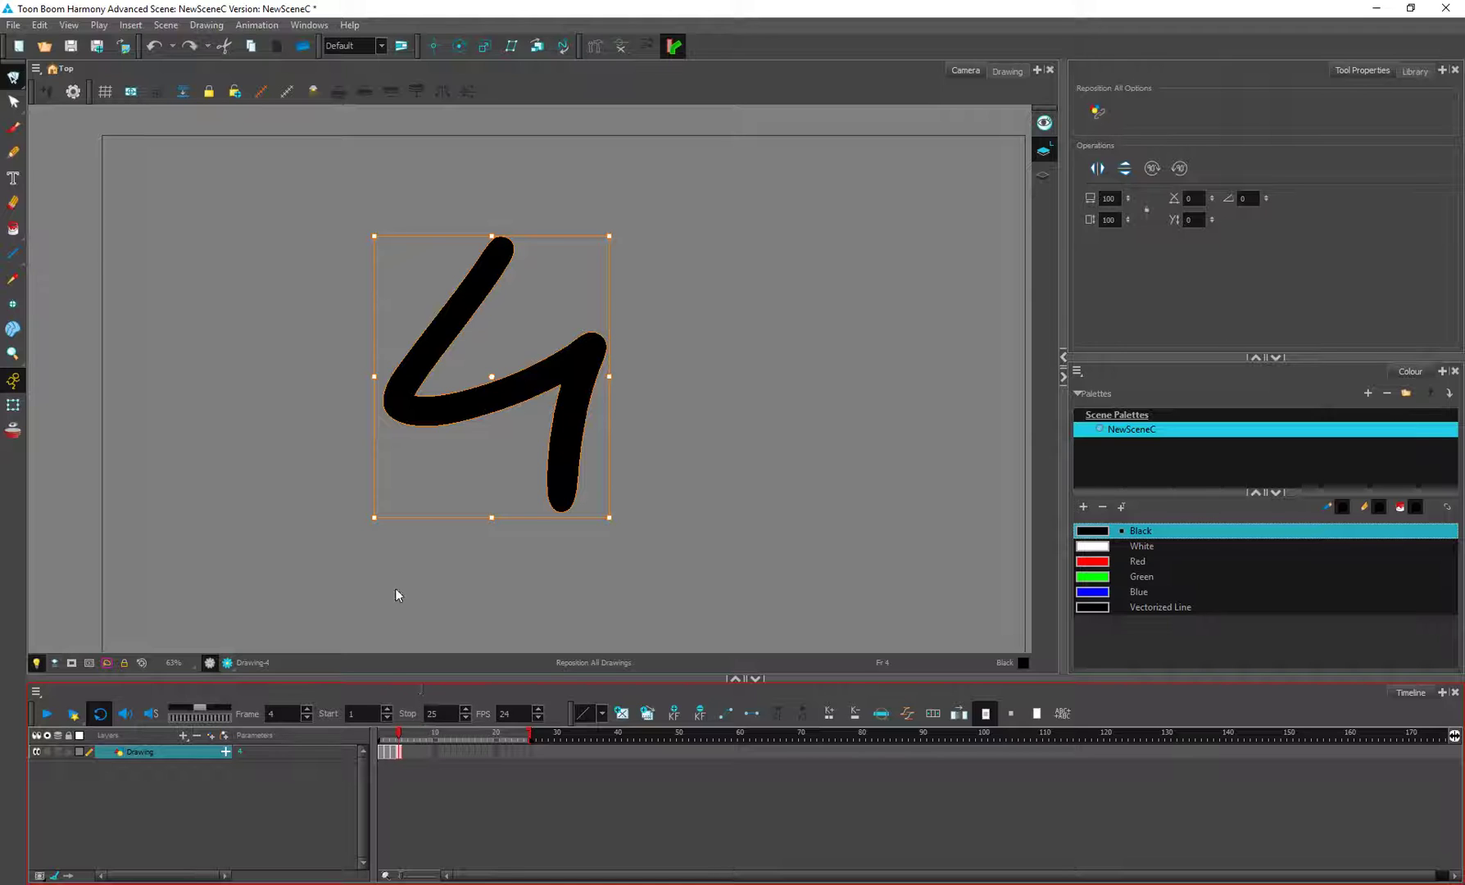
Step: From frame 1, flip all drawings on the layer horizontally and vertically with Reposition All Drawings, undoing each flip
{"action": "left_click", "coordinate": [13, 79]}
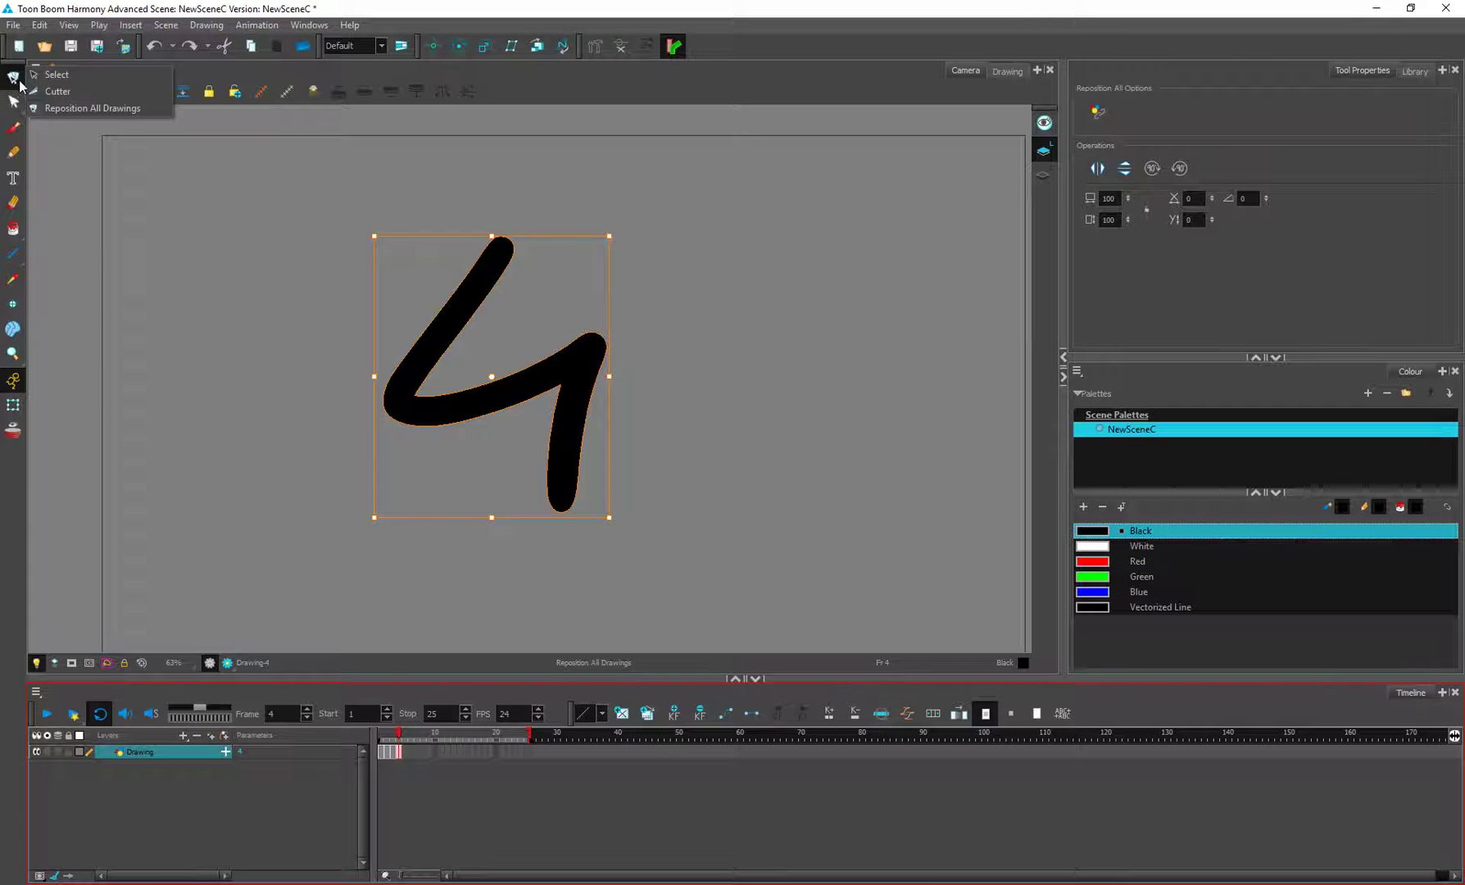
{"action": "left_click", "coordinate": [53, 77]}
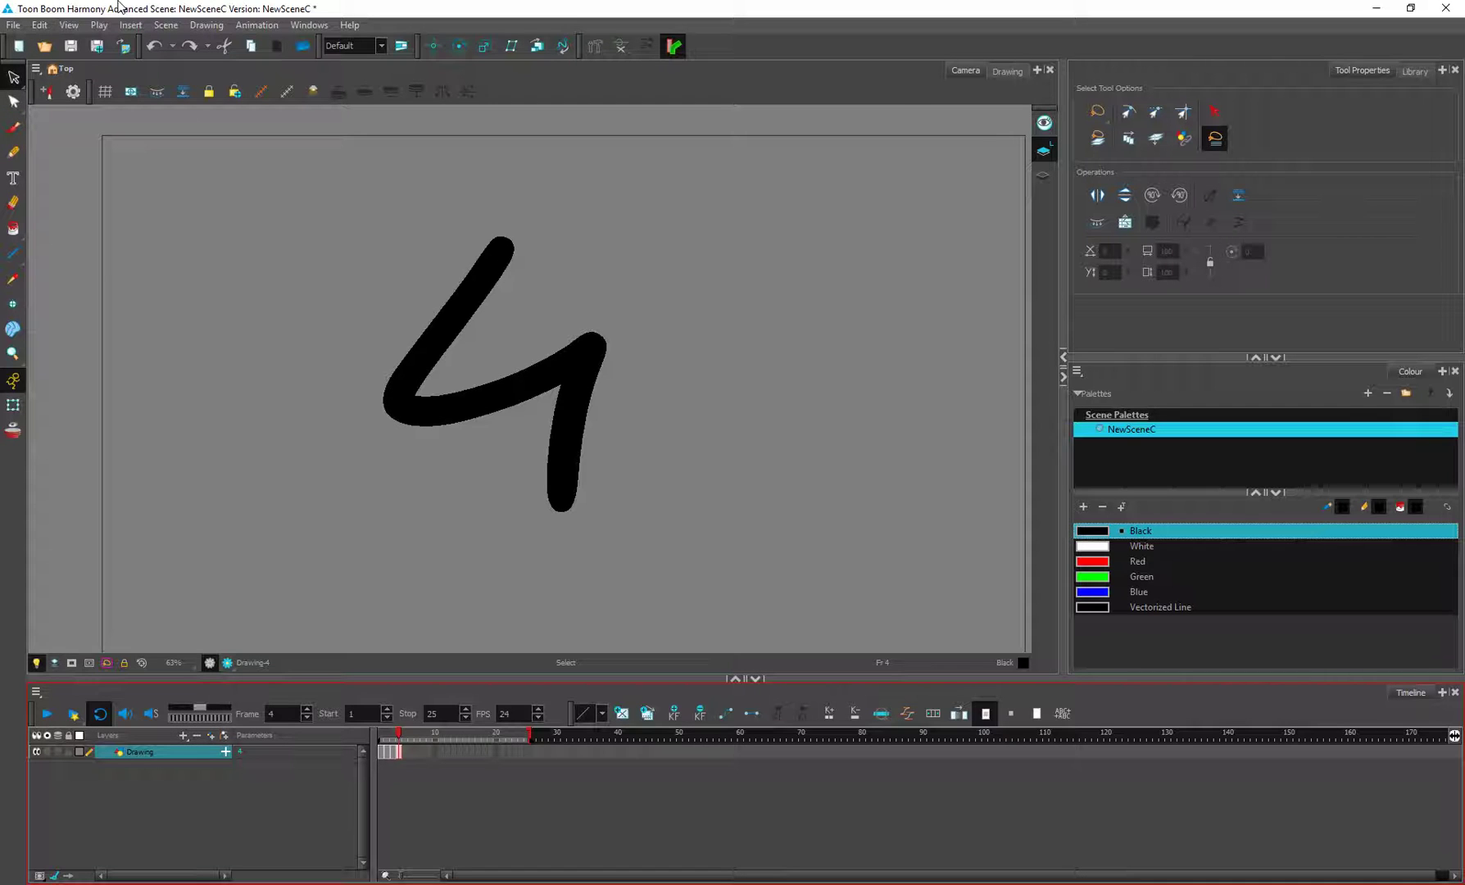
{"action": "left_click", "coordinate": [13, 77]}
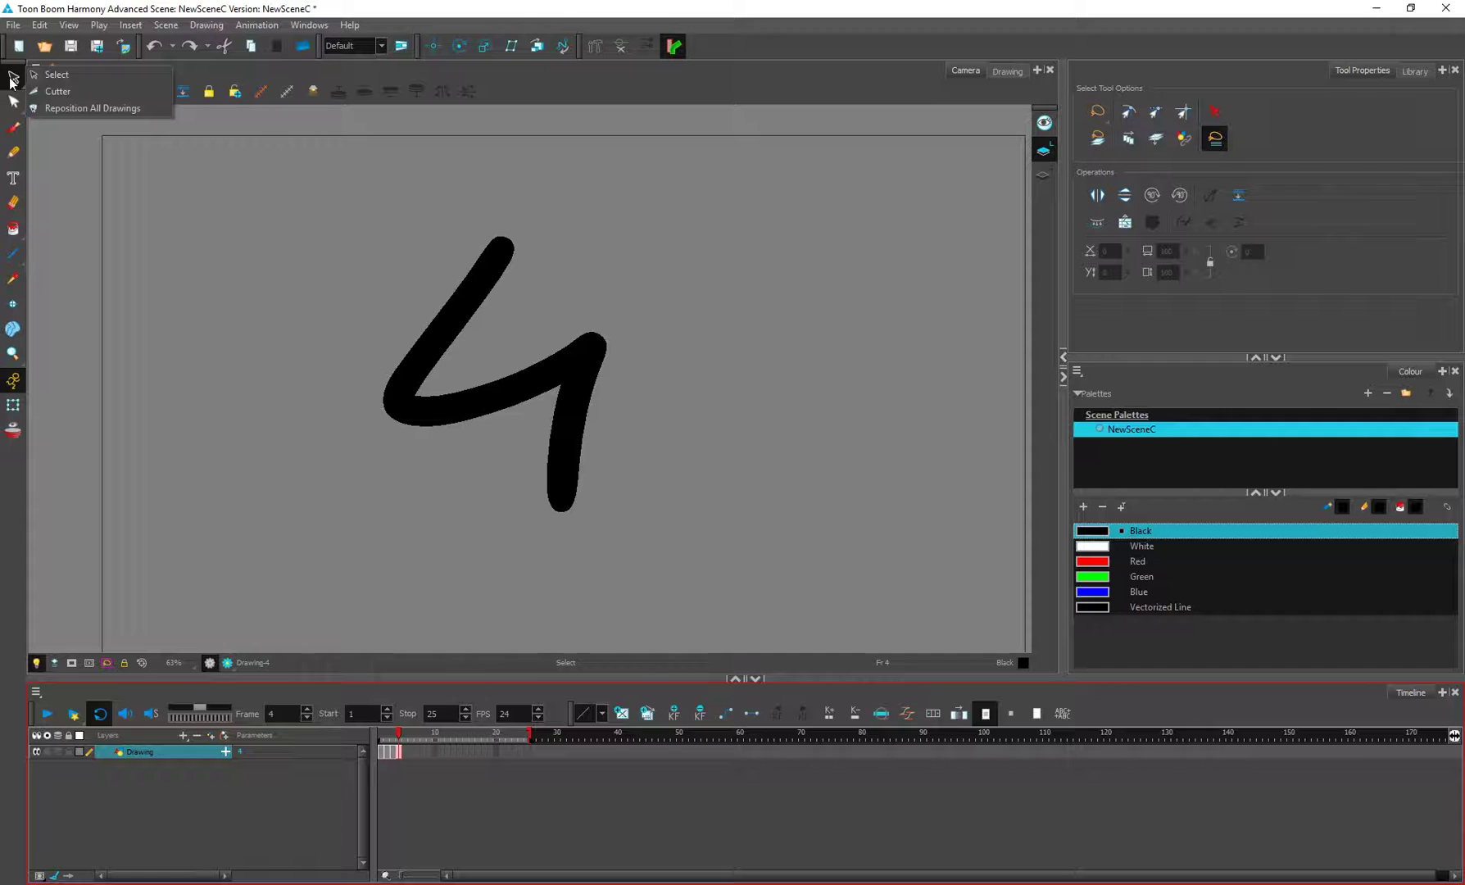
{"action": "left_click", "coordinate": [57, 109]}
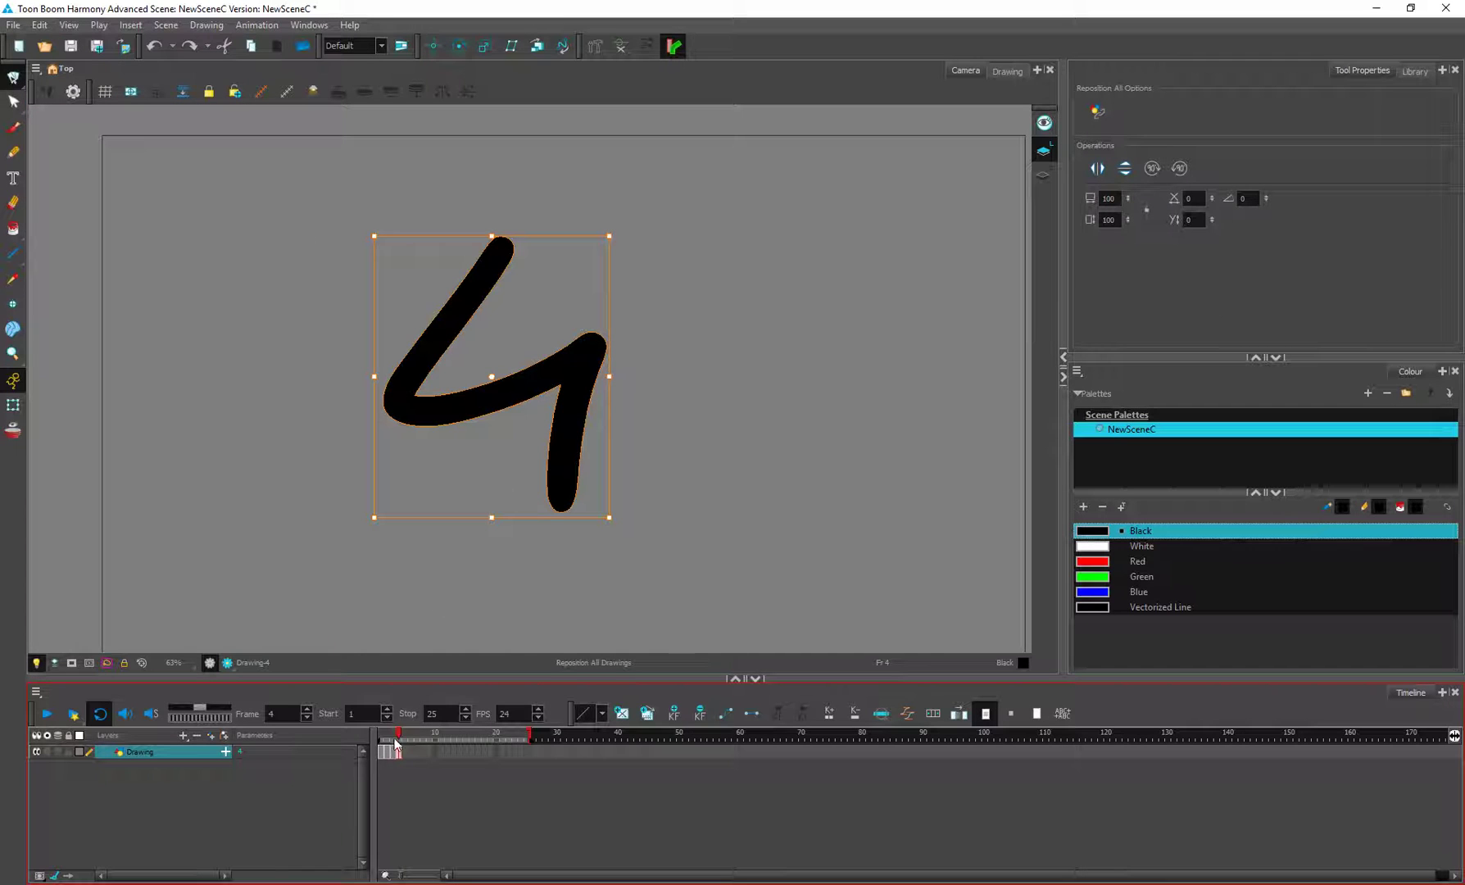
{"action": "left_click_drag", "start_coordinate": [399, 732], "coordinate": [379, 732]}
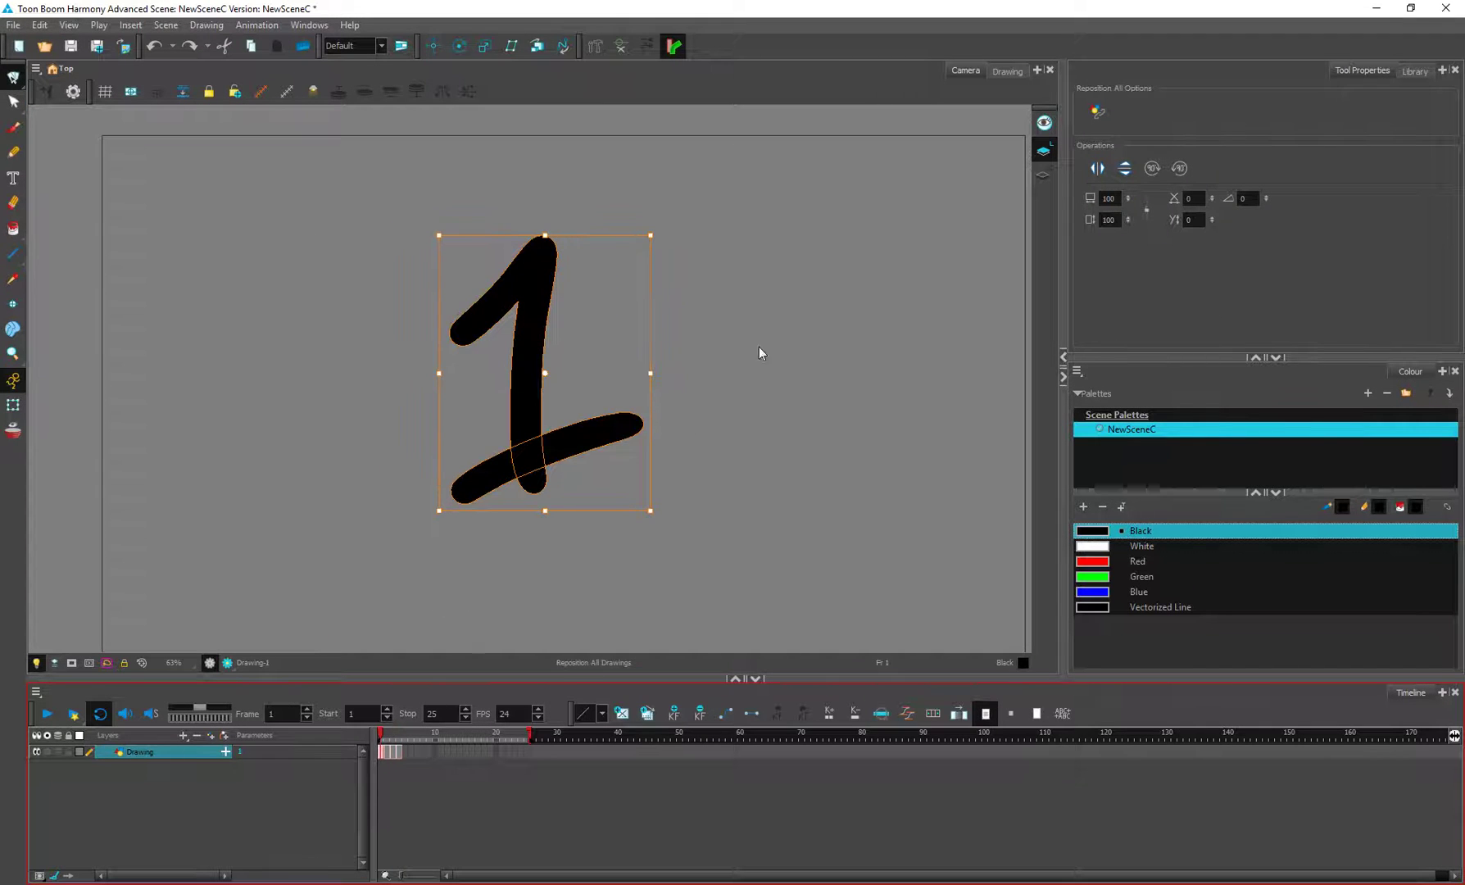
{"action": "left_click", "coordinate": [1098, 168]}
{"action": "left_click_drag", "start_coordinate": [403, 742], "coordinate": [331, 728]}
{"action": "key", "text": "ctrl+z"}
{"action": "left_click", "coordinate": [1125, 168]}
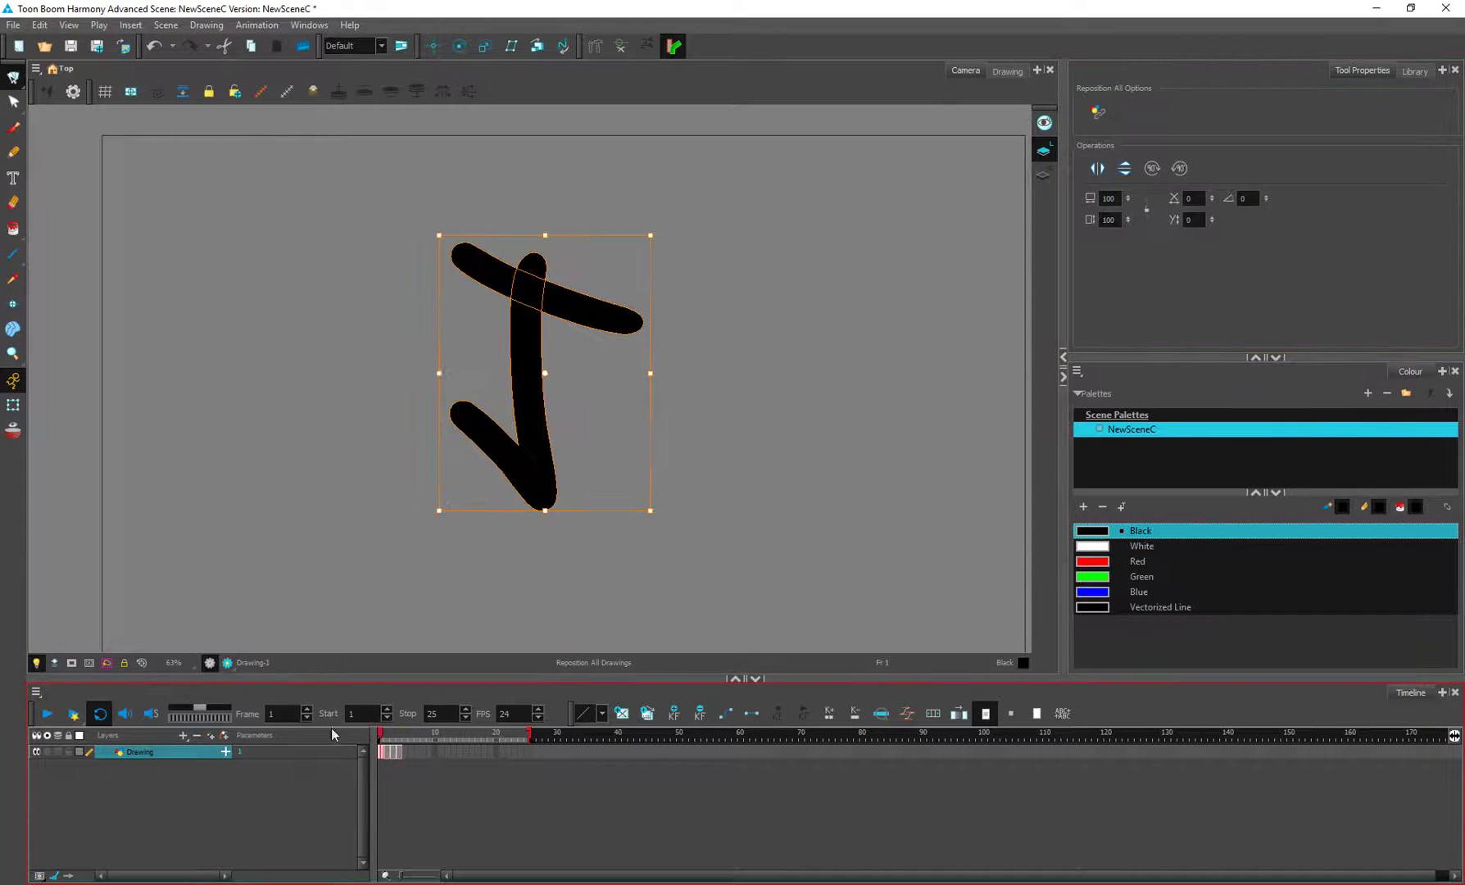
{"action": "key", "text": "ctrl+z"}
Step: Rotate all drawings 90 degrees clockwise, review the other frames, and bring the drawings back upright
{"action": "left_click", "coordinate": [1152, 168]}
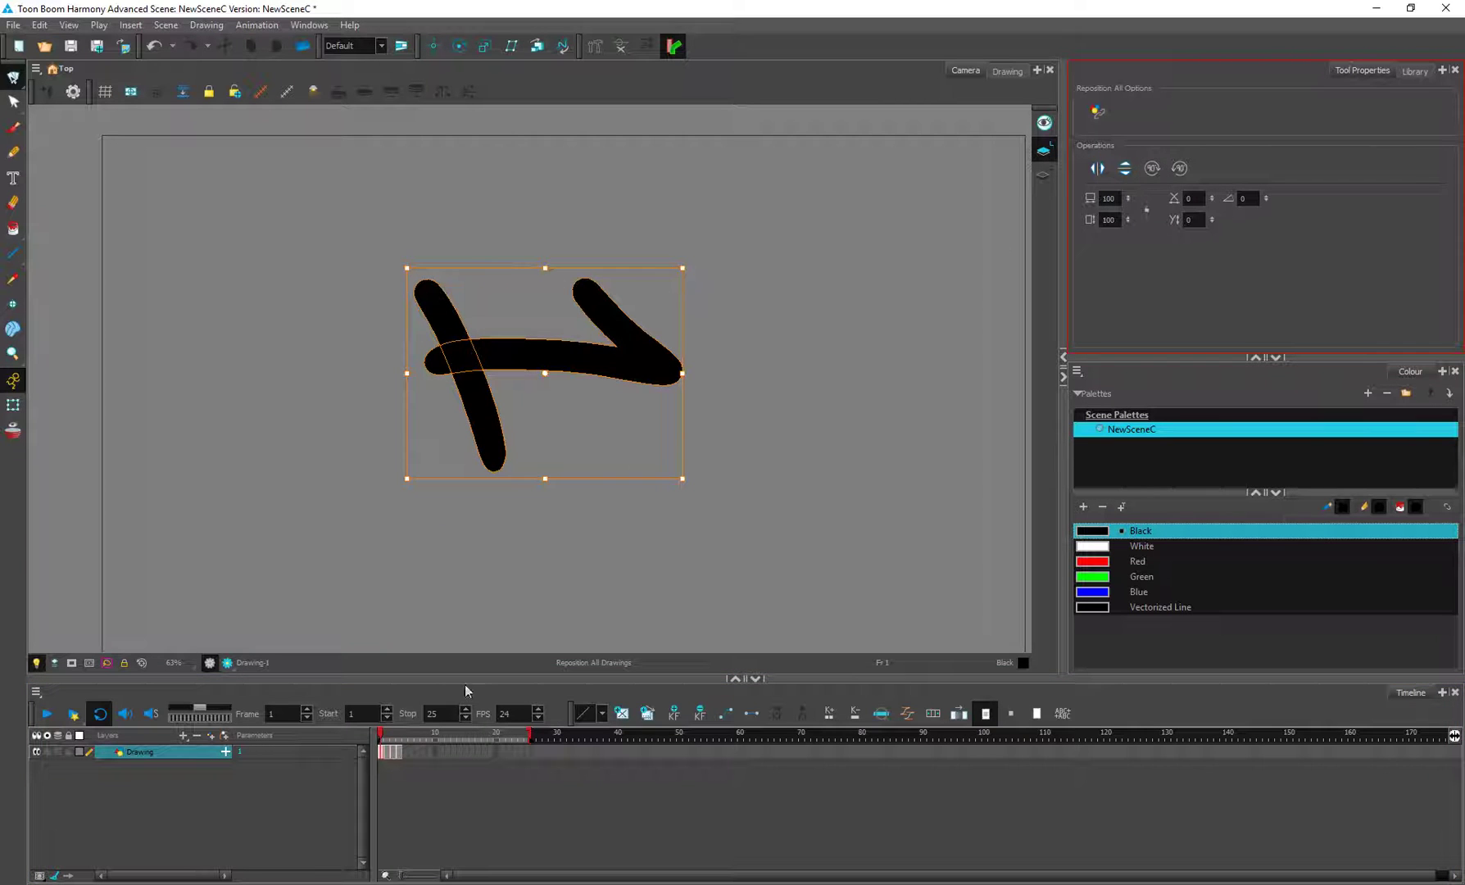
{"action": "left_click", "coordinate": [396, 738]}
{"action": "left_click_drag", "start_coordinate": [395, 739], "coordinate": [375, 744]}
{"action": "left_click", "coordinate": [1179, 168]}
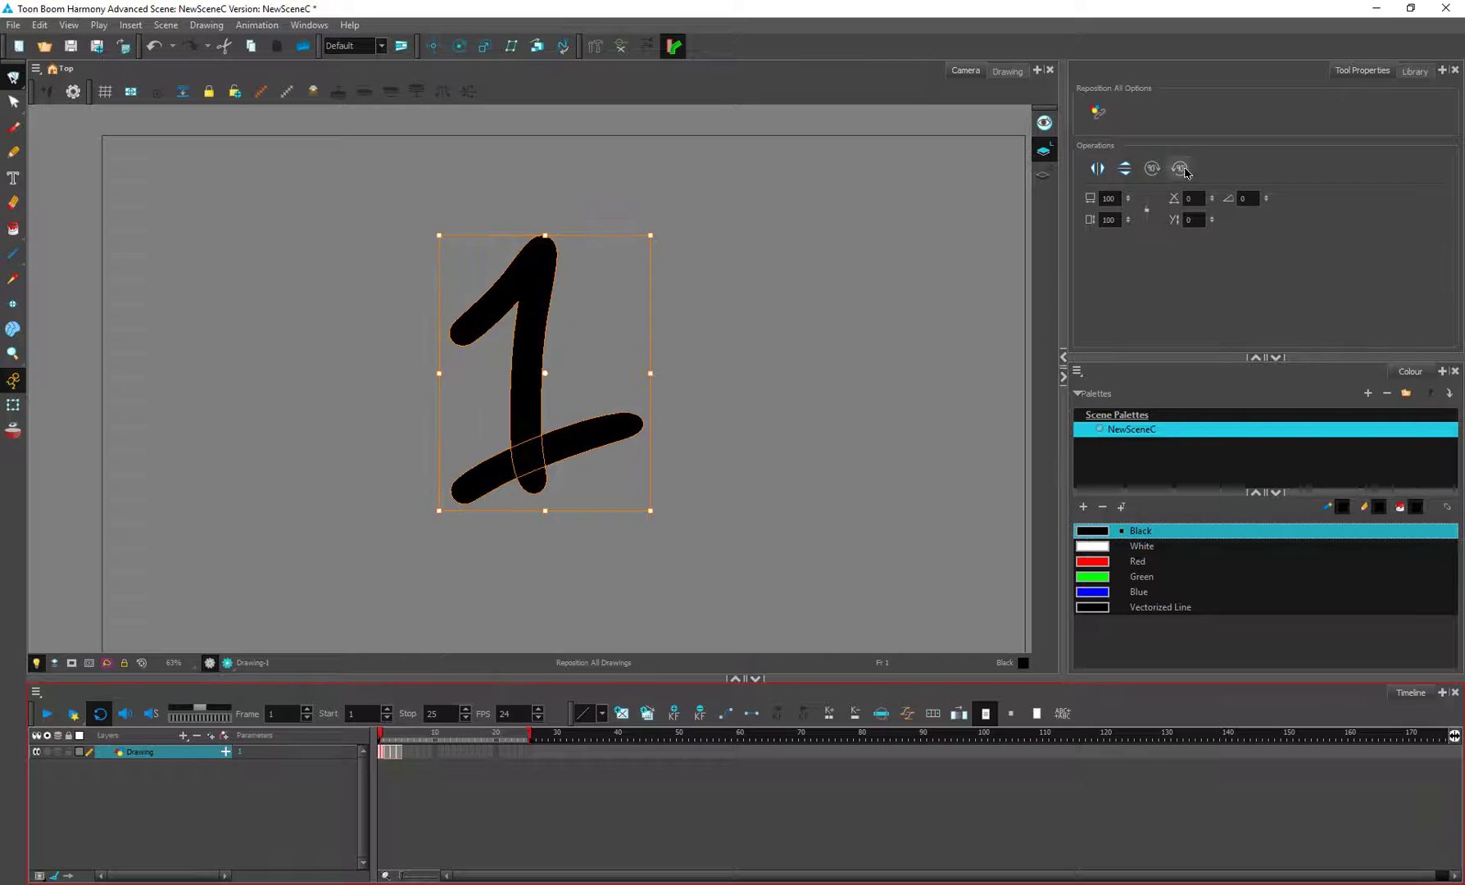
Step: Rotate all drawings counter-clockwise in 90-degree turns, check the turns on other frames, and undo every rotation
{"action": "left_click", "coordinate": [1179, 168]}
{"action": "left_click", "coordinate": [401, 730]}
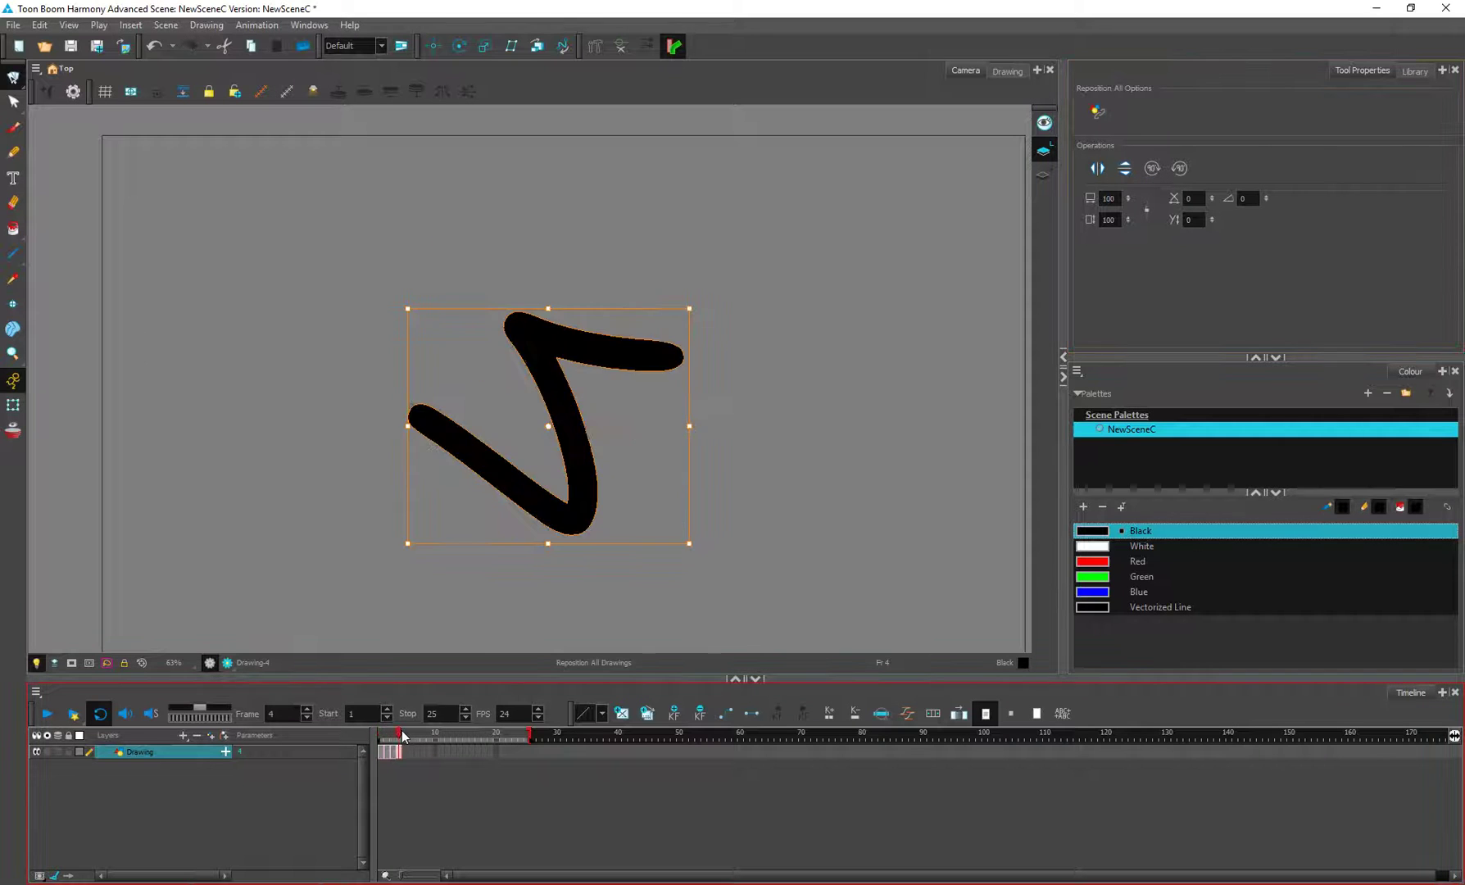
{"action": "left_click_drag", "start_coordinate": [401, 730], "coordinate": [354, 735]}
{"action": "key", "text": "ctrl+z"}
{"action": "left_click", "coordinate": [1179, 168]}
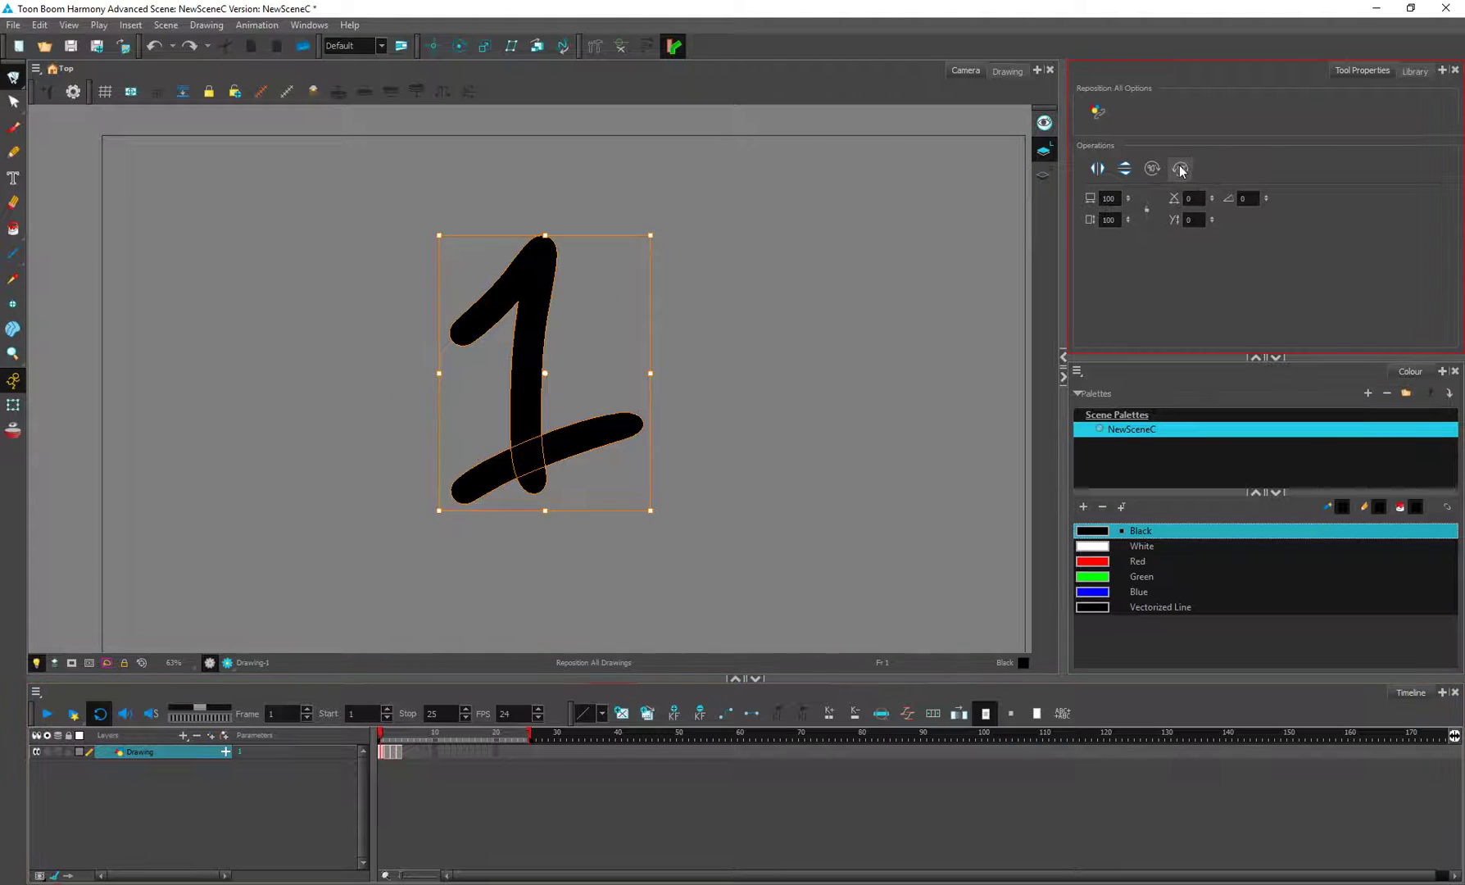
{"action": "left_click", "coordinate": [1179, 168]}
{"action": "left_click", "coordinate": [387, 734]}
{"action": "key", "text": "ctrl+z"}
{"action": "key", "text": "ctrl+z"}
{"action": "key", "text": "ctrl+z"}
{"action": "key", "text": "ctrl+z"}
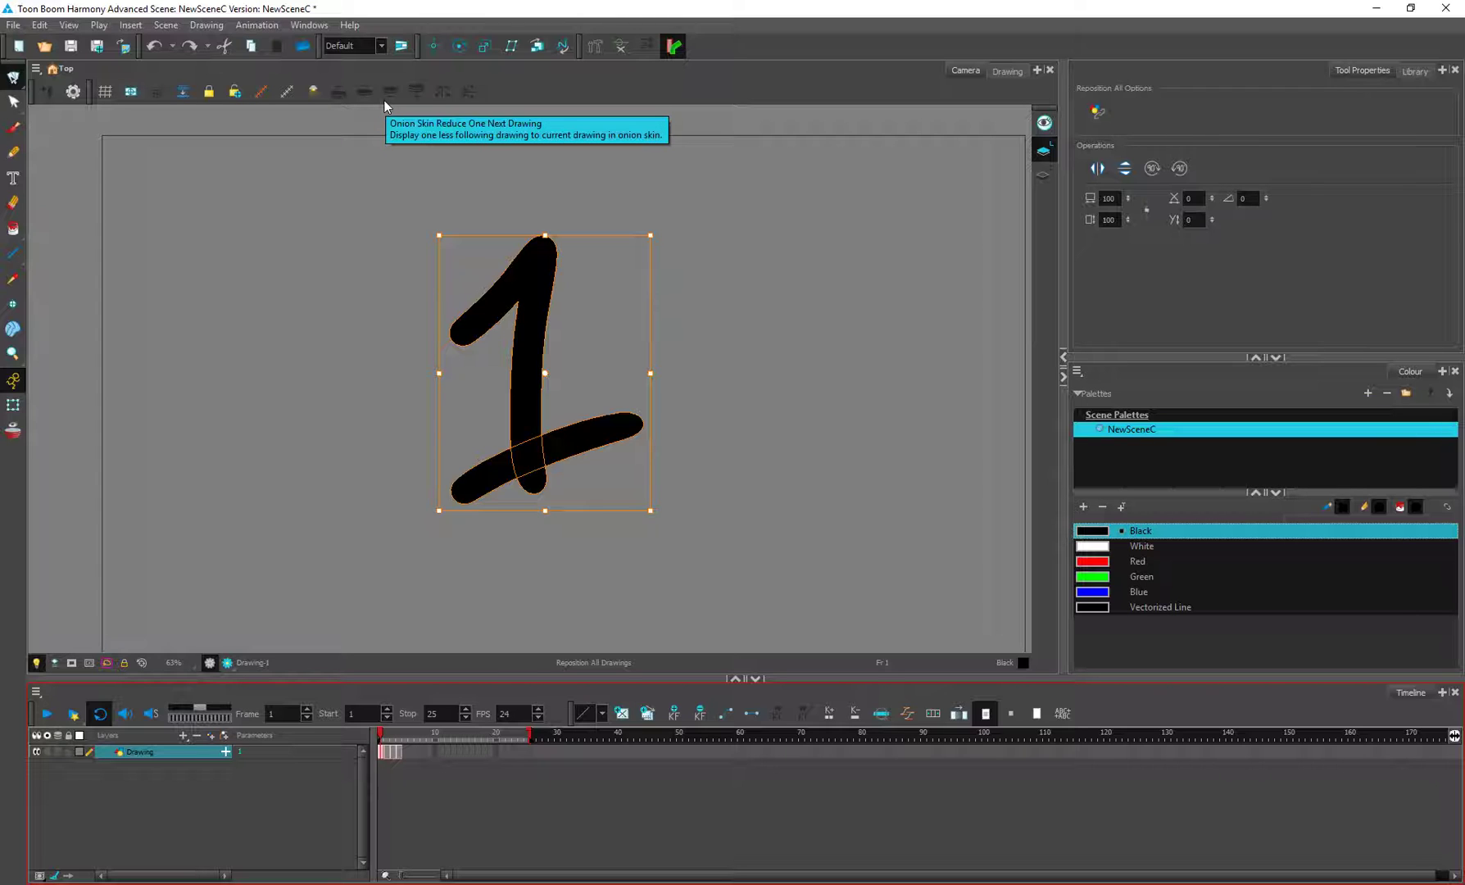
Step: Brush two tall, nearly vertical strokes to the right of the numeral 1 on frame 1
{"action": "left_click", "coordinate": [15, 79]}
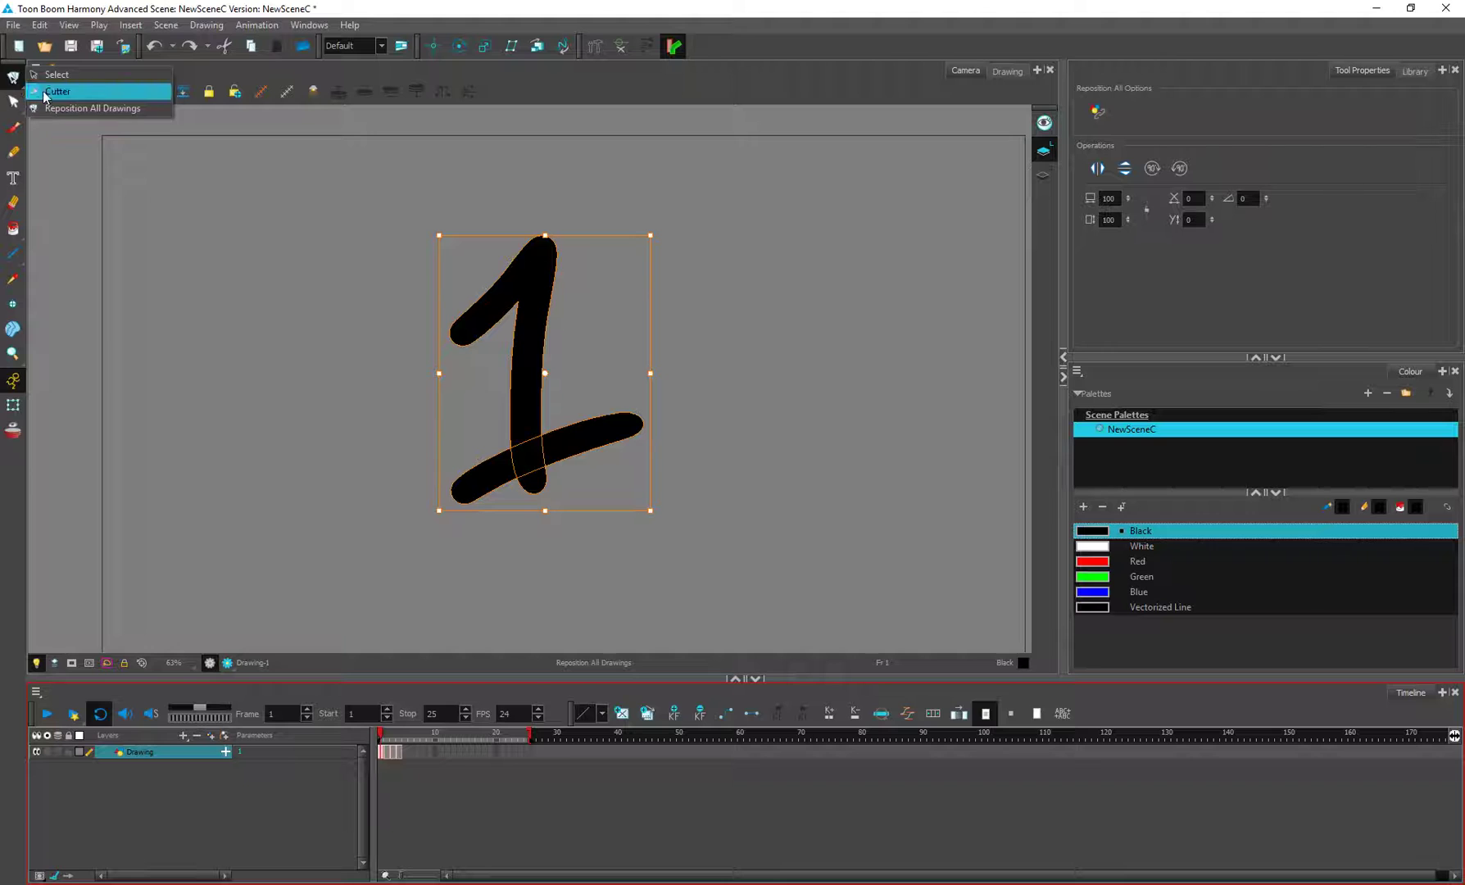
{"action": "left_click", "coordinate": [51, 75]}
{"action": "left_click", "coordinate": [14, 128]}
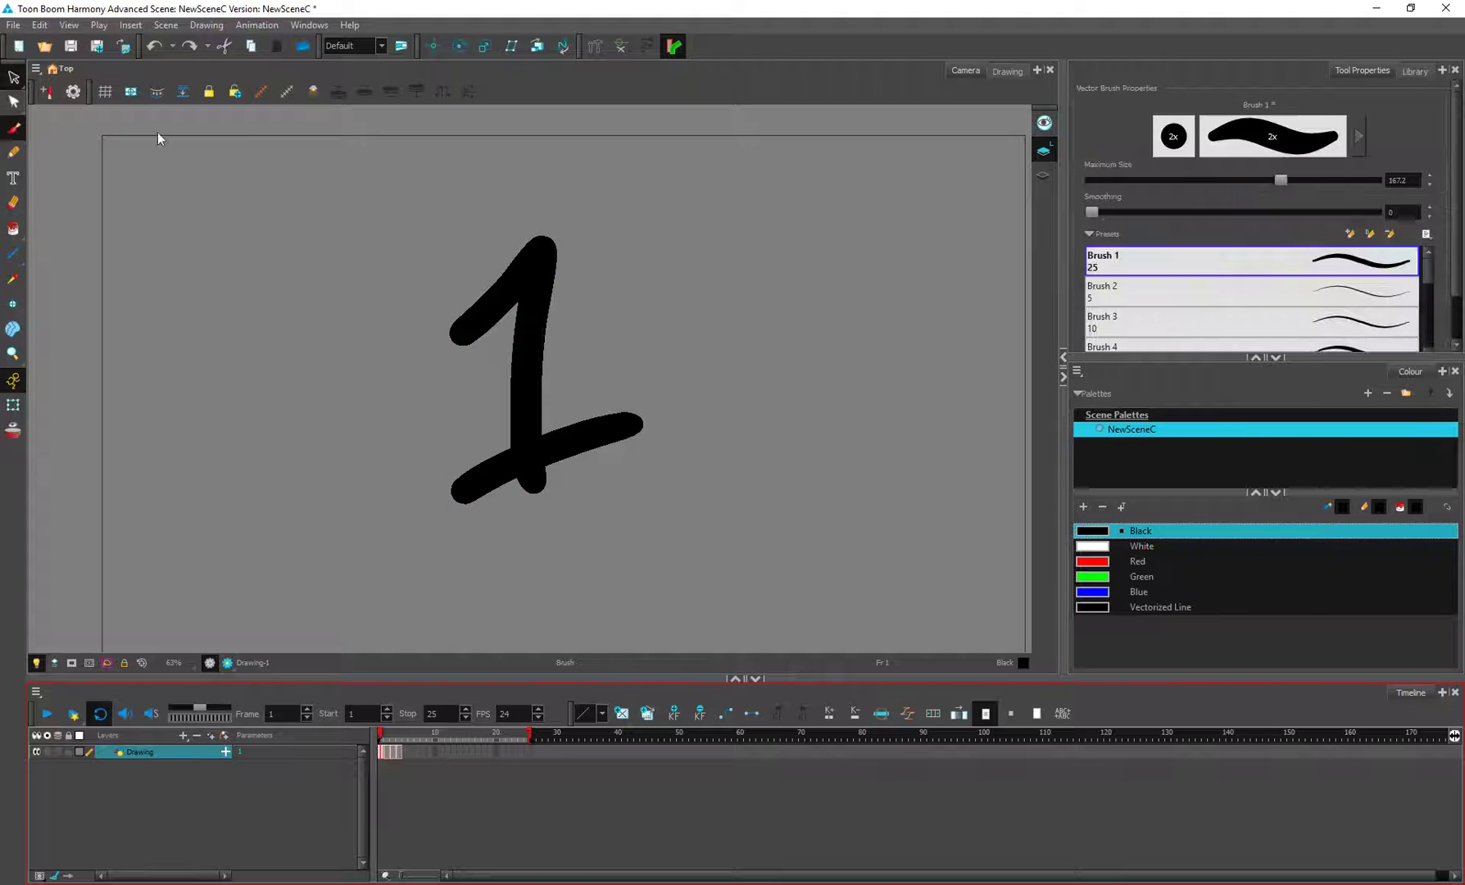
{"action": "left_click_drag", "start_coordinate": [811, 190], "coordinate": [752, 606]}
{"action": "mouse_move", "coordinate": [919, 203]}
{"action": "left_mouse_down"}
{"action": "mouse_move", "coordinate": [894, 270]}
{"action": "mouse_move", "coordinate": [870, 547]}
{"action": "left_mouse_up"}
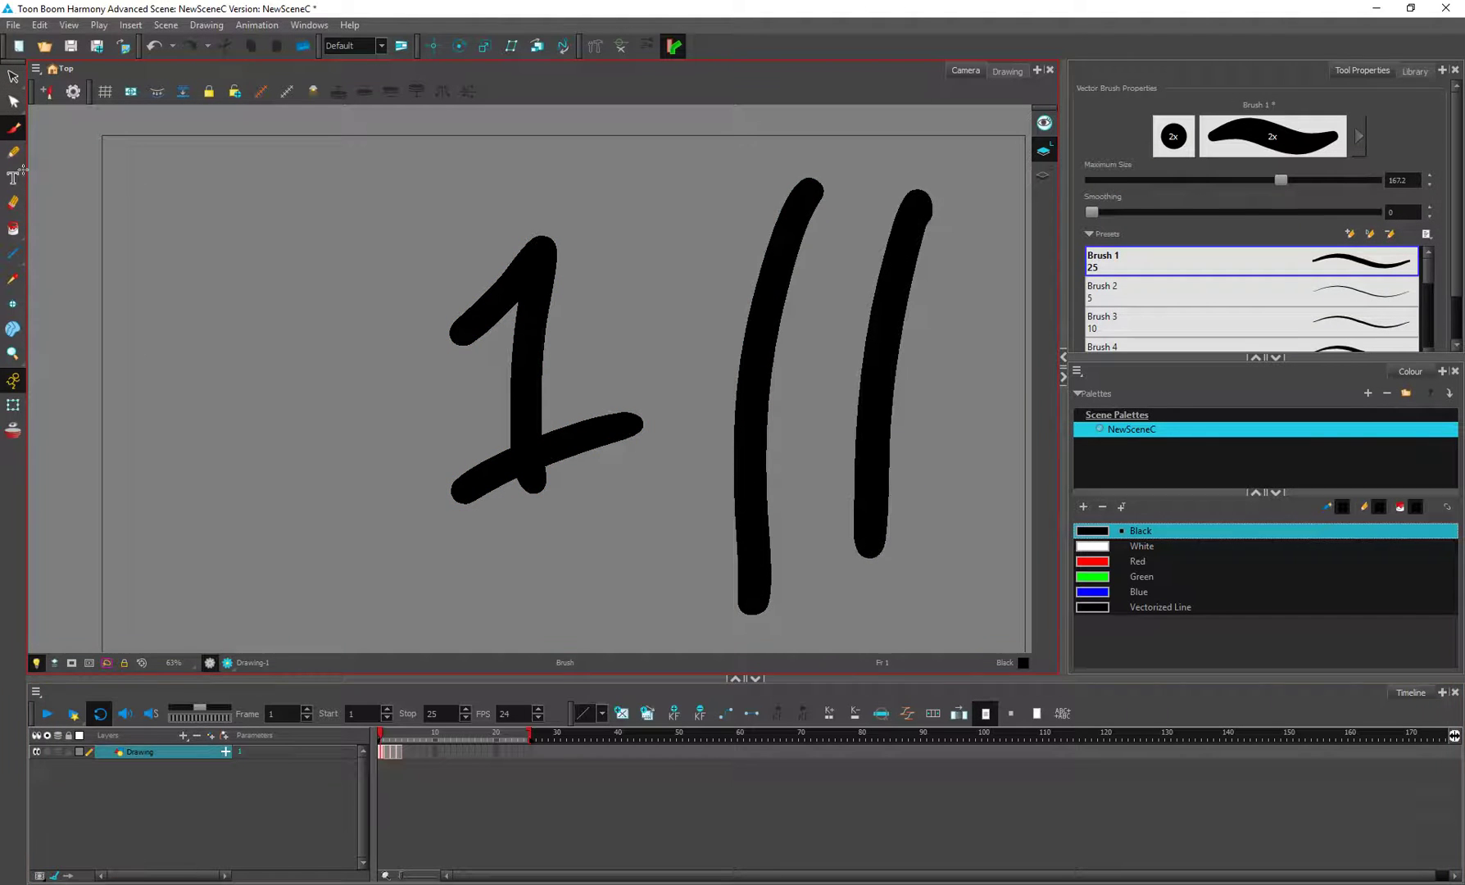
Step: Select the whole frame 1 drawing with Reposition All Drawings and undo the two tall brush strokes
{"action": "left_click", "coordinate": [14, 78]}
{"action": "left_click", "coordinate": [14, 78]}
{"action": "left_click", "coordinate": [66, 109]}
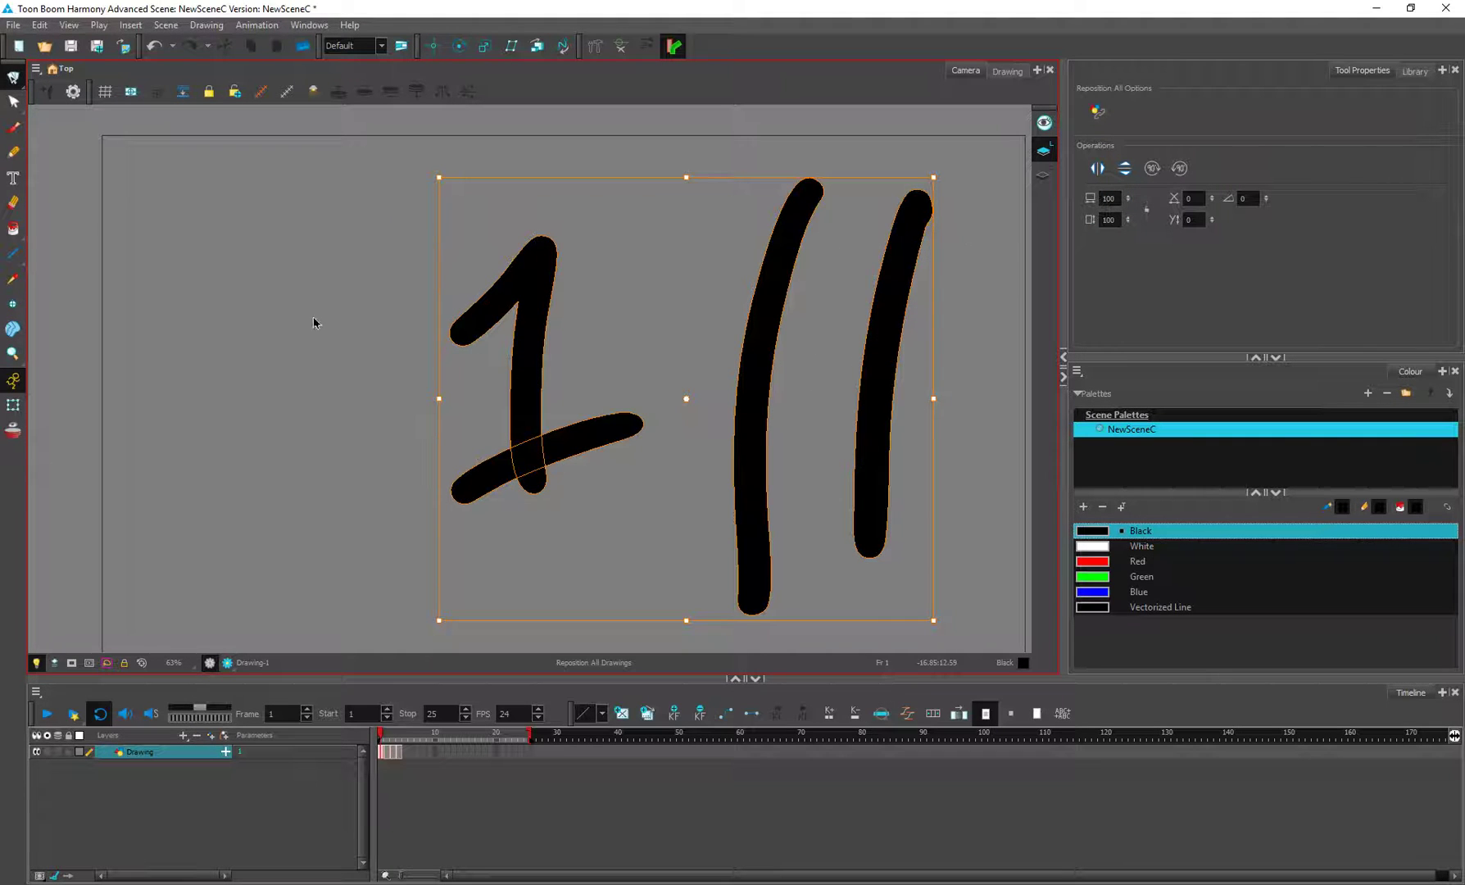
{"action": "key", "text": "ctrl+z"}
{"action": "key", "text": "ctrl+z"}
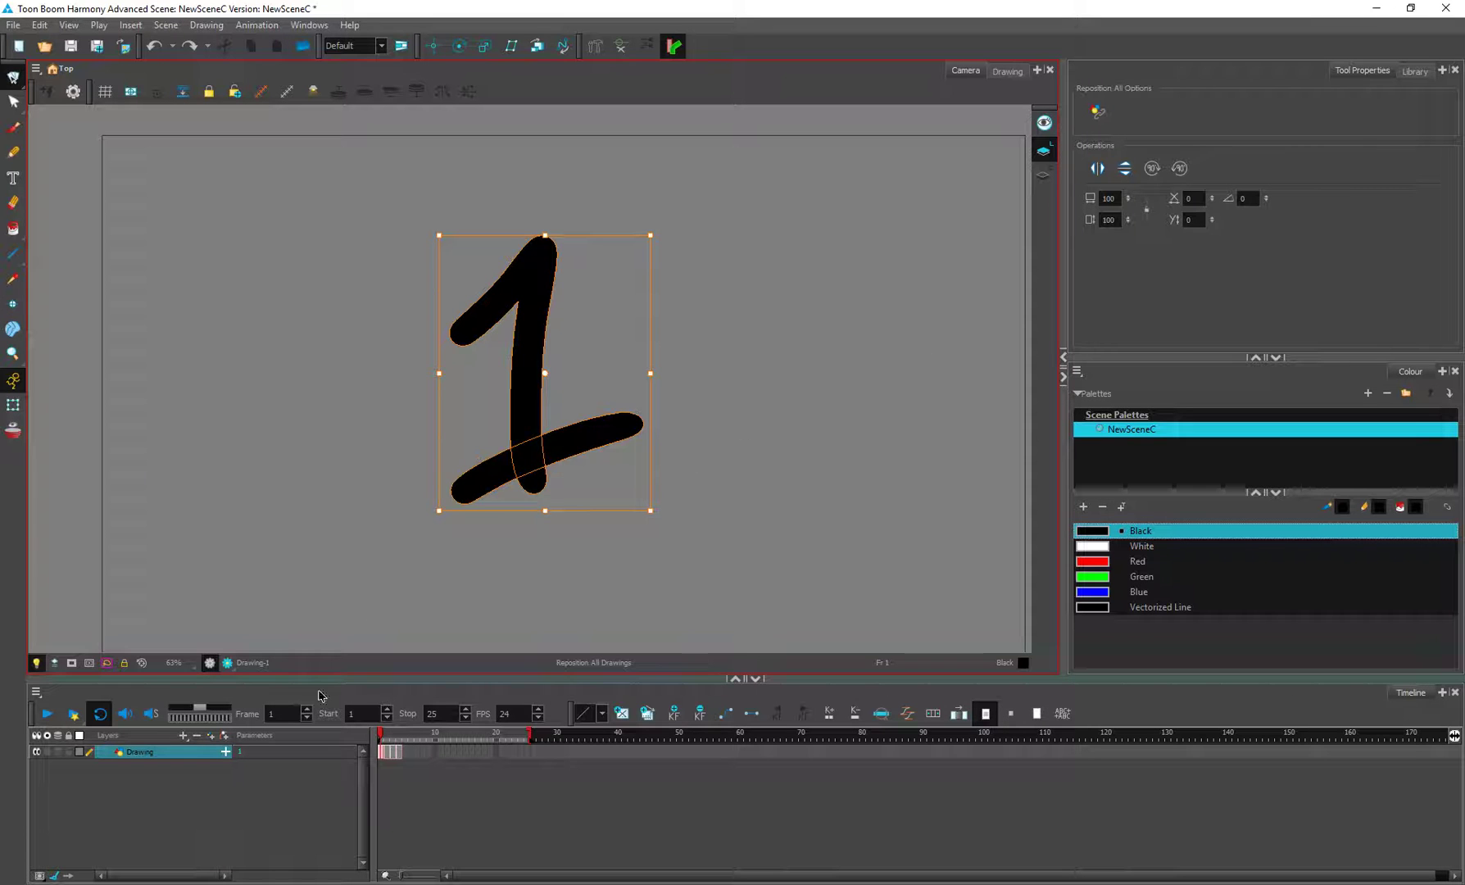
Step: Try moving all drawings from frame 2 past the camera frame's upper-right corner, and return to frame 1
{"action": "left_click", "coordinate": [387, 755]}
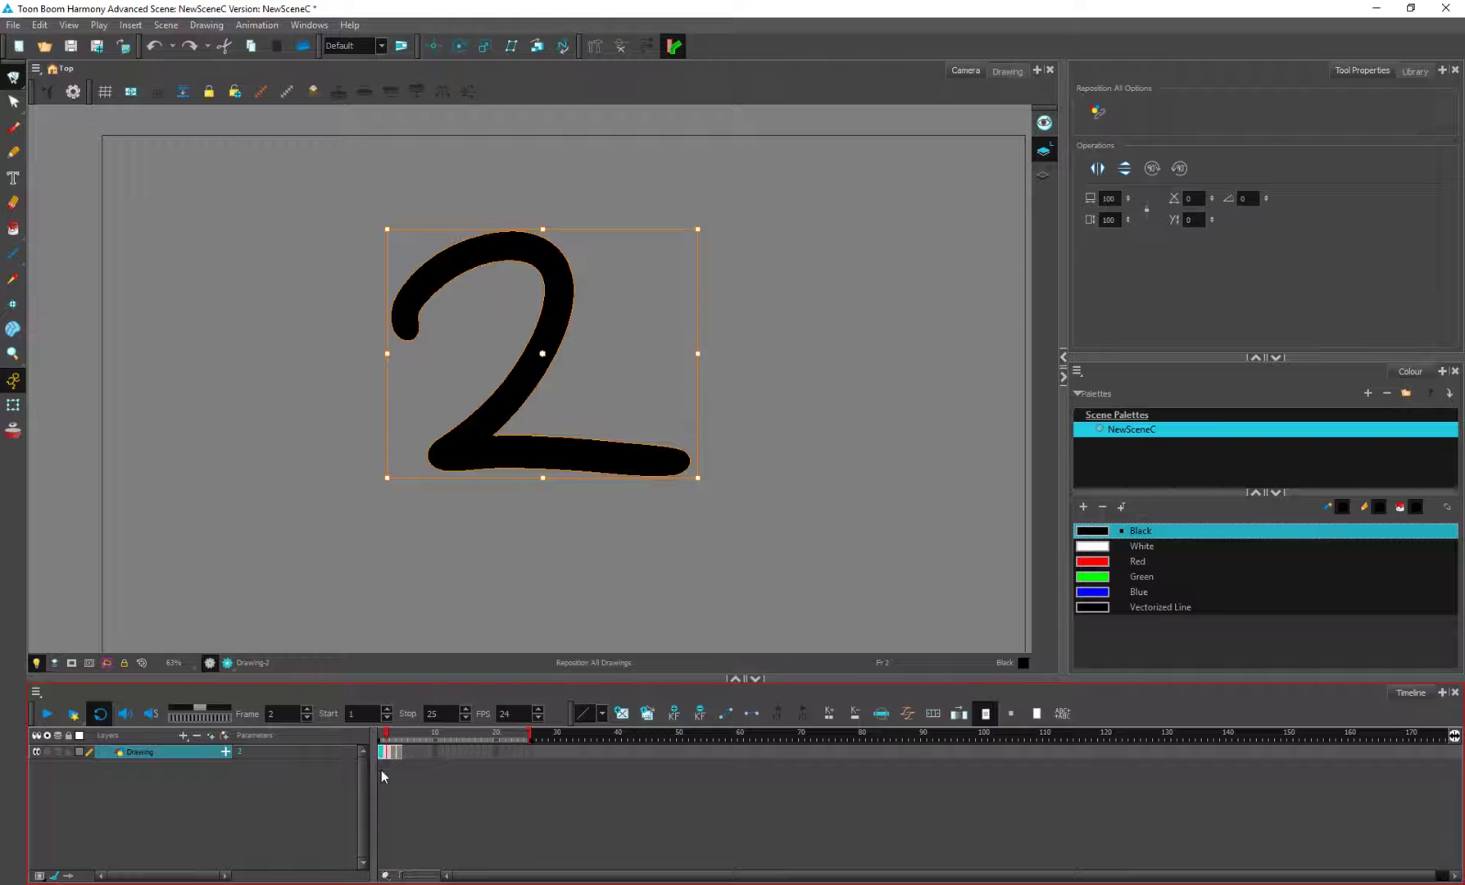
{"action": "left_click_drag", "start_coordinate": [536, 390], "coordinate": [918, 199]}
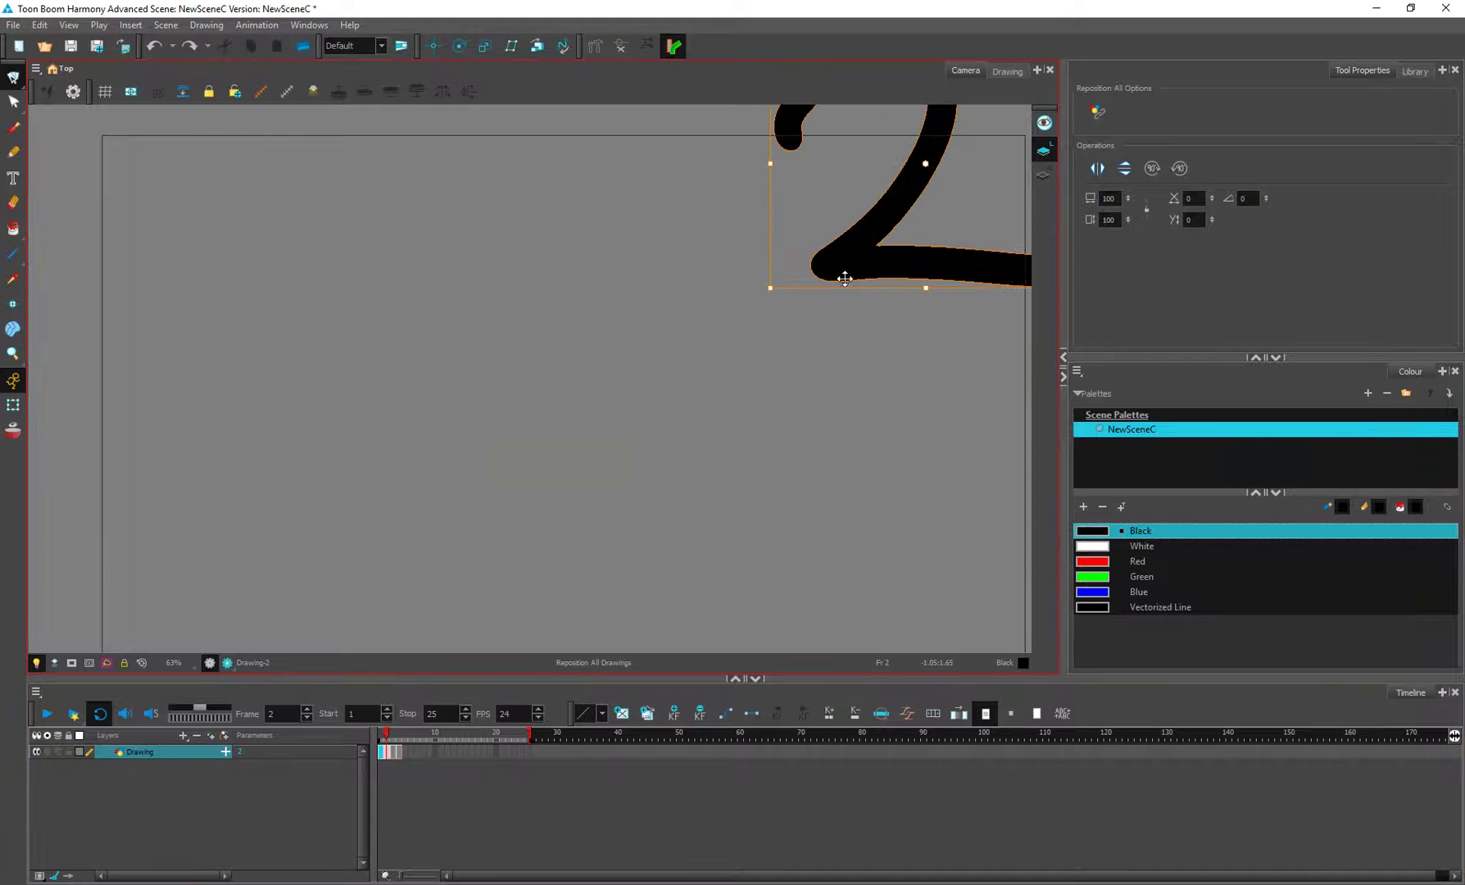
{"action": "mouse_move", "coordinate": [385, 726]}
{"action": "left_mouse_down"}
{"action": "mouse_move", "coordinate": [407, 727]}
{"action": "mouse_move", "coordinate": [380, 732]}
{"action": "left_mouse_up"}
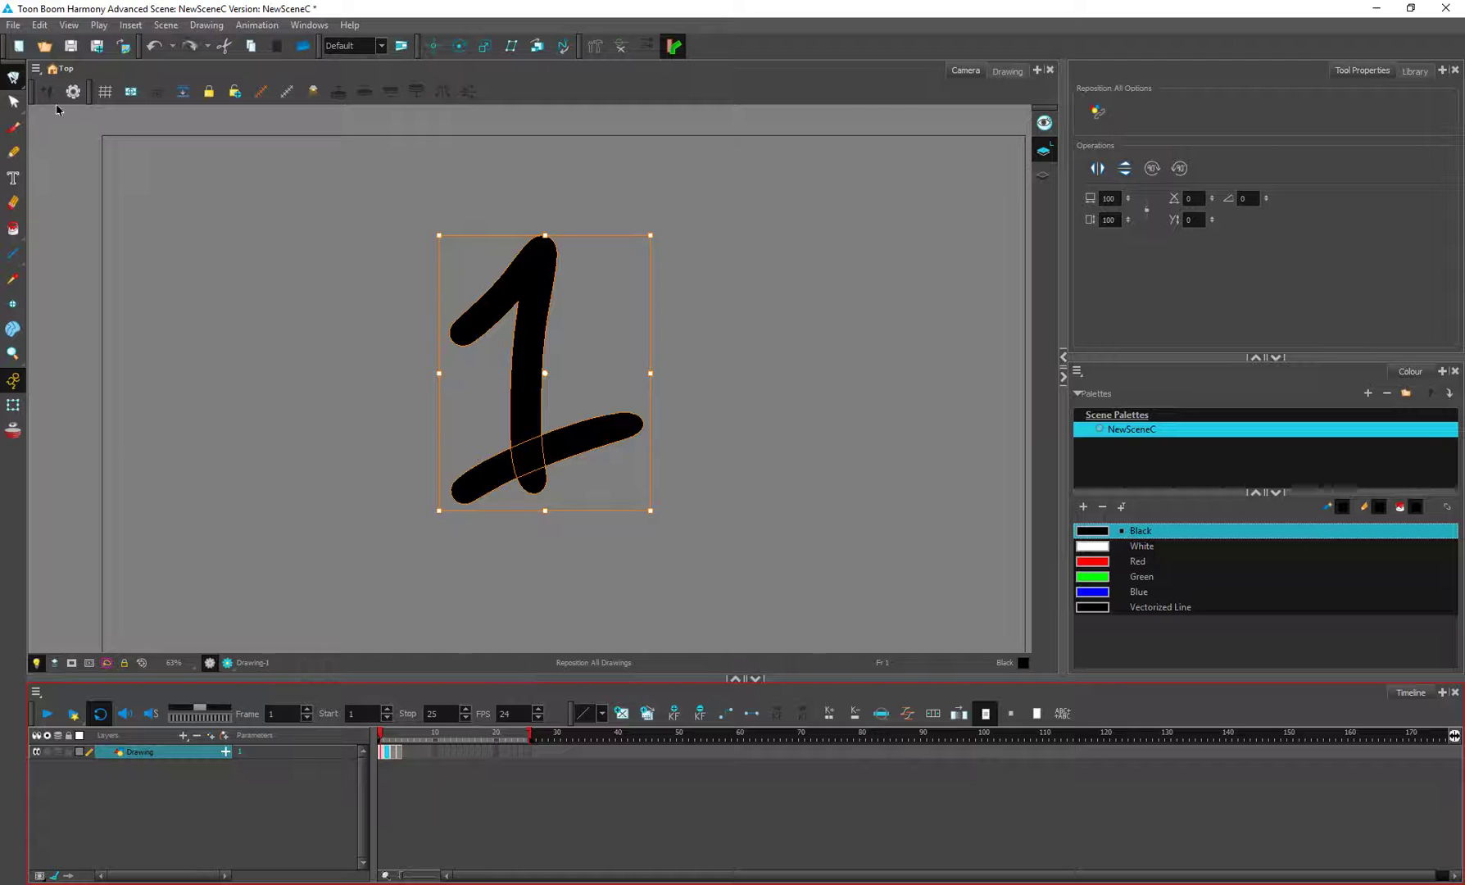
Step: Switch to the Pencil tool and review its presets and drawing options down to Auto Close Gap
{"action": "left_click", "coordinate": [13, 77]}
{"action": "left_click", "coordinate": [57, 74]}
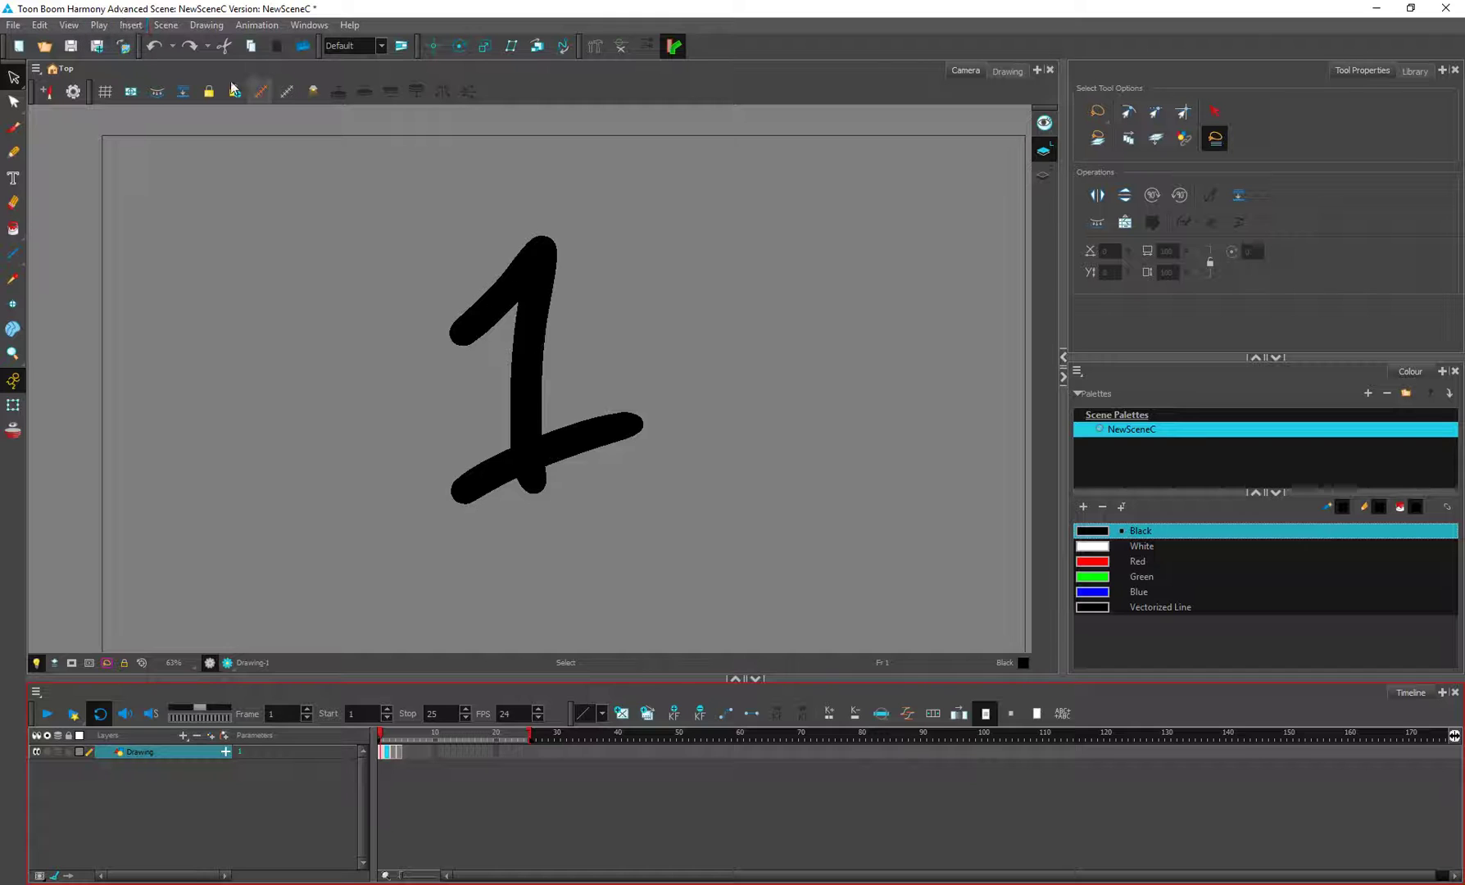
{"action": "left_click", "coordinate": [16, 130]}
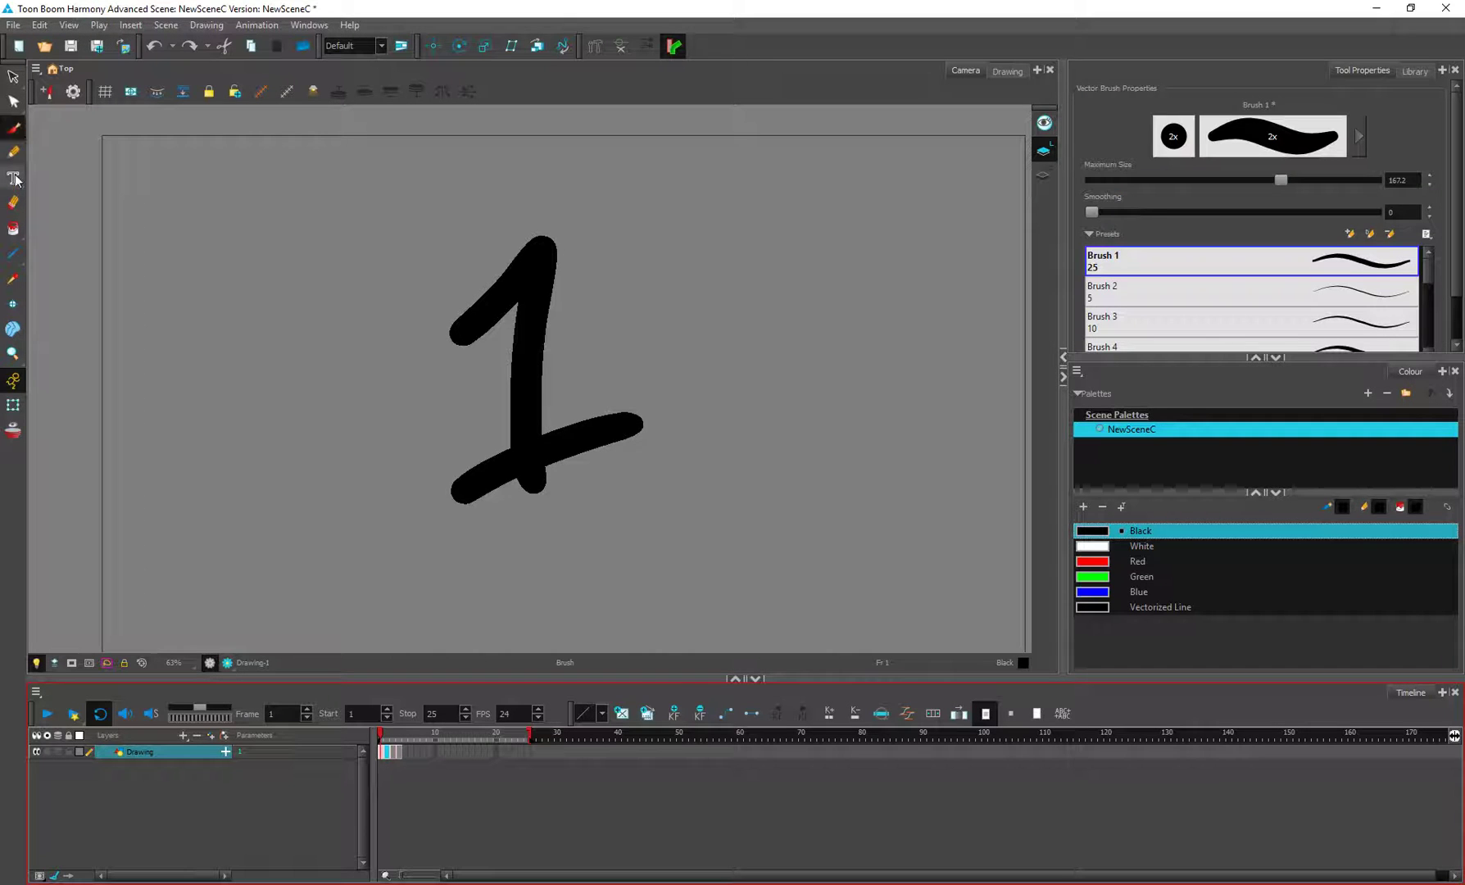
{"action": "left_click", "coordinate": [14, 153]}
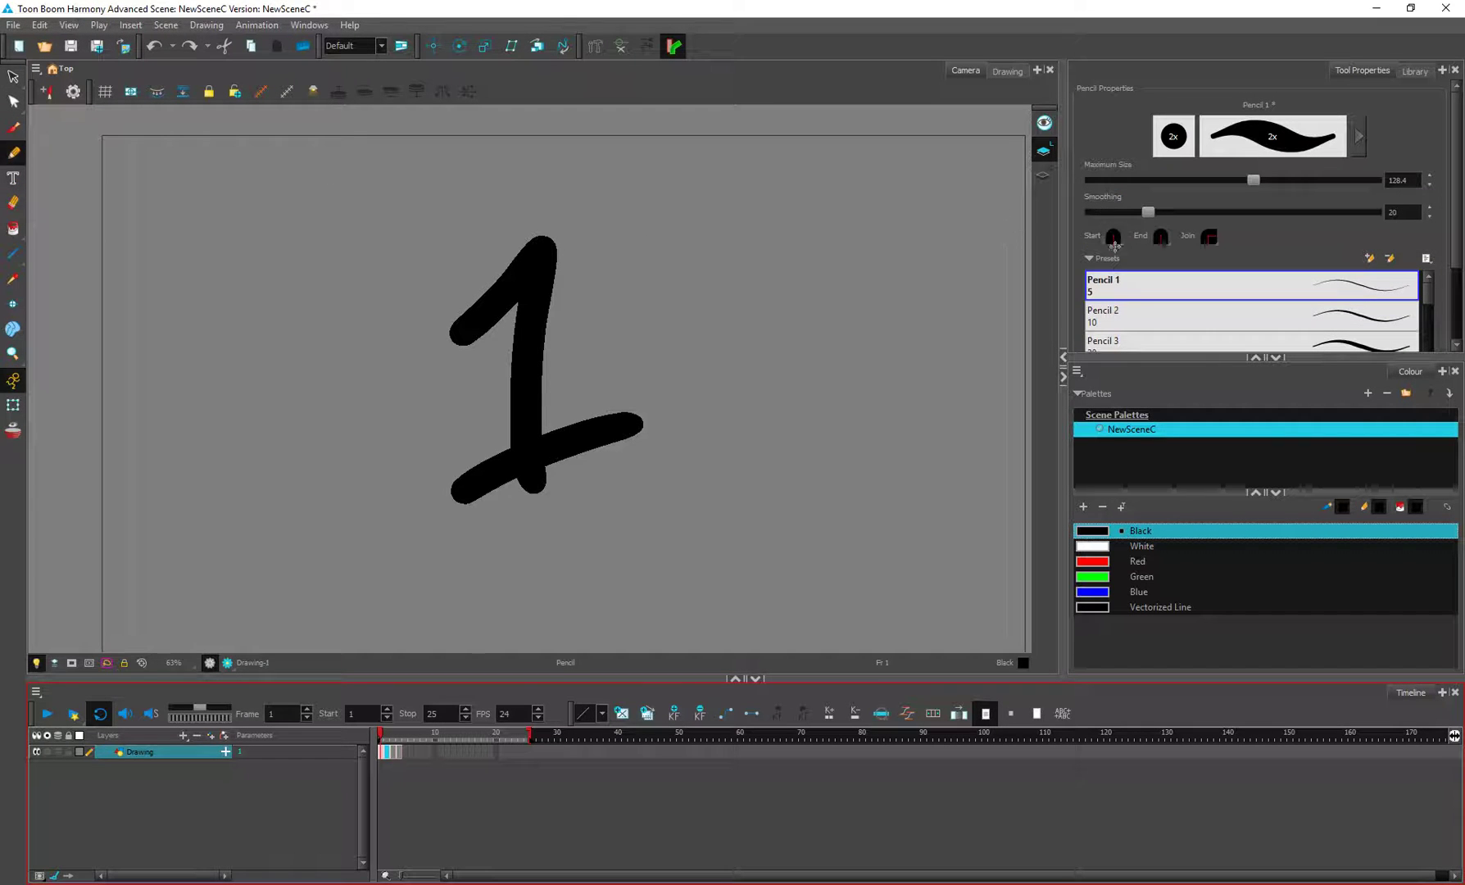
{"action": "scroll", "coordinate": [1424, 283], "scroll_direction": "down", "scroll_amount": 5}
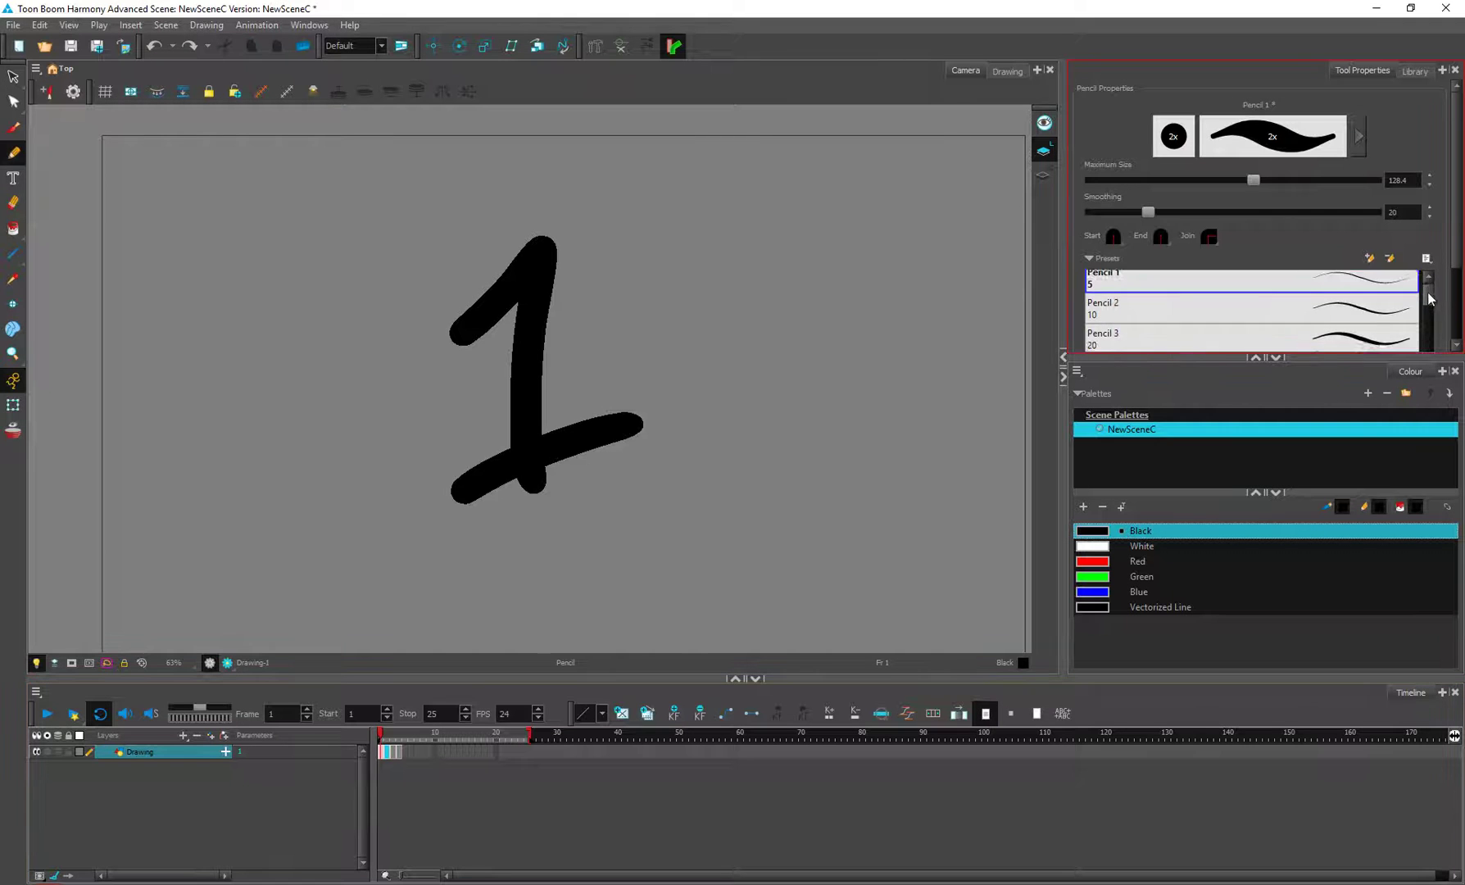
{"action": "scroll", "coordinate": [1453, 277], "scroll_direction": "down", "scroll_amount": 2}
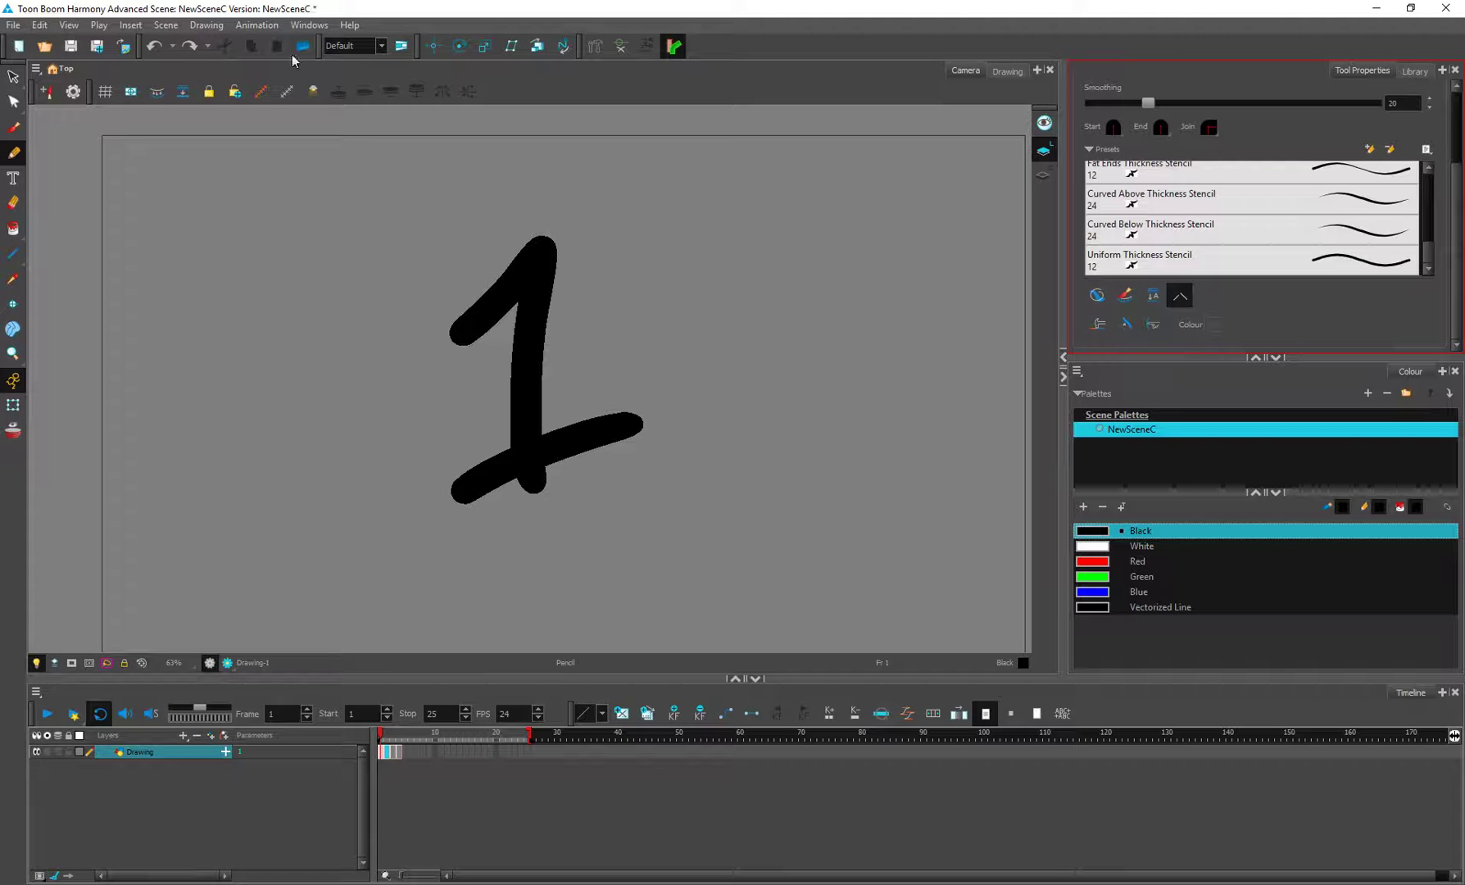
Step: Undo the trial pencil loop drawn on Line Art and redraw a nearly closed loop on Colour Art, up and right of the numeral 1
{"action": "mouse_move", "coordinate": [721, 265]}
{"action": "left_mouse_down"}
{"action": "mouse_move", "coordinate": [859, 179]}
{"action": "mouse_move", "coordinate": [875, 315]}
{"action": "mouse_move", "coordinate": [744, 295]}
{"action": "left_mouse_up"}
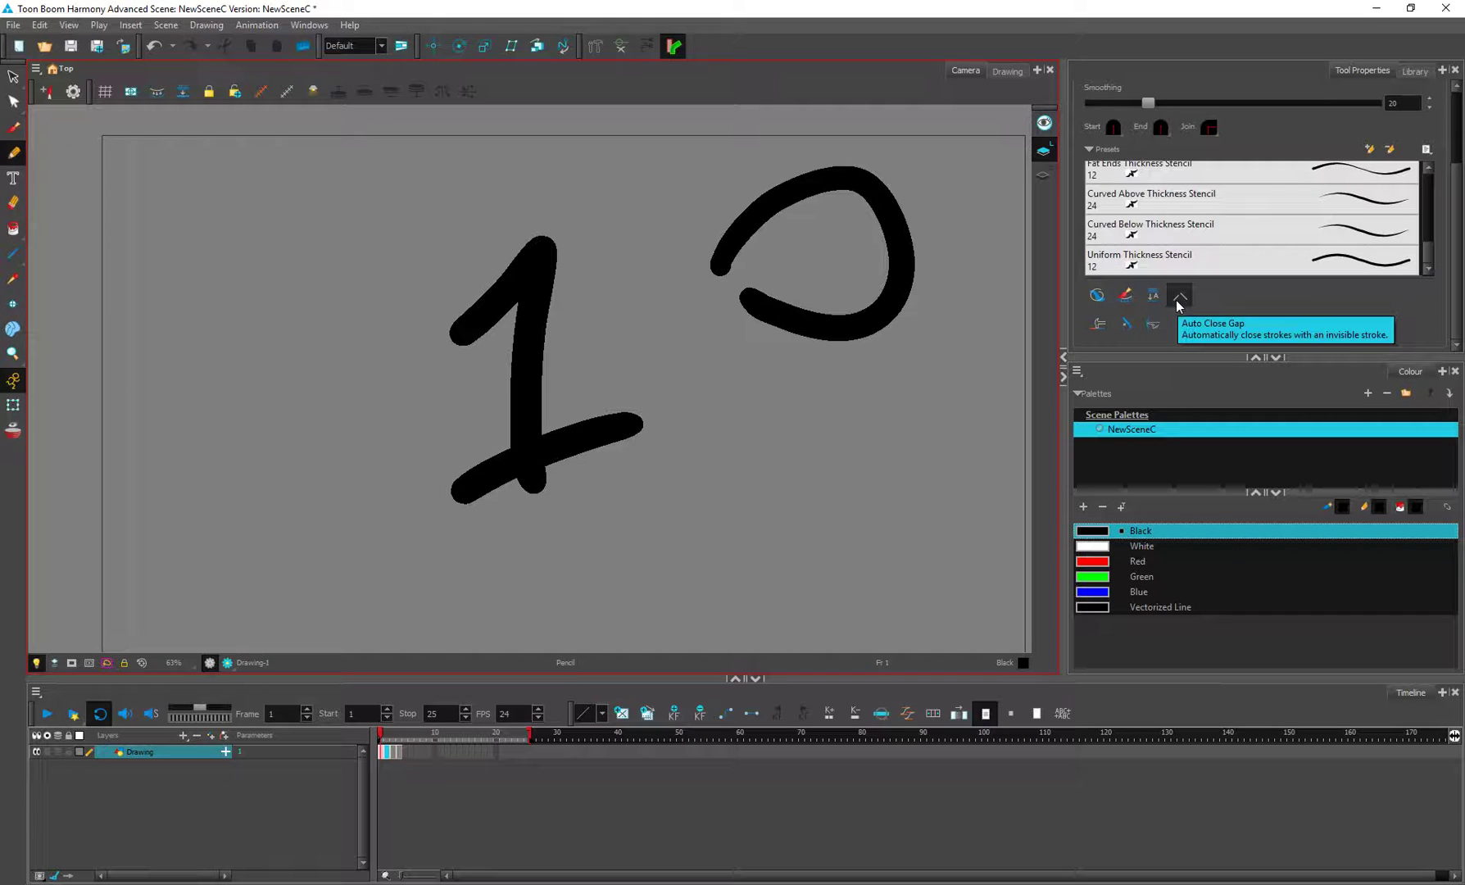
{"action": "left_click", "coordinate": [1045, 175]}
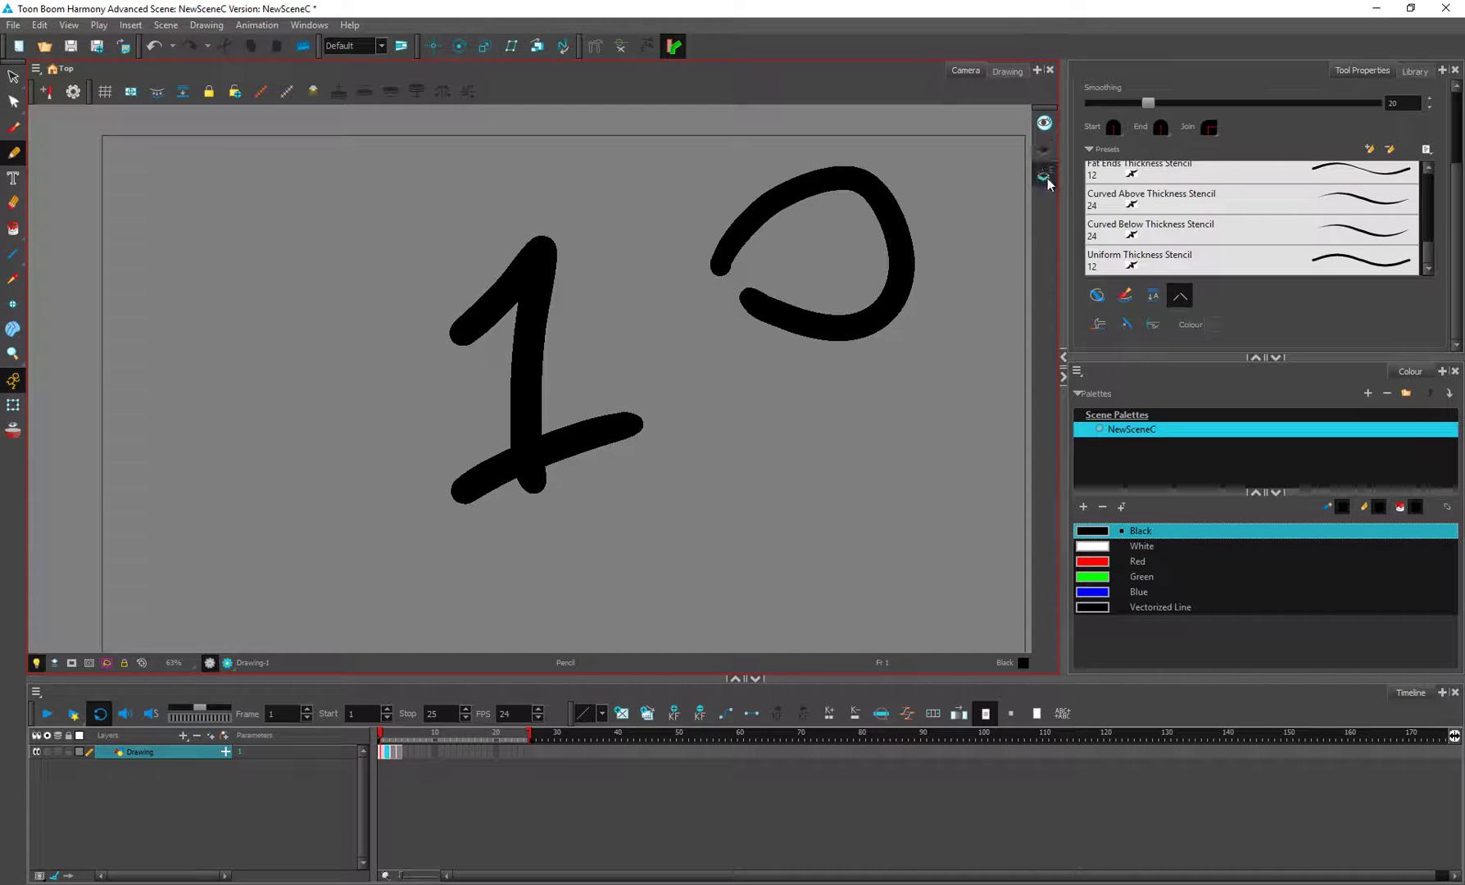
{"action": "key", "text": "ctrl+z"}
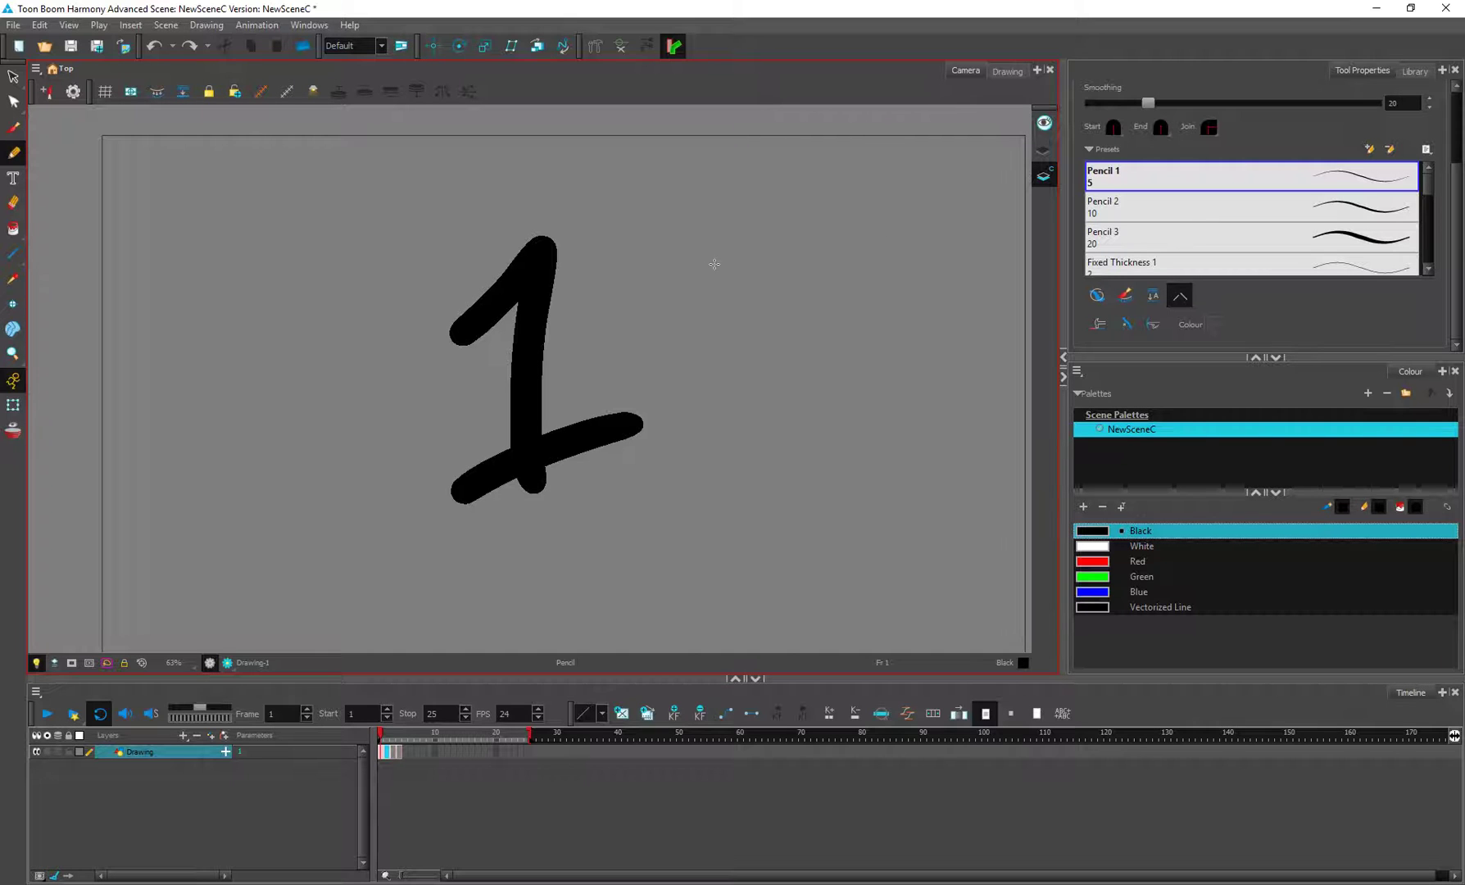
{"action": "mouse_move", "coordinate": [741, 267]}
{"action": "left_mouse_down"}
{"action": "mouse_move", "coordinate": [767, 173]}
{"action": "mouse_move", "coordinate": [845, 171]}
{"action": "mouse_move", "coordinate": [880, 238]}
{"action": "mouse_move", "coordinate": [856, 295]}
{"action": "mouse_move", "coordinate": [767, 291]}
{"action": "left_mouse_up"}
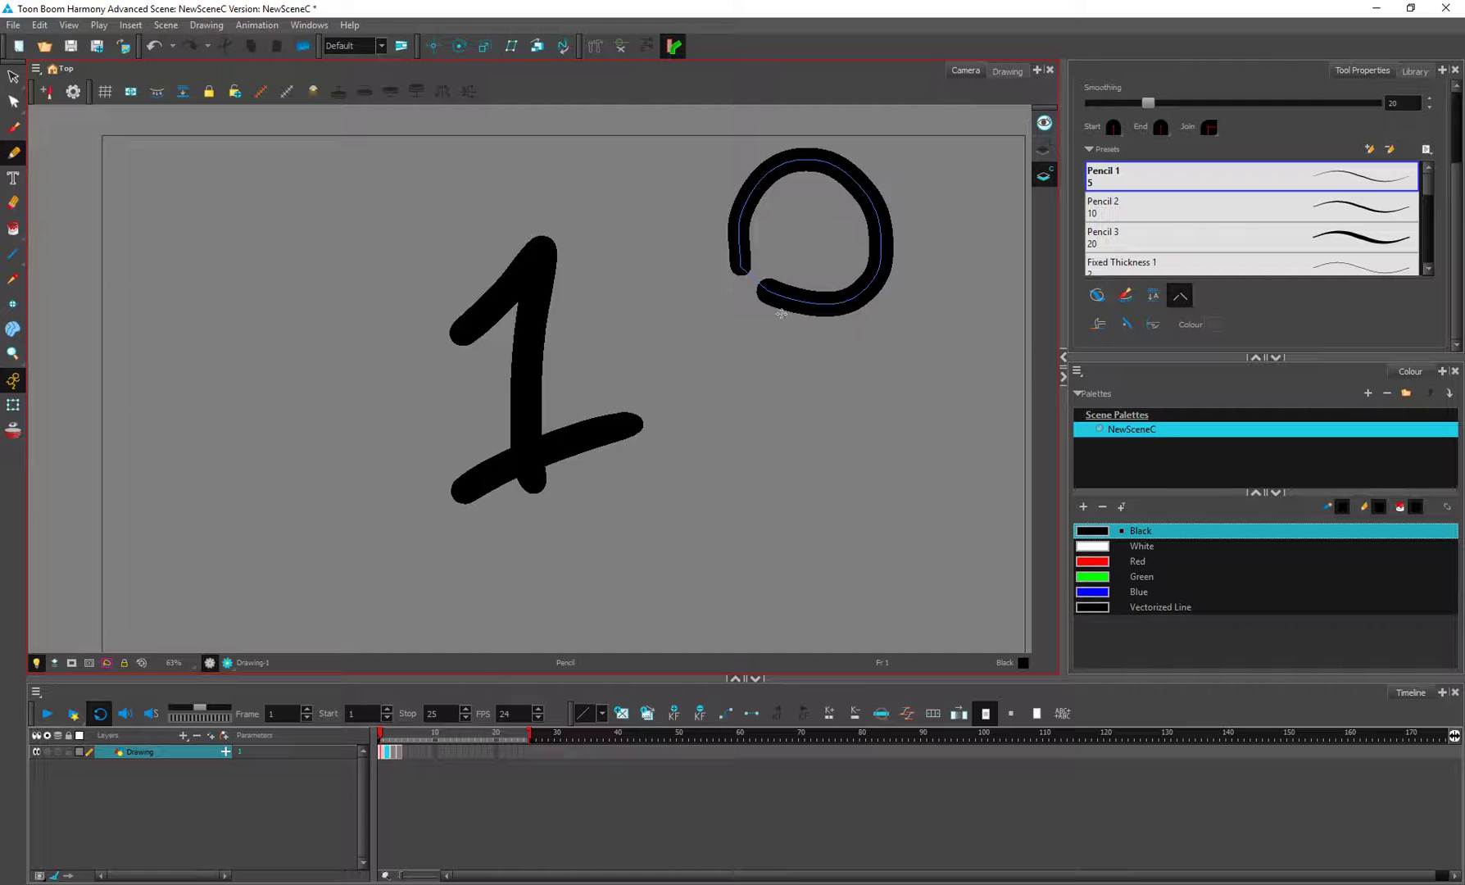
Step: Fill the inside of the nearly closed black loop with Red using the Paint tool on Colour Art
{"action": "left_click", "coordinate": [13, 228]}
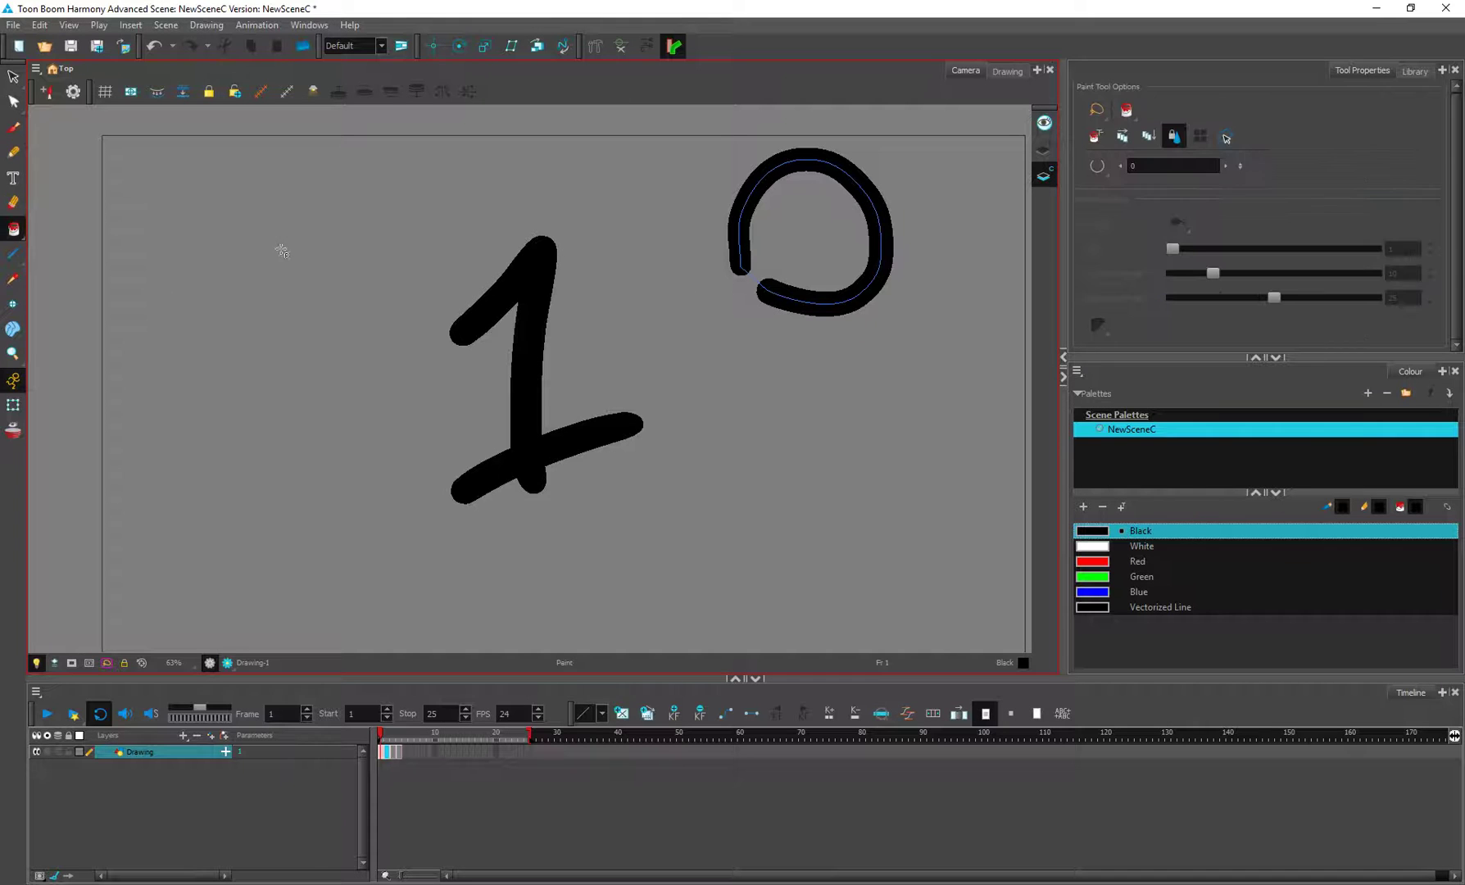
{"action": "left_click", "coordinate": [1111, 561]}
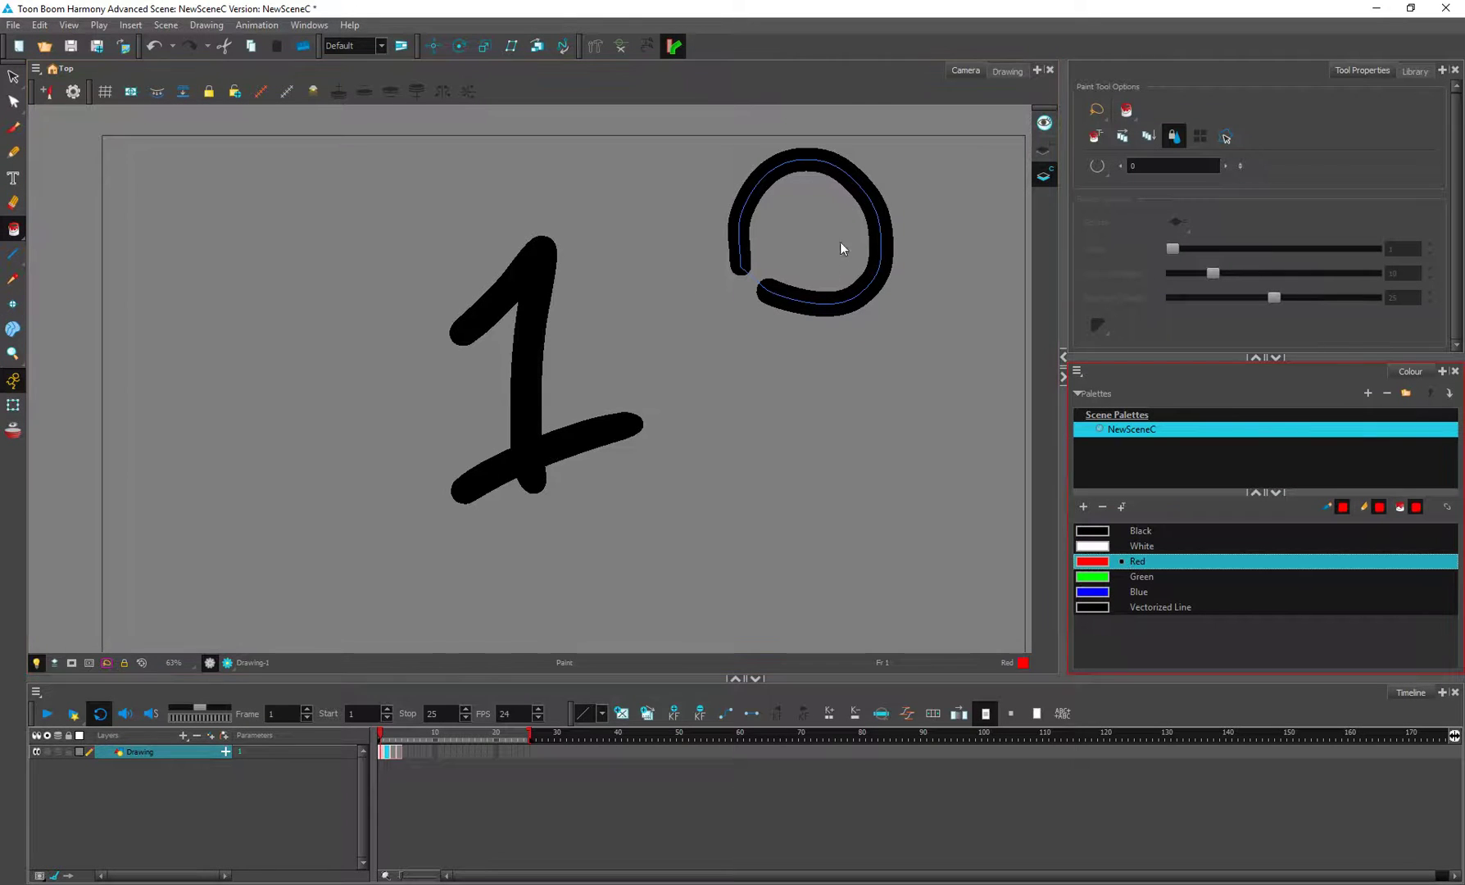
{"action": "left_click", "coordinate": [813, 236]}
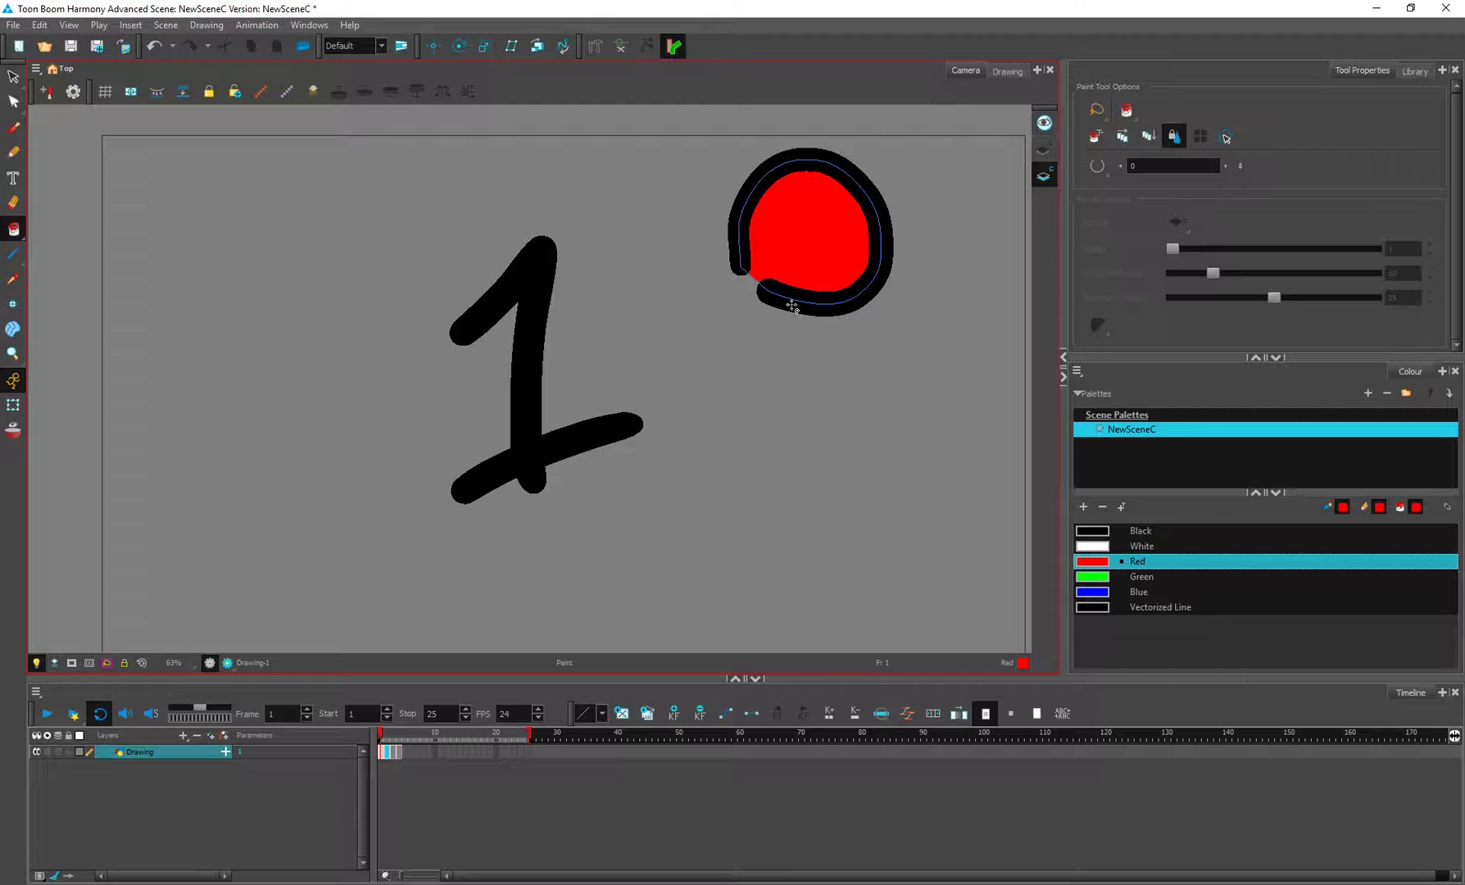
Step: Draw a nearly closed red pencil loop on Line Art, below the filled black loop
{"action": "left_click", "coordinate": [1047, 150]}
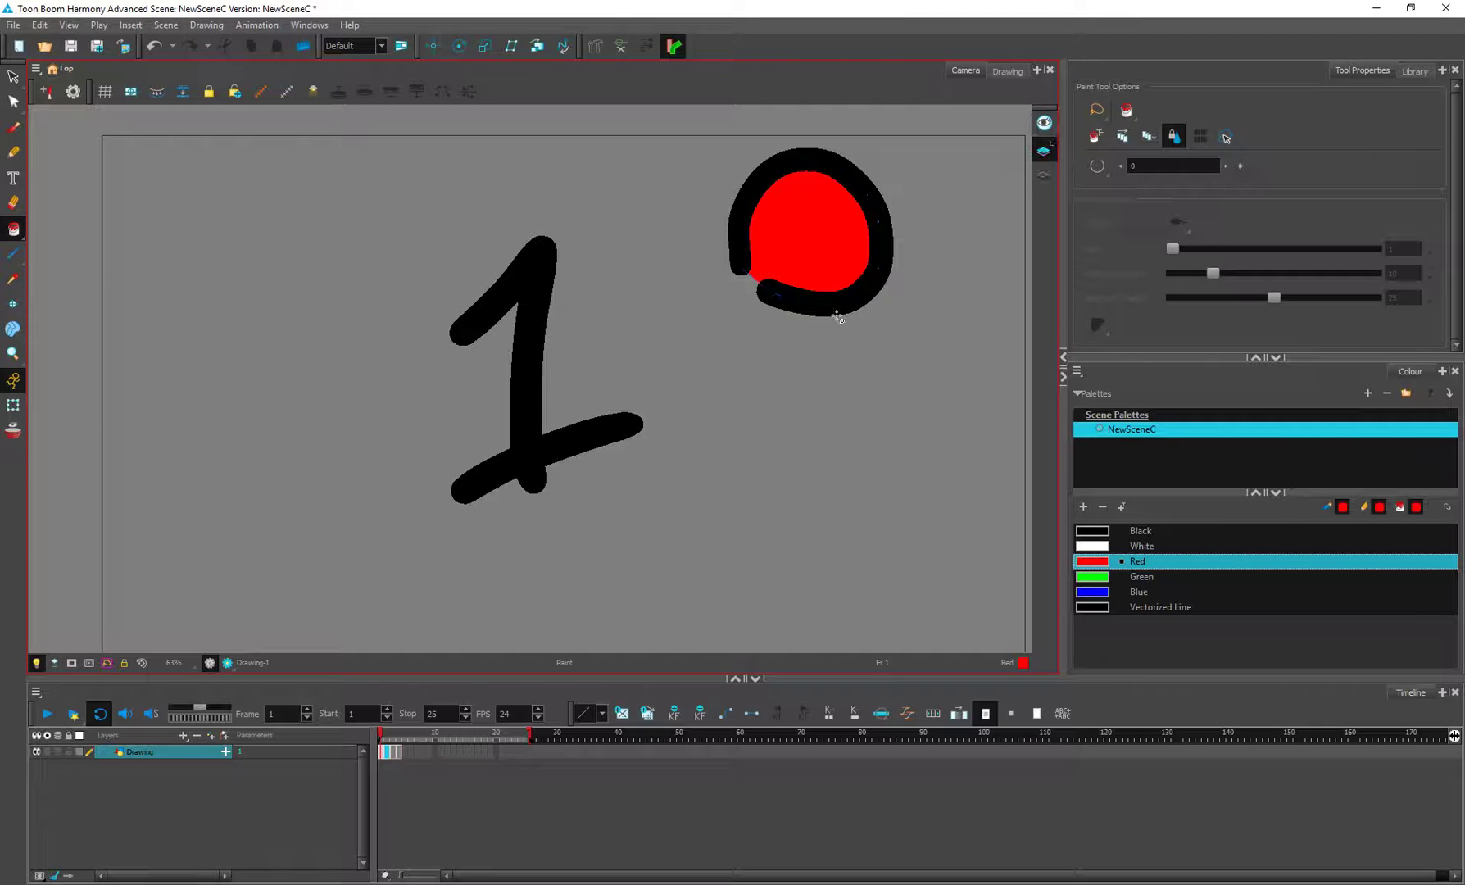
{"action": "left_click", "coordinate": [14, 153]}
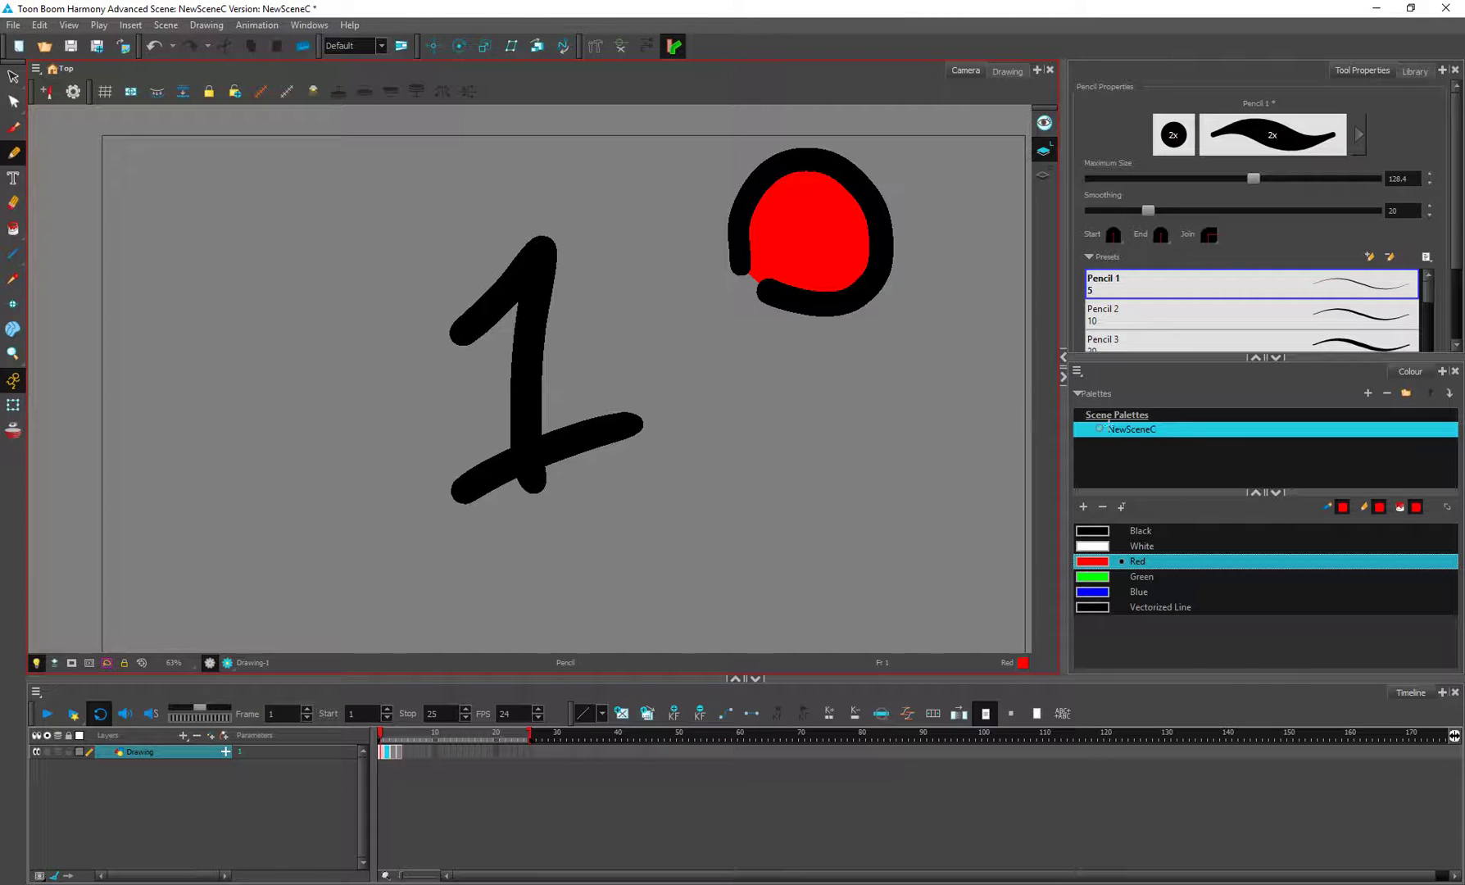
{"action": "left_click_drag", "start_coordinate": [1459, 260], "coordinate": [1460, 329]}
{"action": "left_click", "coordinate": [1275, 357]}
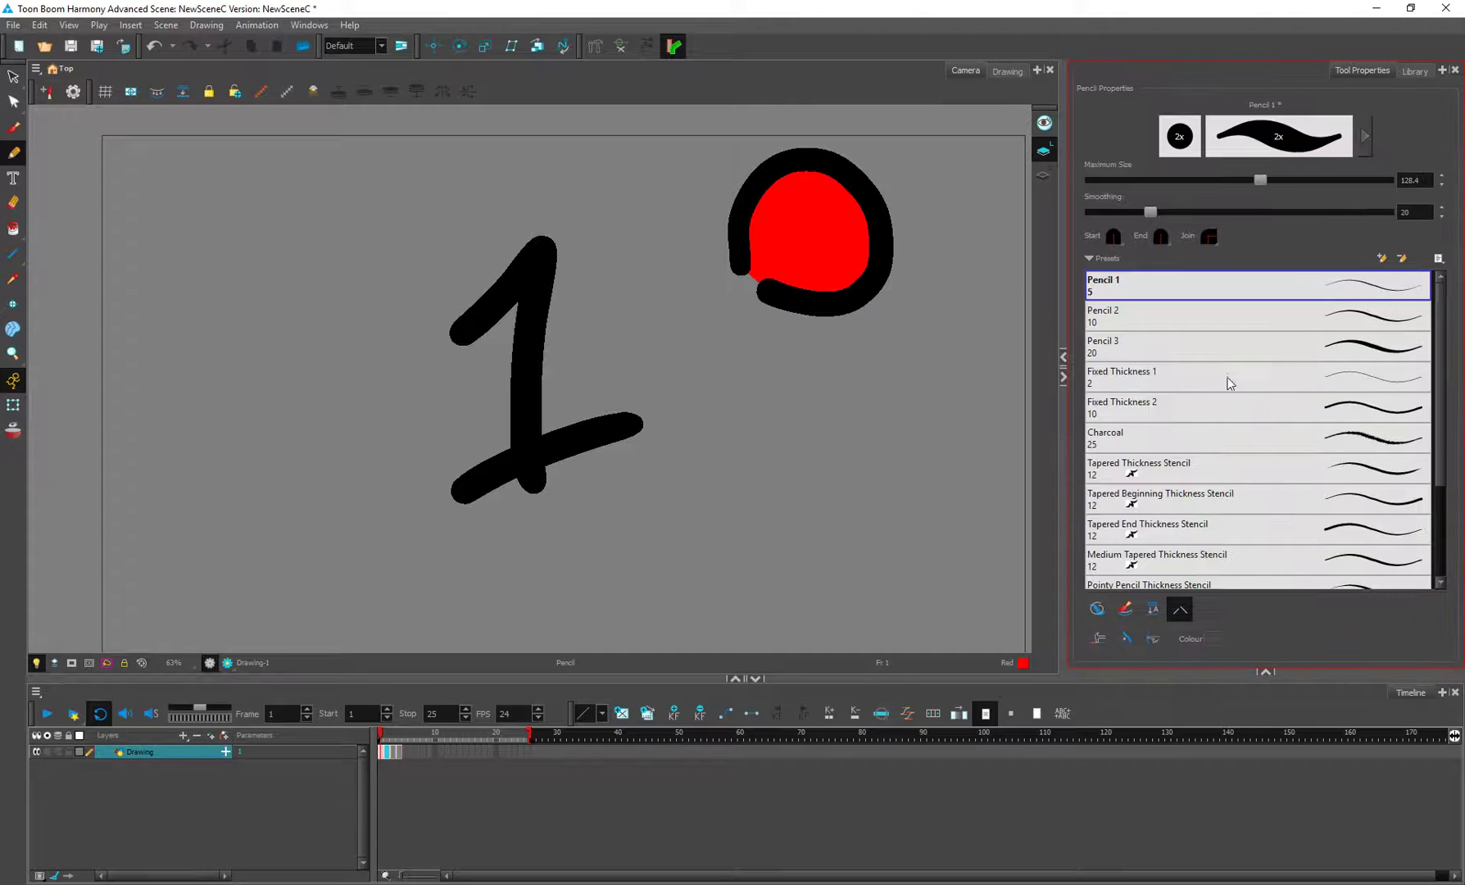
{"action": "left_click", "coordinate": [1179, 609]}
{"action": "mouse_move", "coordinate": [735, 425]}
{"action": "left_mouse_down"}
{"action": "mouse_move", "coordinate": [901, 436]}
{"action": "mouse_move", "coordinate": [819, 532]}
{"action": "mouse_move", "coordinate": [742, 460]}
{"action": "left_mouse_up"}
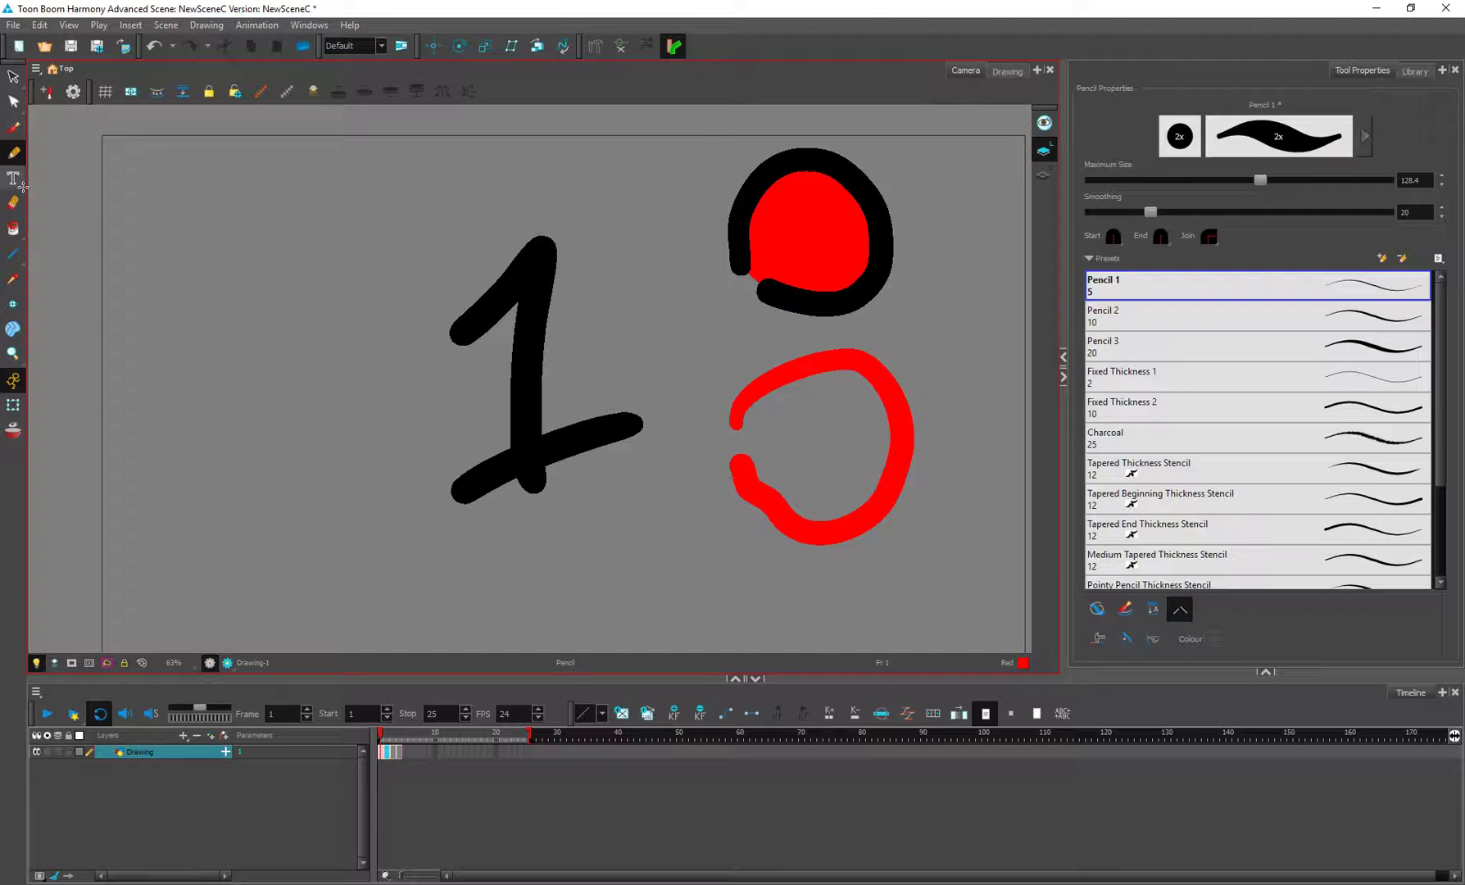
Step: Switch to the Paint tool, bring back the hidden Colour view, and choose Blue as the colour
{"action": "left_click", "coordinate": [13, 229]}
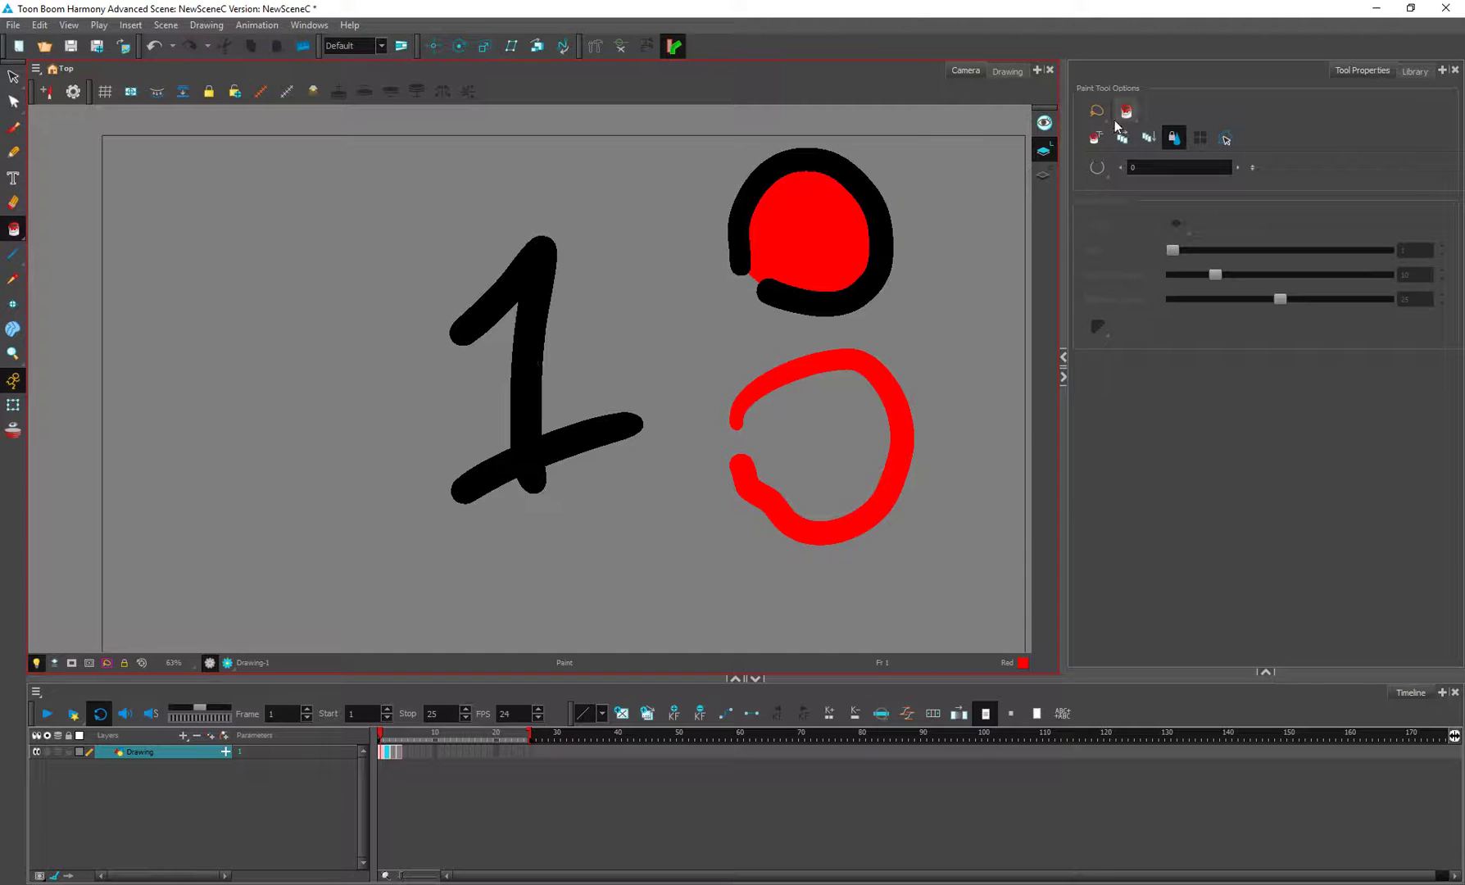
{"action": "left_click", "coordinate": [1272, 663]}
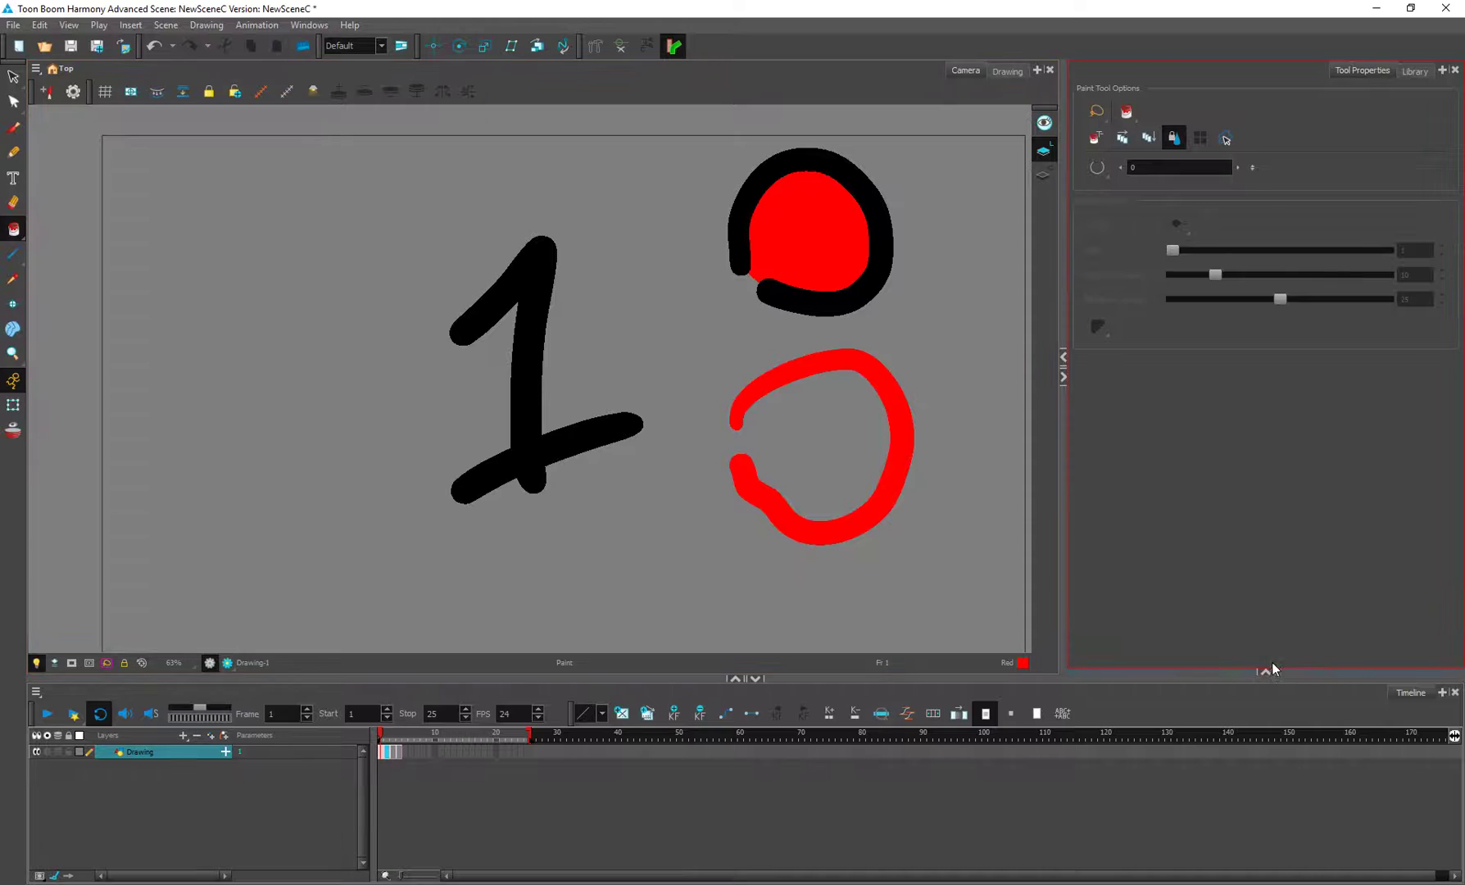
{"action": "left_click", "coordinate": [1265, 670]}
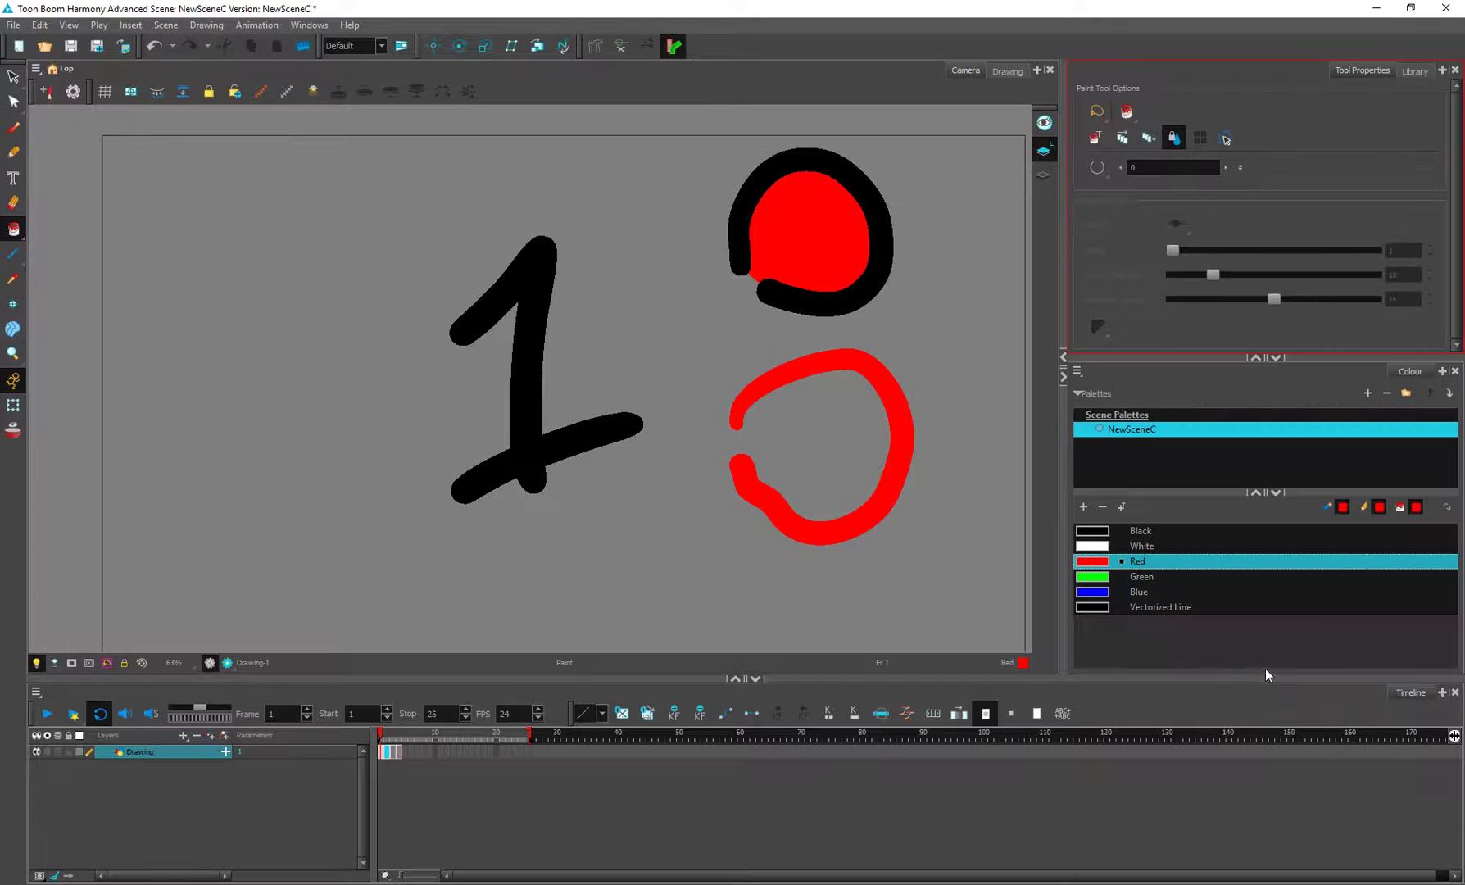
{"action": "left_click", "coordinate": [1143, 593]}
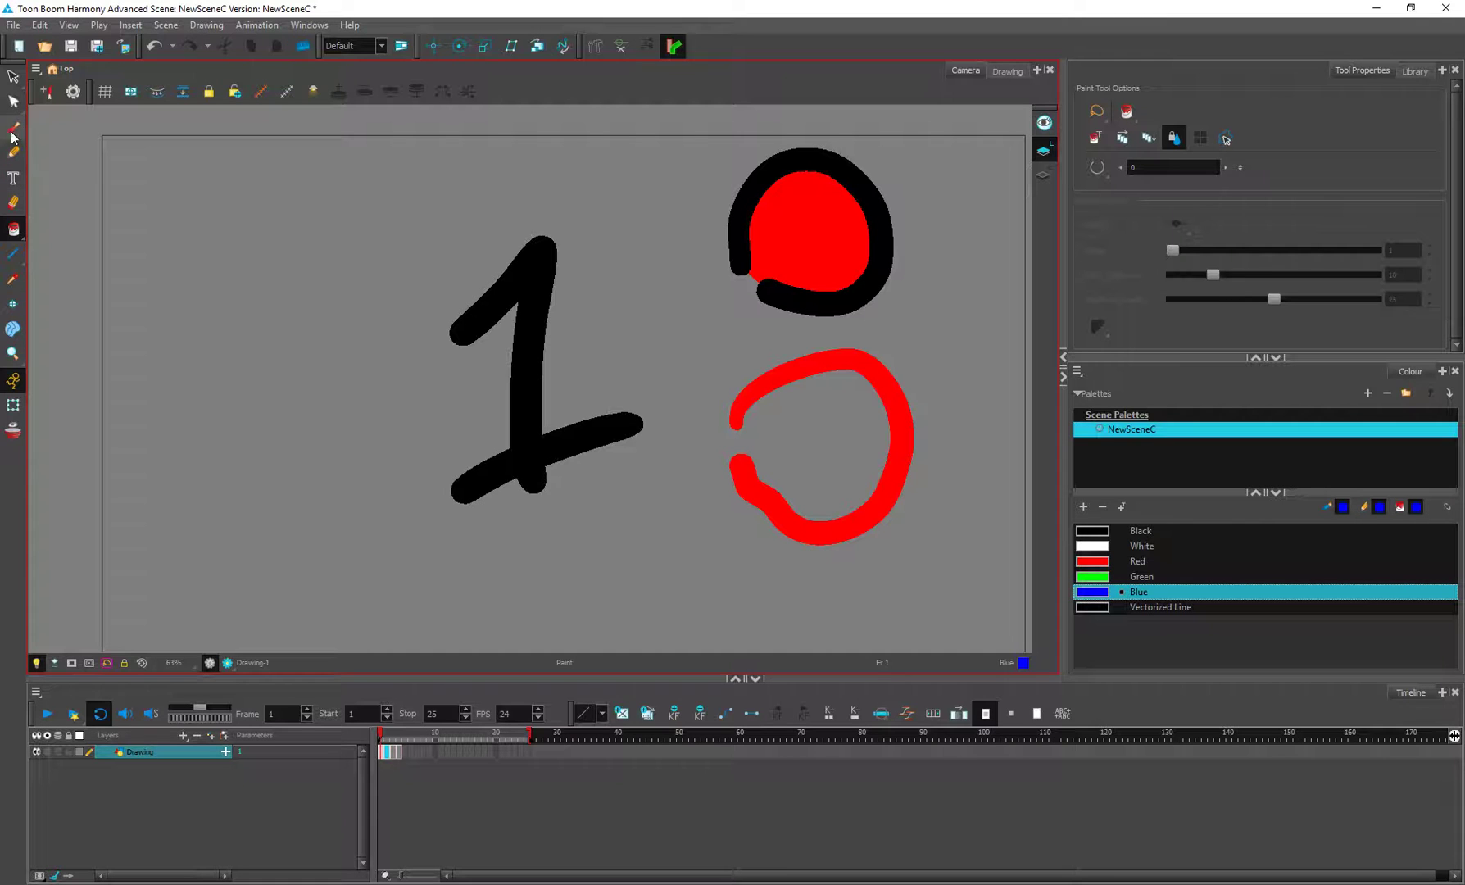
Step: Extend the red loop's upper end point down towards its lower end with the Contour Editor, and return to the Paint tool
{"action": "left_click", "coordinate": [6, 100]}
{"action": "left_click", "coordinate": [739, 423]}
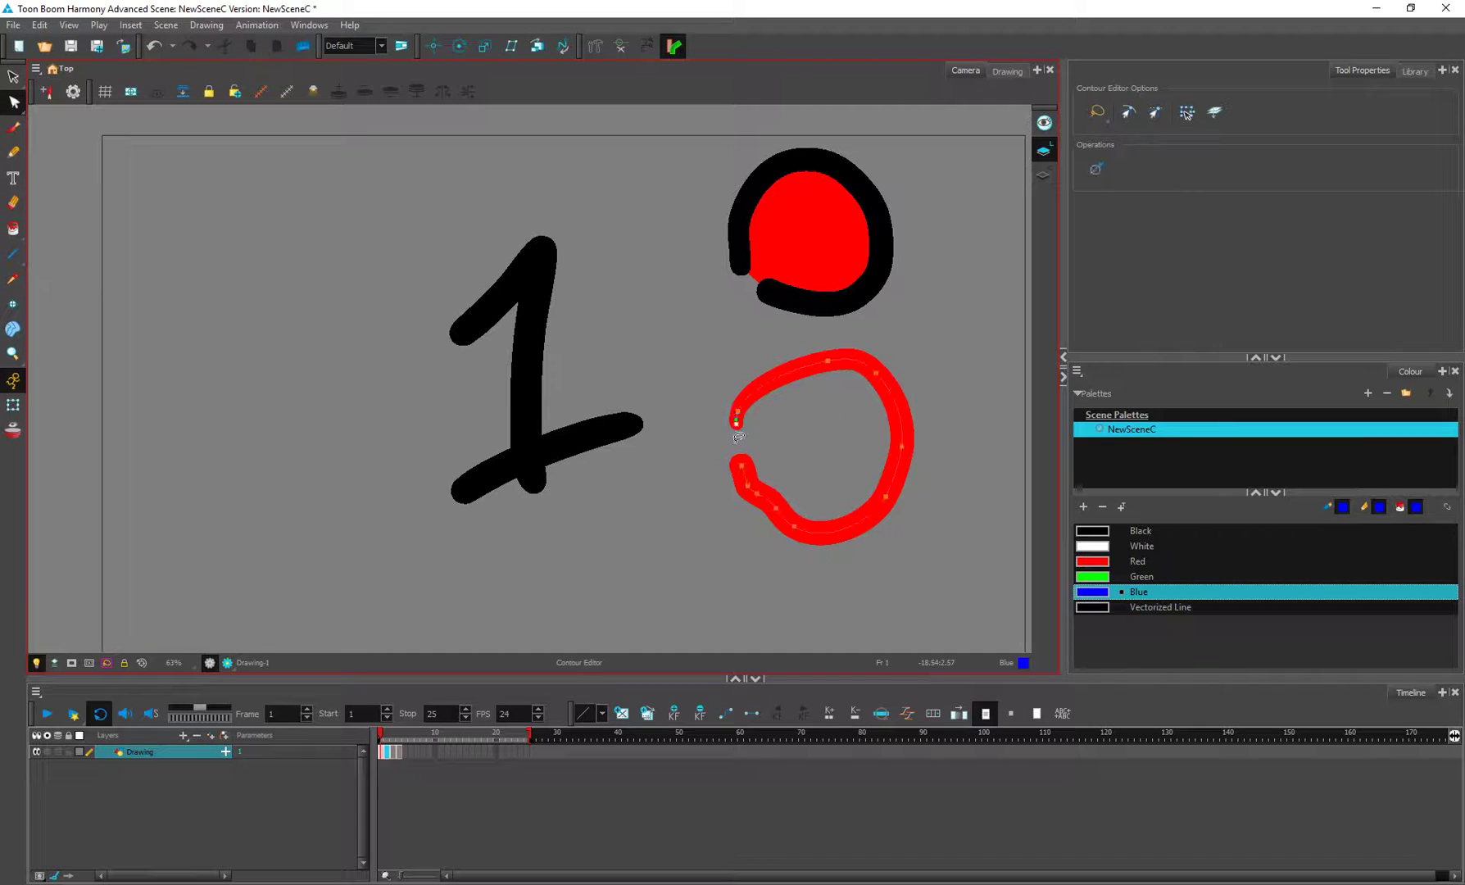
{"action": "left_click", "coordinate": [737, 422]}
{"action": "left_click_drag", "start_coordinate": [737, 443], "coordinate": [738, 442]}
{"action": "key", "text": "ctrl+z"}
{"action": "left_click", "coordinate": [13, 229]}
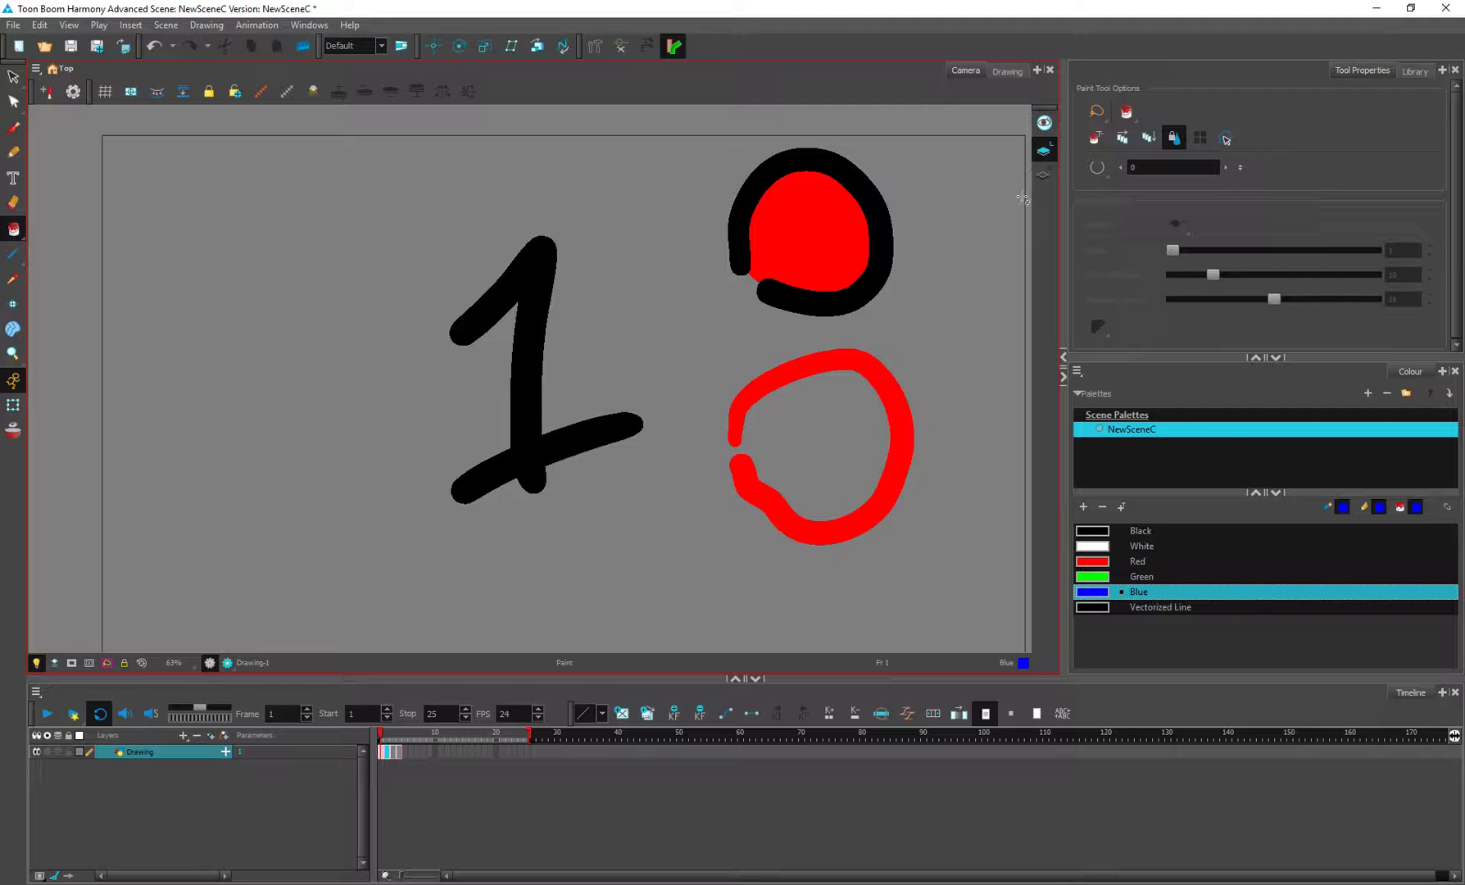
Step: Undo the red loop and its edits while restoring the red fill inside the black loop
{"action": "key", "text": "ctrl+z"}
{"action": "key", "text": "ctrl+z"}
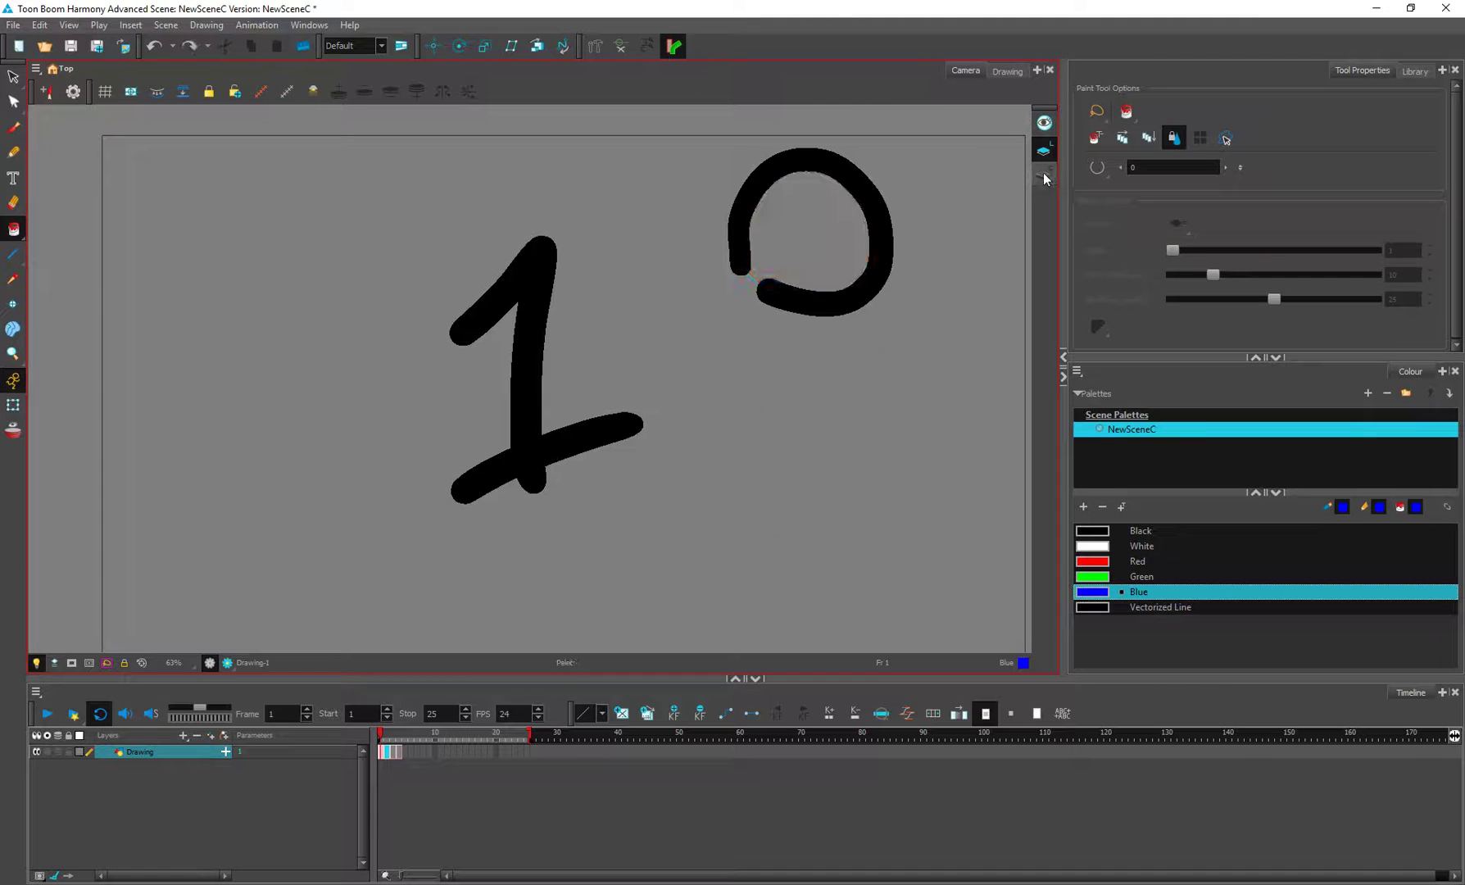
{"action": "key", "text": "ctrl+shift+z"}
Step: Draw a nearly closed blue pencil loop on Colour Art, below and slightly right of the red-filled loop
{"action": "left_click", "coordinate": [1043, 175]}
{"action": "left_click", "coordinate": [1043, 176]}
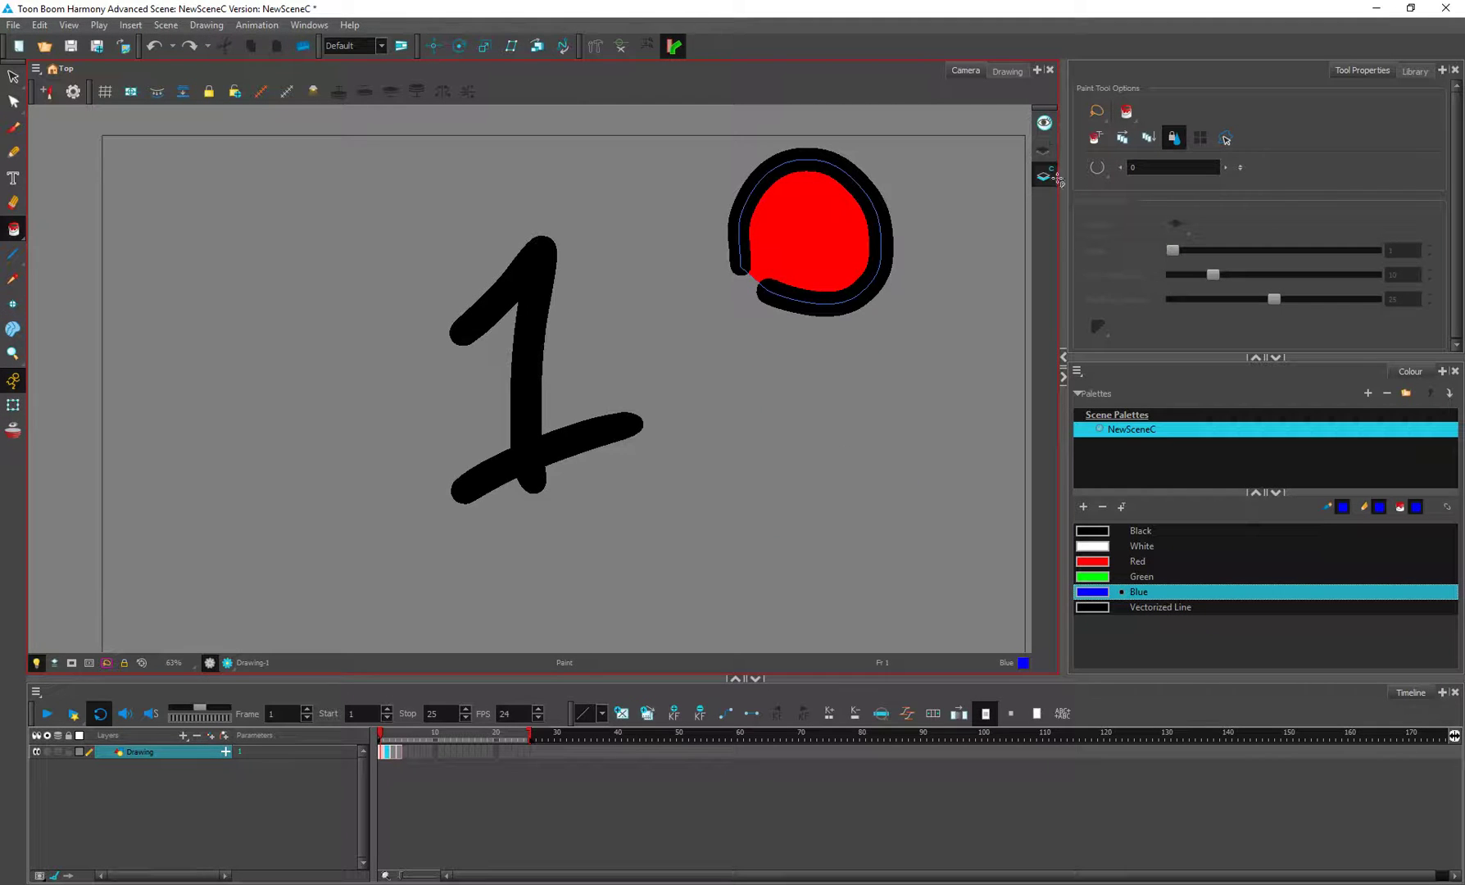
{"action": "left_click", "coordinate": [14, 151]}
{"action": "mouse_move", "coordinate": [808, 525]}
{"action": "left_mouse_down"}
{"action": "mouse_move", "coordinate": [938, 440]}
{"action": "mouse_move", "coordinate": [898, 561]}
{"action": "mouse_move", "coordinate": [827, 541]}
{"action": "left_mouse_up"}
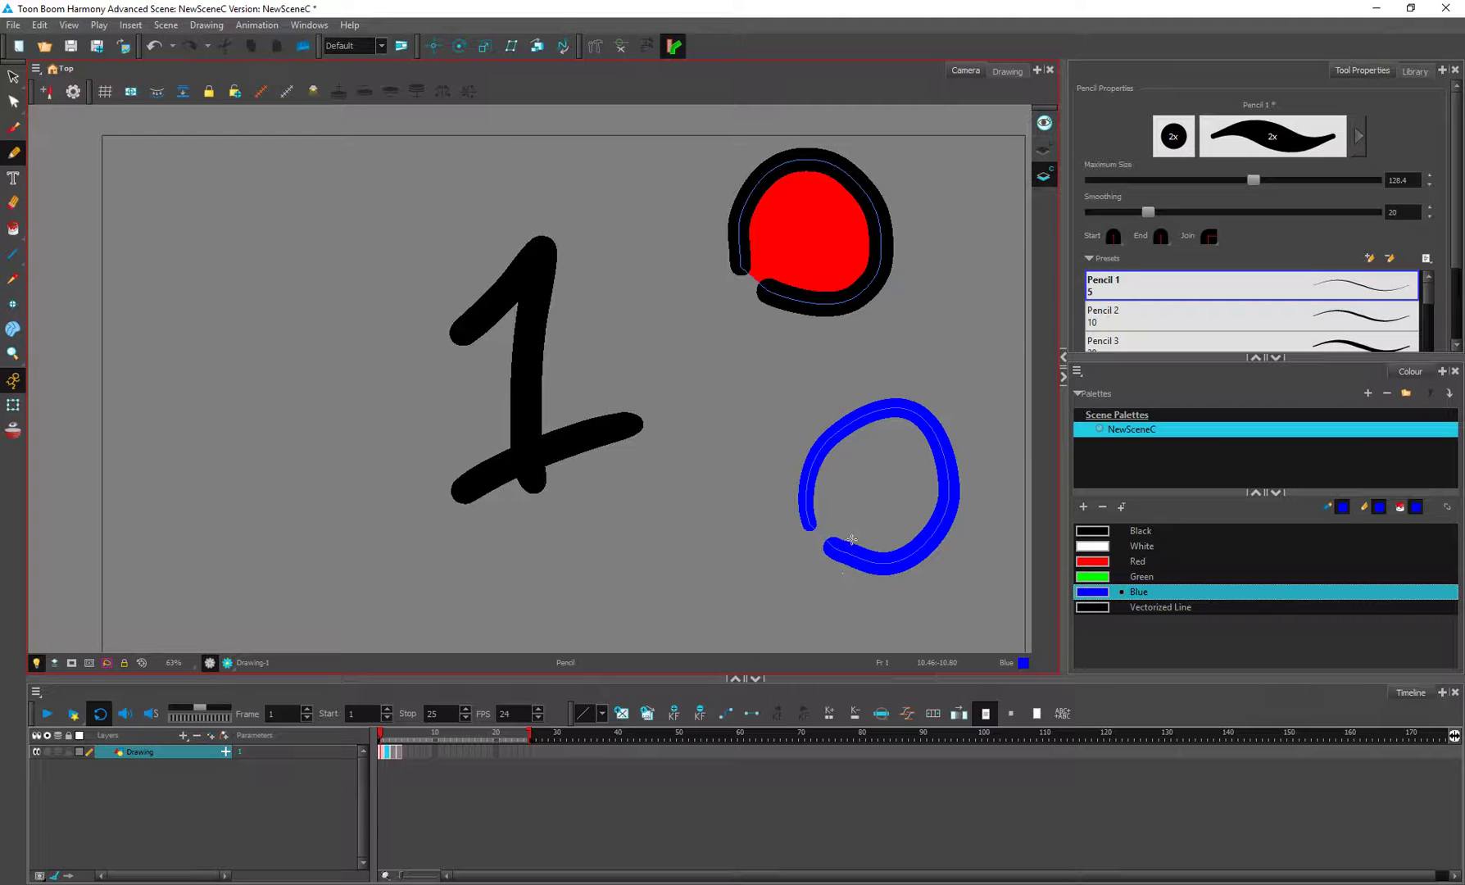
Step: Fill the inside of the blue loop with Green using the Paint tool
{"action": "left_click", "coordinate": [1164, 574]}
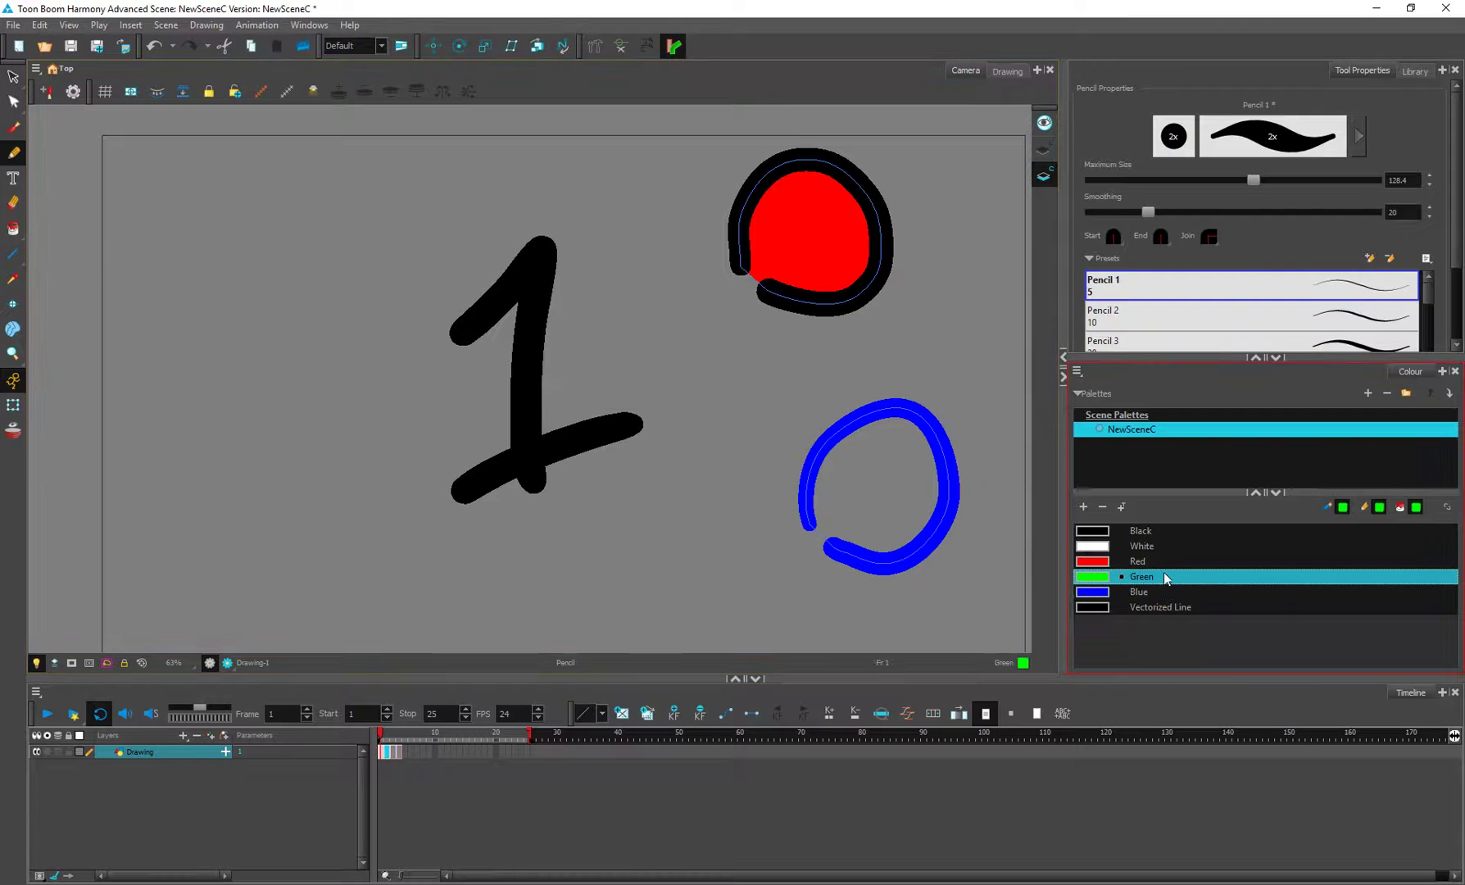
{"action": "left_click", "coordinate": [13, 228]}
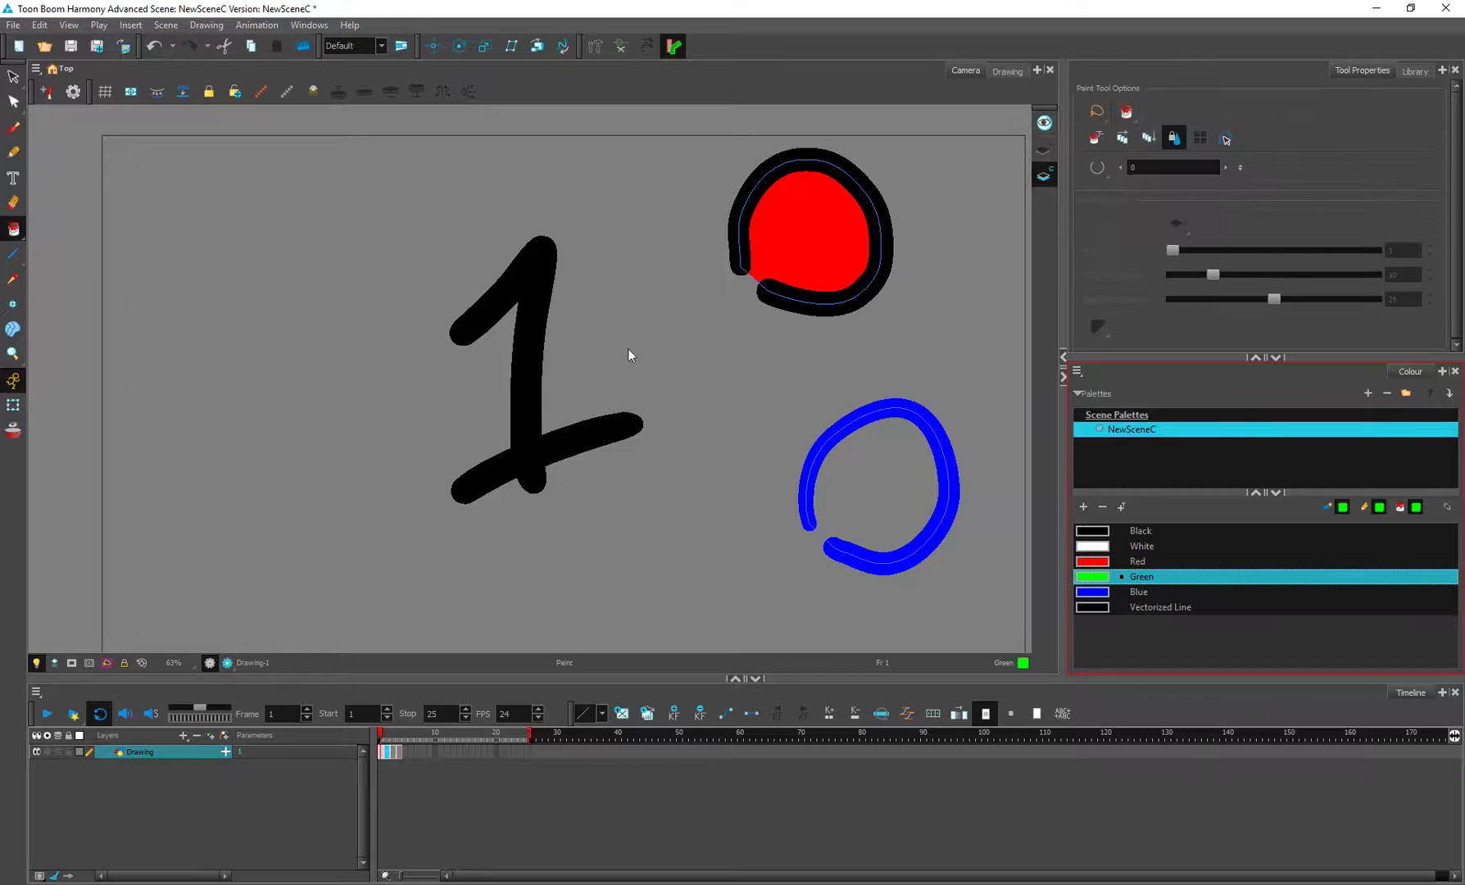
{"action": "left_click", "coordinate": [877, 496]}
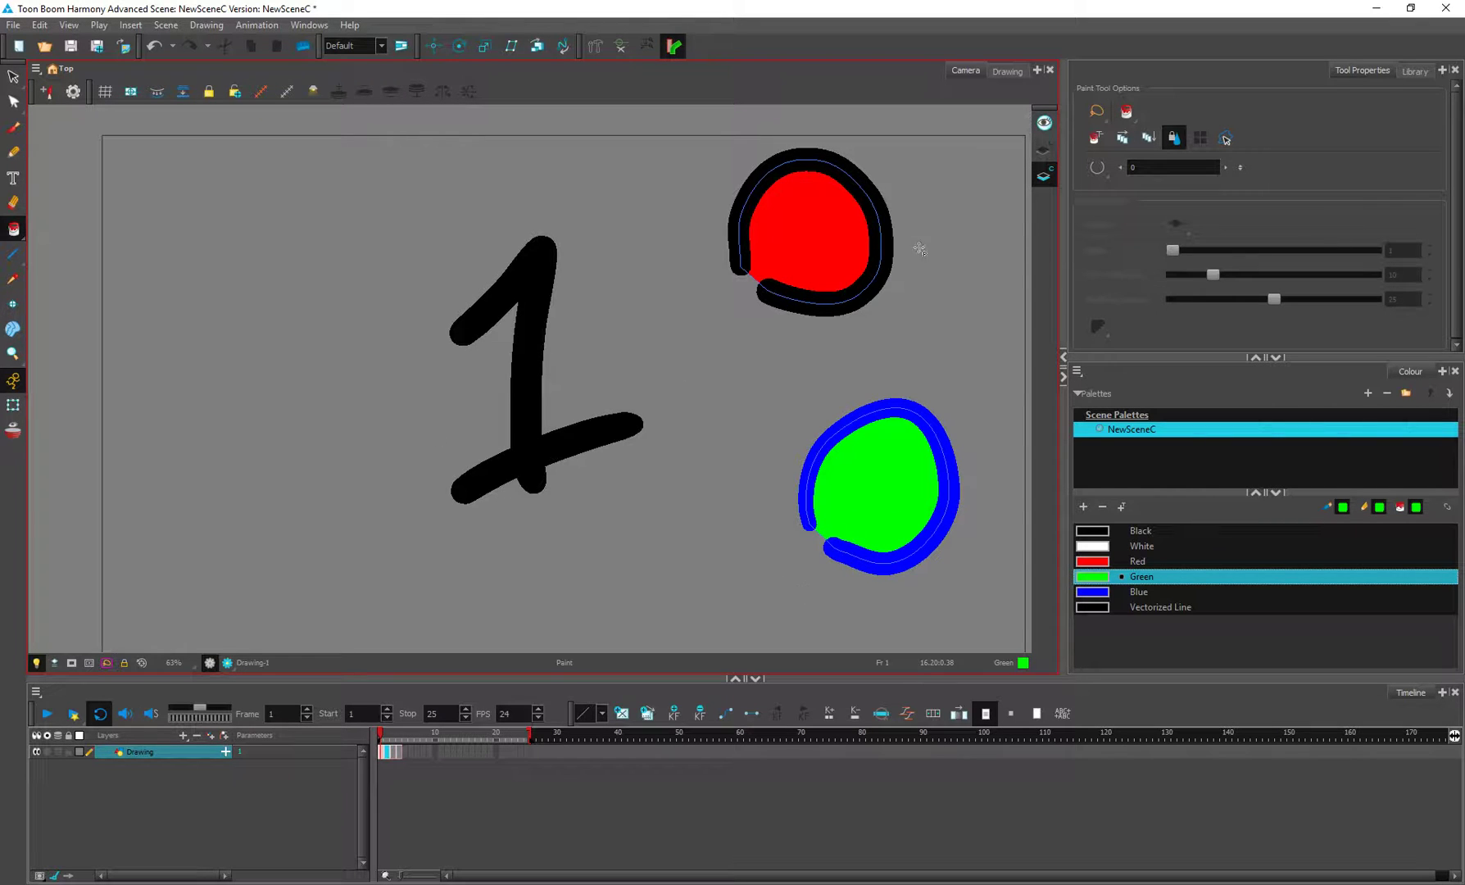
Step: Switch to Line Art and undo both loops and their fills beside the numeral 1
{"action": "left_click", "coordinate": [1043, 151]}
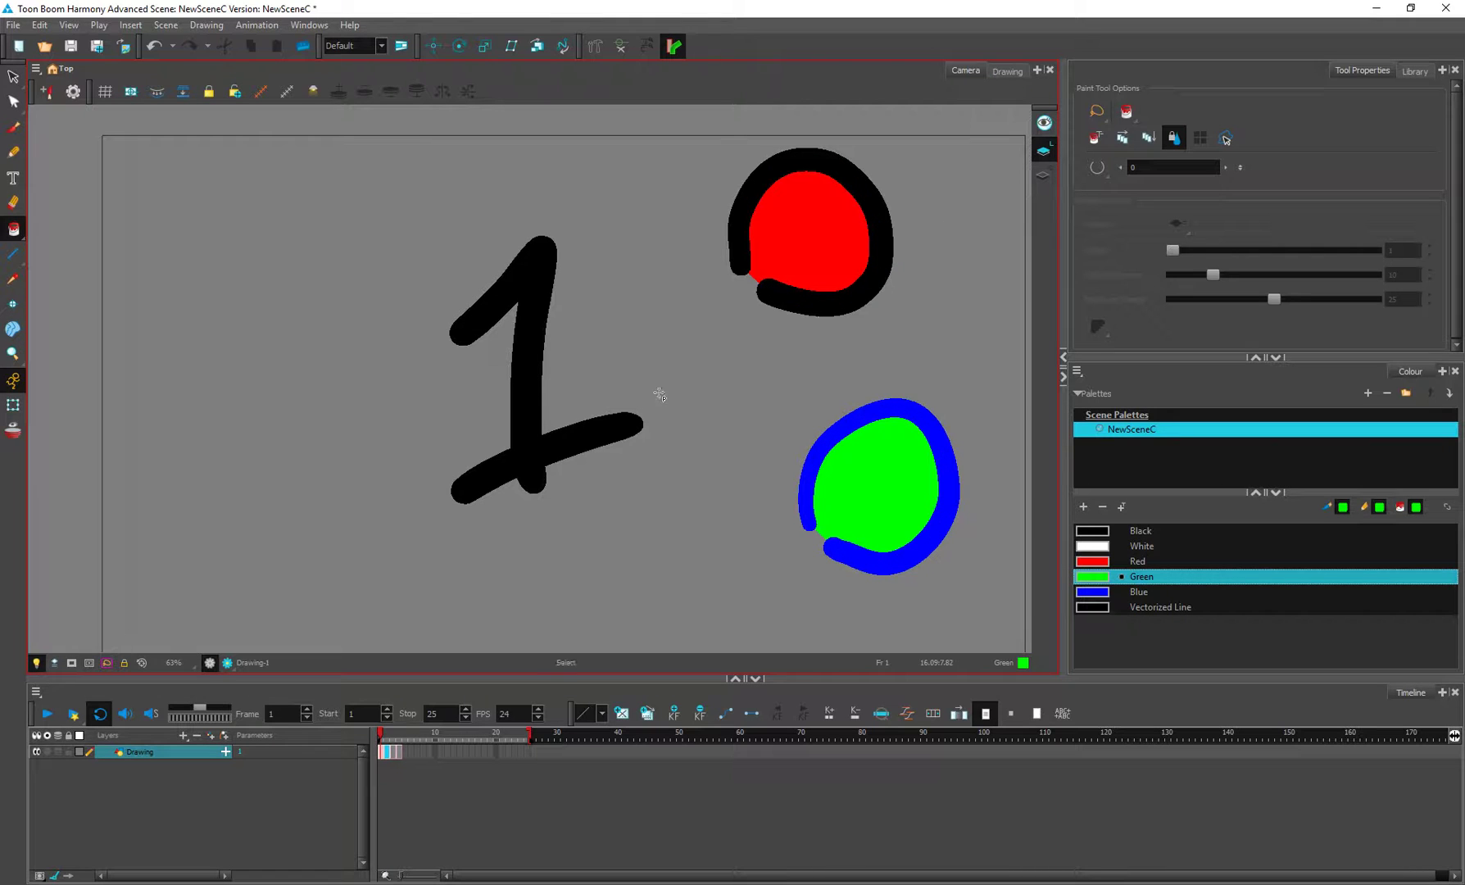
{"action": "key", "text": "ctrl+z"}
{"action": "key", "text": "ctrl+z"}
{"action": "key", "text": "ctrl+z"}
{"action": "key", "text": "ctrl+z"}
{"action": "key", "text": "ctrl+shift+z"}
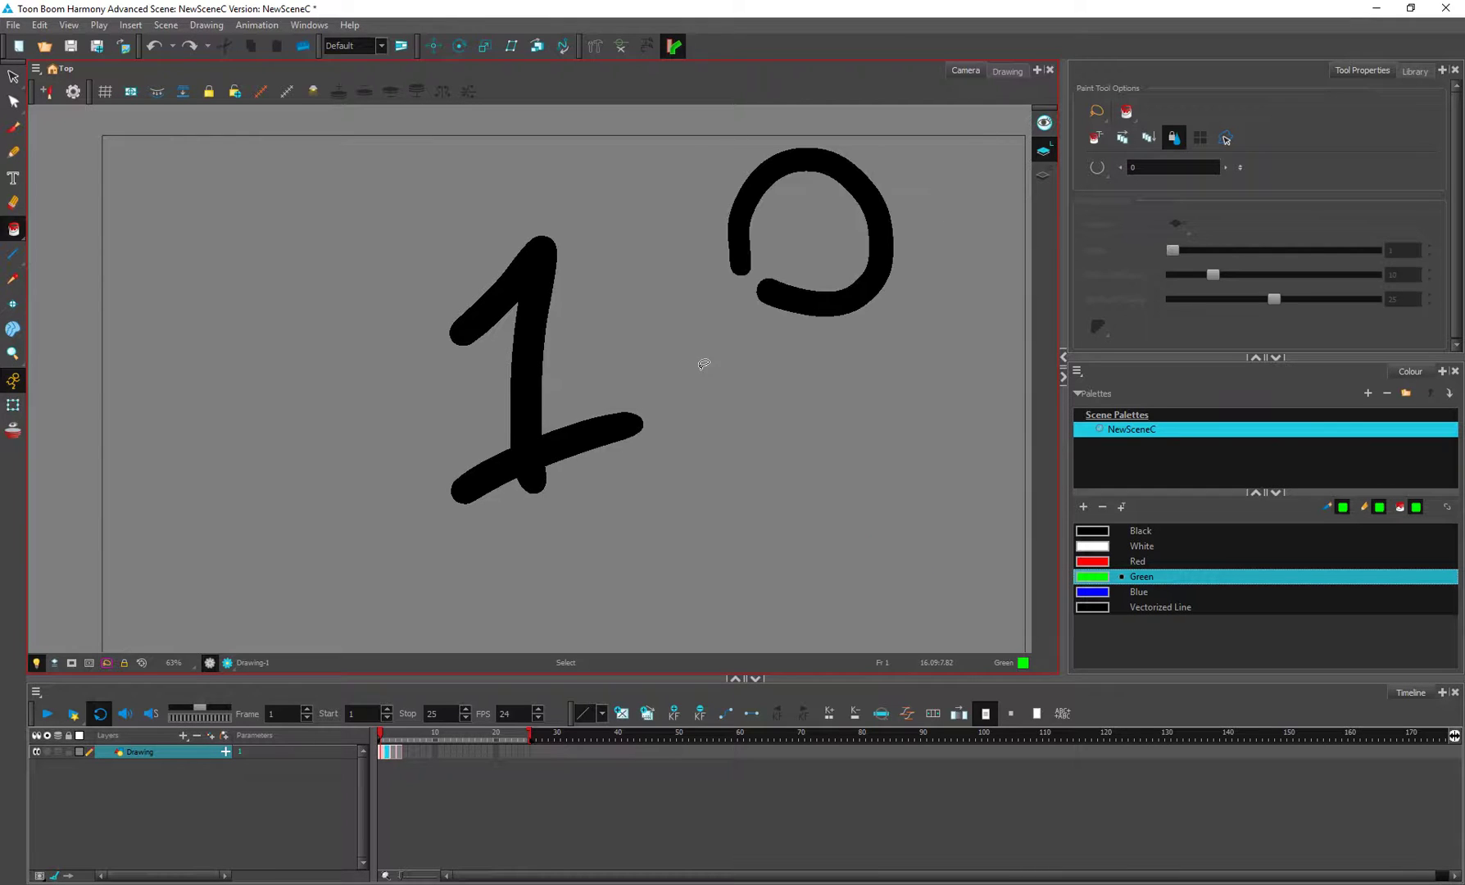
{"action": "key", "text": "ctrl+z"}
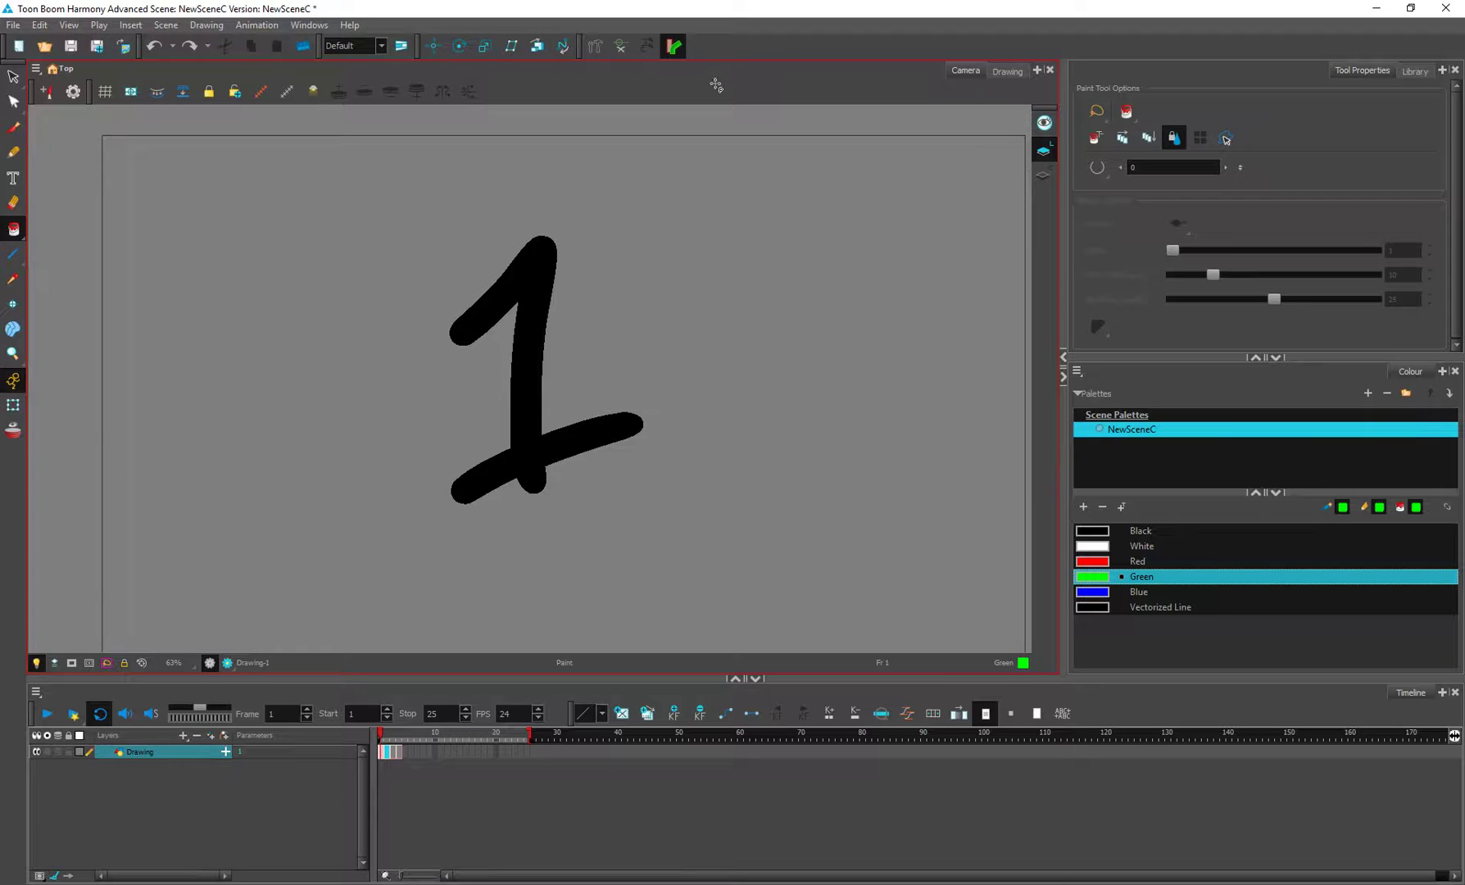
Step: Draw a green pencil loop with a wide gap on Colour Art, up and right of the numeral 1
{"action": "left_click", "coordinate": [1038, 178]}
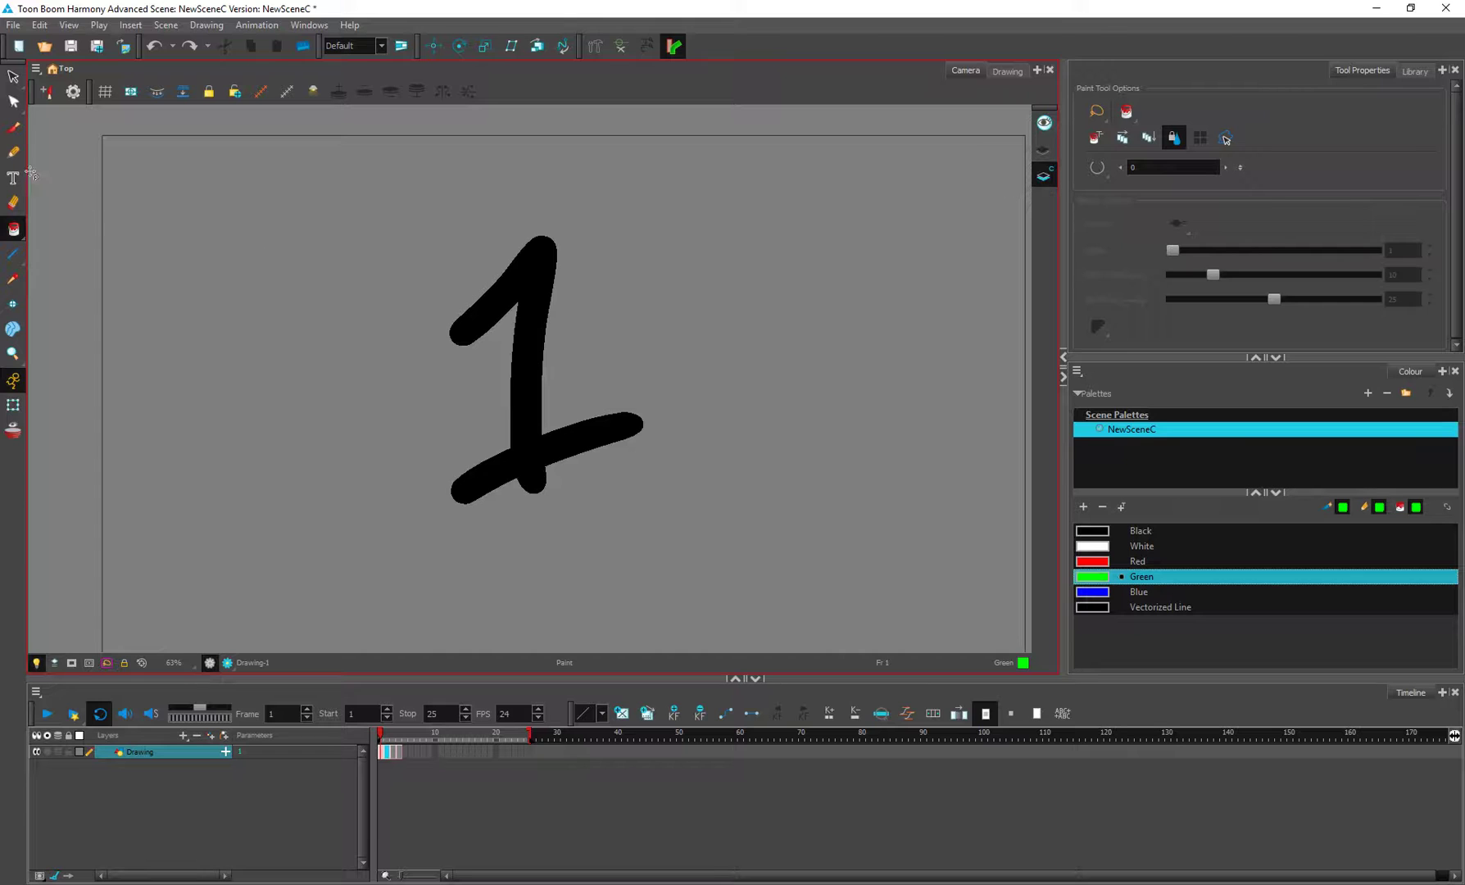
{"action": "left_click", "coordinate": [13, 153]}
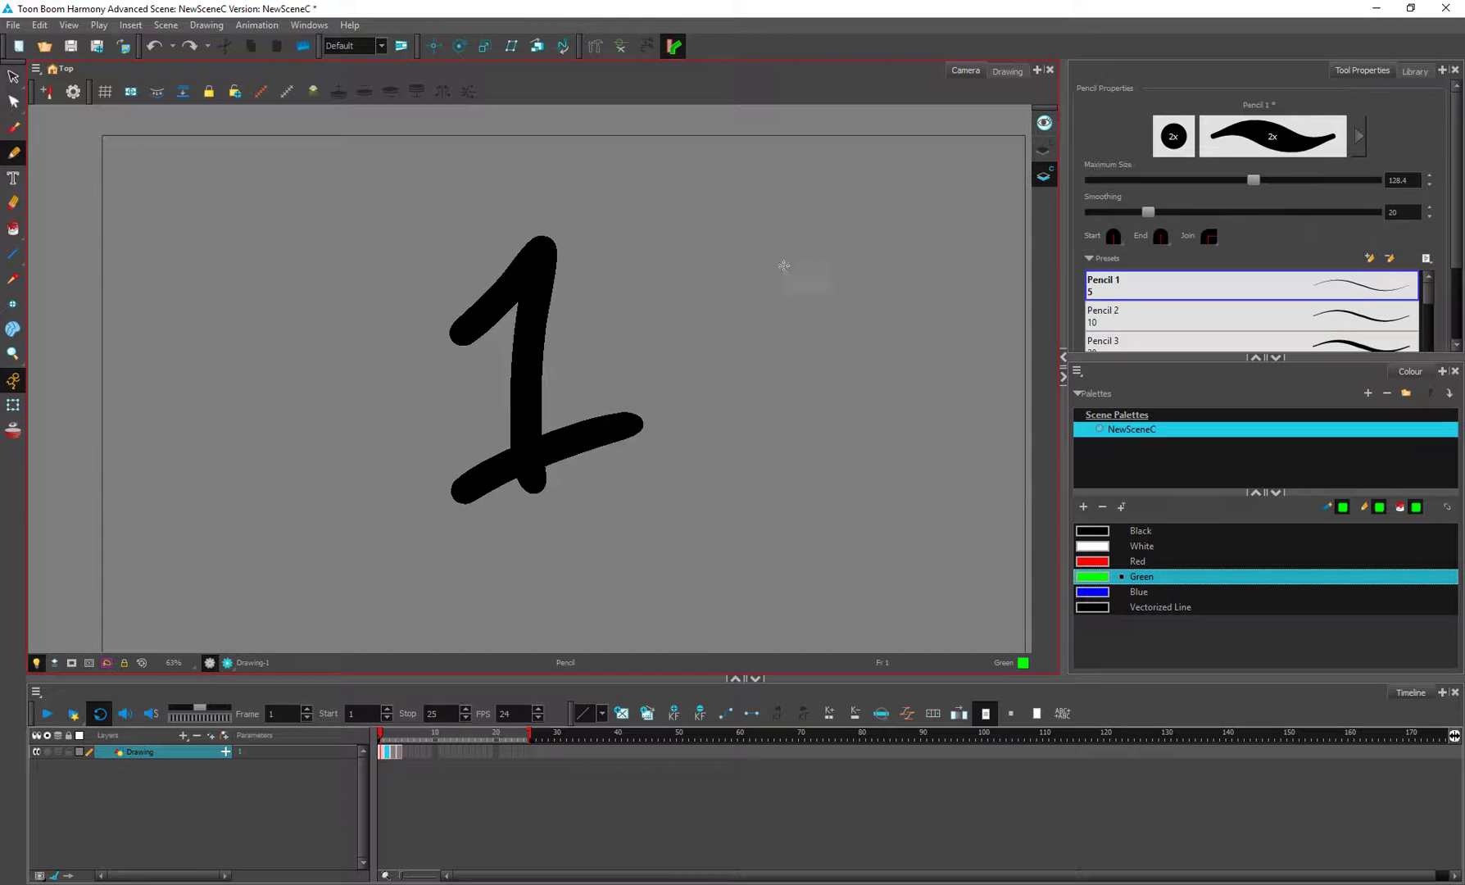
{"action": "mouse_move", "coordinate": [711, 298]}
{"action": "left_mouse_down"}
{"action": "mouse_move", "coordinate": [825, 187]}
{"action": "mouse_move", "coordinate": [906, 270]}
{"action": "mouse_move", "coordinate": [875, 383]}
{"action": "mouse_move", "coordinate": [799, 400]}
{"action": "mouse_move", "coordinate": [770, 383]}
{"action": "mouse_move", "coordinate": [841, 574]}
{"action": "mouse_move", "coordinate": [758, 605]}
{"action": "left_mouse_up"}
{"action": "key", "text": "ctrl+z"}
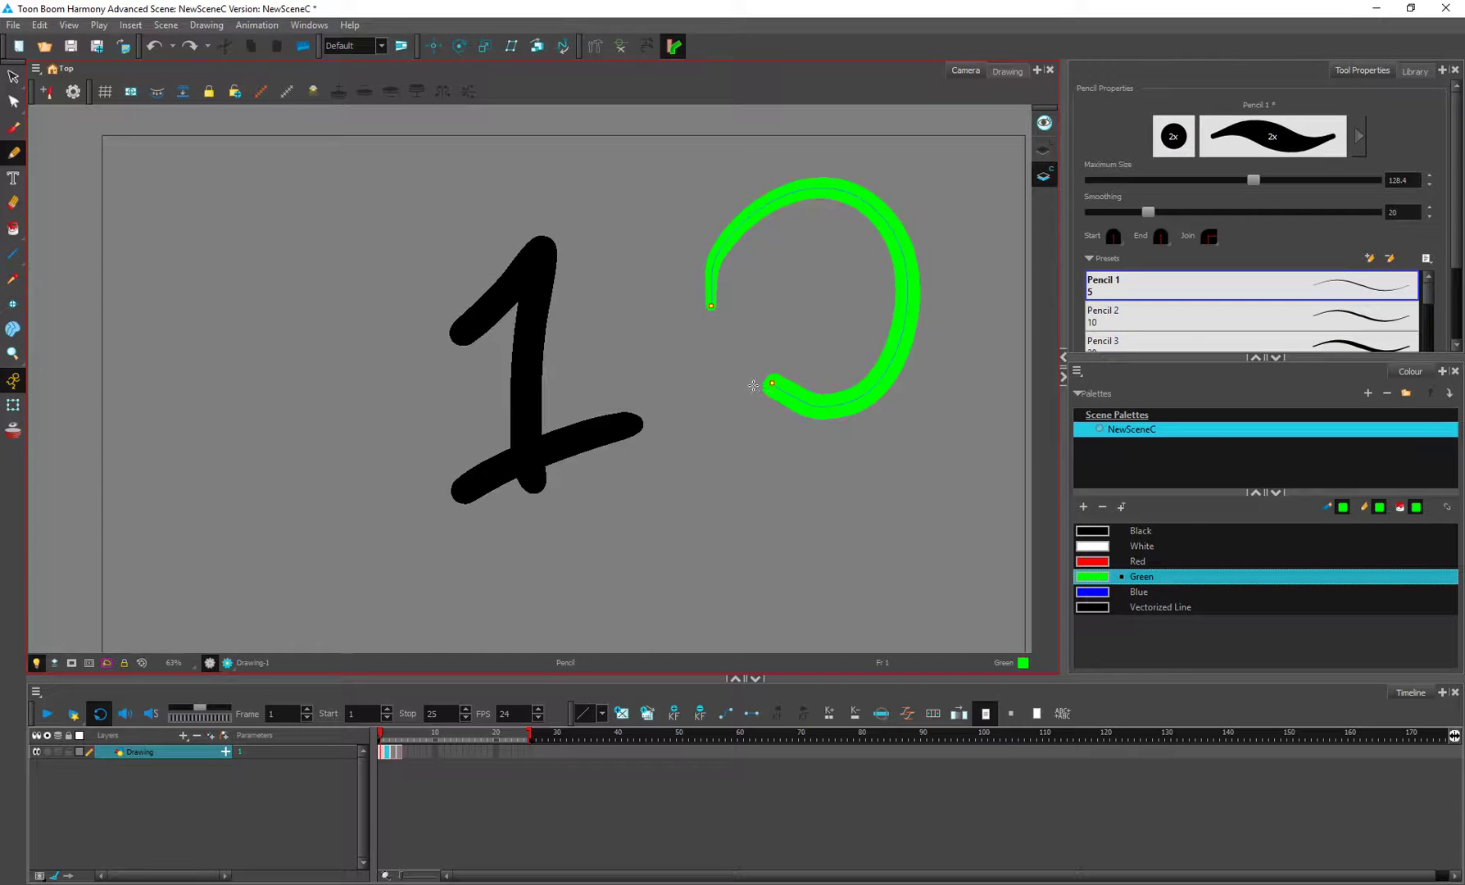
Step: Move the green loop's lower end point left, directly below its upper end, with the Contour Editor
{"action": "left_click", "coordinate": [13, 102]}
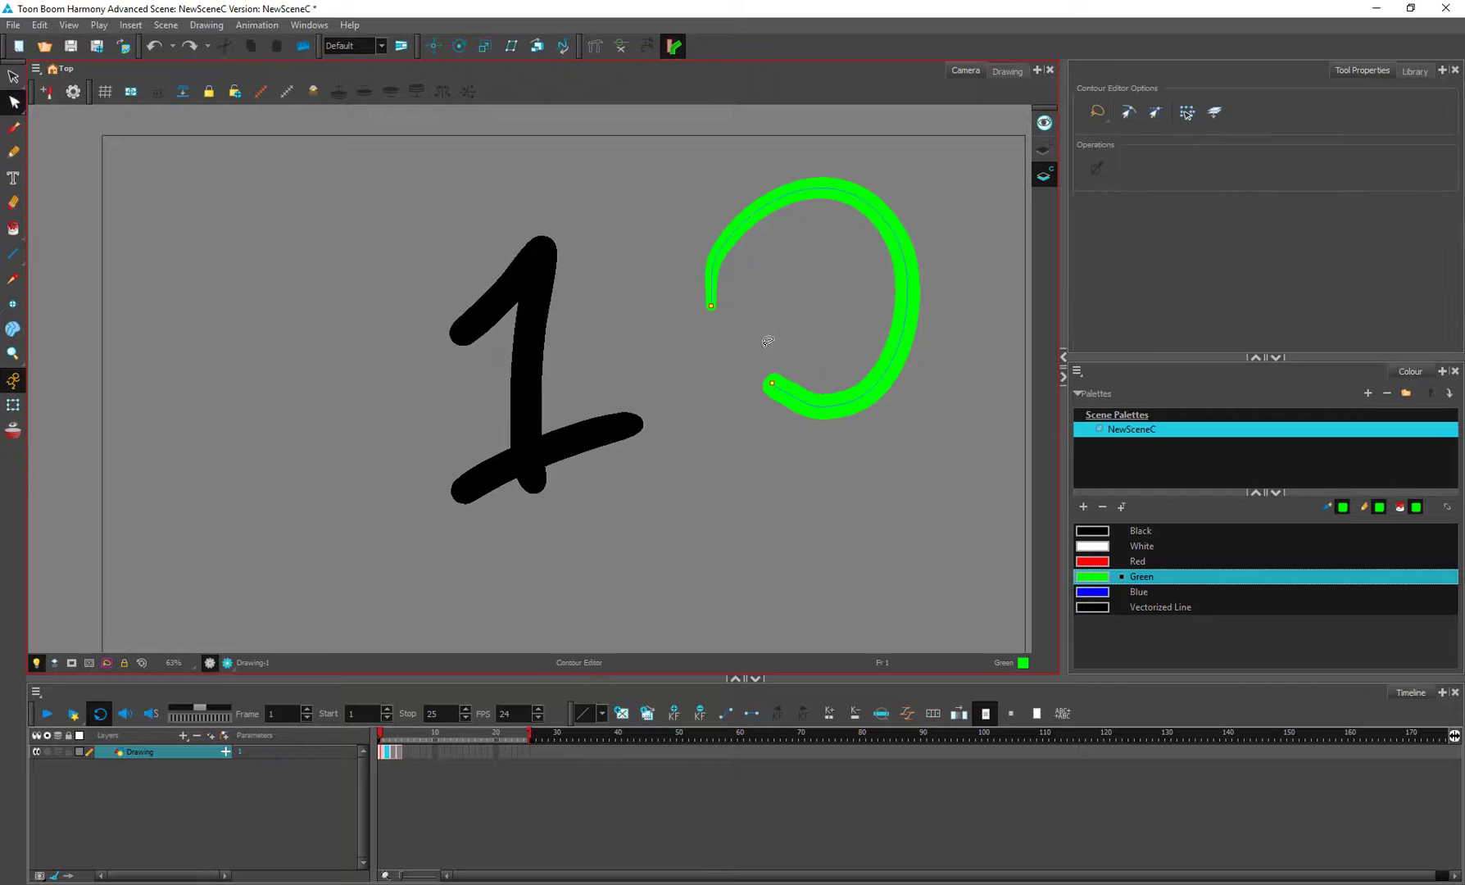
{"action": "left_click", "coordinate": [781, 395]}
{"action": "mouse_move", "coordinate": [773, 385]}
{"action": "left_mouse_down"}
{"action": "mouse_move", "coordinate": [711, 329]}
{"action": "mouse_move", "coordinate": [713, 311]}
{"action": "mouse_move", "coordinate": [716, 375]}
{"action": "left_mouse_up"}
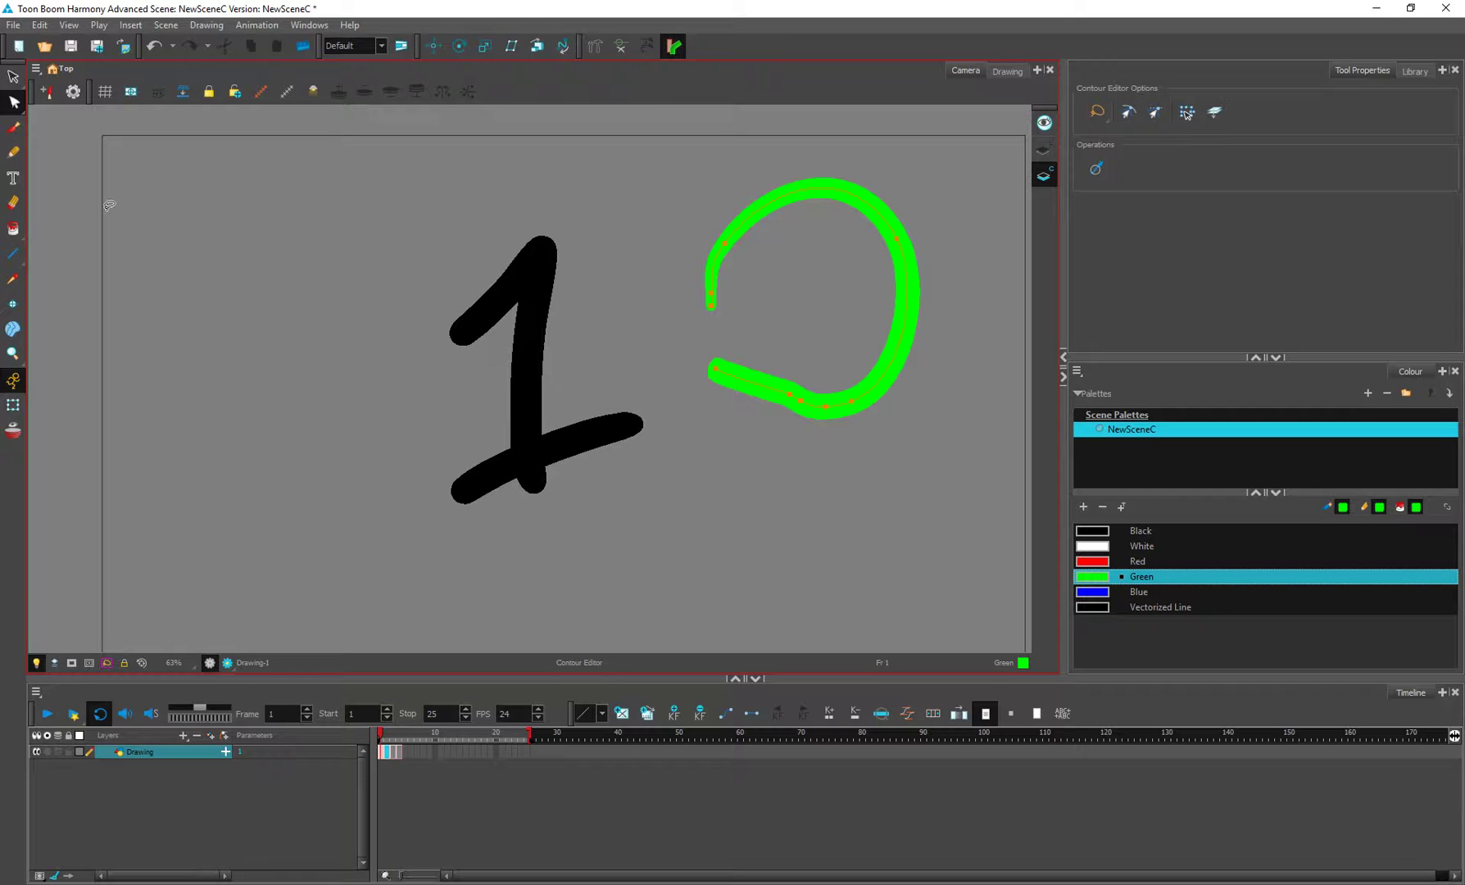
Step: Try a smaller nearly closed green pencil loop below the large one, and undo all the green strokes and point edits
{"action": "left_click", "coordinate": [13, 152]}
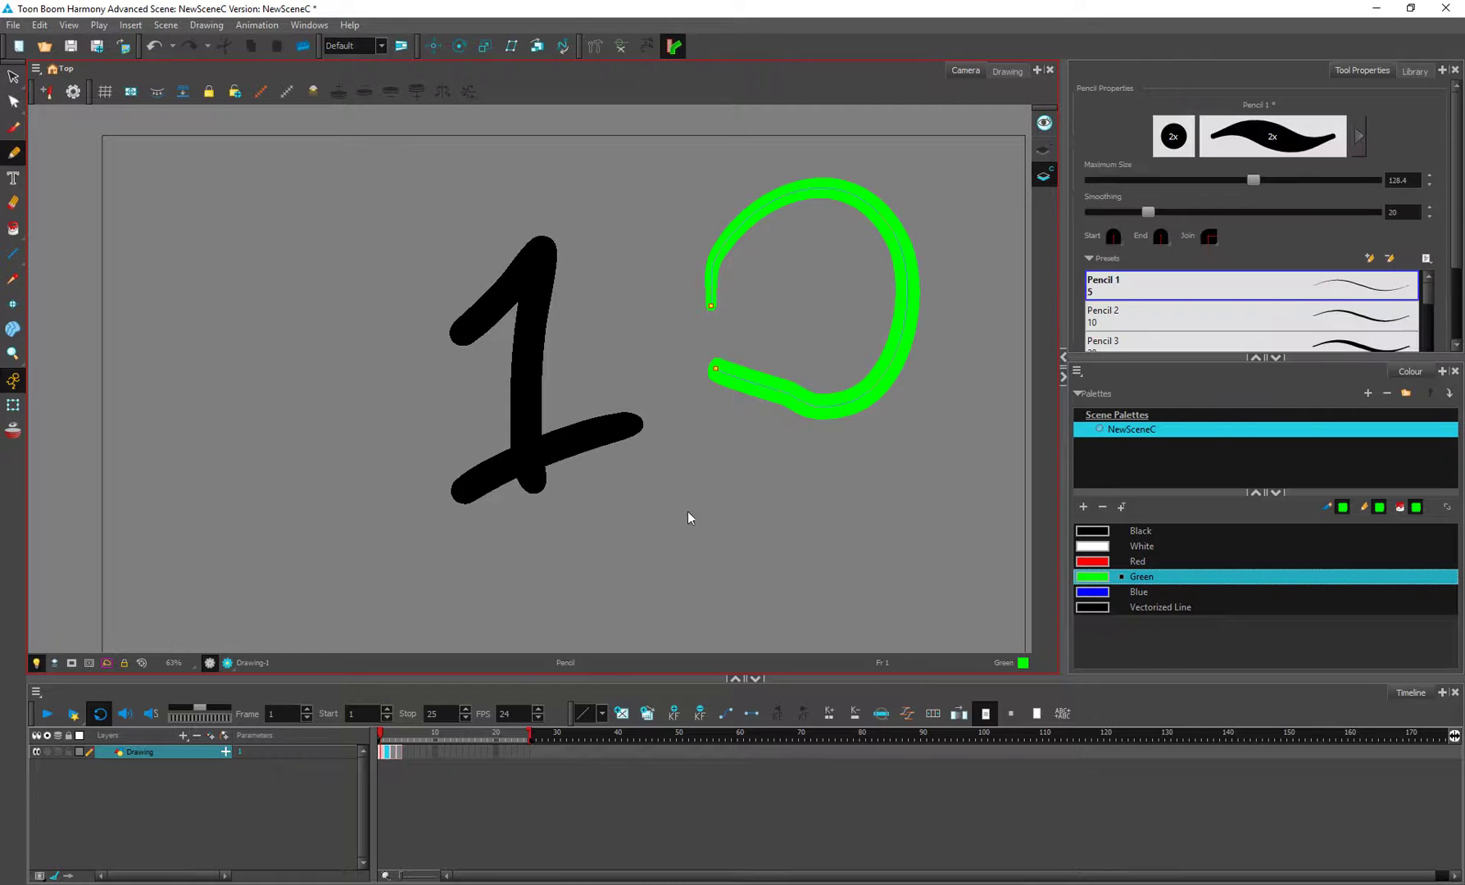
{"action": "mouse_move", "coordinate": [691, 520]}
{"action": "left_mouse_down"}
{"action": "mouse_move", "coordinate": [805, 488]}
{"action": "mouse_move", "coordinate": [762, 586]}
{"action": "mouse_move", "coordinate": [710, 554]}
{"action": "left_mouse_up"}
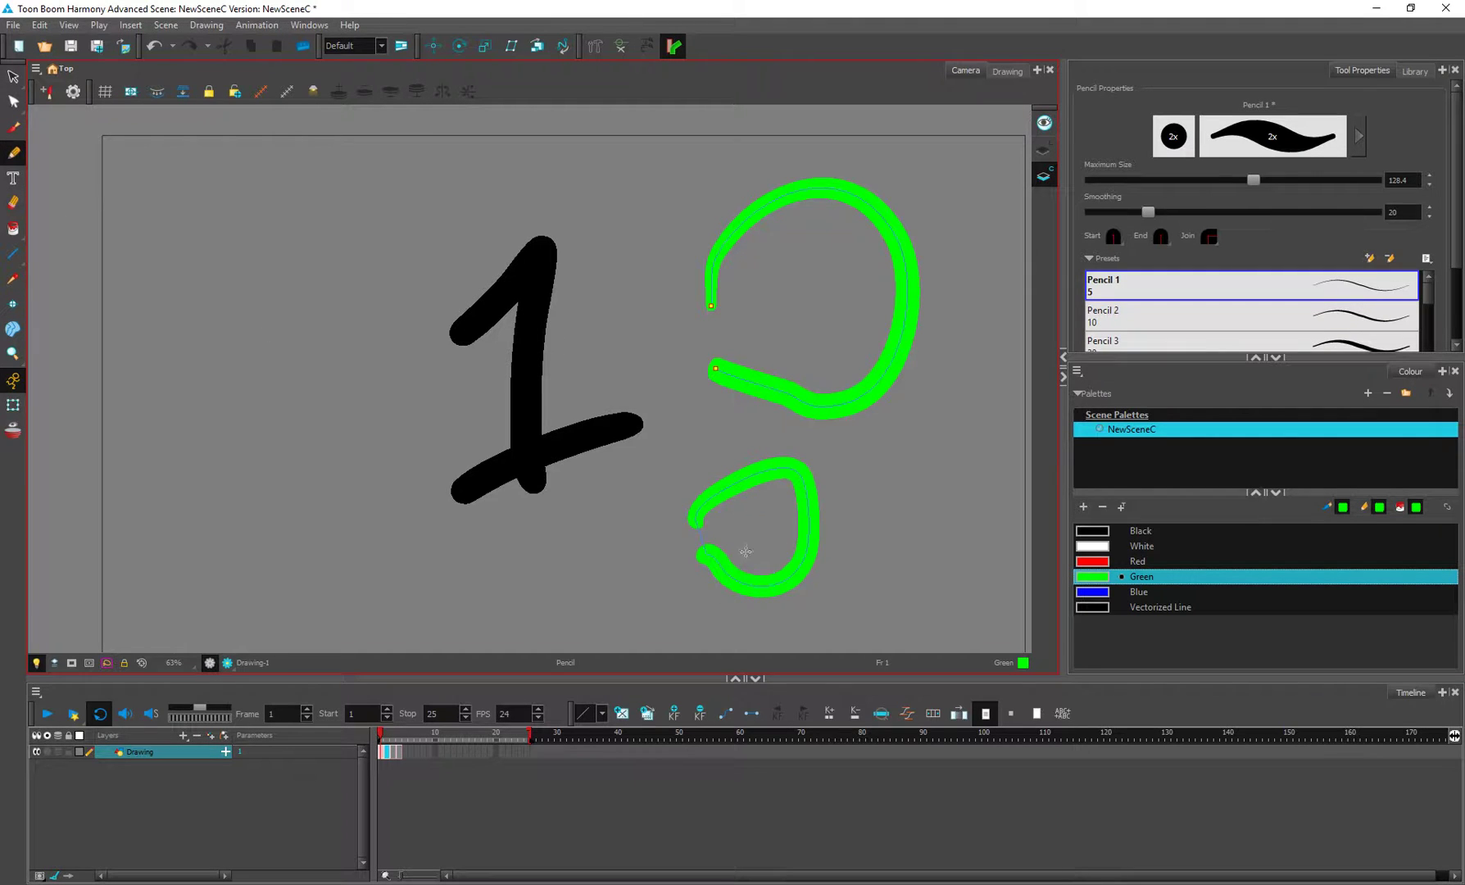
{"action": "key", "text": "ctrl+z"}
{"action": "key", "text": "ctrl+z"}
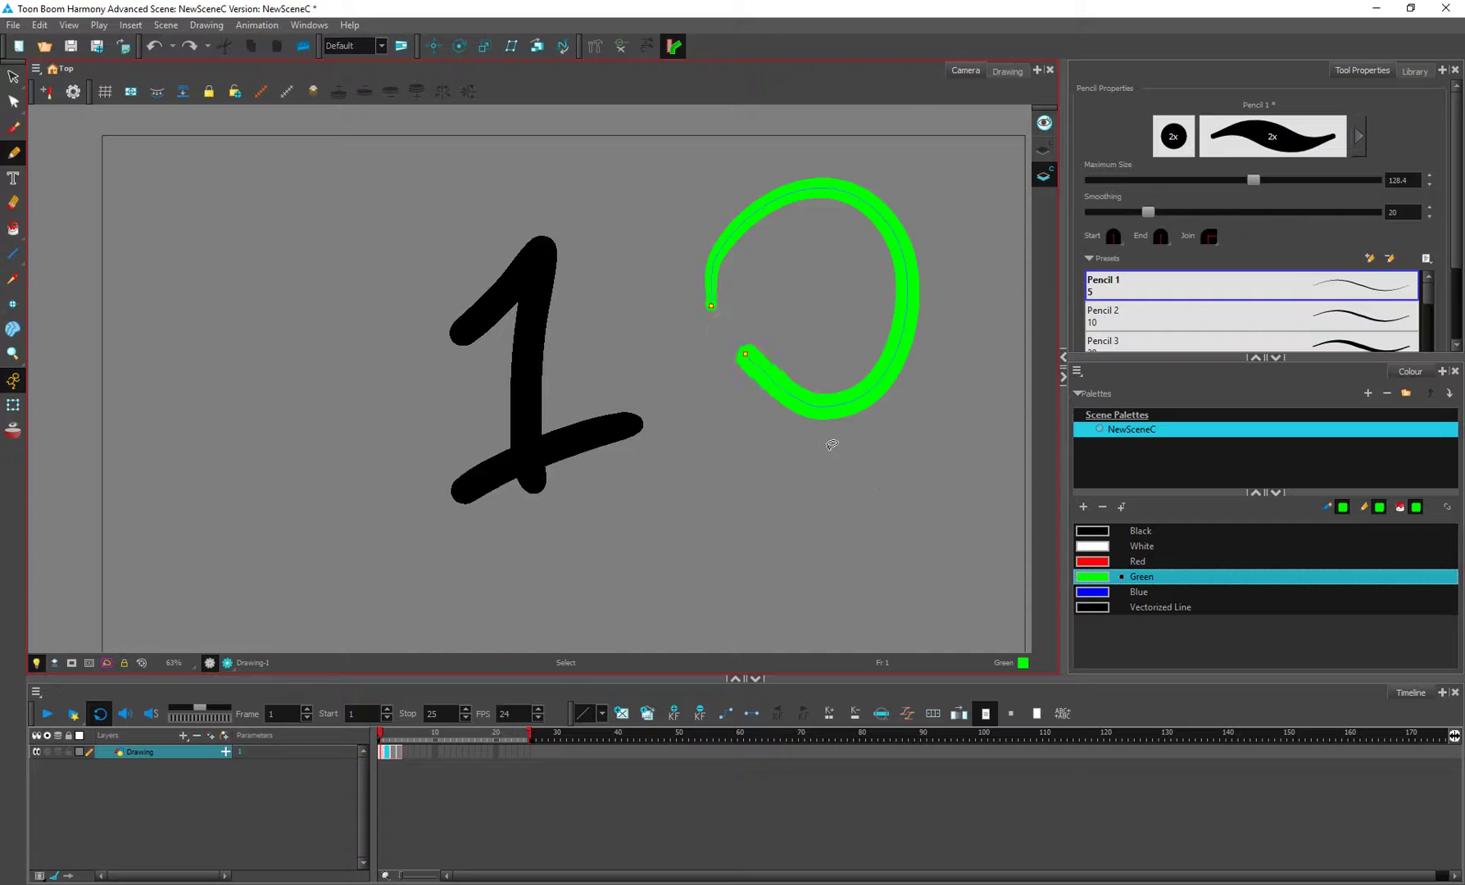
{"action": "key", "text": "ctrl+z"}
Step: Review the Pencil tool's options down to Auto Close Gap and open the Text tool's options
{"action": "left_click_drag", "start_coordinate": [1451, 263], "coordinate": [1459, 366]}
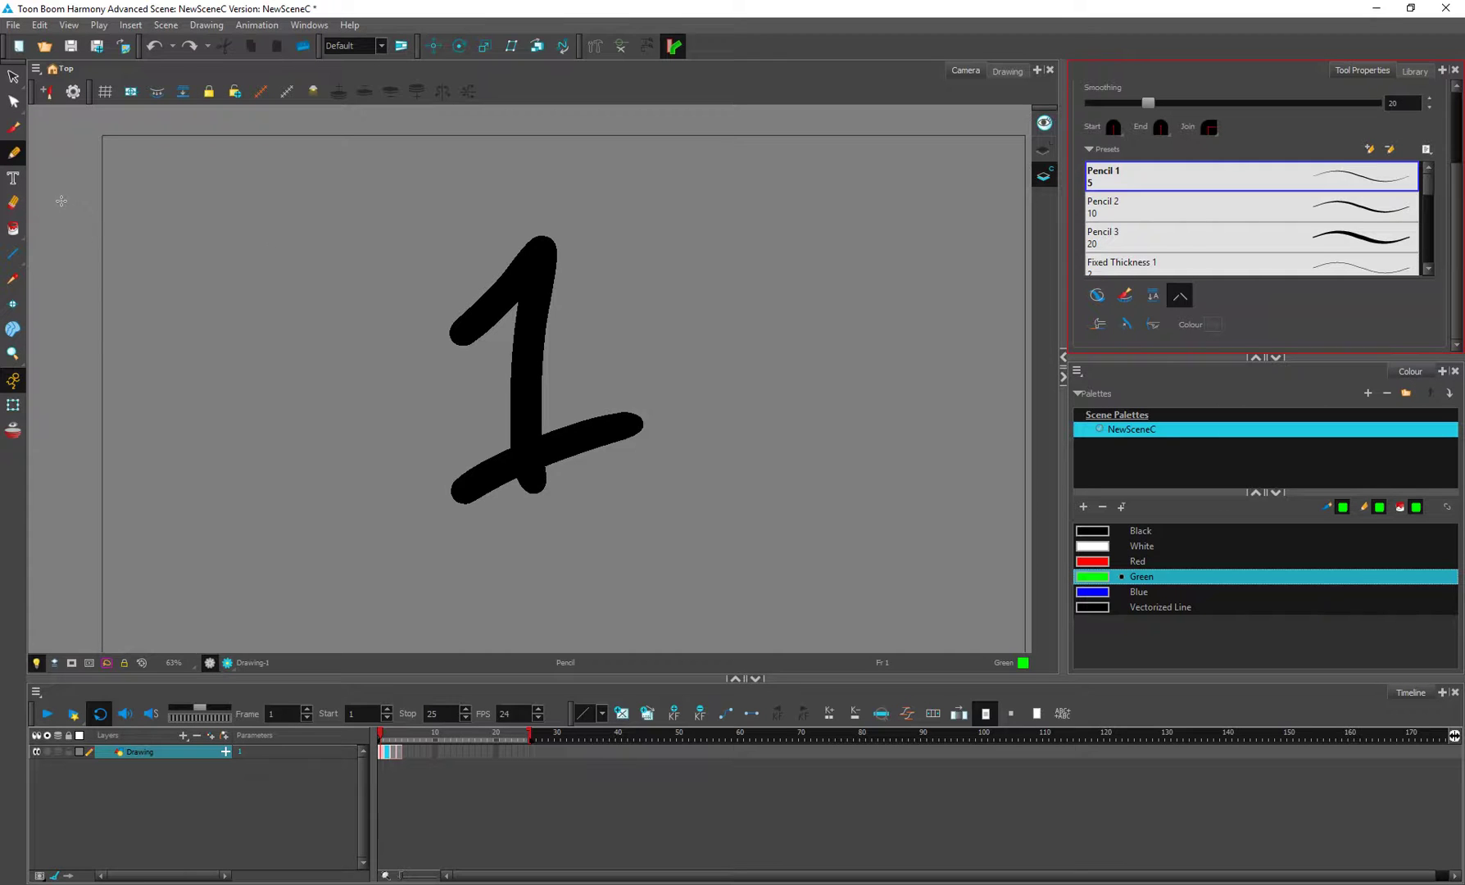
{"action": "left_click", "coordinate": [13, 178]}
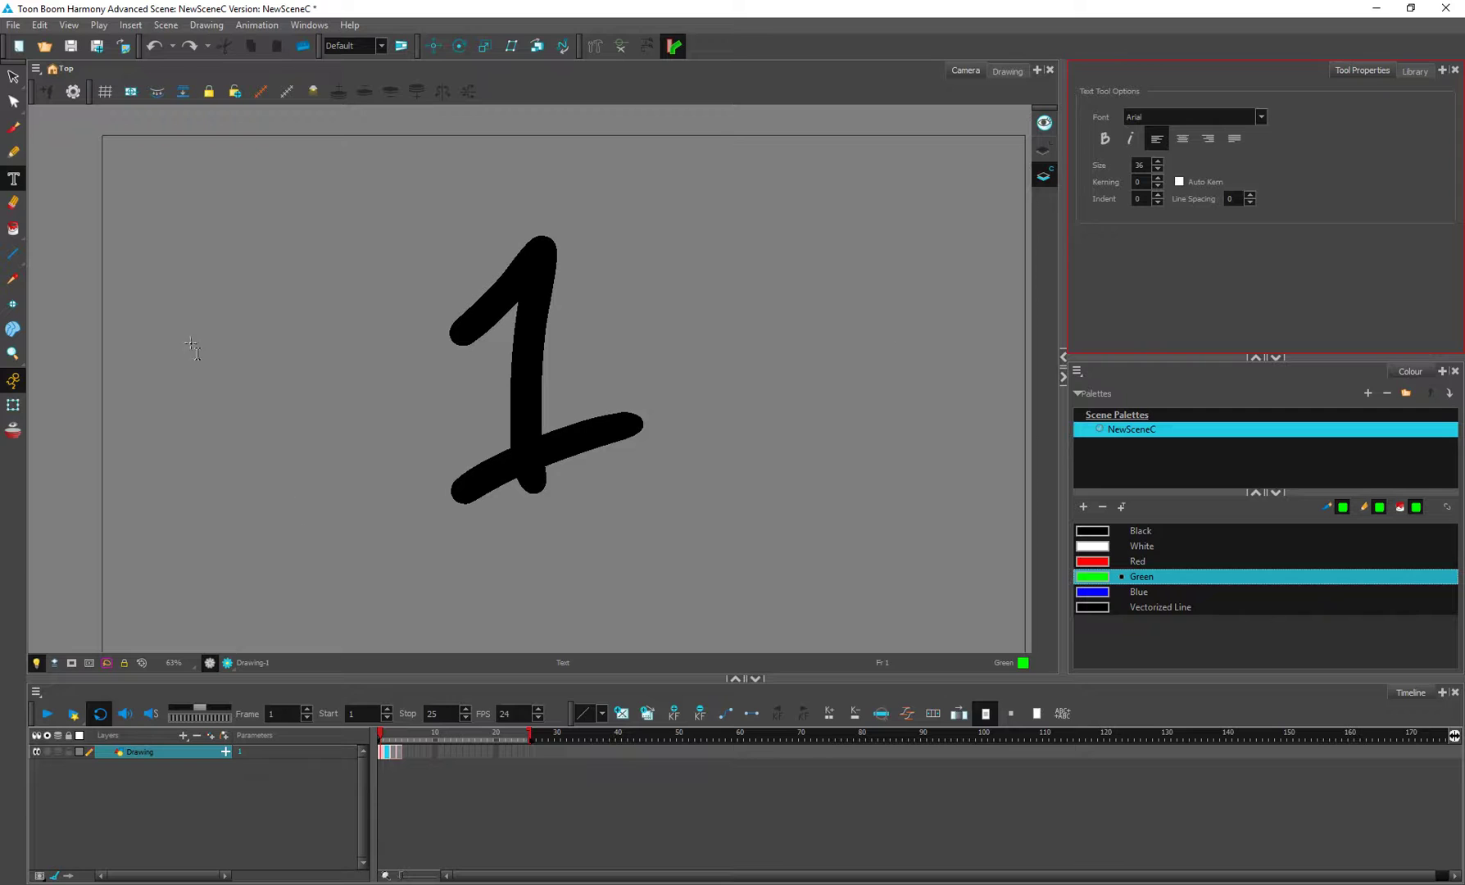
Step: Switch to the Select tool and delete the numeral 3 drawing from frame 3 of the Drawing layer
{"action": "left_click", "coordinate": [13, 76]}
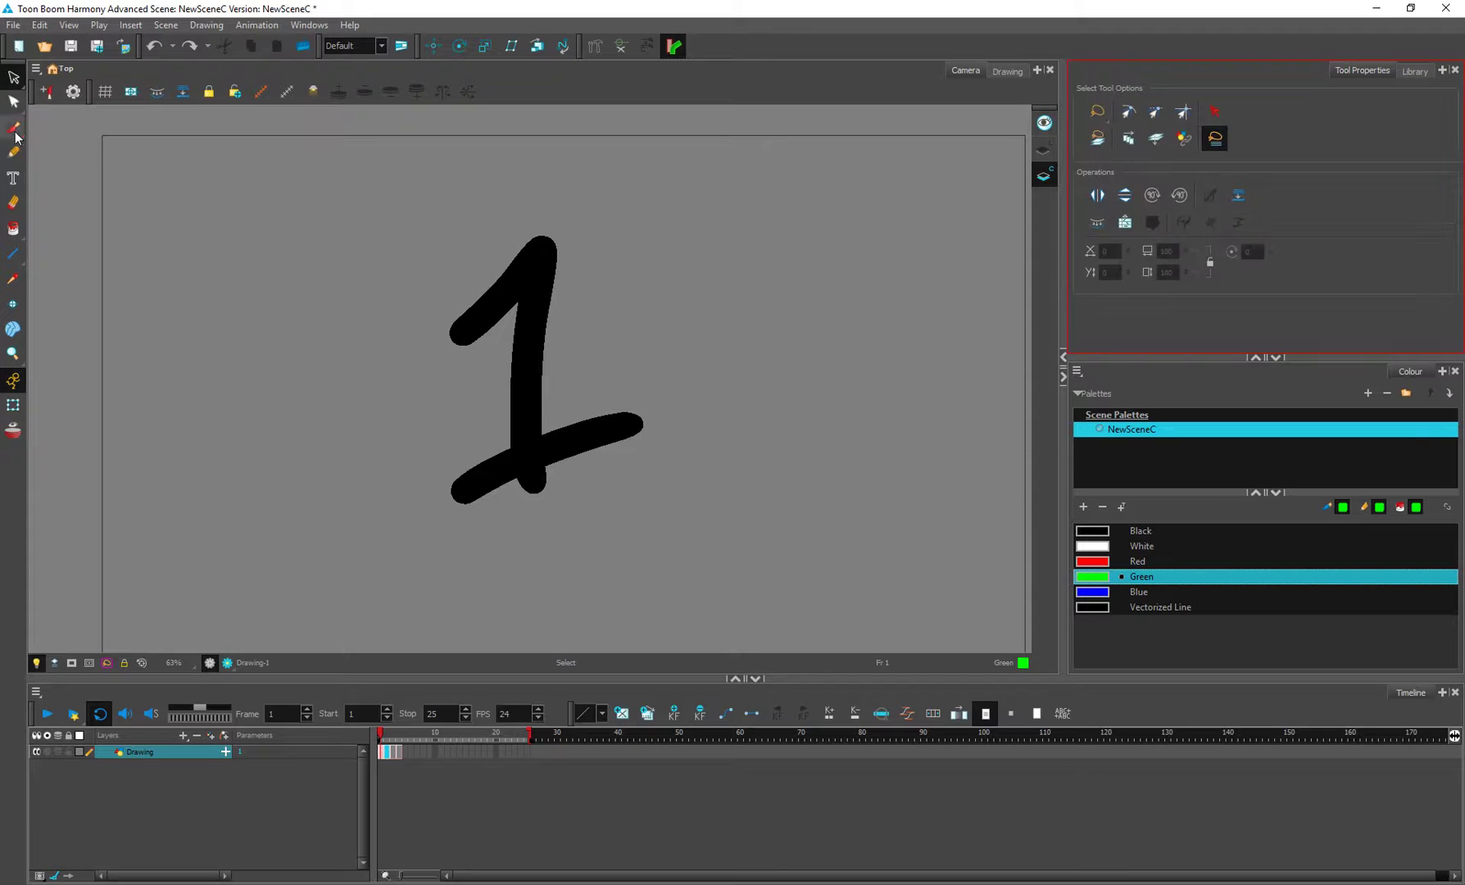
{"action": "left_click", "coordinate": [390, 752]}
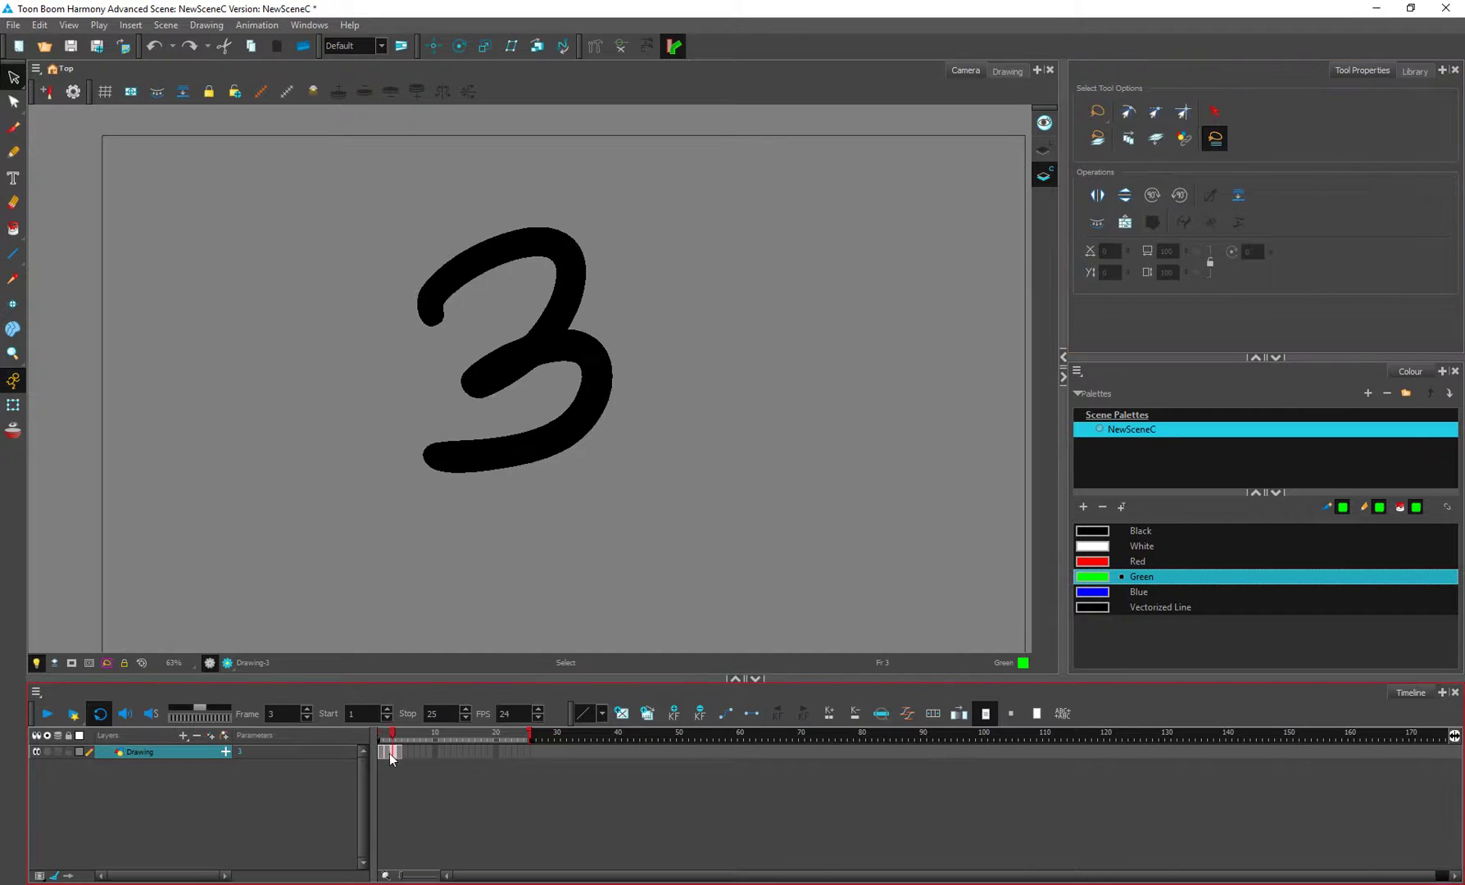
{"action": "key", "text": "Delete"}
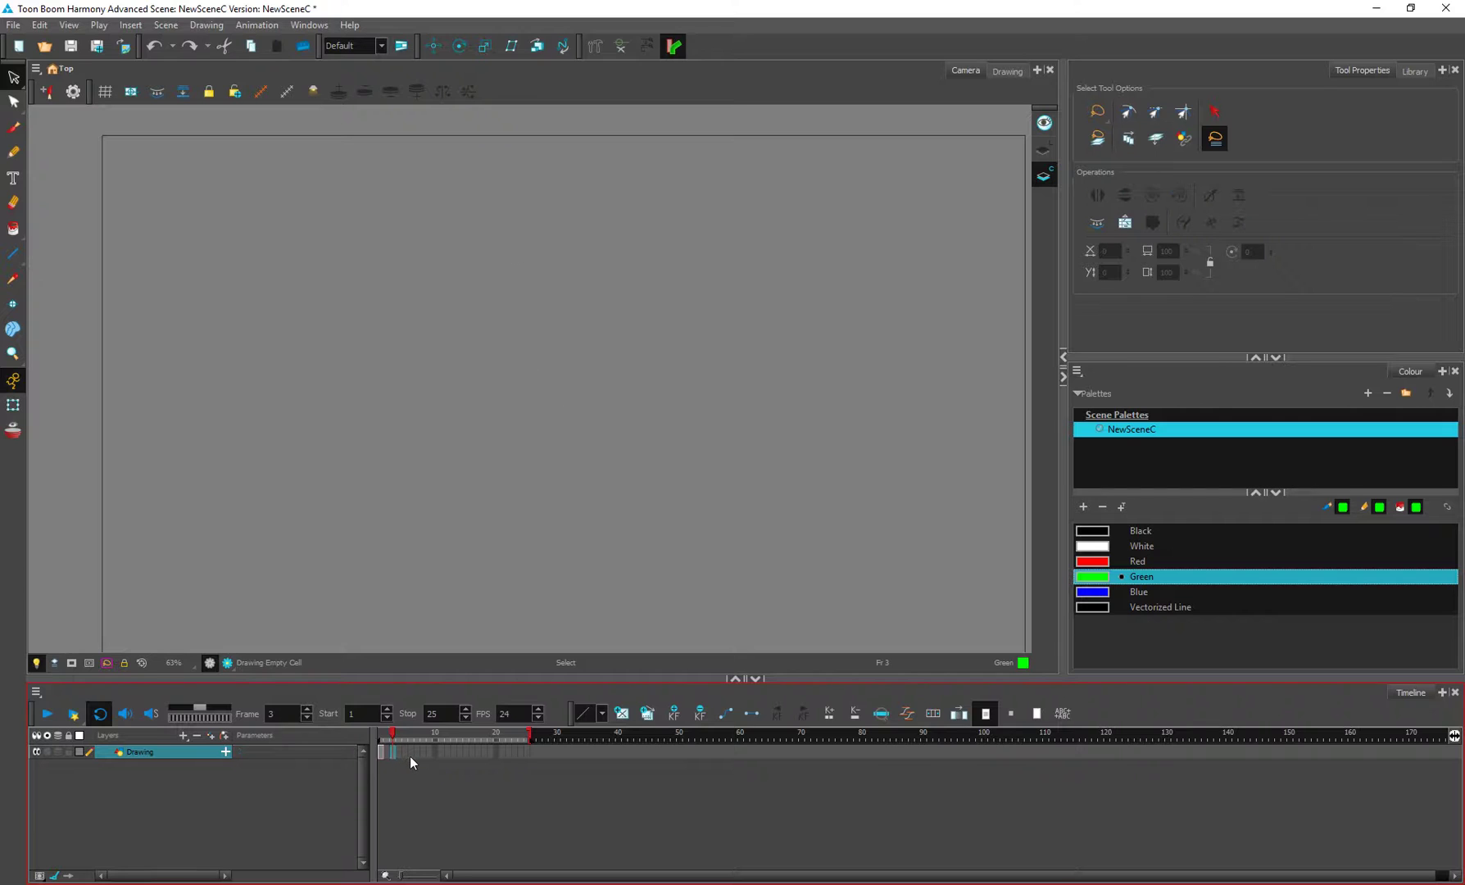
Step: Add the word "Text" in green Arial at size 100 on frame 1 of the Drawing layer with the Text tool
{"action": "left_click", "coordinate": [380, 752]}
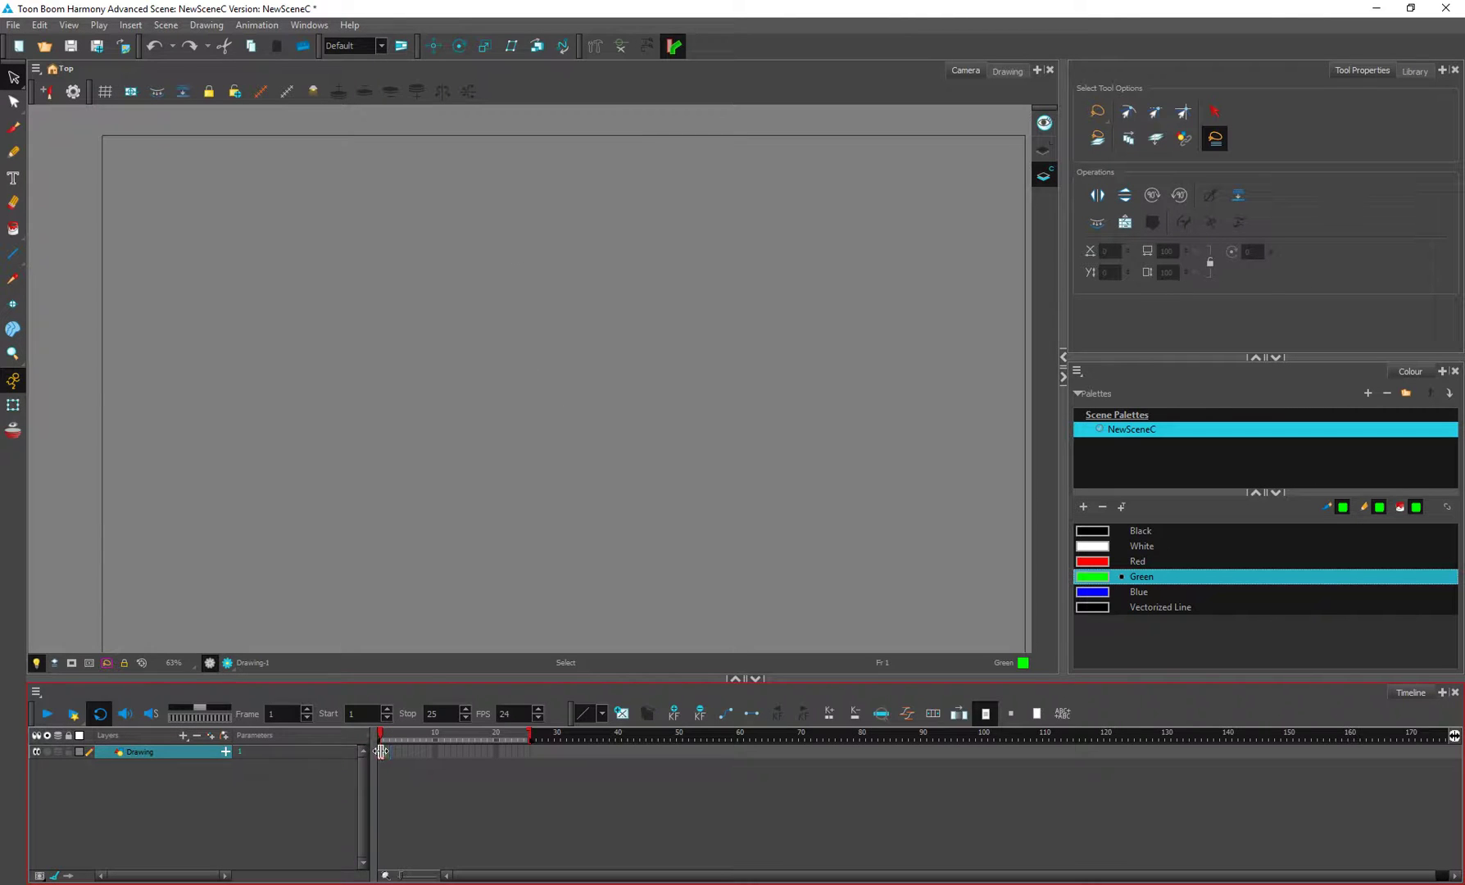
{"action": "left_click_drag", "start_coordinate": [523, 319], "coordinate": [484, 300]}
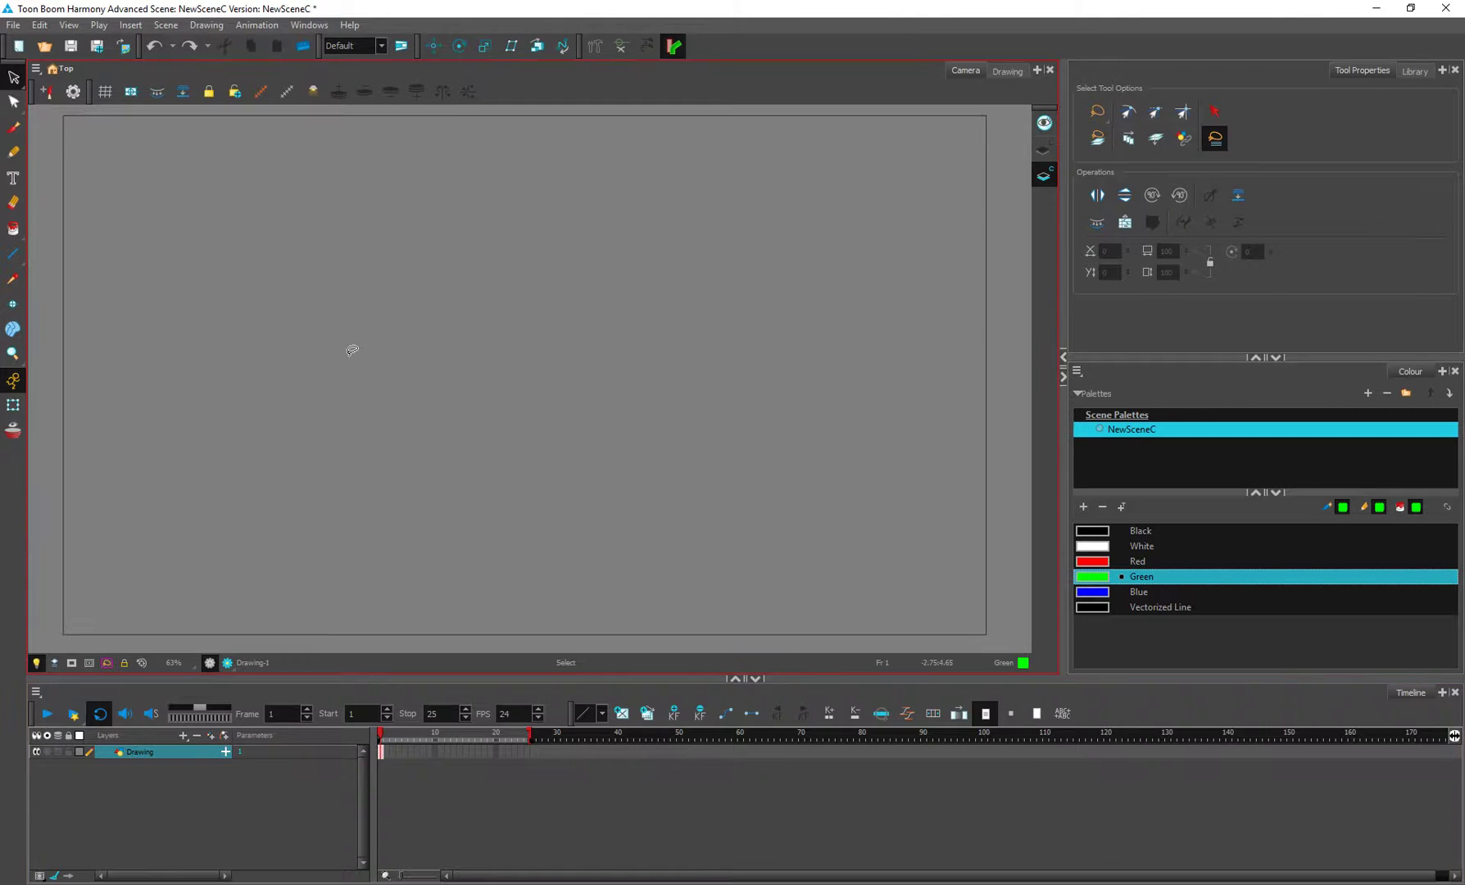
{"action": "left_click", "coordinate": [14, 179]}
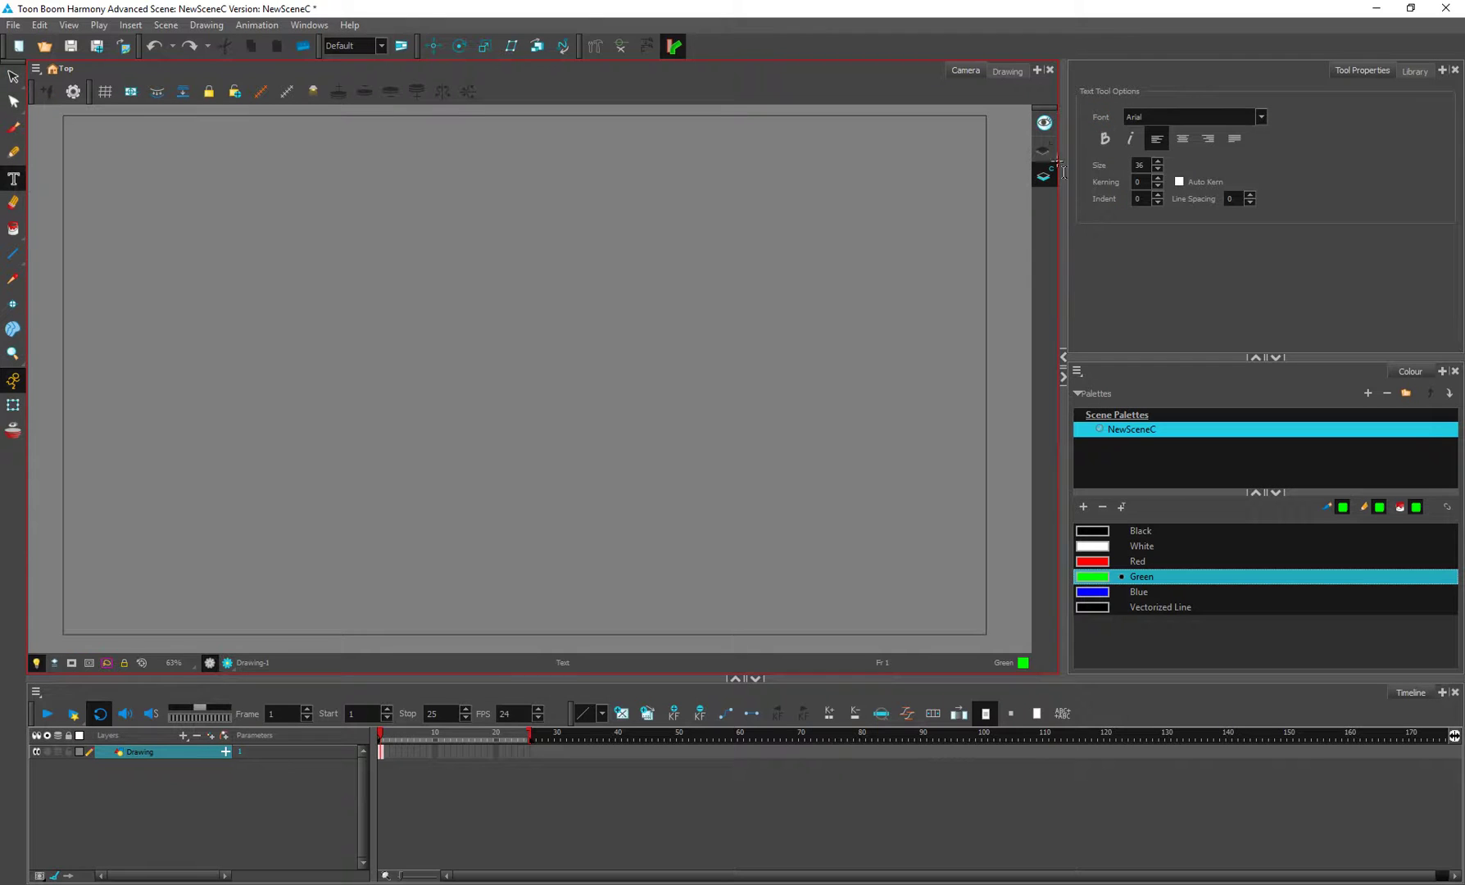
{"action": "left_click", "coordinate": [1158, 167]}
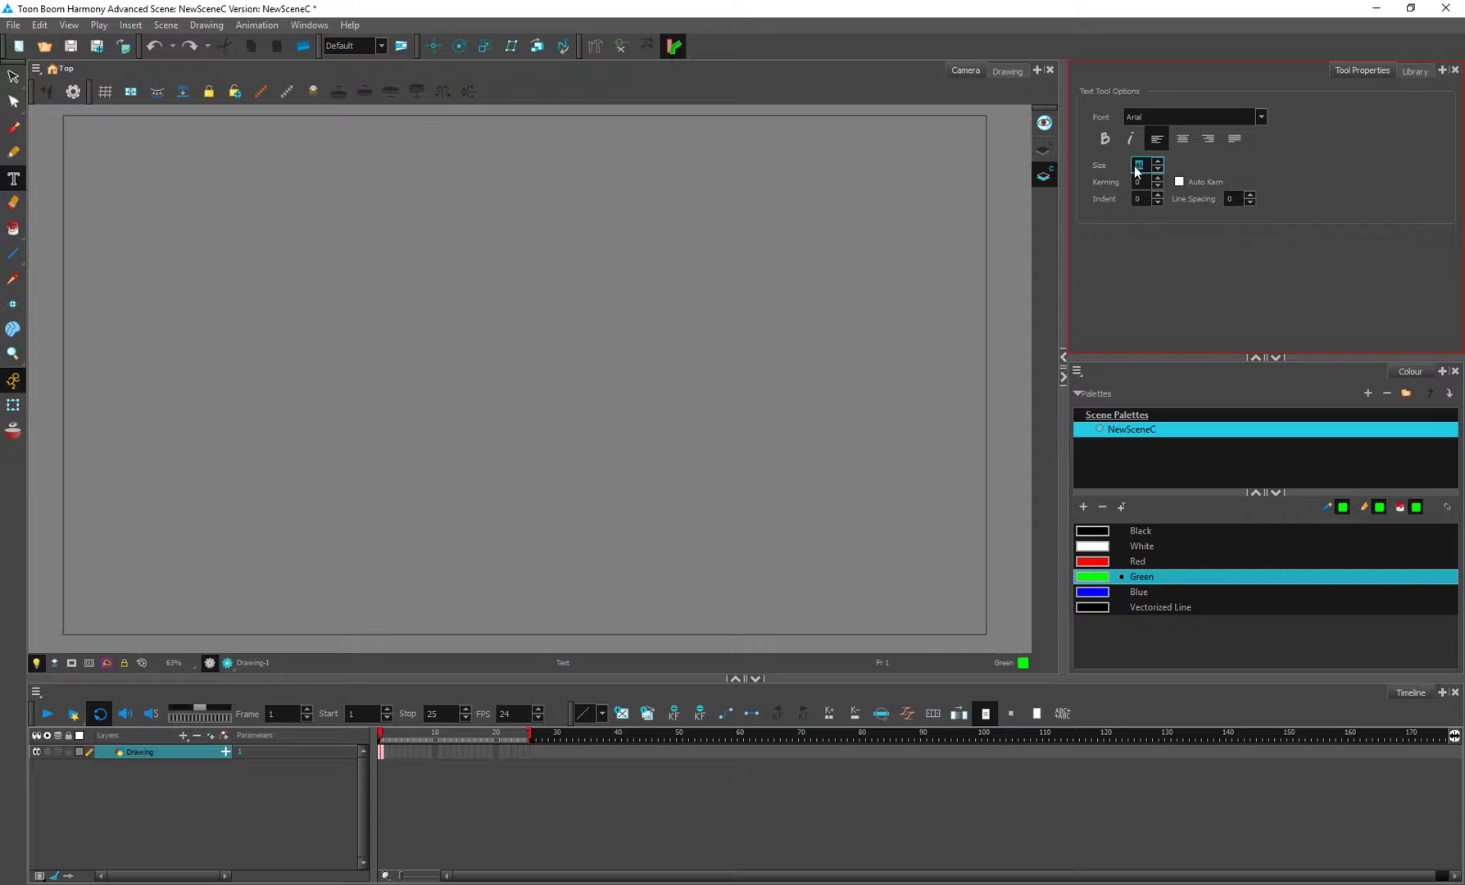
{"action": "left_click", "coordinate": [331, 383]}
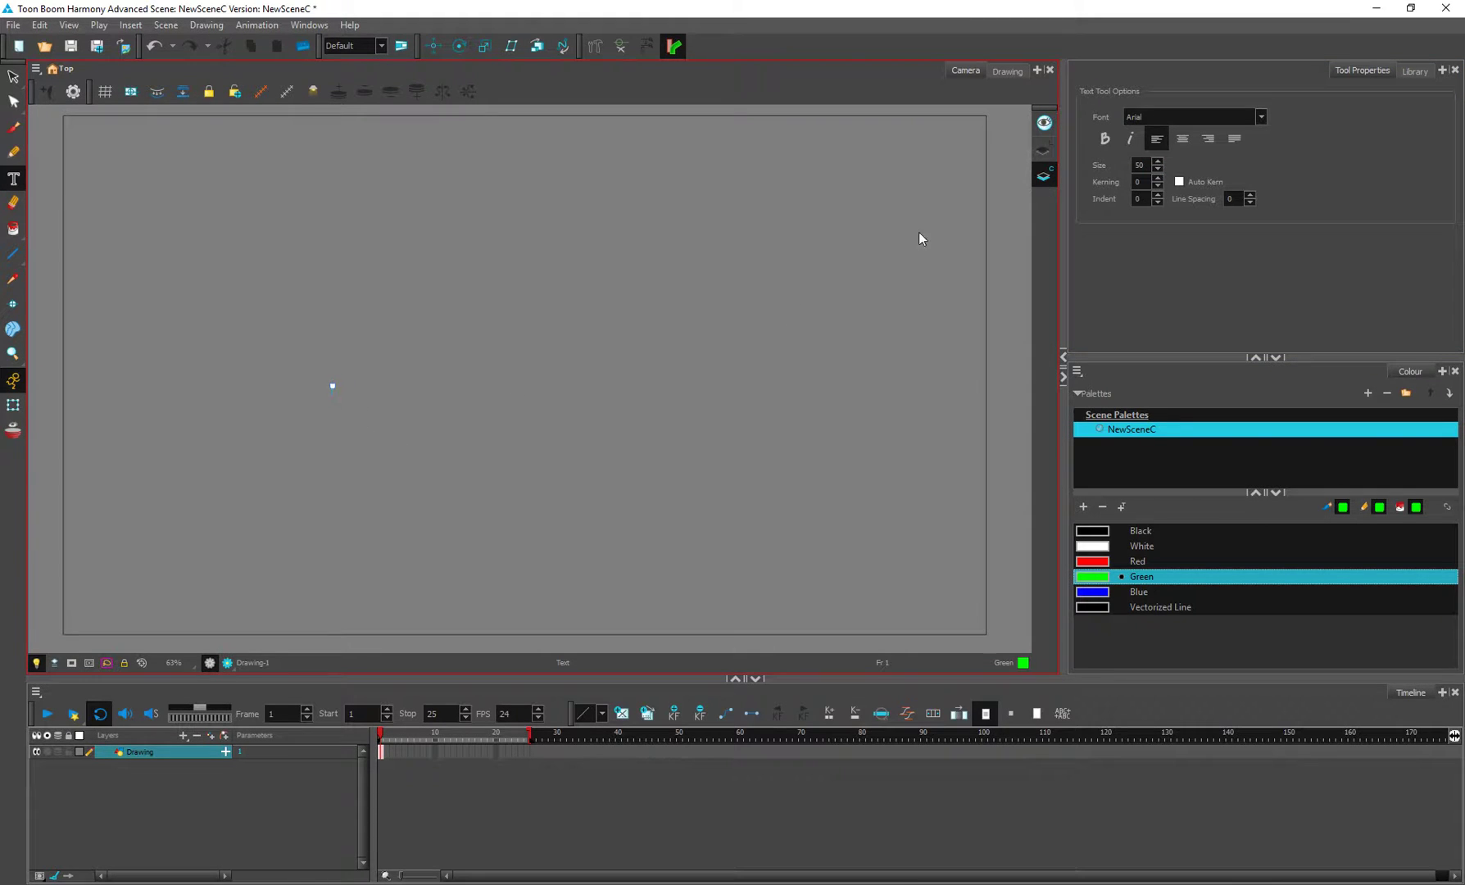
{"action": "left_click", "coordinate": [1134, 164]}
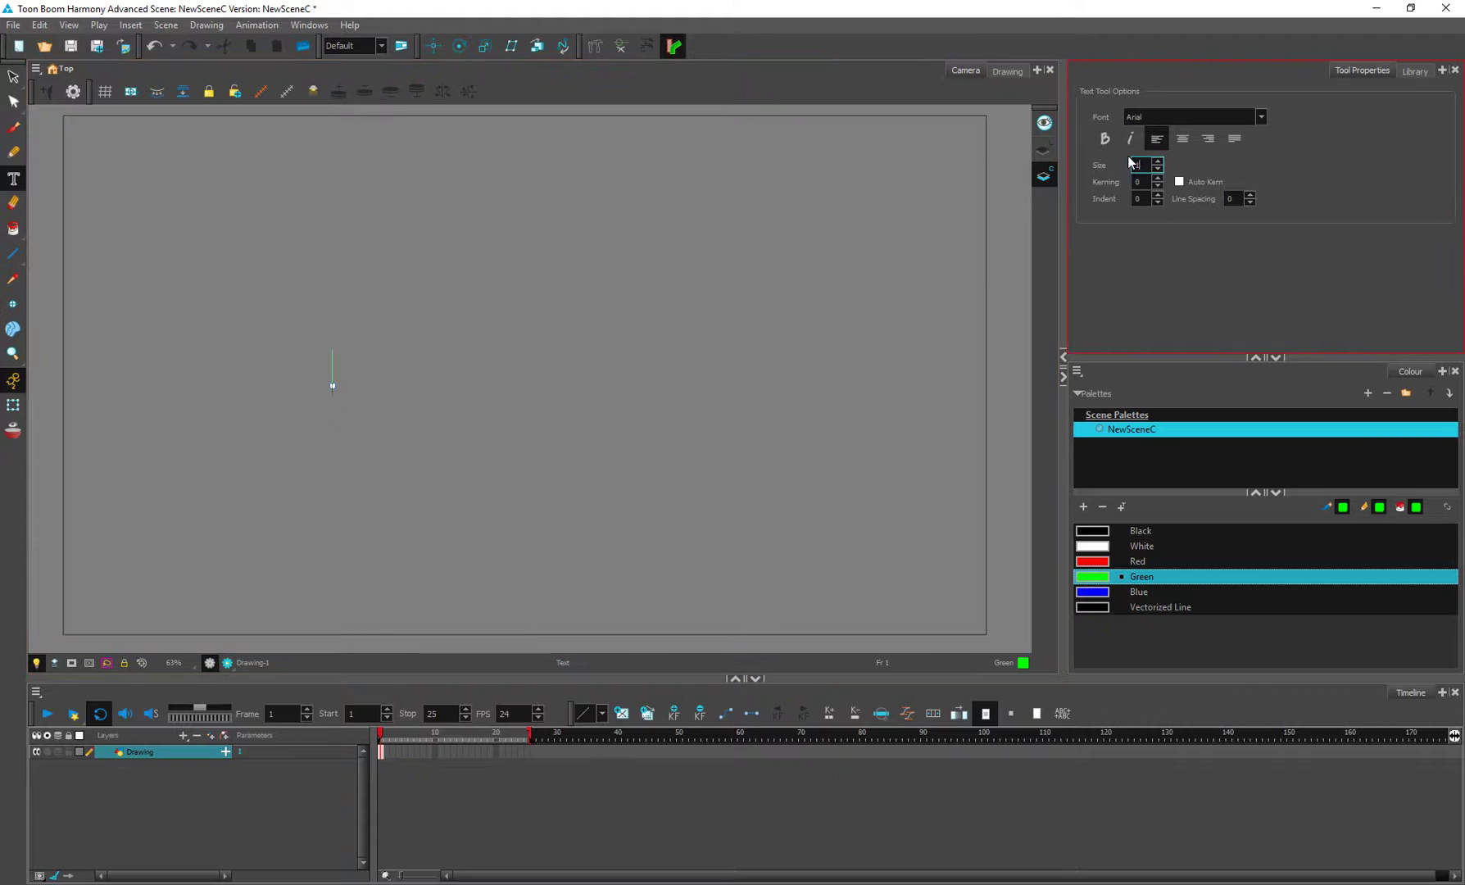
{"action": "type", "text": "100"}
{"action": "key", "text": "Return"}
{"action": "left_click", "coordinate": [355, 395]}
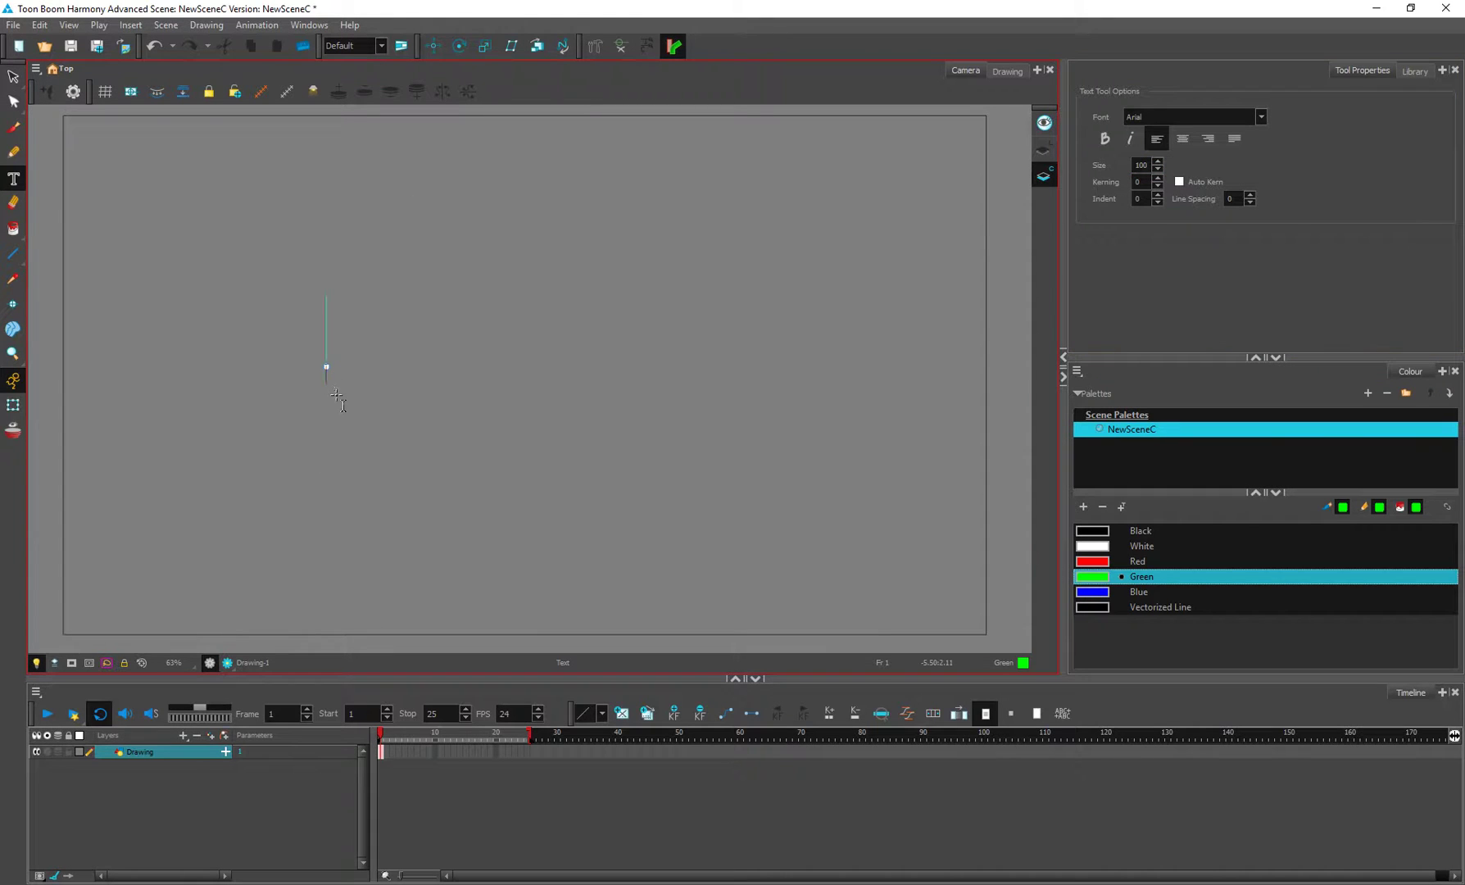
{"action": "type", "text": "Text"}
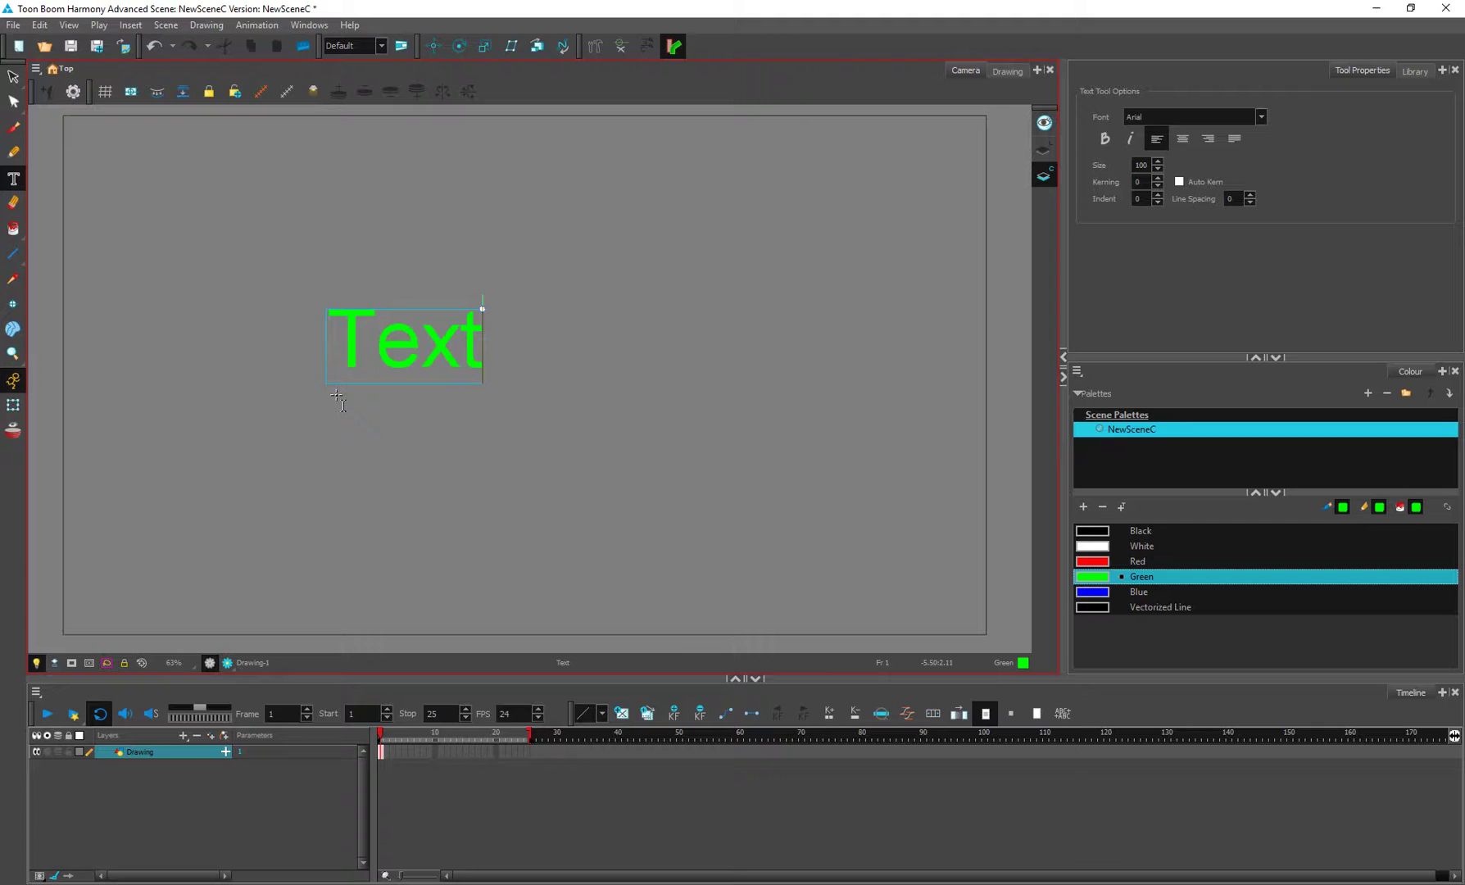
Step: Select all the characters of the word and set the text size to 200
{"action": "key", "text": "ctrl+a"}
{"action": "double_click", "coordinate": [1139, 166]}
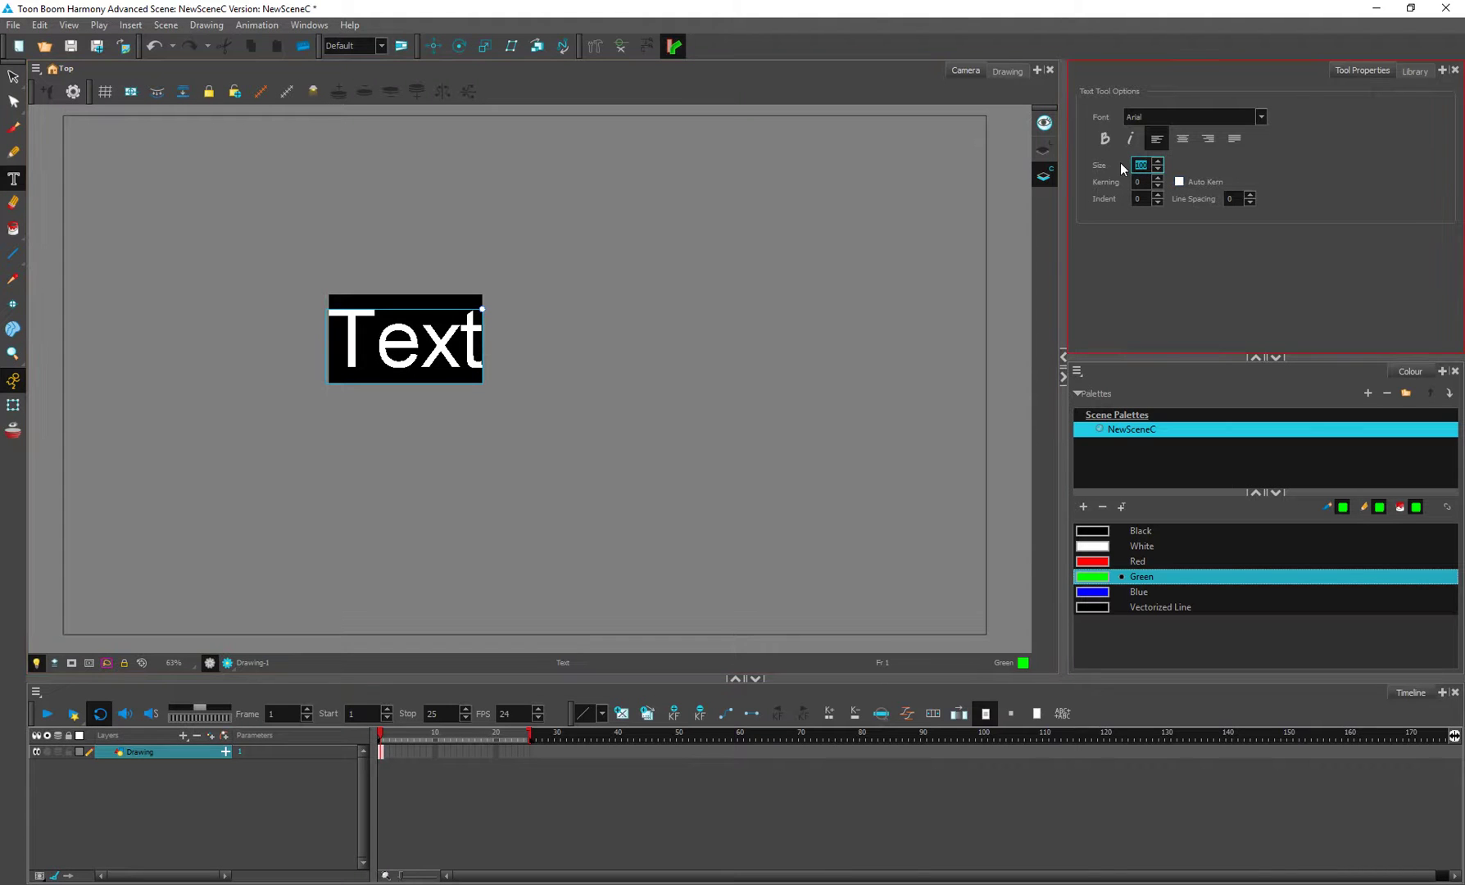
{"action": "type", "text": "200"}
{"action": "key", "text": "Return"}
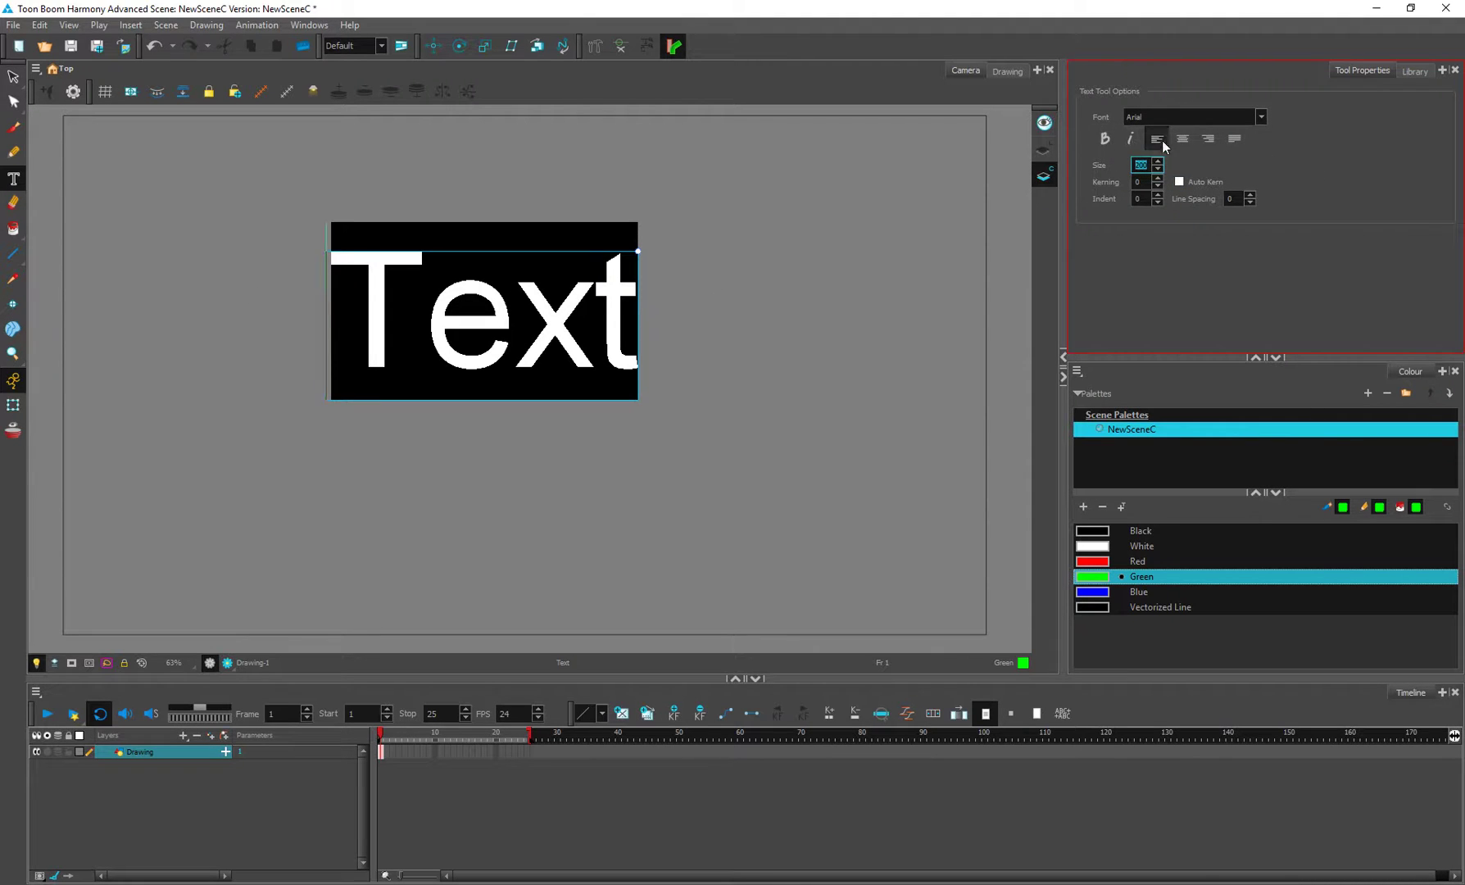
Step: Select the text object with the Select tool, show its full text properties and look at the available fonts
{"action": "left_click", "coordinate": [13, 77]}
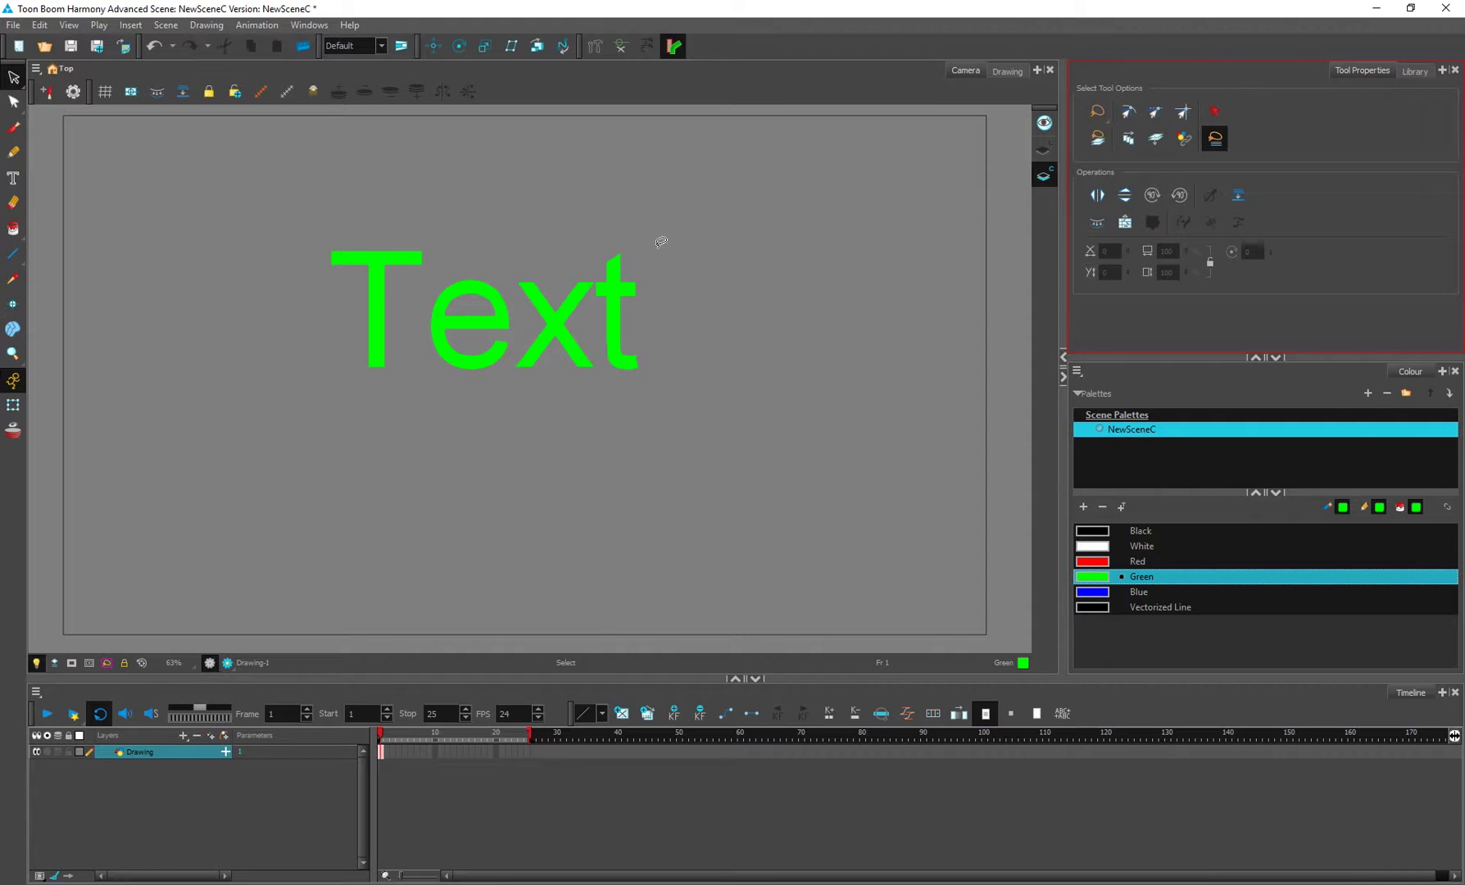
{"action": "left_click_drag", "start_coordinate": [661, 242], "coordinate": [452, 407]}
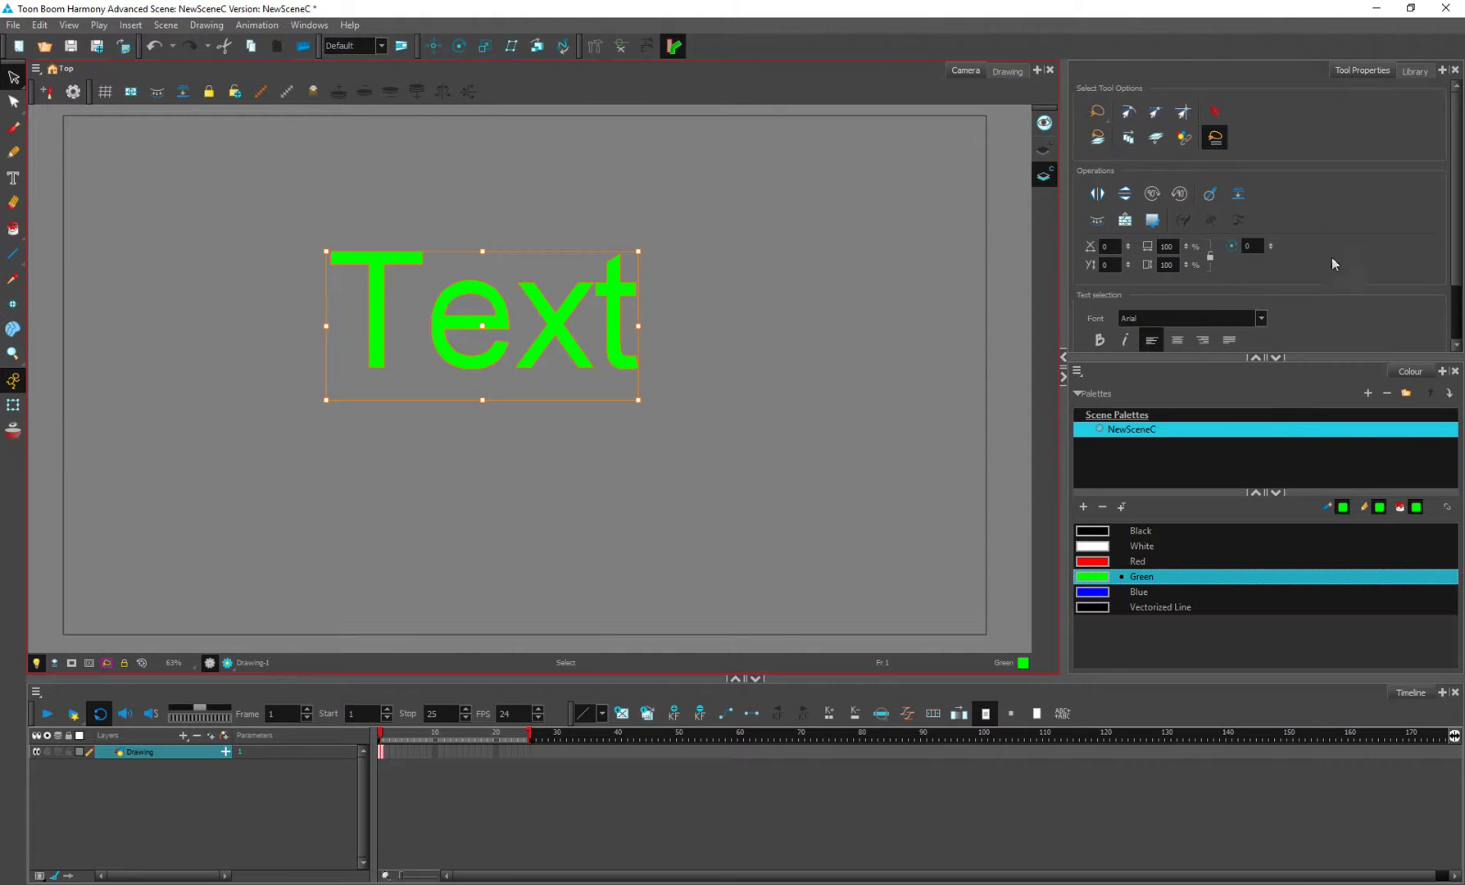
{"action": "left_click", "coordinate": [1274, 358]}
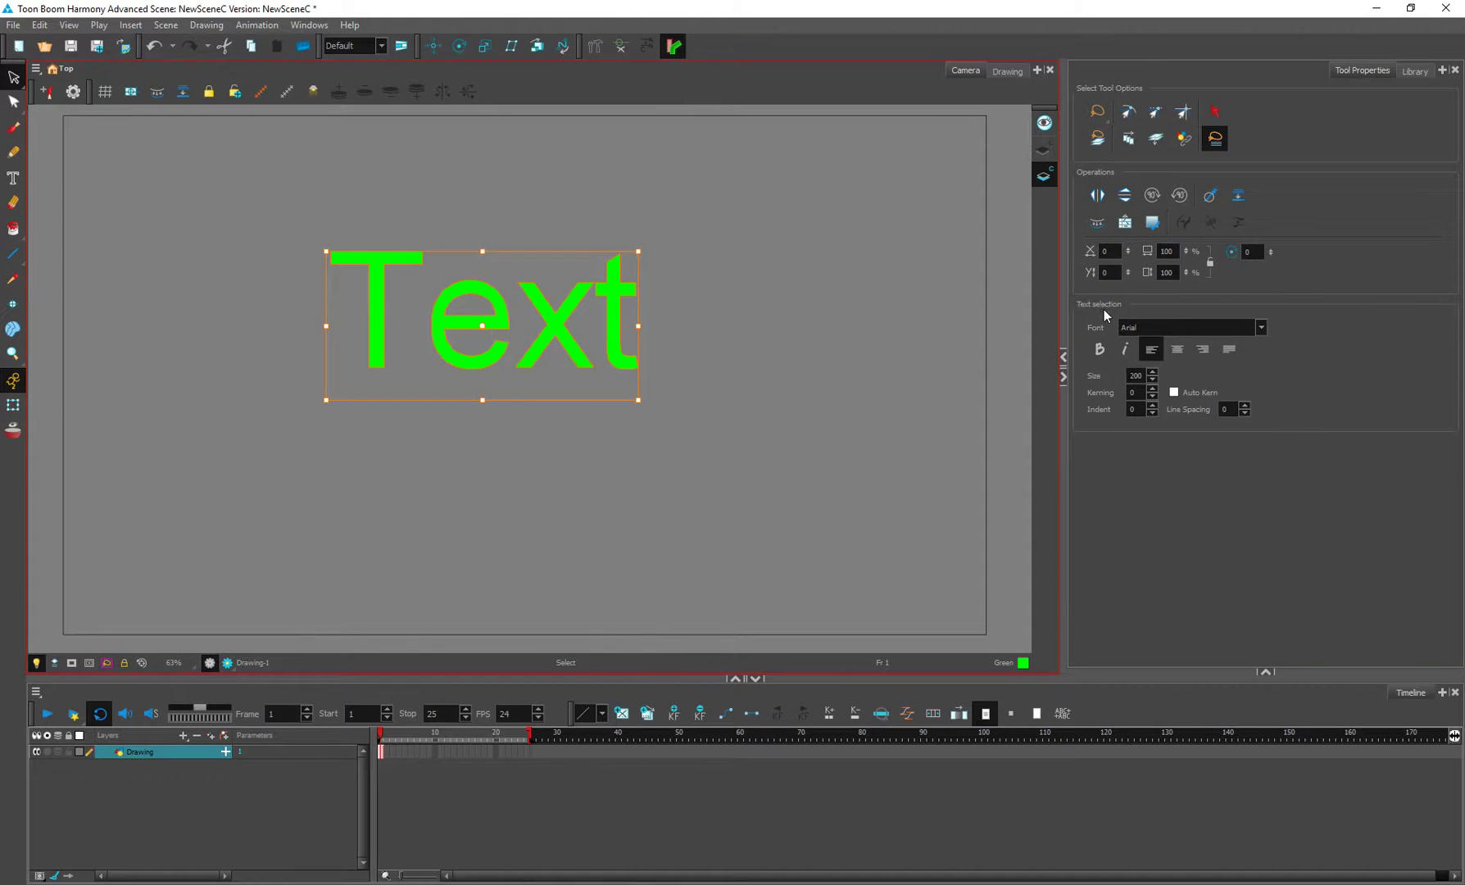
{"action": "left_click", "coordinate": [1185, 325]}
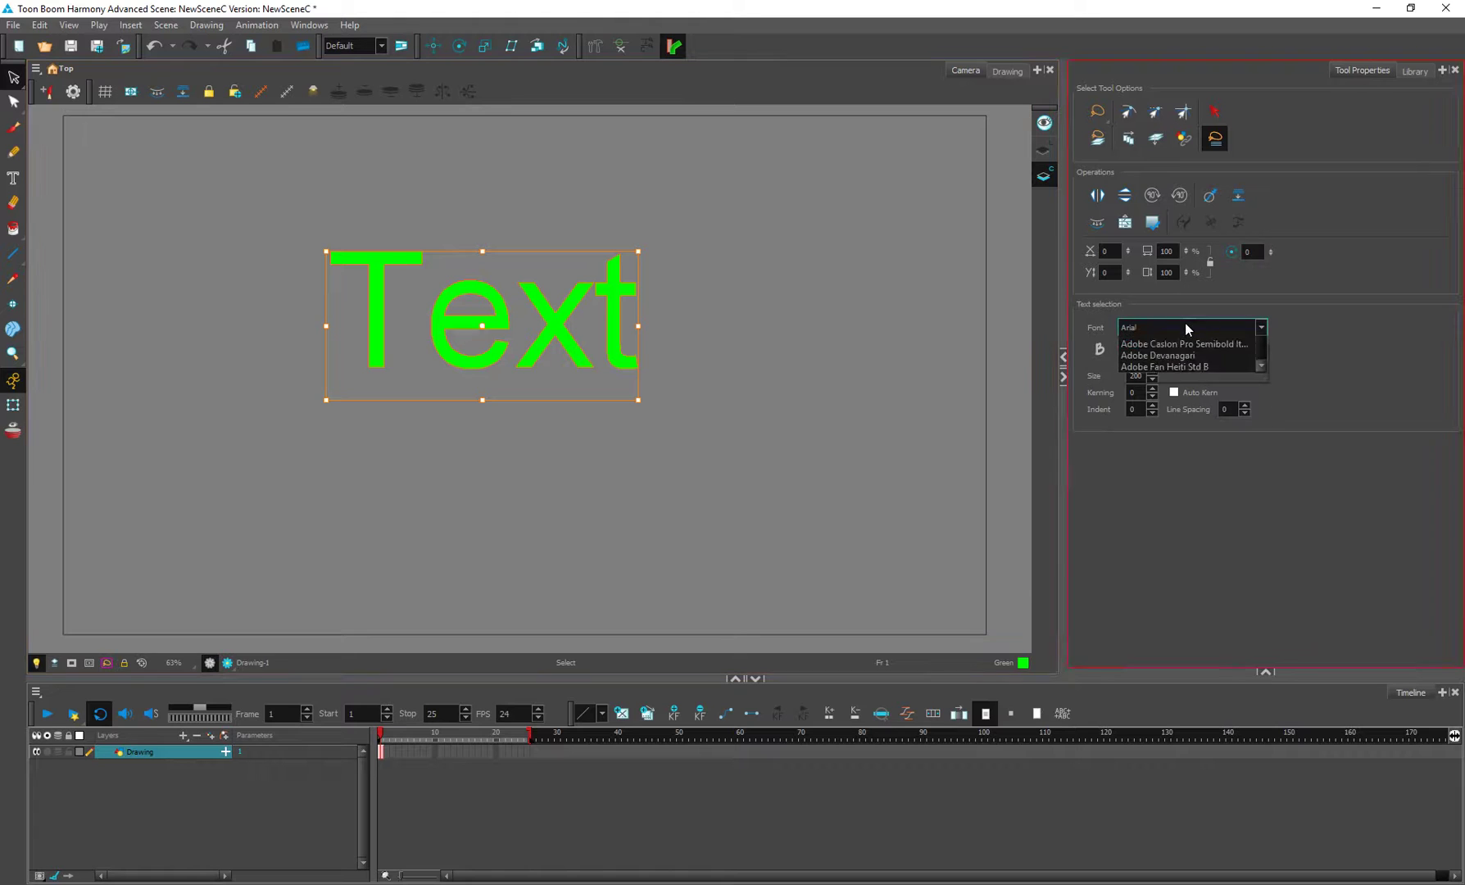
{"action": "left_click", "coordinate": [1360, 316]}
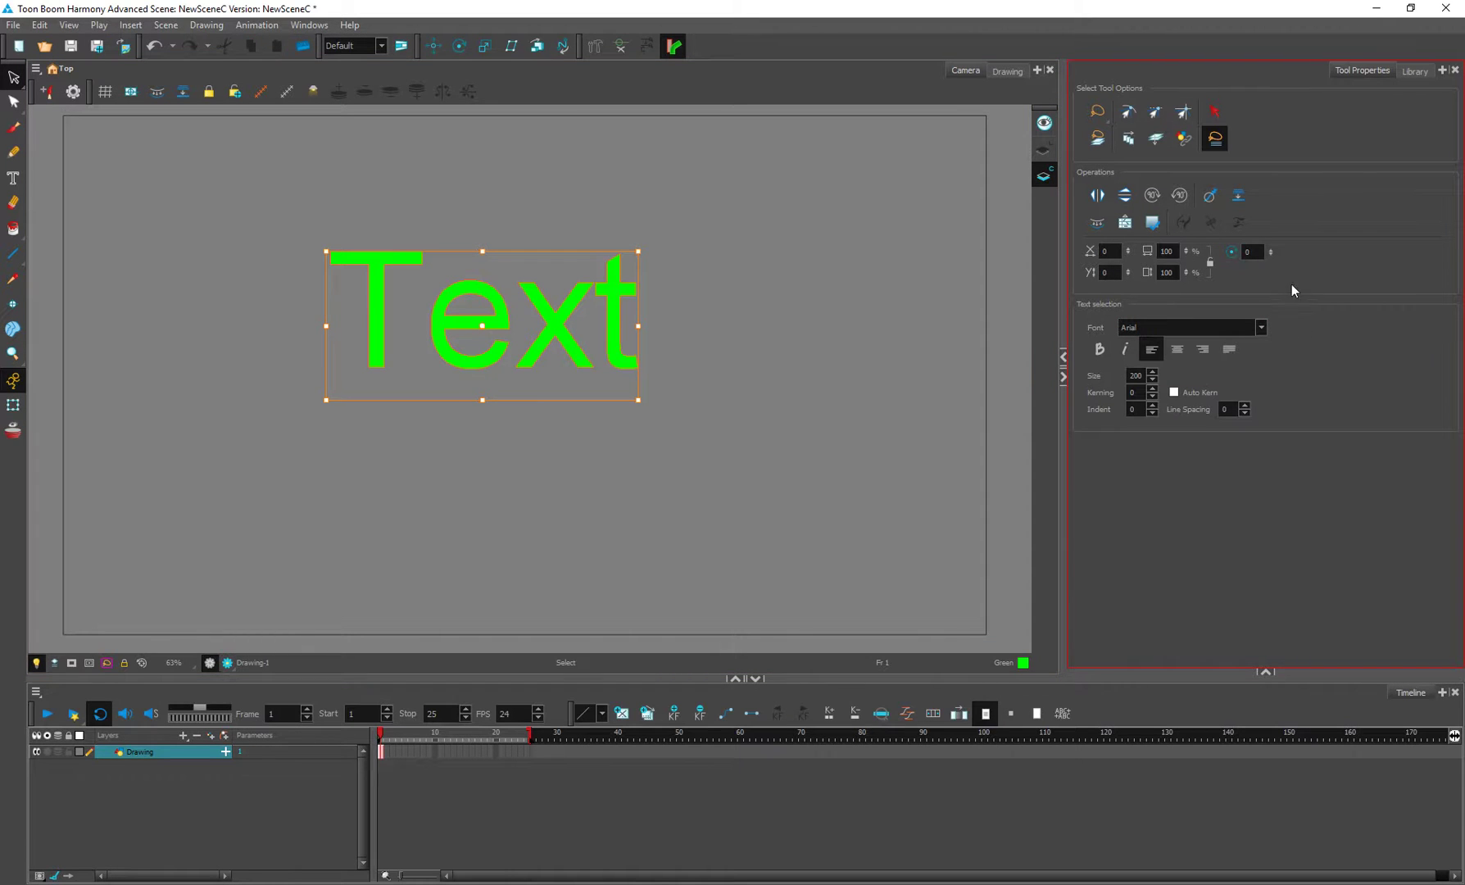
Step: Move the text object slightly to the right, deselect it and select it again as a whole
{"action": "left_click", "coordinate": [571, 299]}
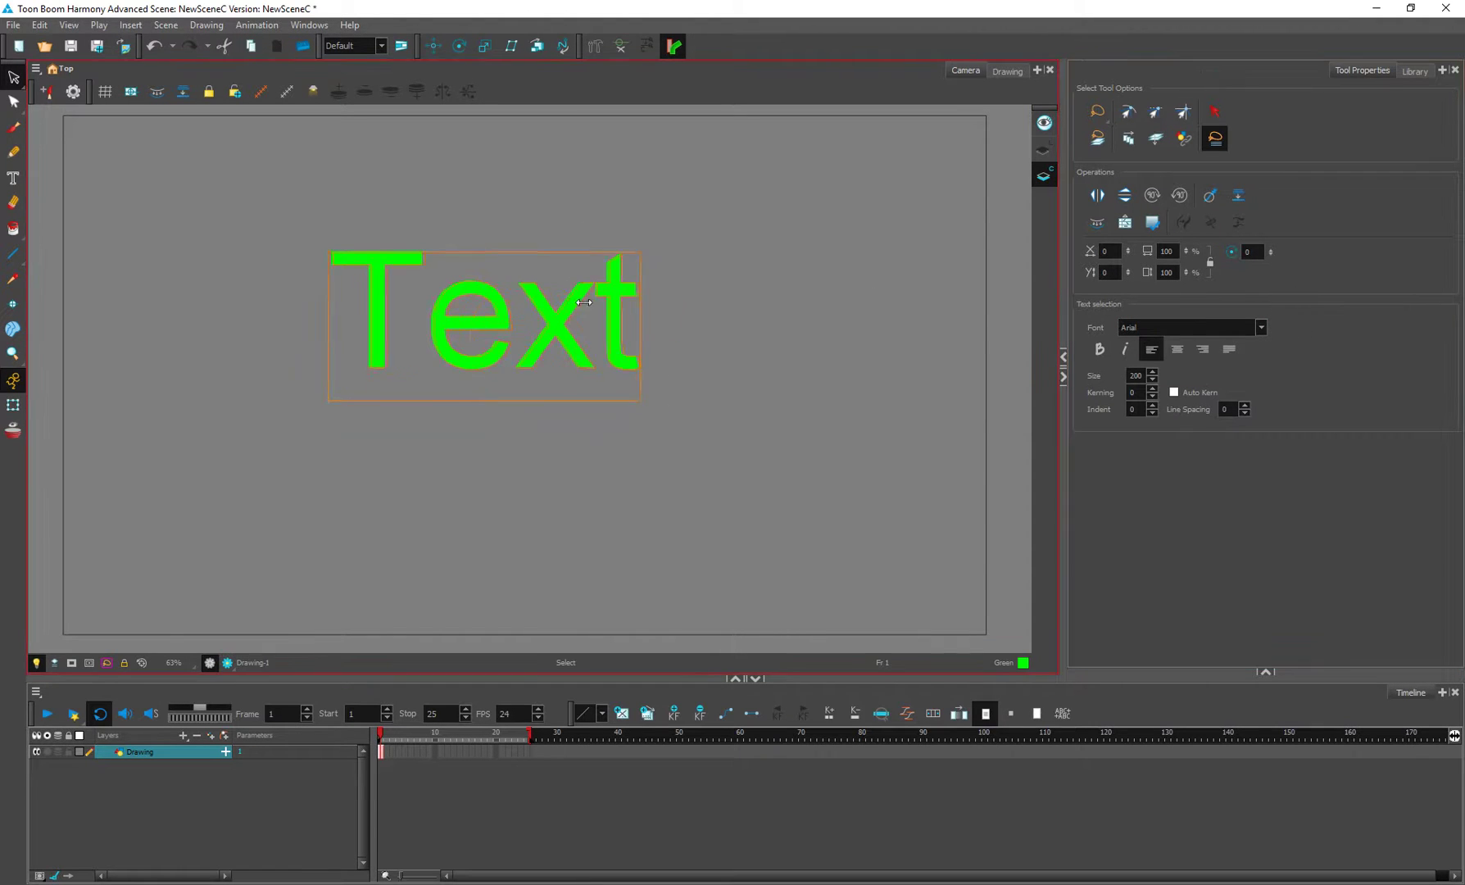
{"action": "left_click_drag", "start_coordinate": [560, 309], "coordinate": [590, 311]}
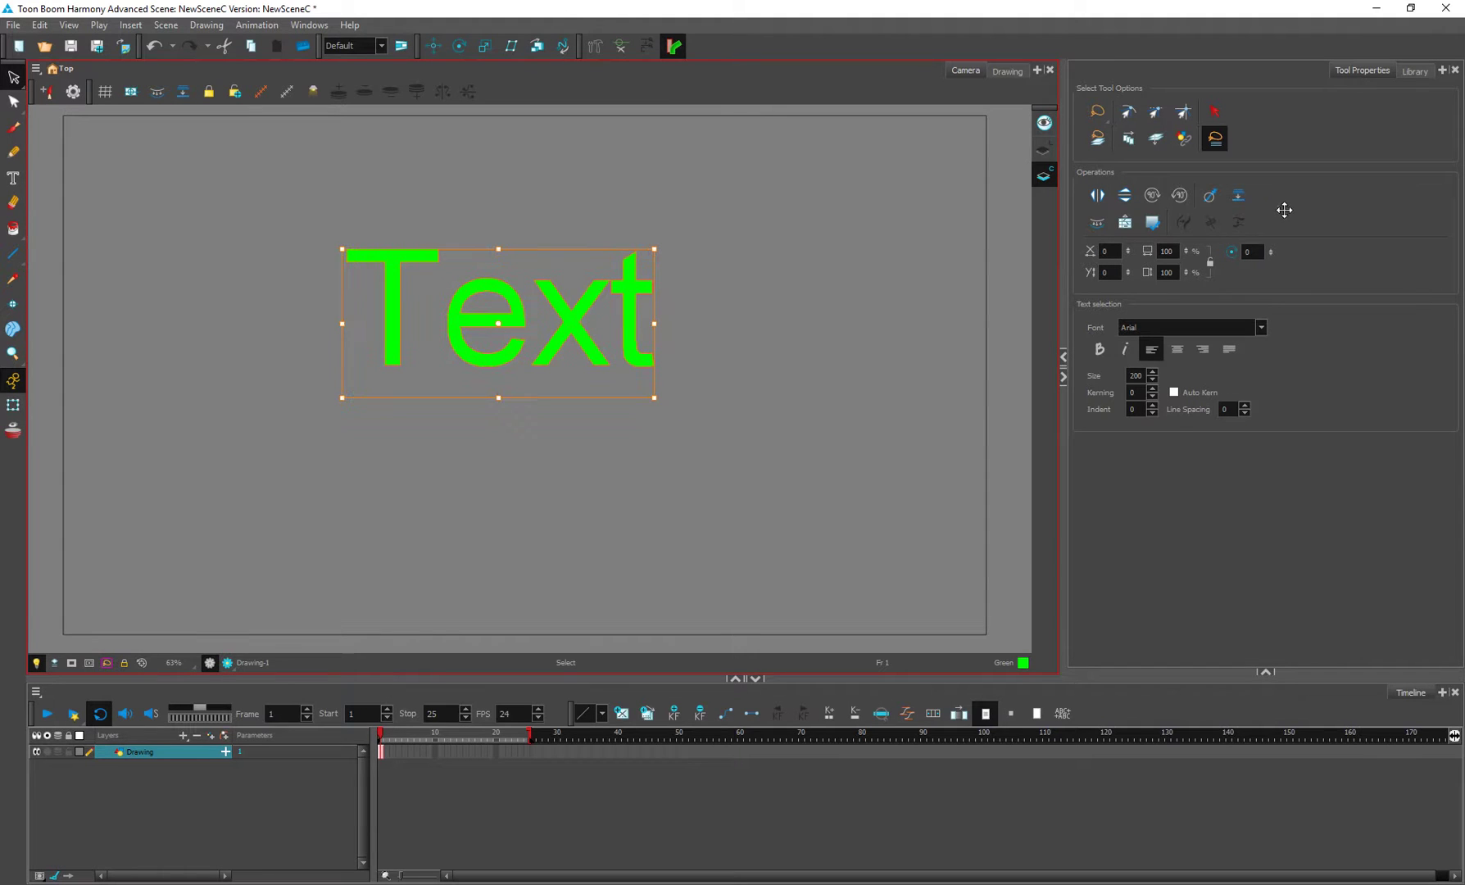
{"action": "left_click", "coordinate": [1237, 197]}
{"action": "left_click", "coordinate": [625, 223]}
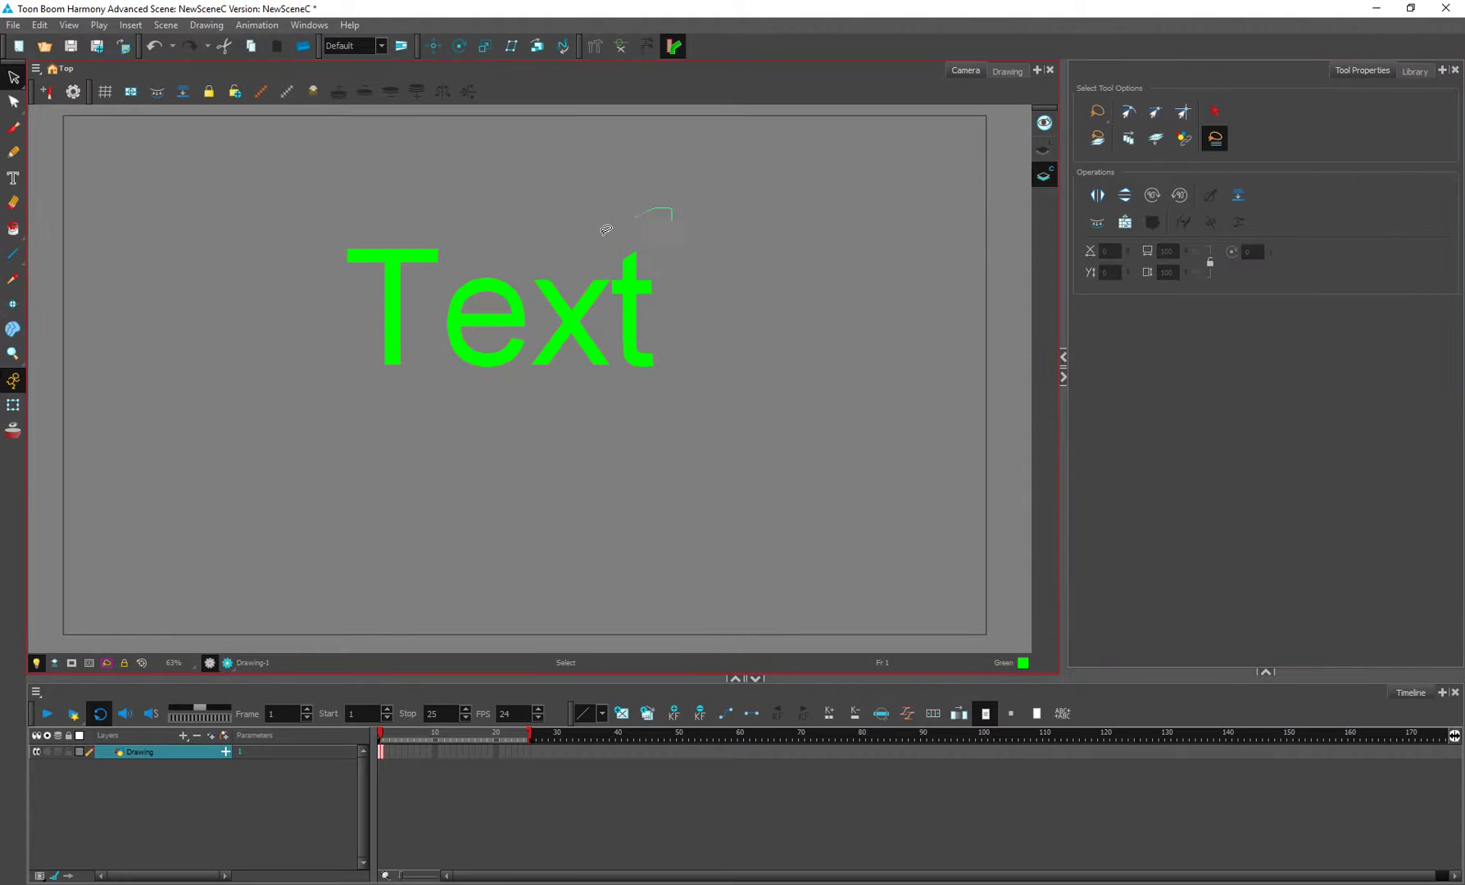
{"action": "left_click", "coordinate": [625, 339]}
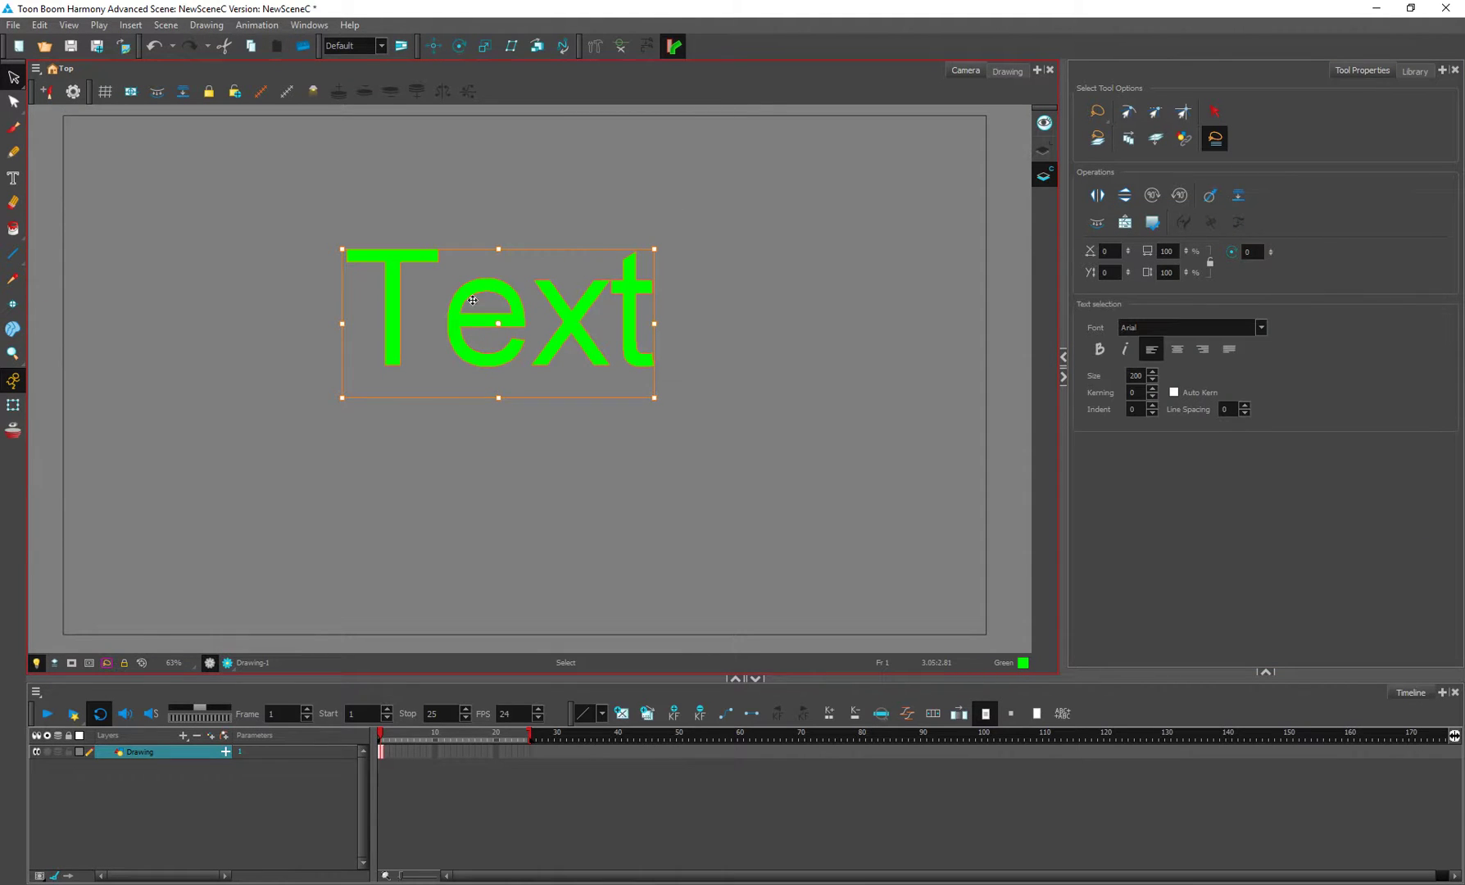
Step: Try to select contour points on the unbroken text object with the Contour Editor
{"action": "left_click", "coordinate": [13, 102]}
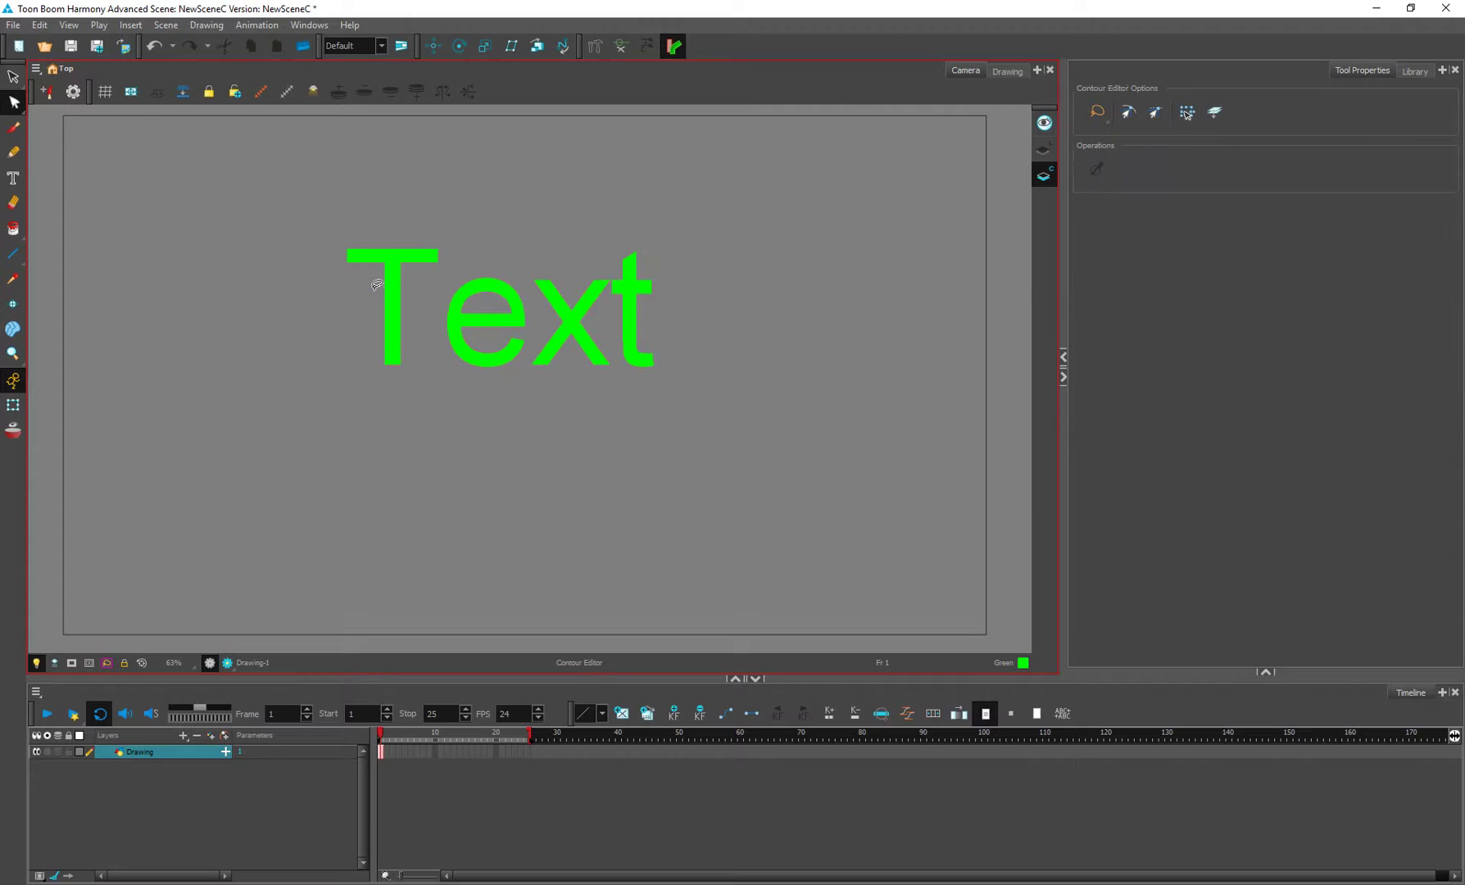
{"action": "mouse_move", "coordinate": [378, 325]}
{"action": "left_mouse_down"}
{"action": "mouse_move", "coordinate": [338, 325]}
{"action": "mouse_move", "coordinate": [362, 242]}
{"action": "mouse_move", "coordinate": [468, 370]}
{"action": "left_mouse_up"}
{"action": "left_click", "coordinate": [155, 752]}
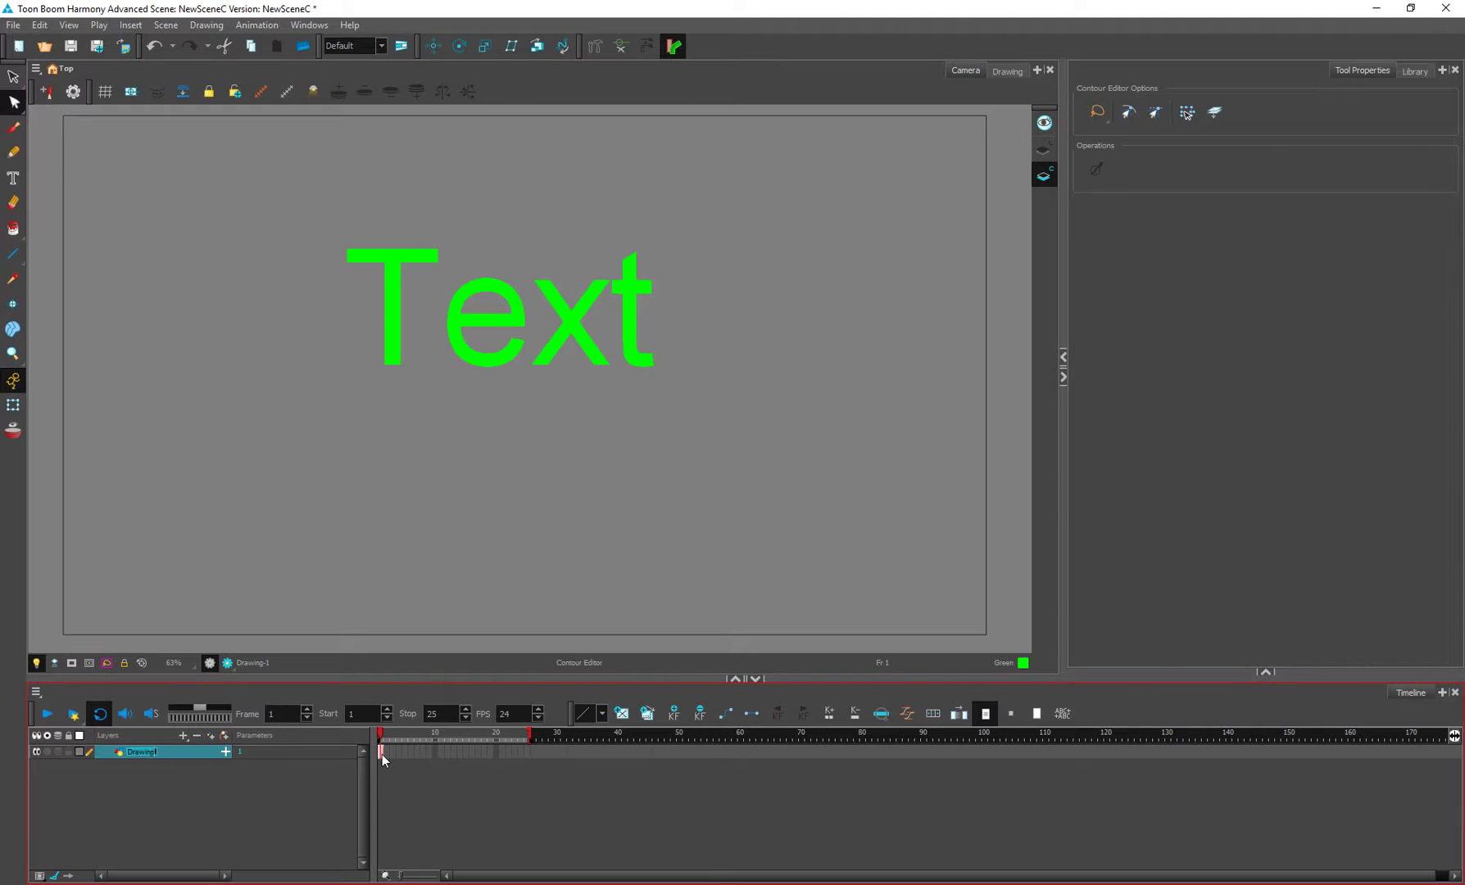
{"action": "left_click", "coordinate": [718, 259]}
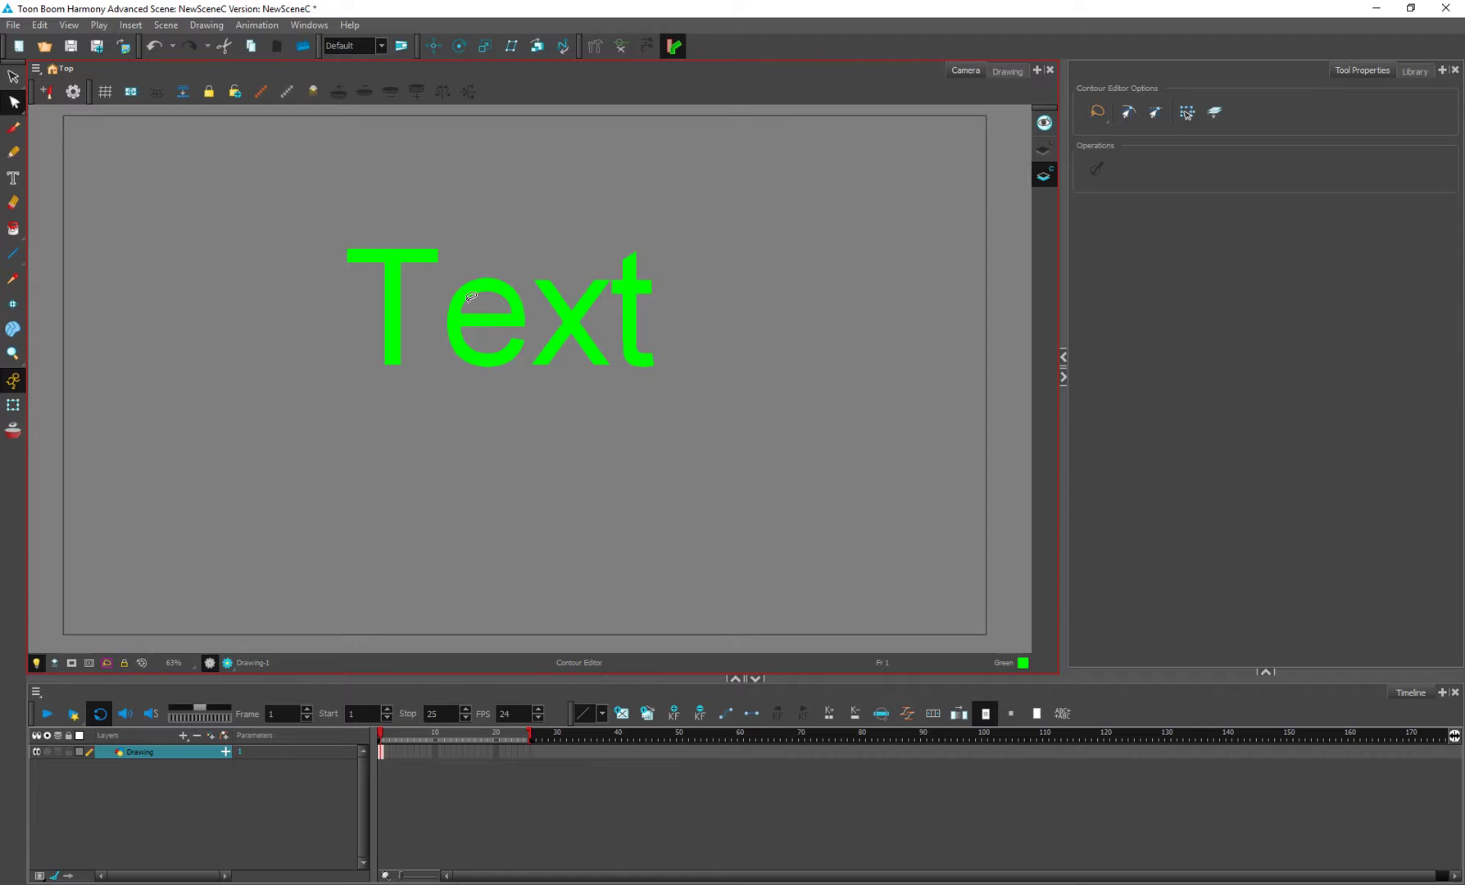
Step: Select the text object and convert it into separate letters with Break Apart Text Layers
{"action": "key", "text": "alt+s"}
{"action": "left_click", "coordinate": [410, 279]}
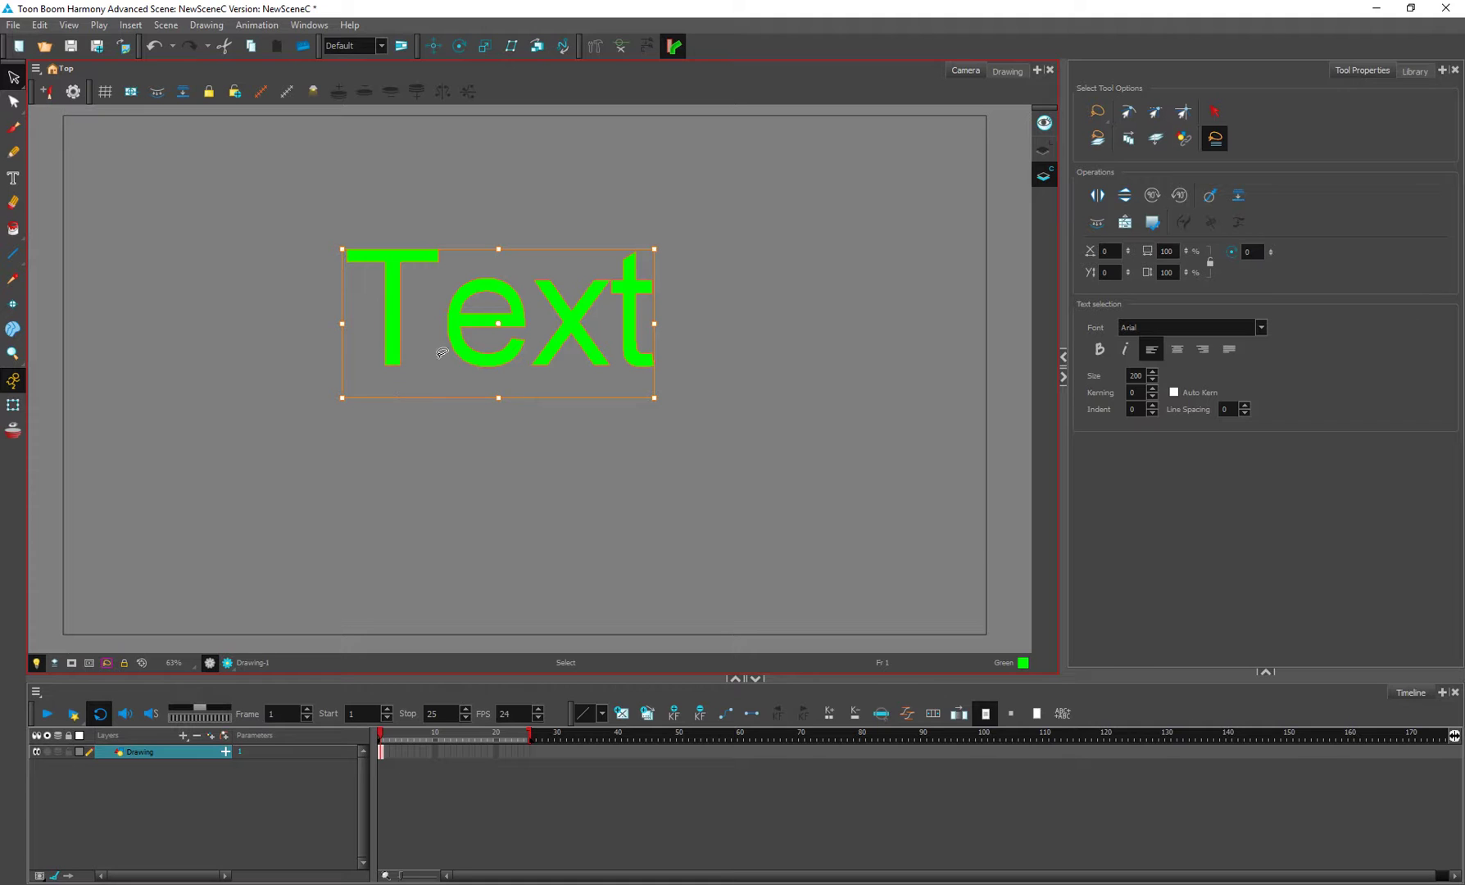
{"action": "left_click", "coordinate": [206, 25]}
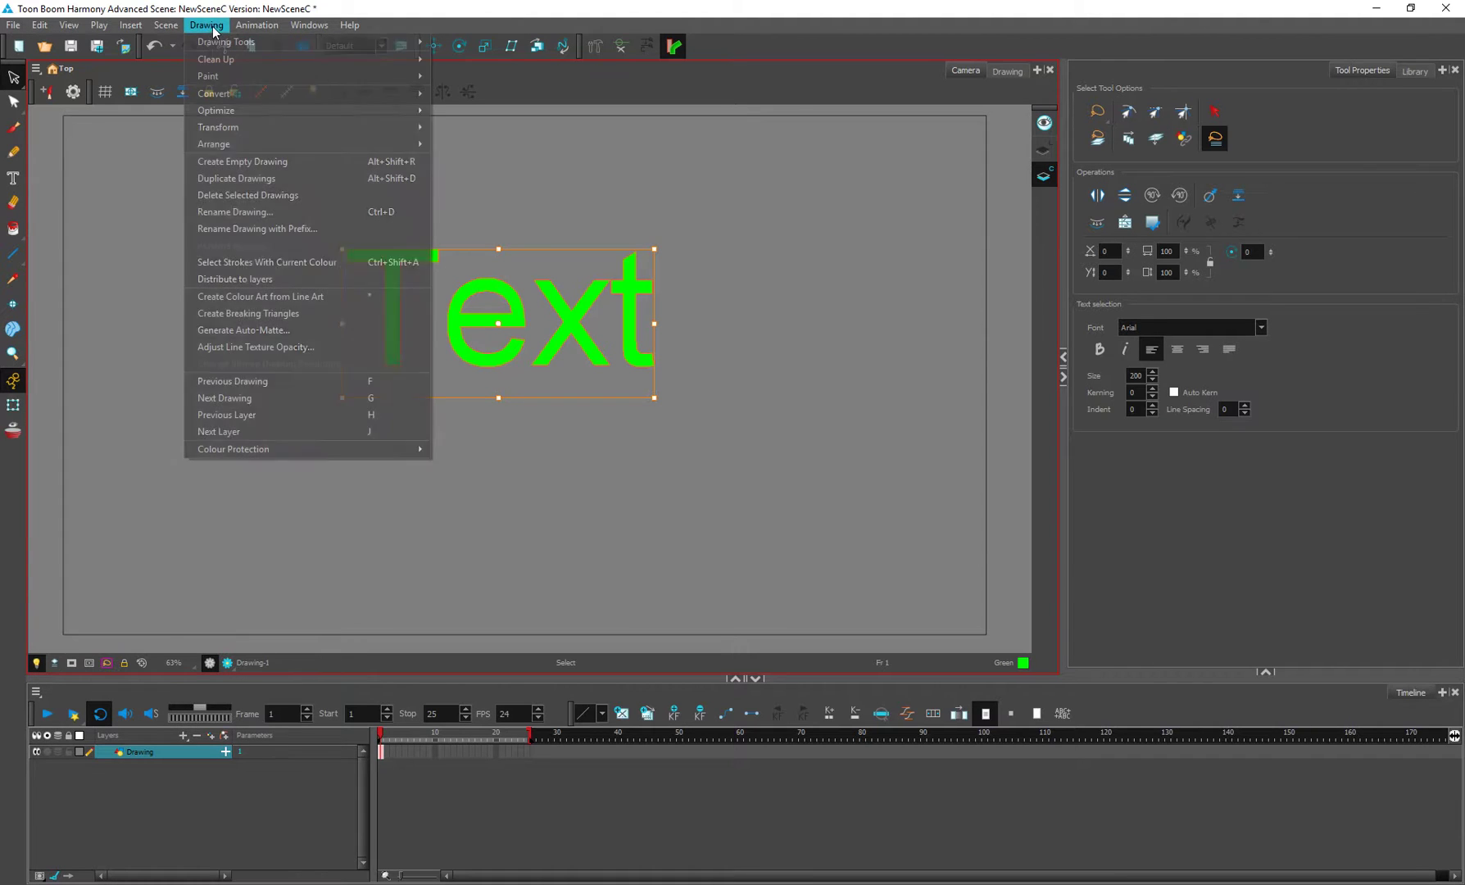
{"action": "mouse_move", "coordinate": [246, 91]}
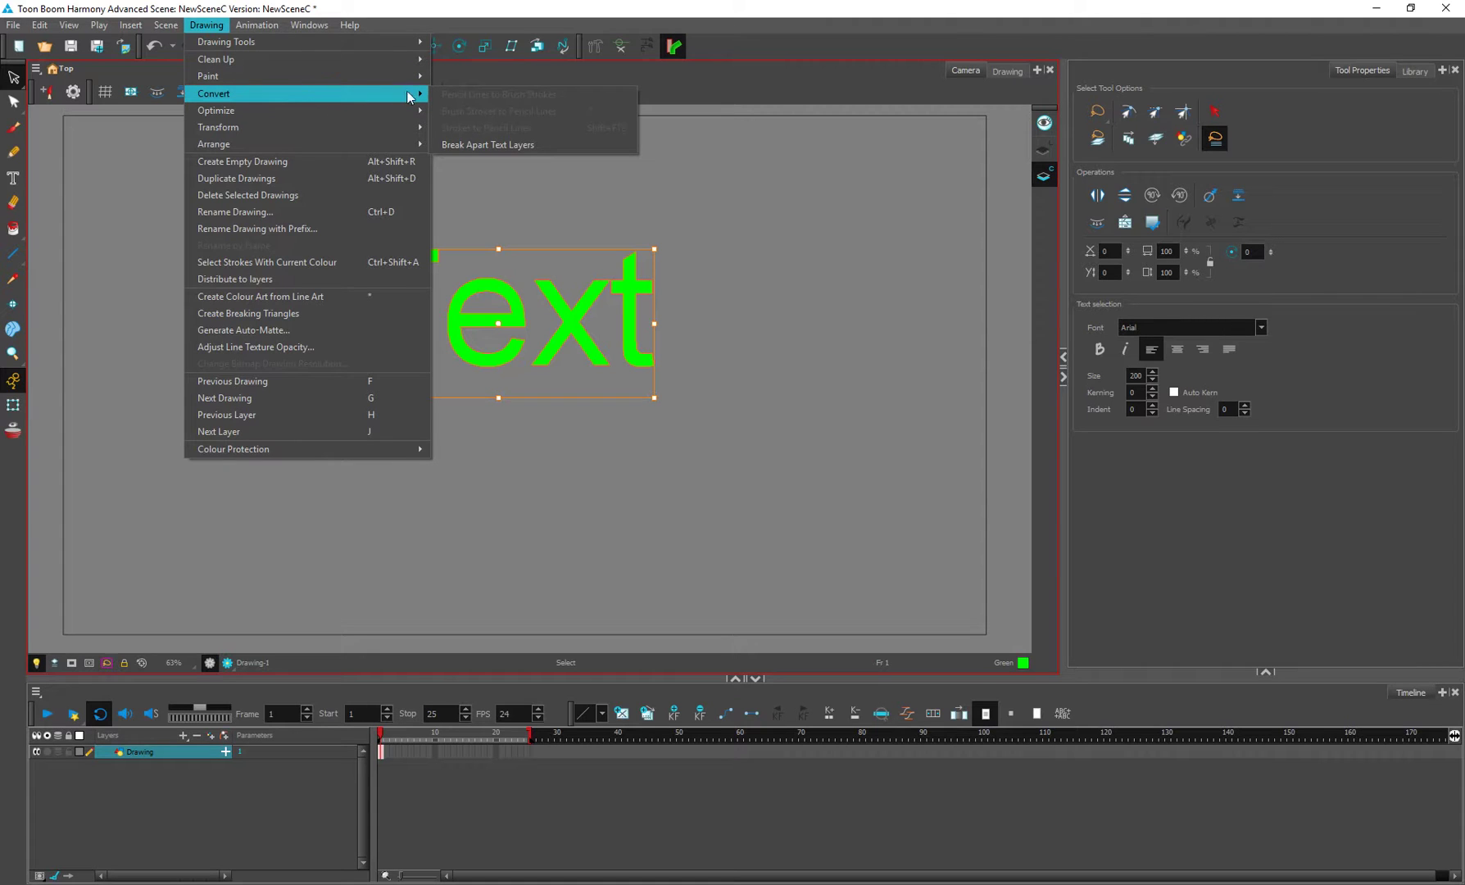
{"action": "left_click", "coordinate": [549, 143]}
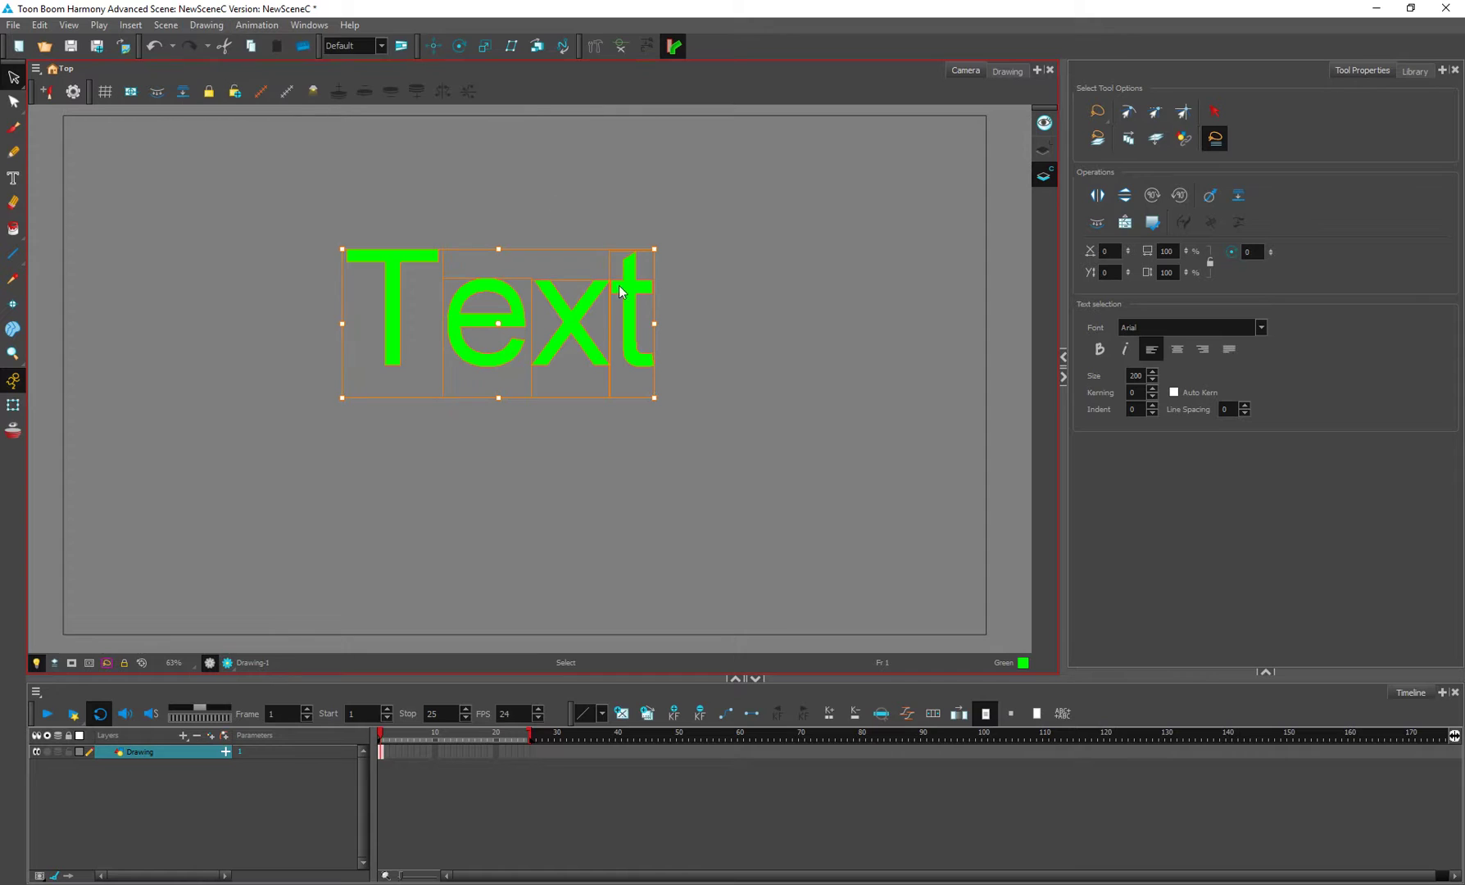
Step: Try moving the letters t, x and e individually away from the word, undoing each move
{"action": "left_click", "coordinate": [637, 332]}
{"action": "left_click_drag", "start_coordinate": [635, 306], "coordinate": [773, 289]}
{"action": "key", "text": "ctrl+z"}
{"action": "left_click_drag", "start_coordinate": [573, 323], "coordinate": [580, 245]}
{"action": "key", "text": "ctrl+z"}
{"action": "left_click", "coordinate": [473, 320]}
{"action": "left_click_drag", "start_coordinate": [472, 319], "coordinate": [467, 217]}
{"action": "key", "text": "ctrl+z"}
Step: Try to select contour points on the separated letters with the Contour Editor
{"action": "left_click", "coordinate": [13, 102]}
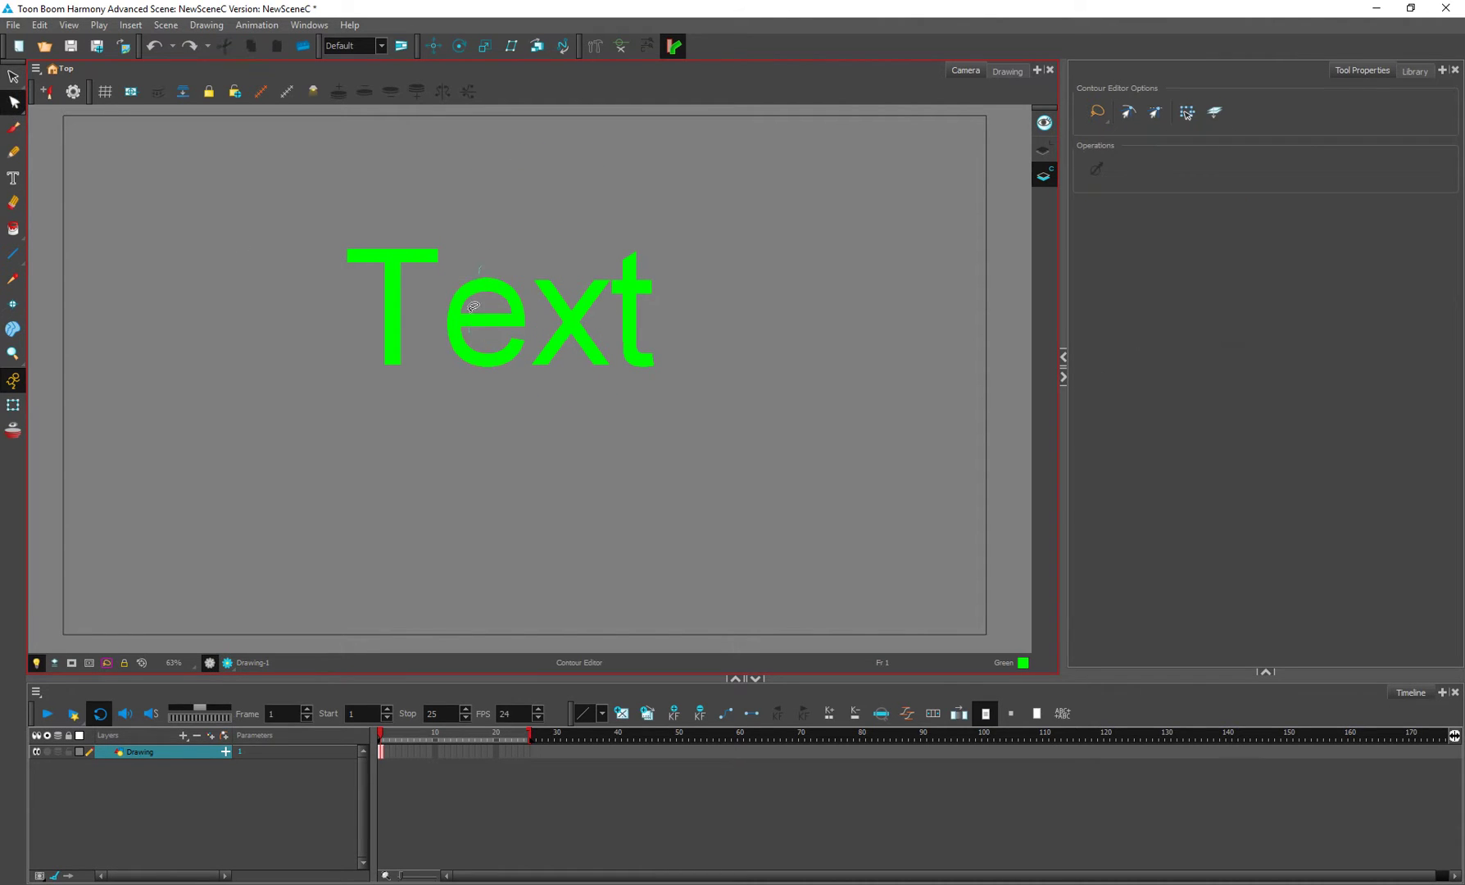
{"action": "mouse_move", "coordinate": [590, 283]}
{"action": "left_mouse_down"}
{"action": "mouse_move", "coordinate": [372, 315]}
{"action": "mouse_move", "coordinate": [540, 345]}
{"action": "left_mouse_up"}
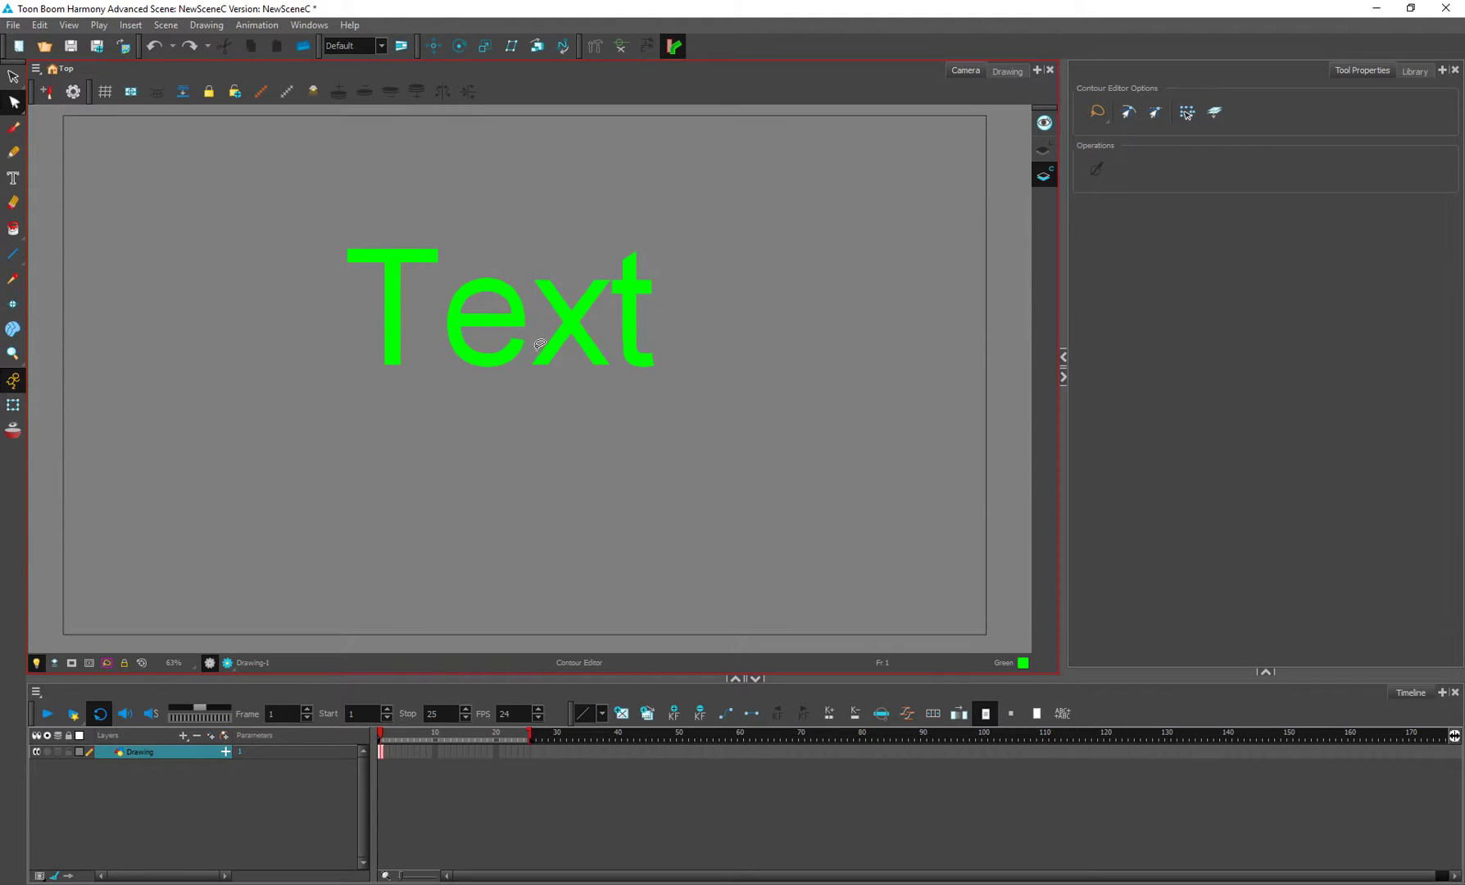
Step: Select all four separate letters and apply Break Apart Text Layers again to turn them into editable shapes
{"action": "left_click", "coordinate": [14, 76]}
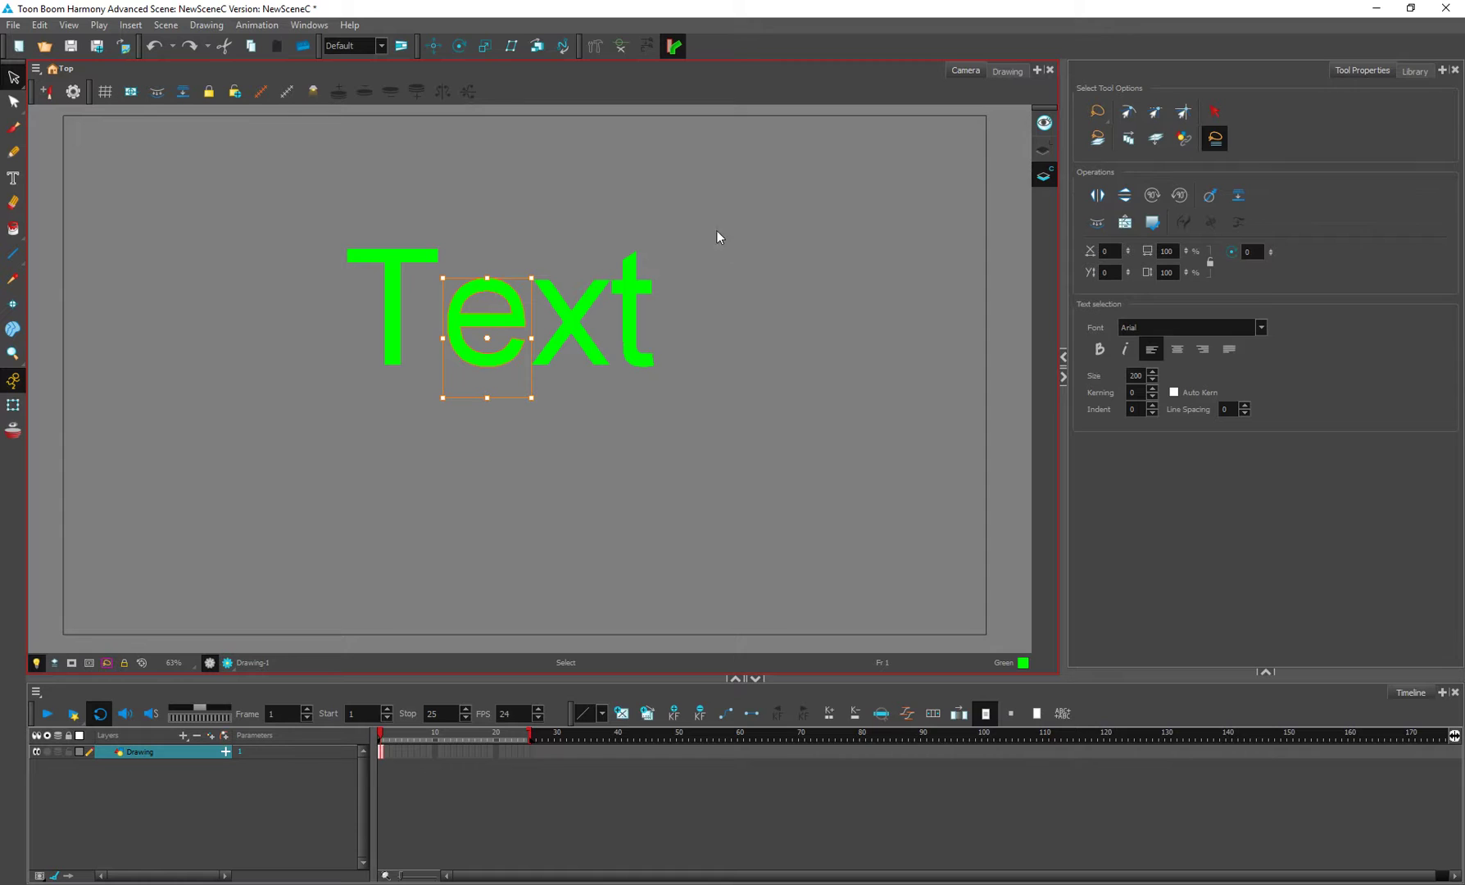
{"action": "mouse_move", "coordinate": [716, 230]}
{"action": "left_mouse_down"}
{"action": "mouse_move", "coordinate": [726, 141]}
{"action": "mouse_move", "coordinate": [762, 180]}
{"action": "left_mouse_up"}
{"action": "left_click", "coordinate": [208, 25]}
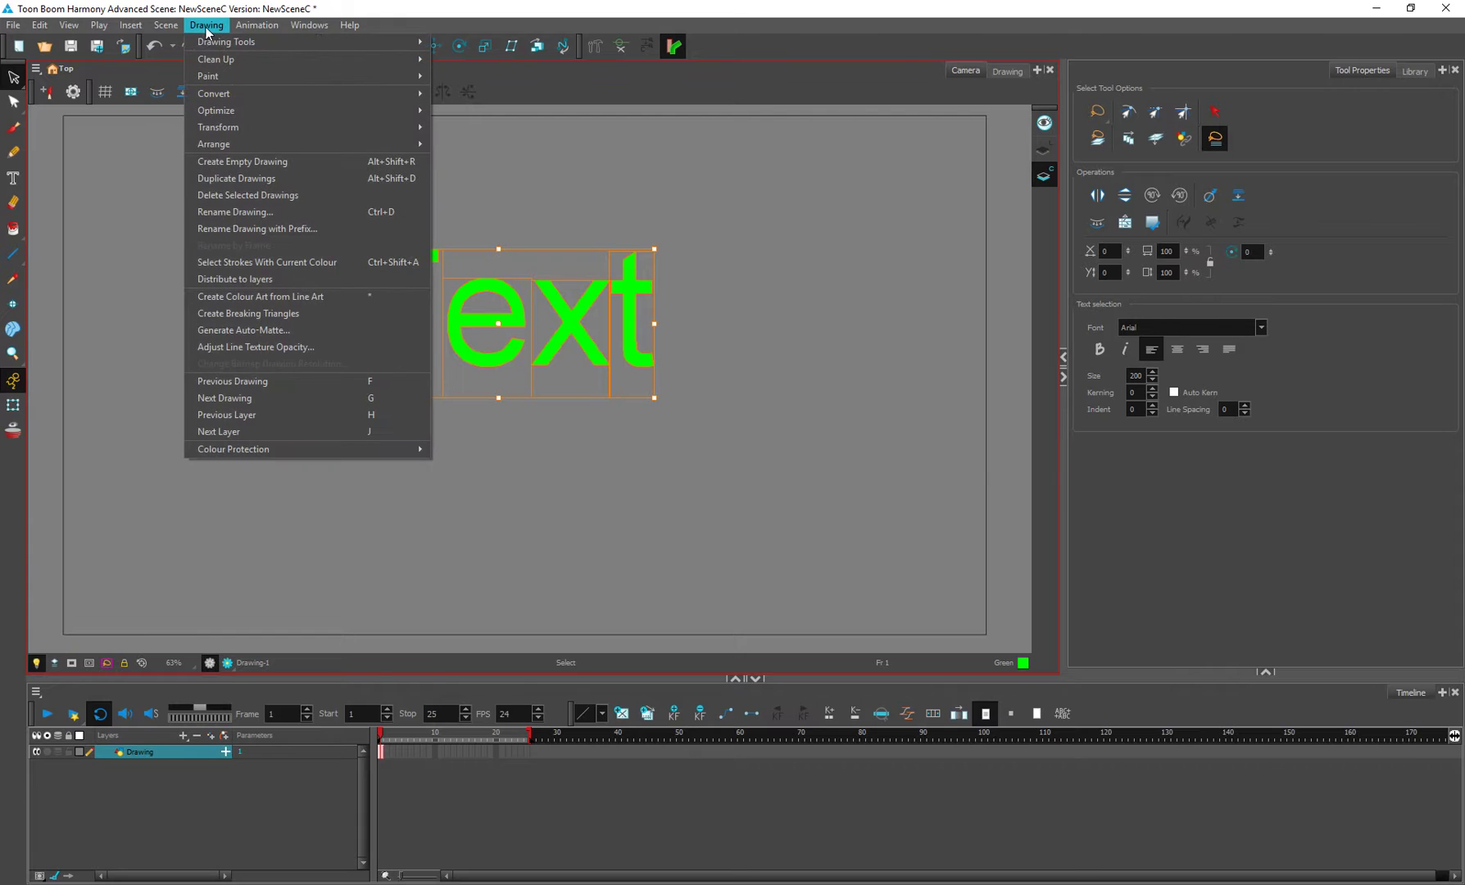
{"action": "mouse_move", "coordinate": [377, 96]}
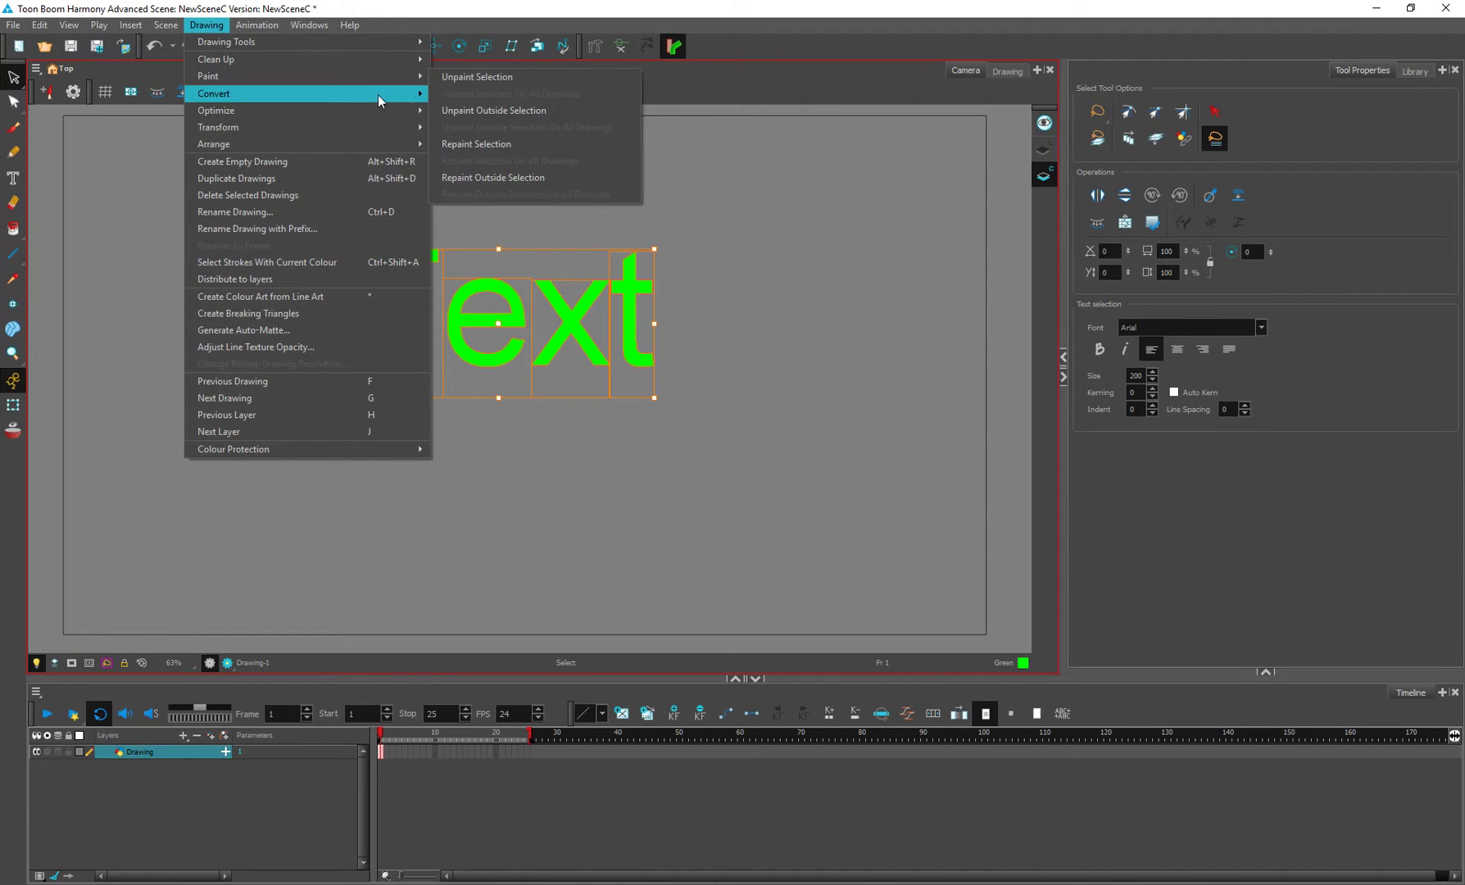
{"action": "left_click", "coordinate": [475, 145]}
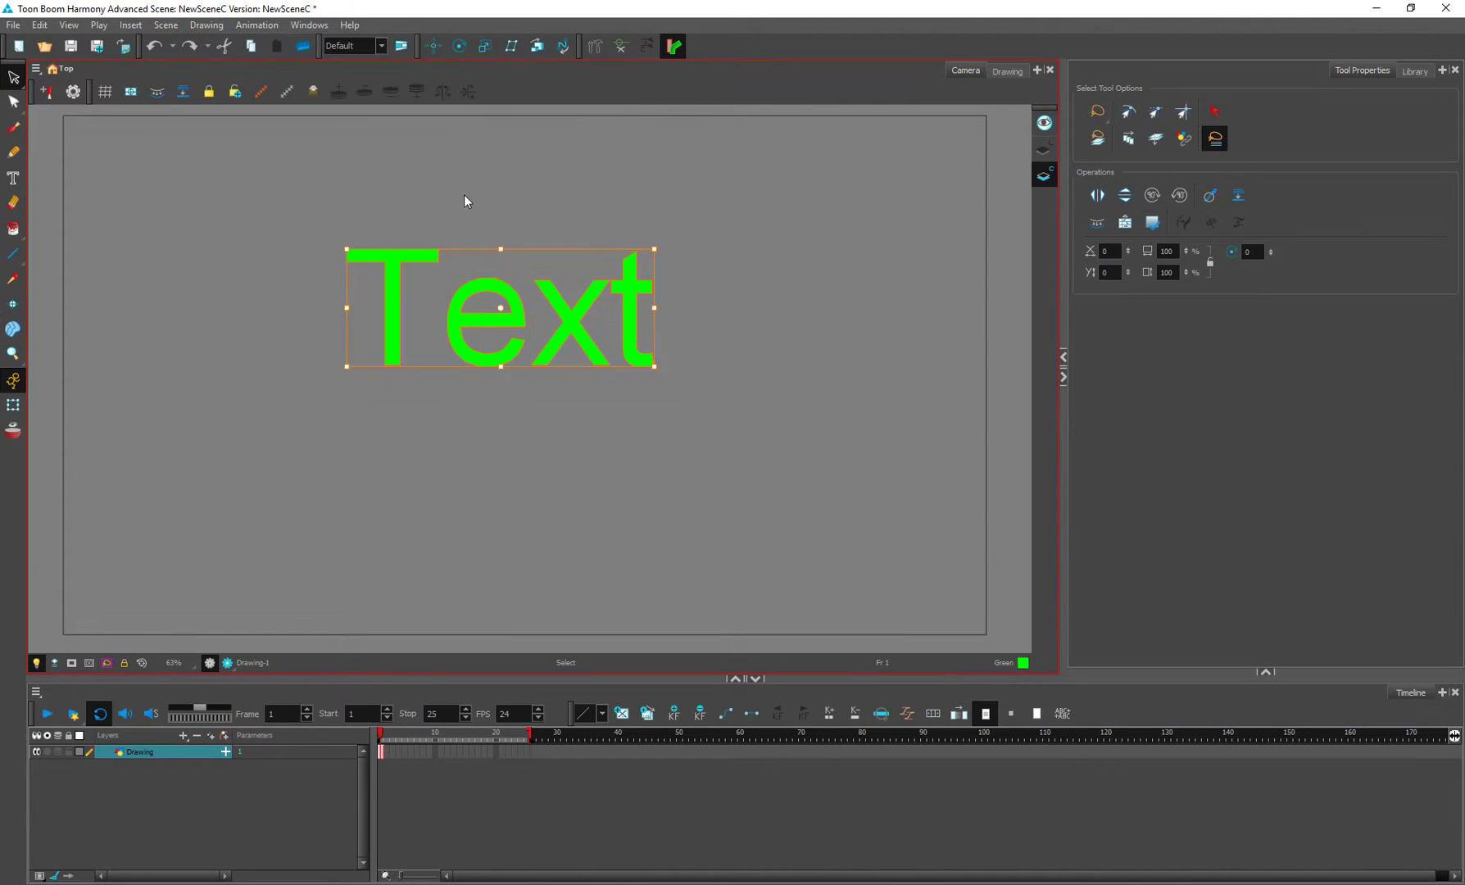
Step: Try pulling the top contour point of the letter e upward with the Contour Editor, and undo it
{"action": "left_click", "coordinate": [468, 426]}
{"action": "left_click", "coordinate": [491, 283]}
{"action": "left_click", "coordinate": [14, 101]}
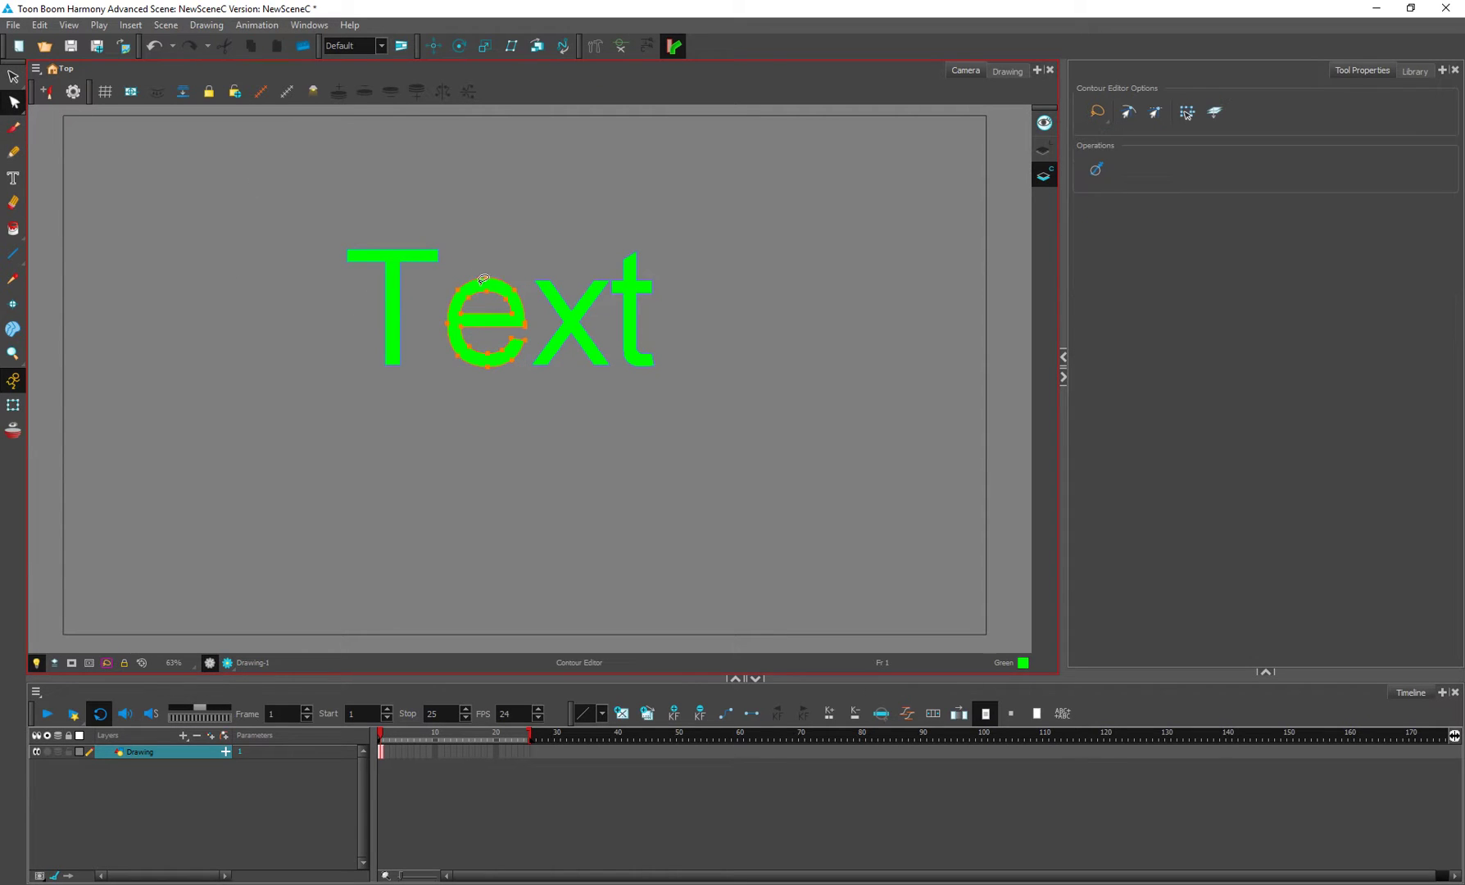
{"action": "left_click_drag", "start_coordinate": [487, 279], "coordinate": [490, 248]}
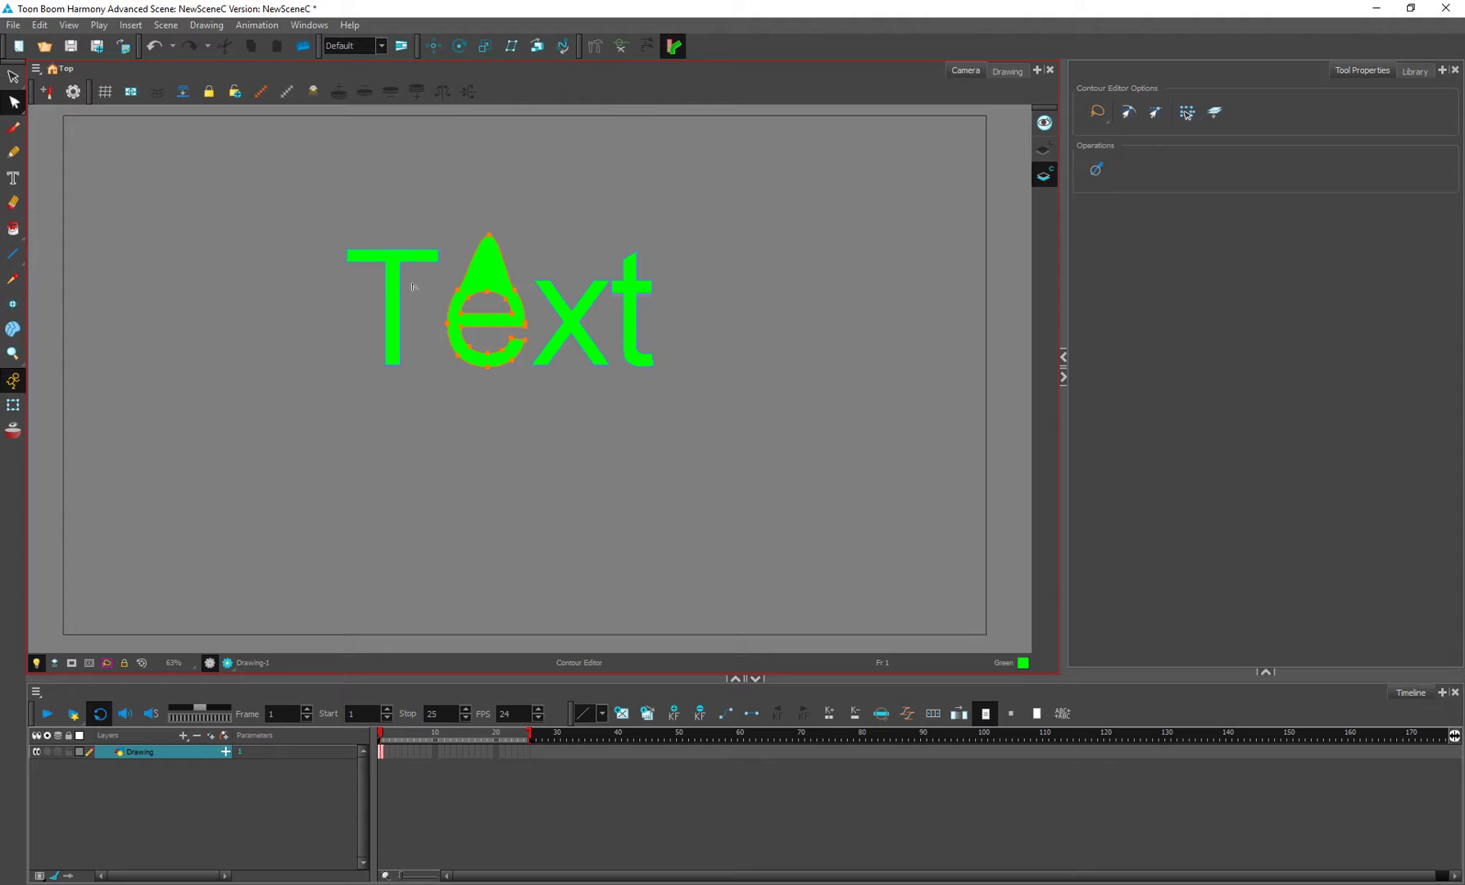
{"action": "key", "text": "ctrl+z"}
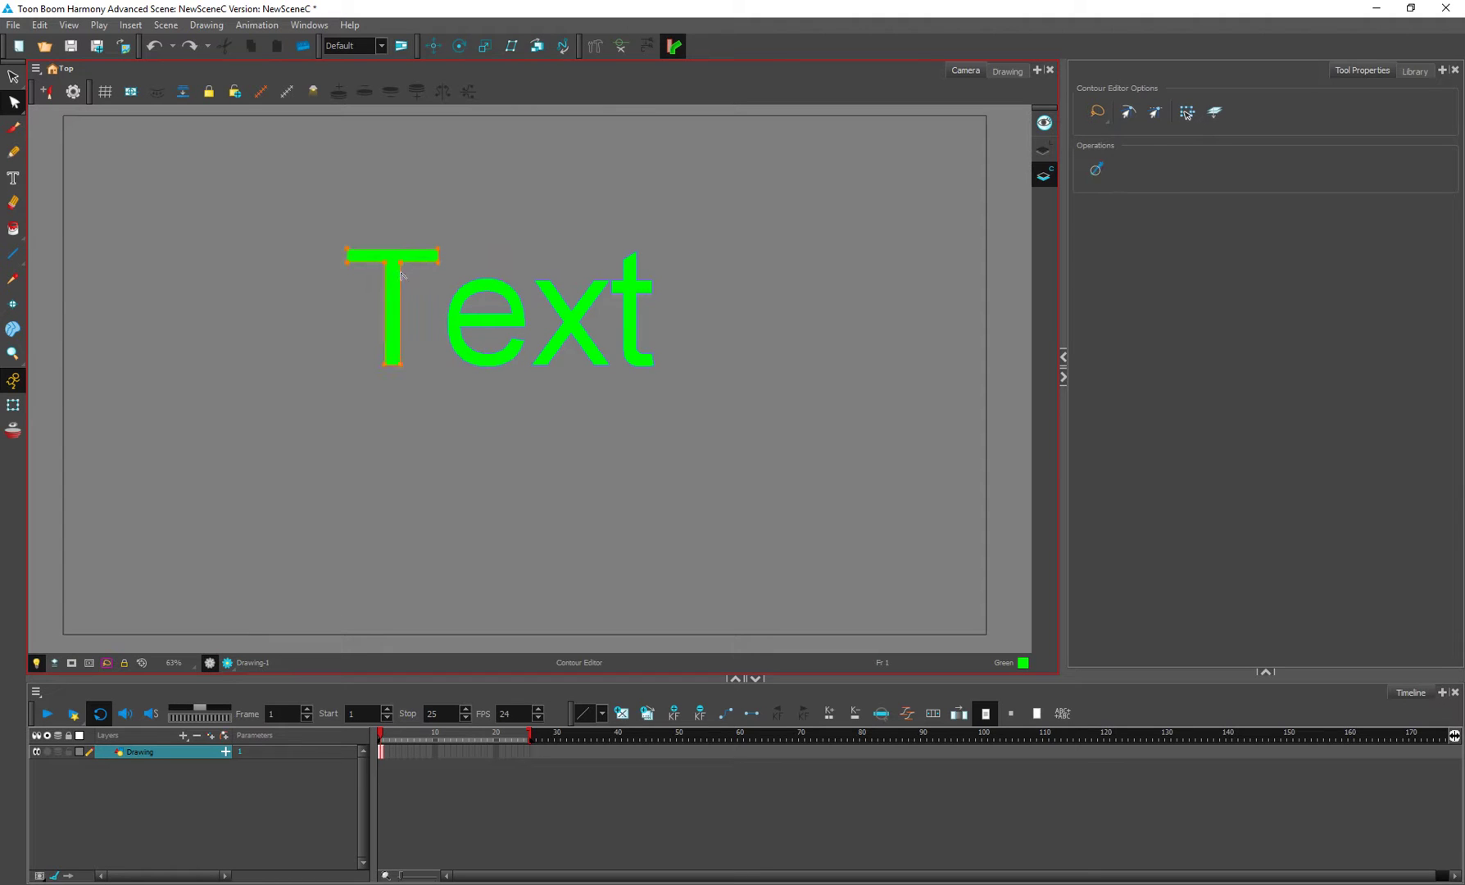
Step: Try reshaping the letter T with the Contour Editor, pulling its stem contour and then its top edge upward, and undo both changes
{"action": "left_click_drag", "start_coordinate": [401, 275], "coordinate": [435, 389]}
{"action": "key", "text": "ctrl+z"}
{"action": "left_click", "coordinate": [394, 257]}
{"action": "left_click_drag", "start_coordinate": [394, 257], "coordinate": [386, 184]}
{"action": "left_click", "coordinate": [453, 493]}
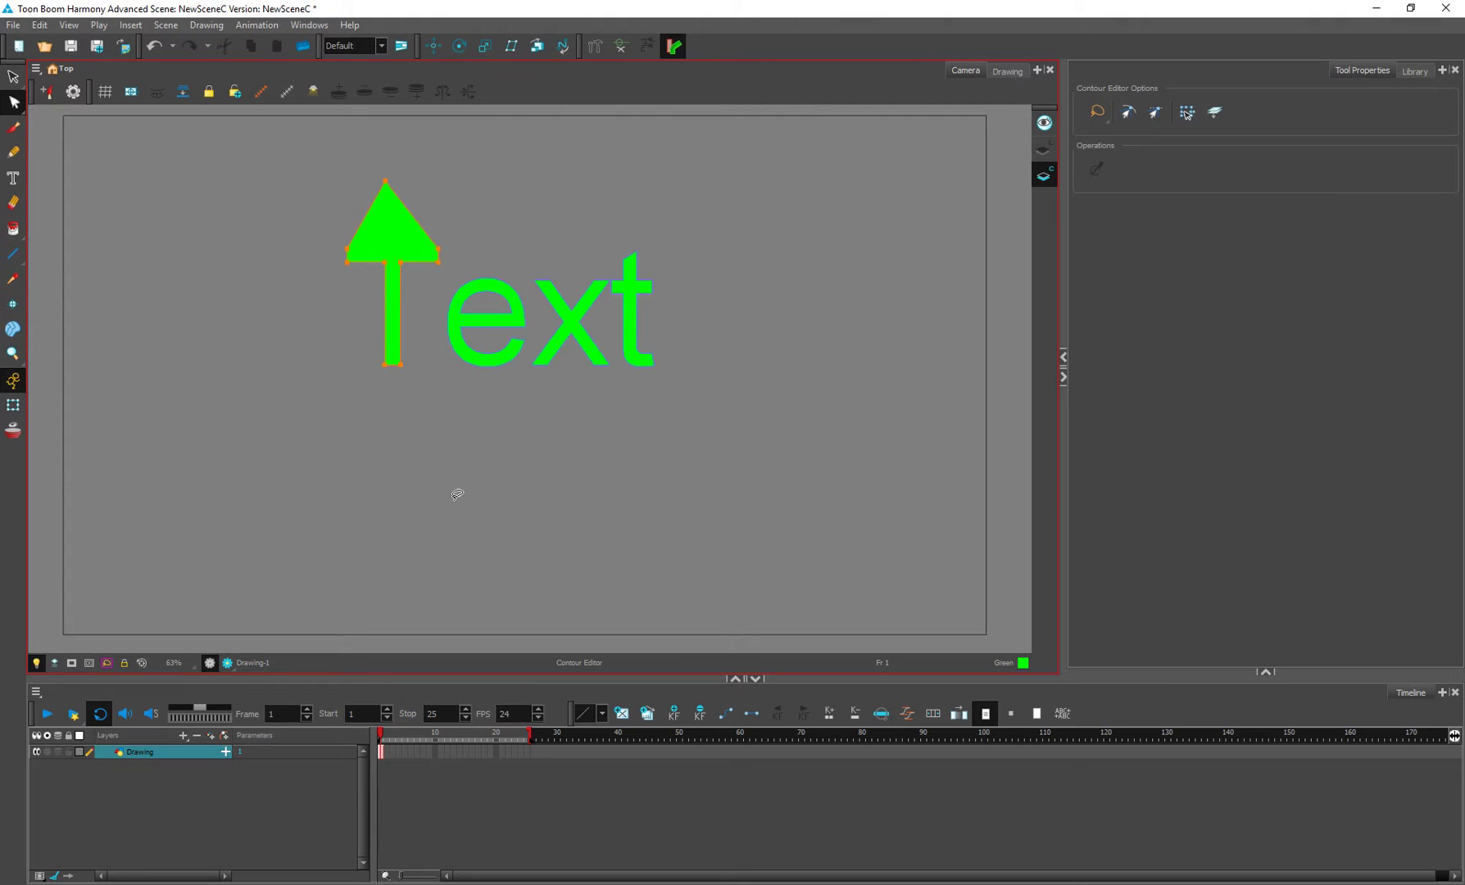
{"action": "key", "text": "ctrl+z"}
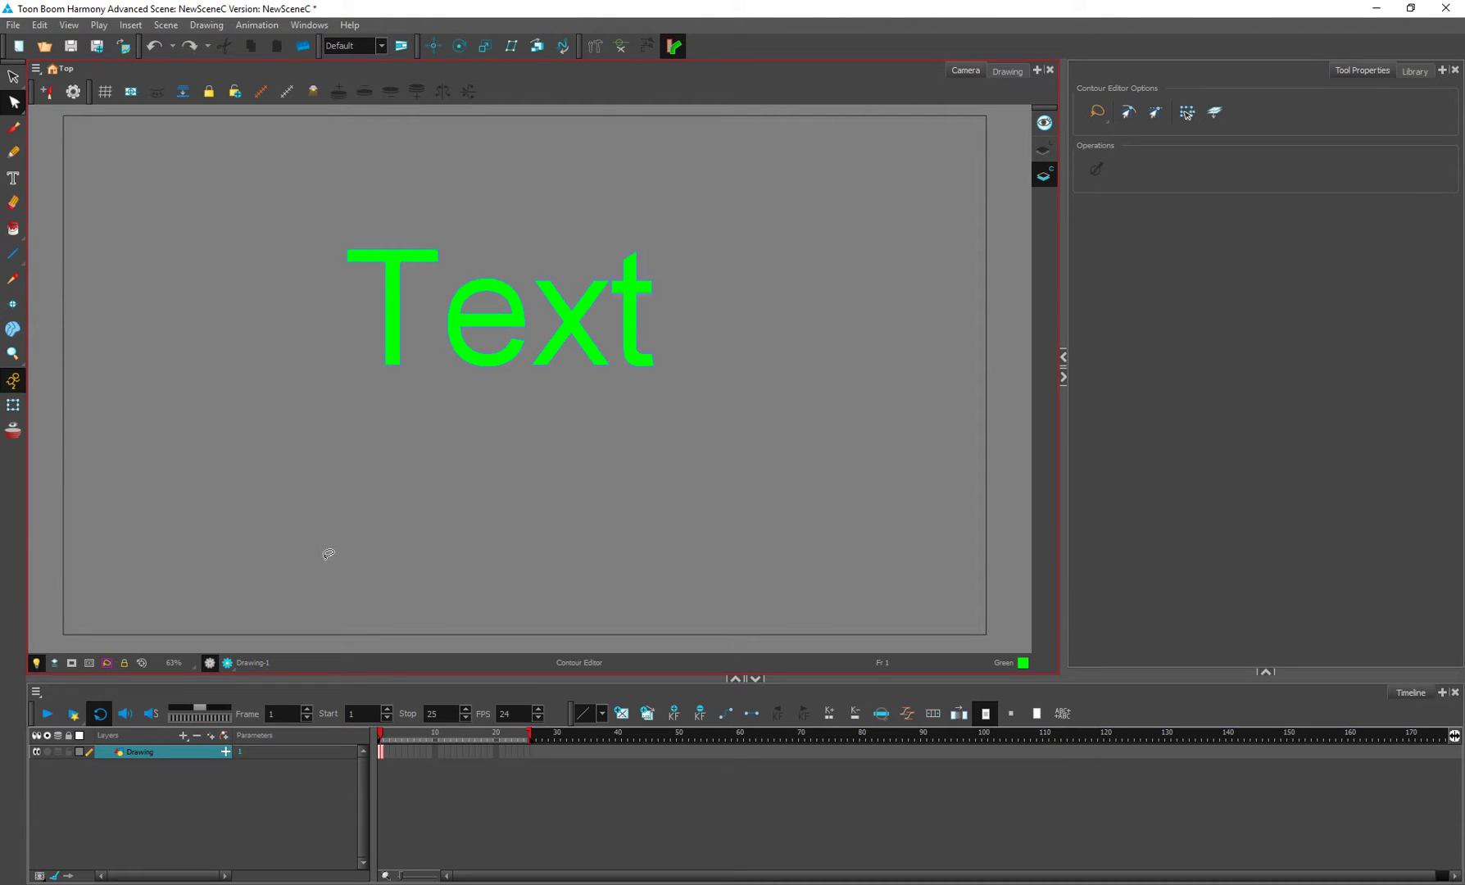
Step: Select all four letter shapes and delete them to clear the drawing
{"action": "mouse_move", "coordinate": [692, 205]}
{"action": "left_mouse_down"}
{"action": "mouse_move", "coordinate": [476, 251]}
{"action": "mouse_move", "coordinate": [479, 229]}
{"action": "left_mouse_up"}
{"action": "key", "text": "Delete"}
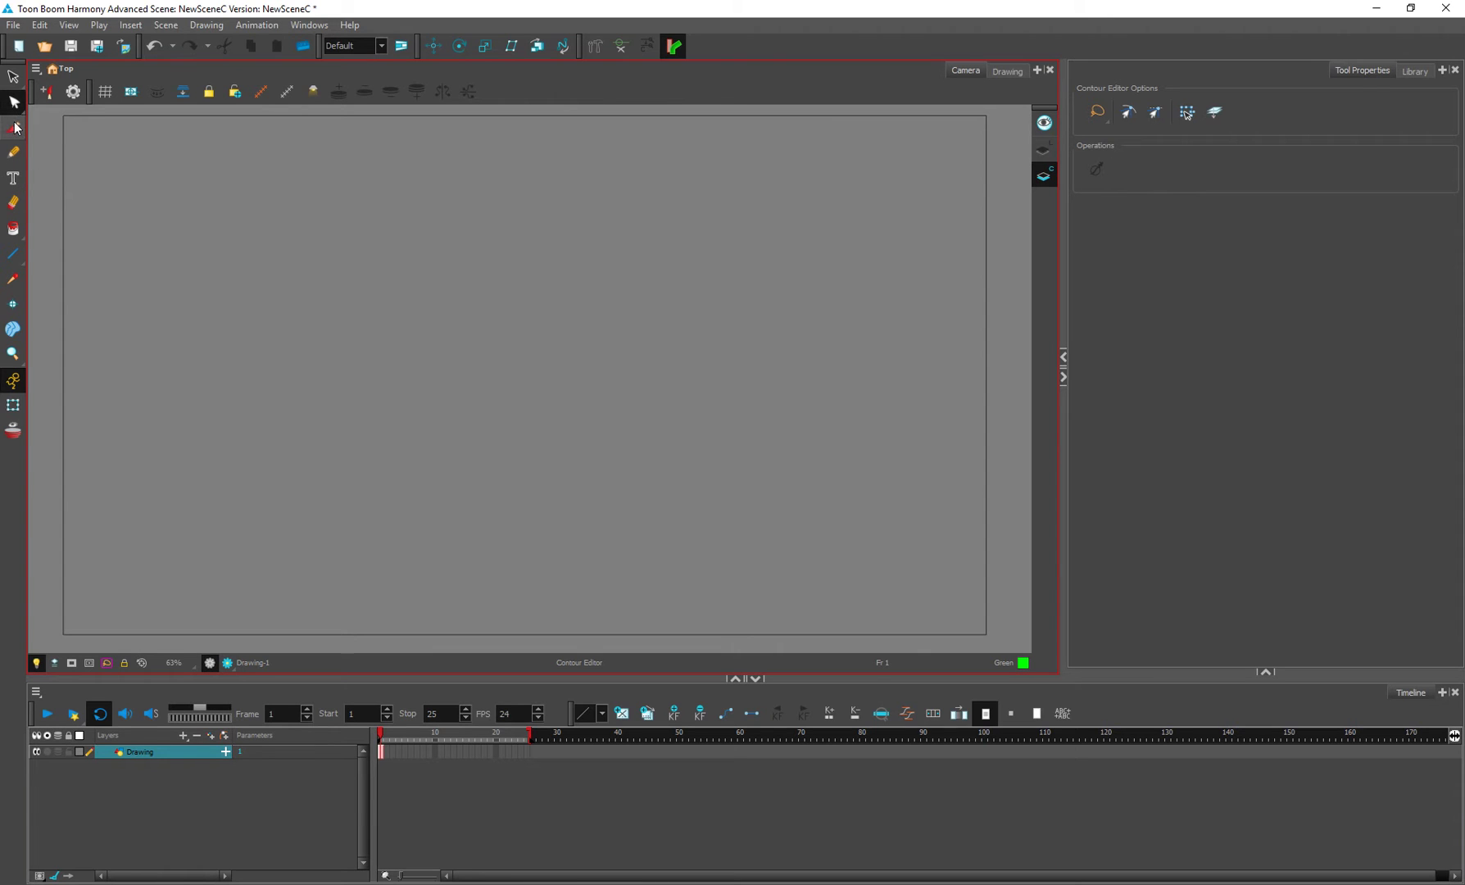
Step: Try a long wavy green stroke across the upper part of the drawing with the Brush tool, and undo it
{"action": "key", "text": "alt+v"}
{"action": "mouse_move", "coordinate": [147, 318]}
{"action": "left_mouse_down"}
{"action": "mouse_move", "coordinate": [708, 190]}
{"action": "mouse_move", "coordinate": [737, 171]}
{"action": "left_mouse_up"}
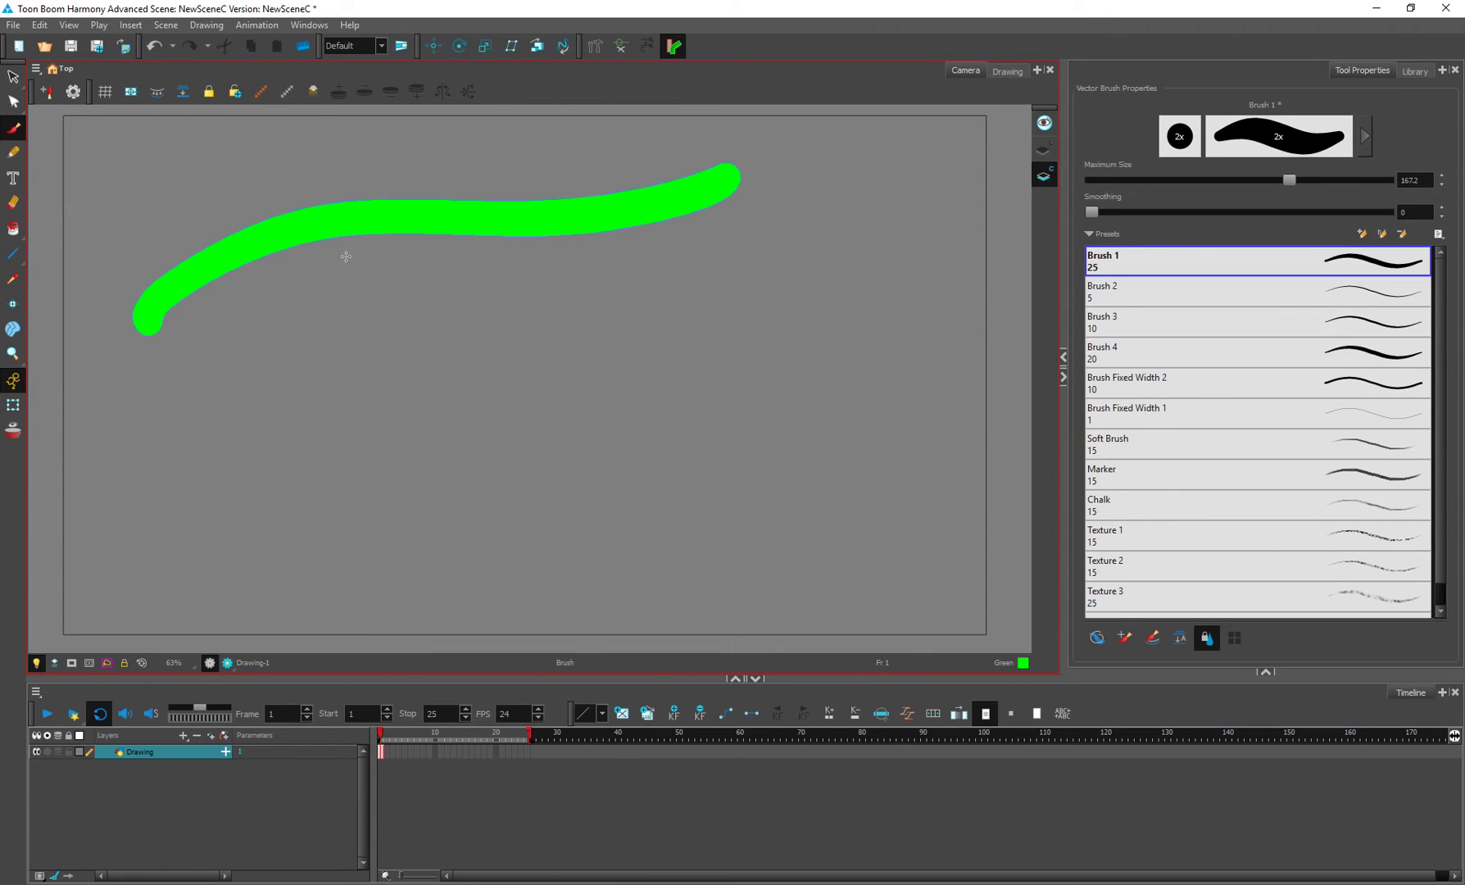
{"action": "key", "text": "ctrl+z"}
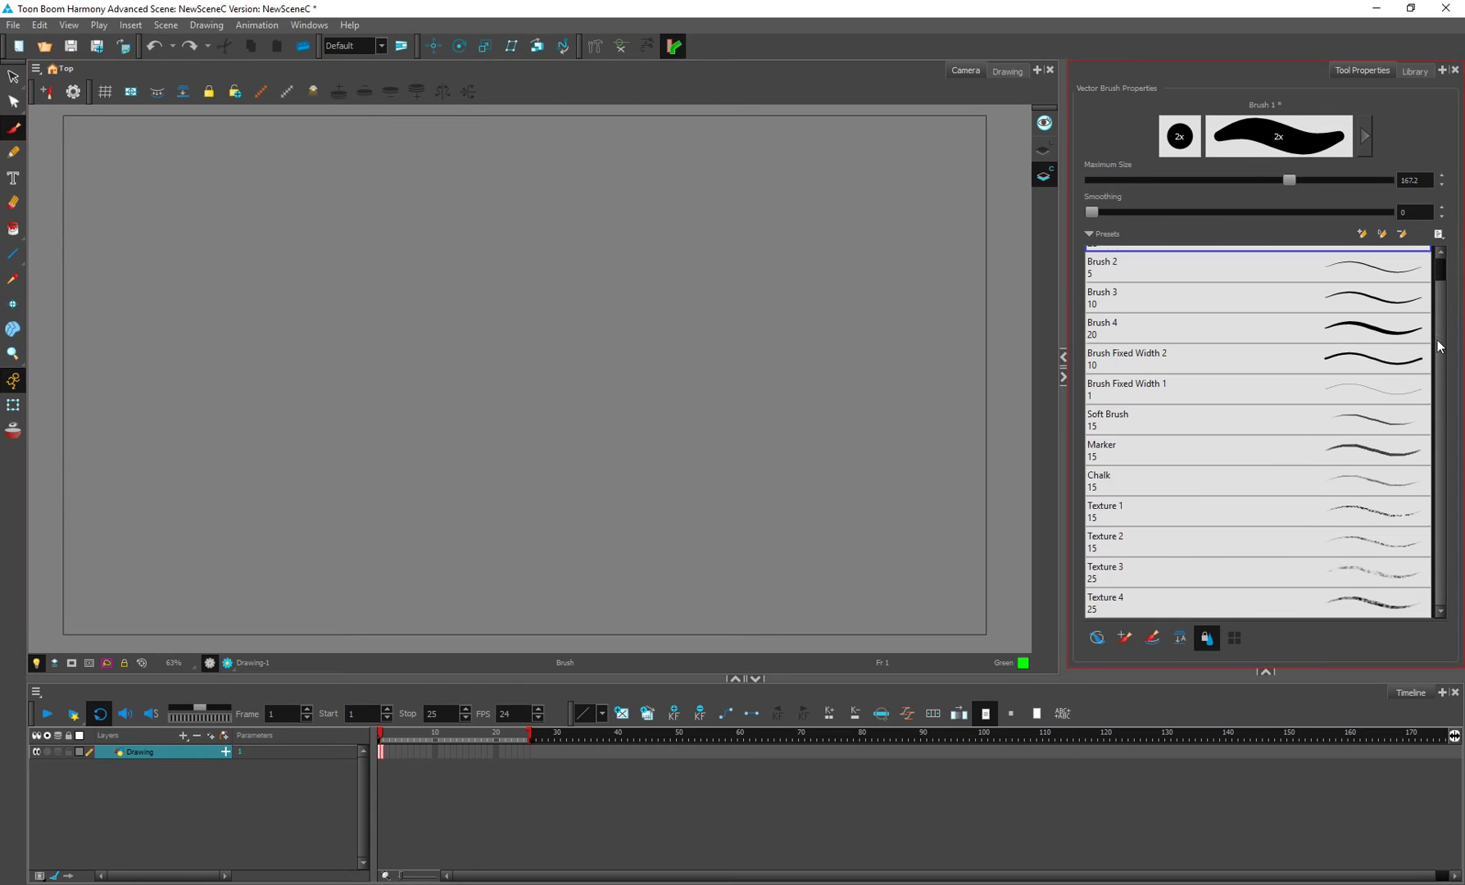
Step: Set the drawing colour to Black and raise the maximum size of Brush 1 to 349.6
{"action": "scroll", "coordinate": [1446, 264], "scroll_direction": "down", "scroll_amount": 1}
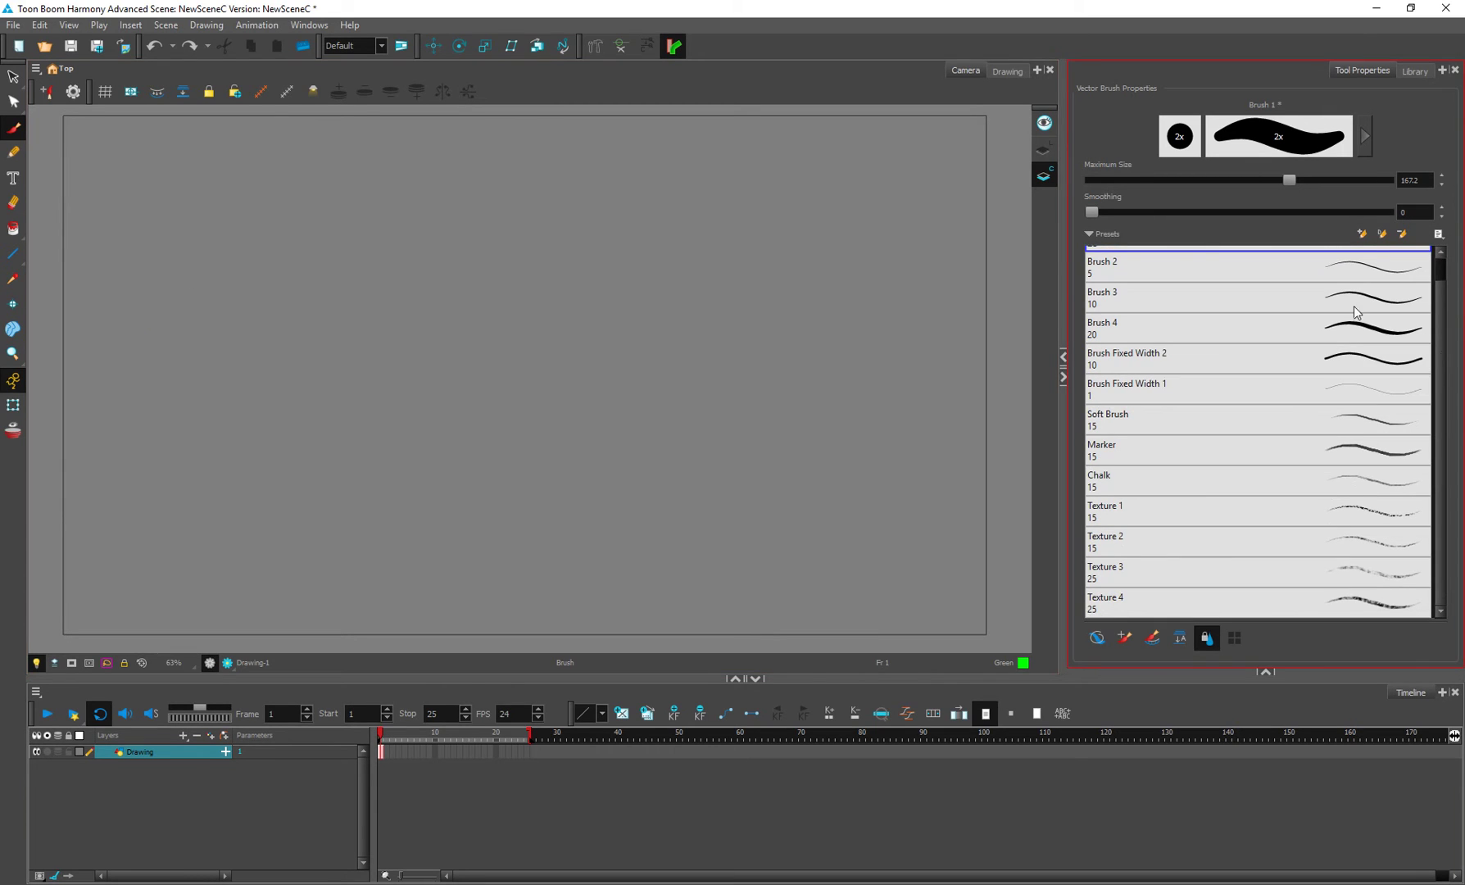
{"action": "left_click", "coordinate": [1266, 672]}
{"action": "left_click", "coordinate": [1136, 533]}
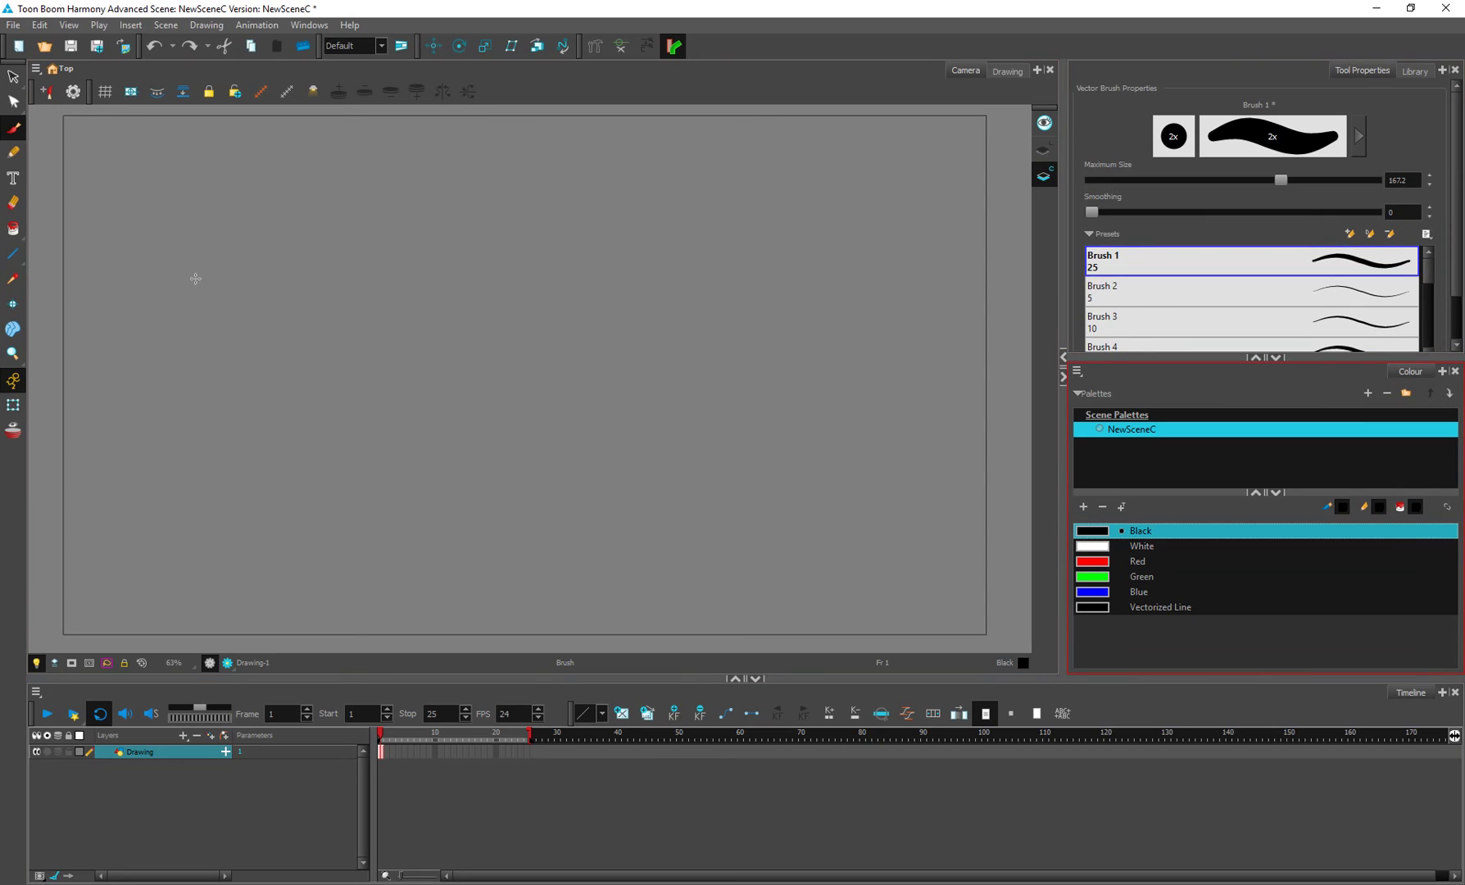
{"action": "left_click_drag", "start_coordinate": [1289, 183], "coordinate": [1356, 183]}
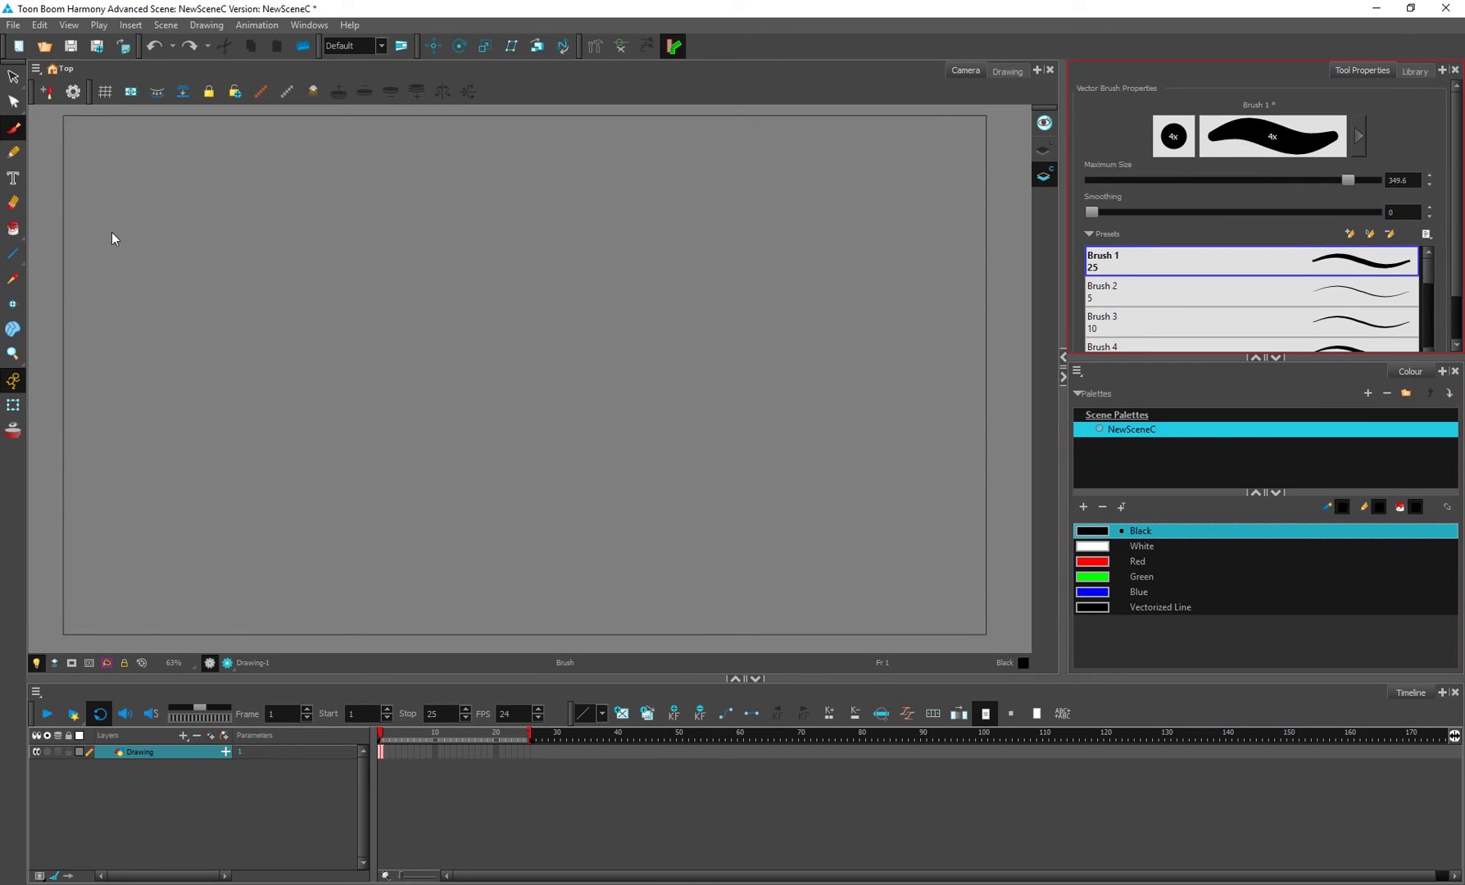
Step: Try a thick wavy black brush stroke across the upper part of the drawing, and undo it
{"action": "mouse_move", "coordinate": [141, 319]}
{"action": "left_mouse_down"}
{"action": "mouse_move", "coordinate": [175, 287]}
{"action": "mouse_move", "coordinate": [739, 164]}
{"action": "left_mouse_up"}
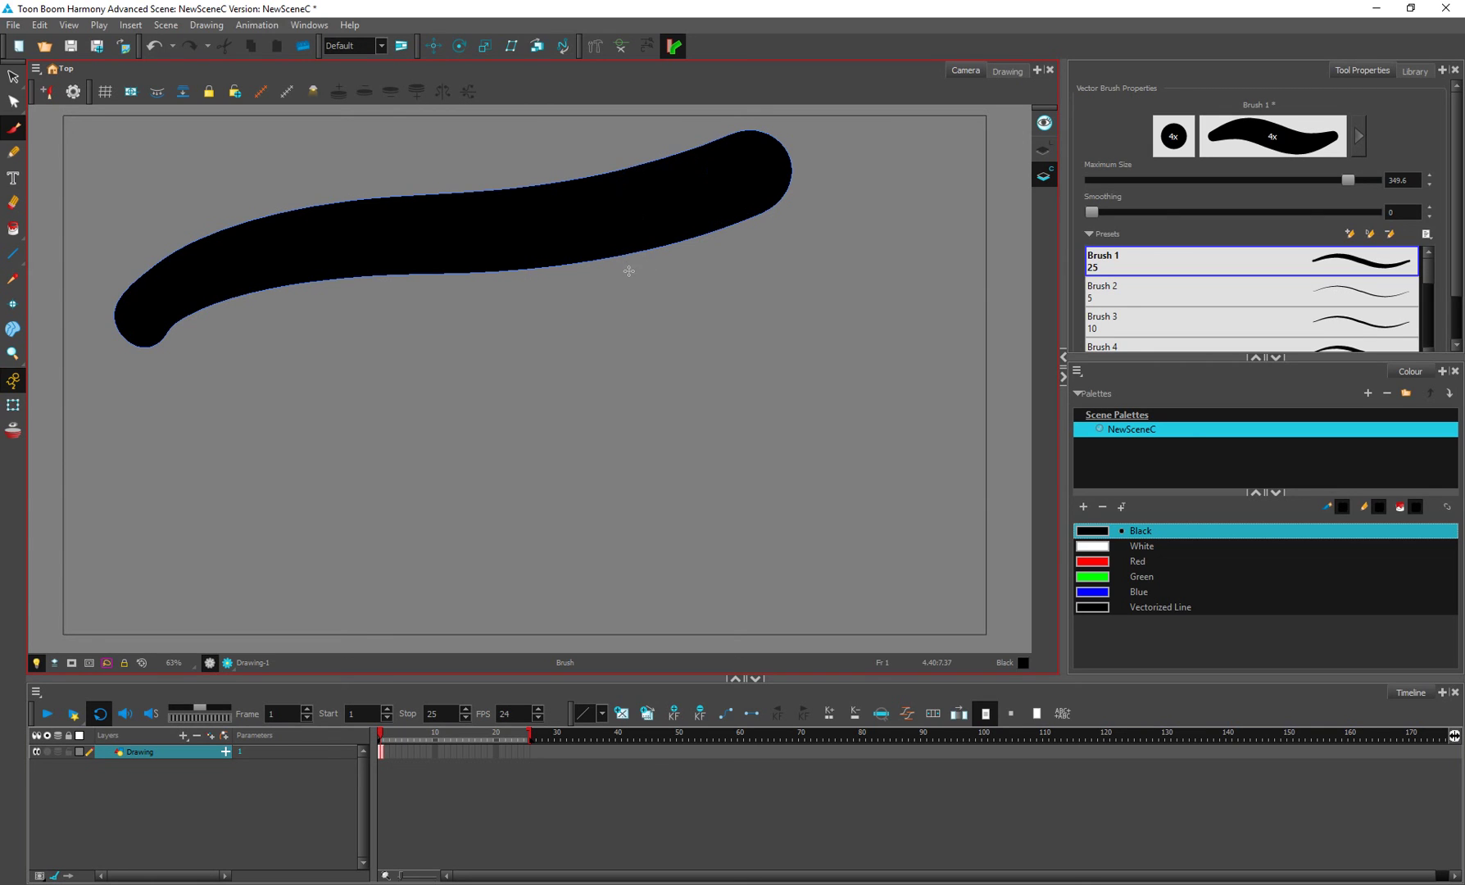
{"action": "key", "text": "ctrl+z"}
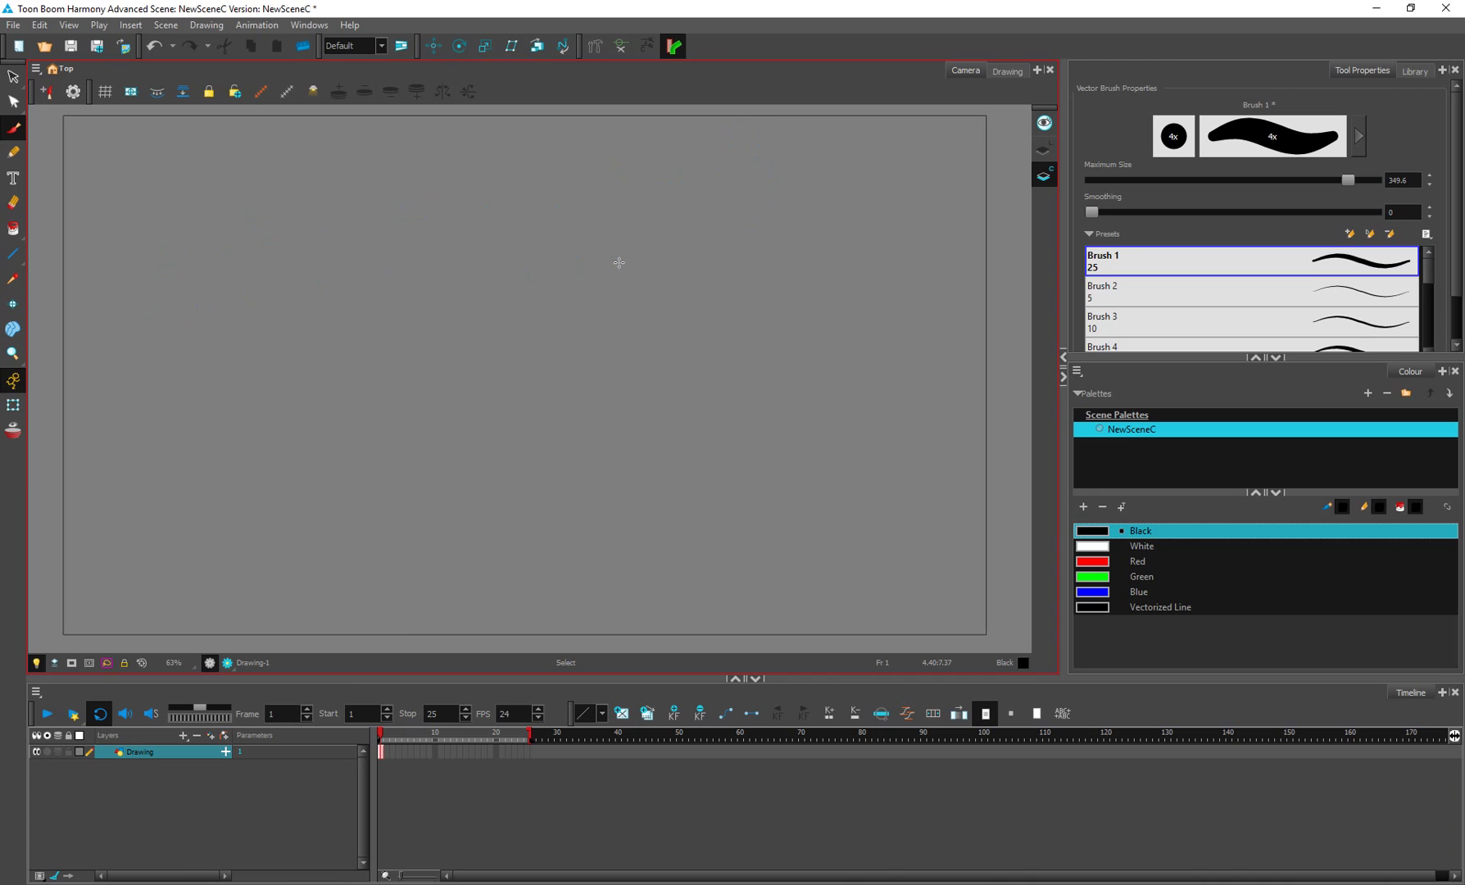